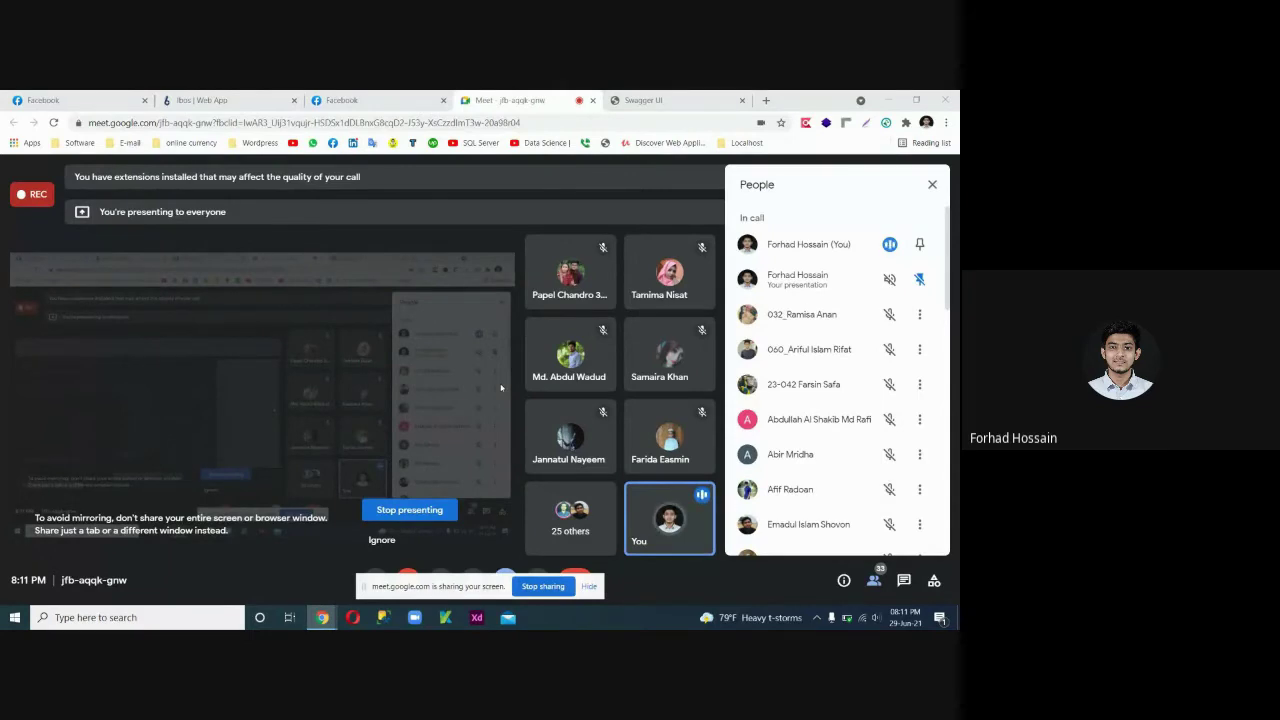
# Minimize Chrome, refresh the desktop, and open the Test case workbook in Excel.
pyautogui.click(888, 100)
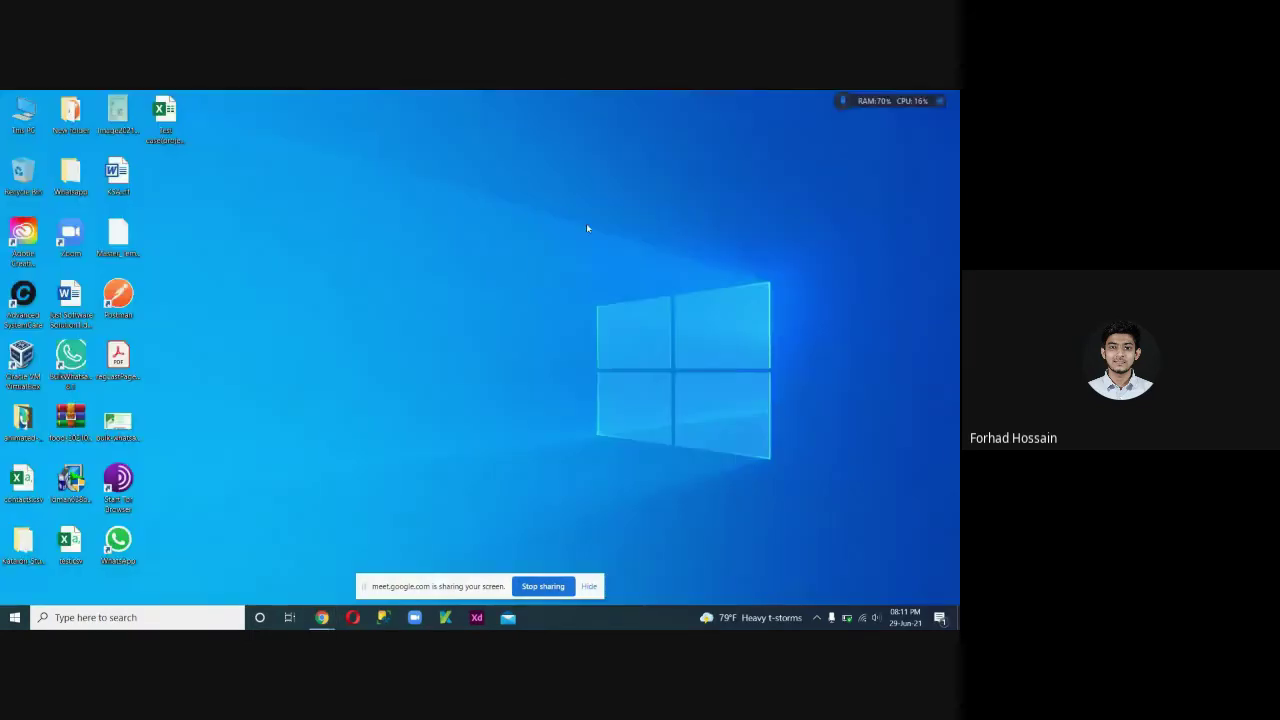
pyautogui.rightClick(586, 224)
pyautogui.click(597, 264)
pyautogui.rightClick(310, 244)
pyautogui.click(330, 281)
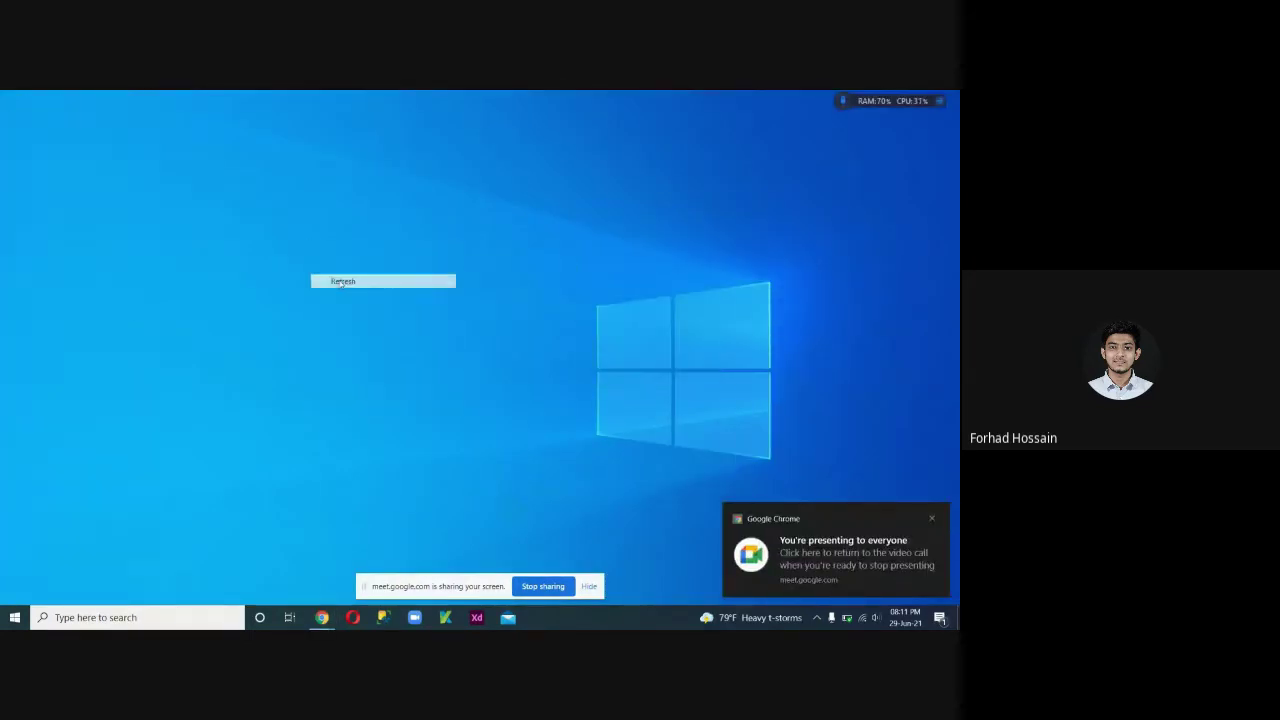
pyautogui.doubleClick(180, 137)
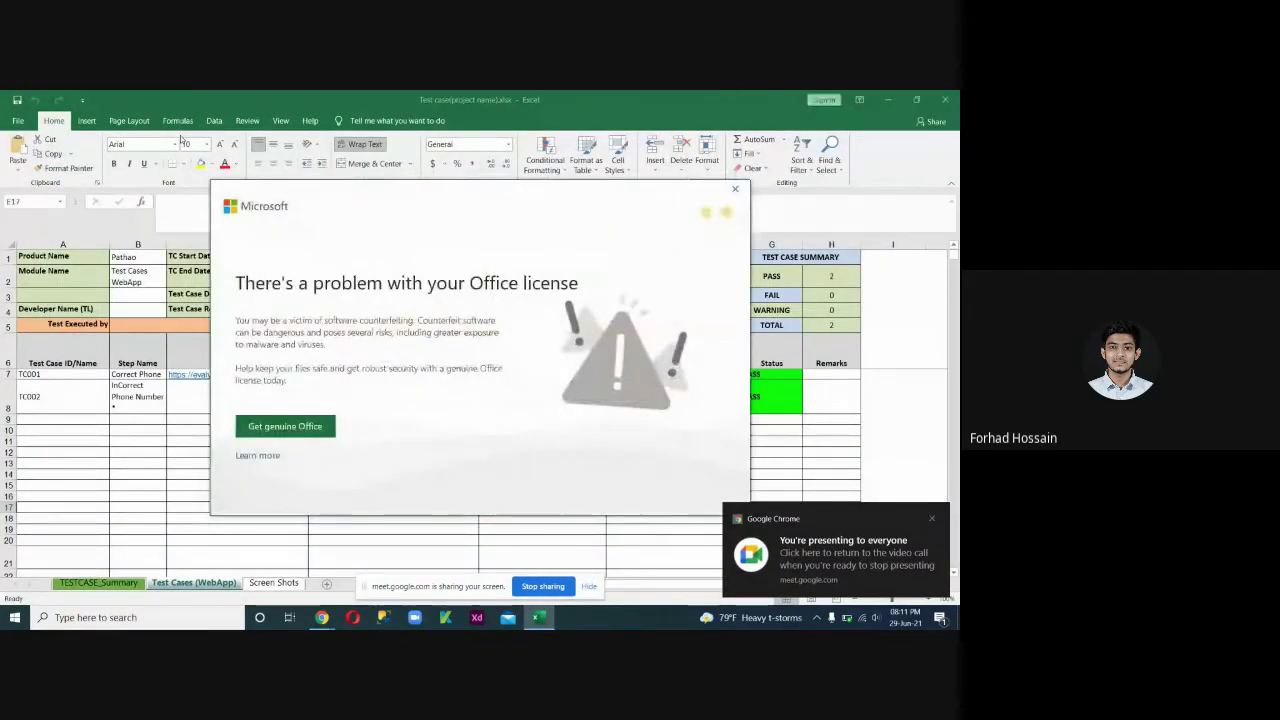
# Close the Office license dialog and the yellow Get Genuine Office bar.
pyautogui.click(735, 189)
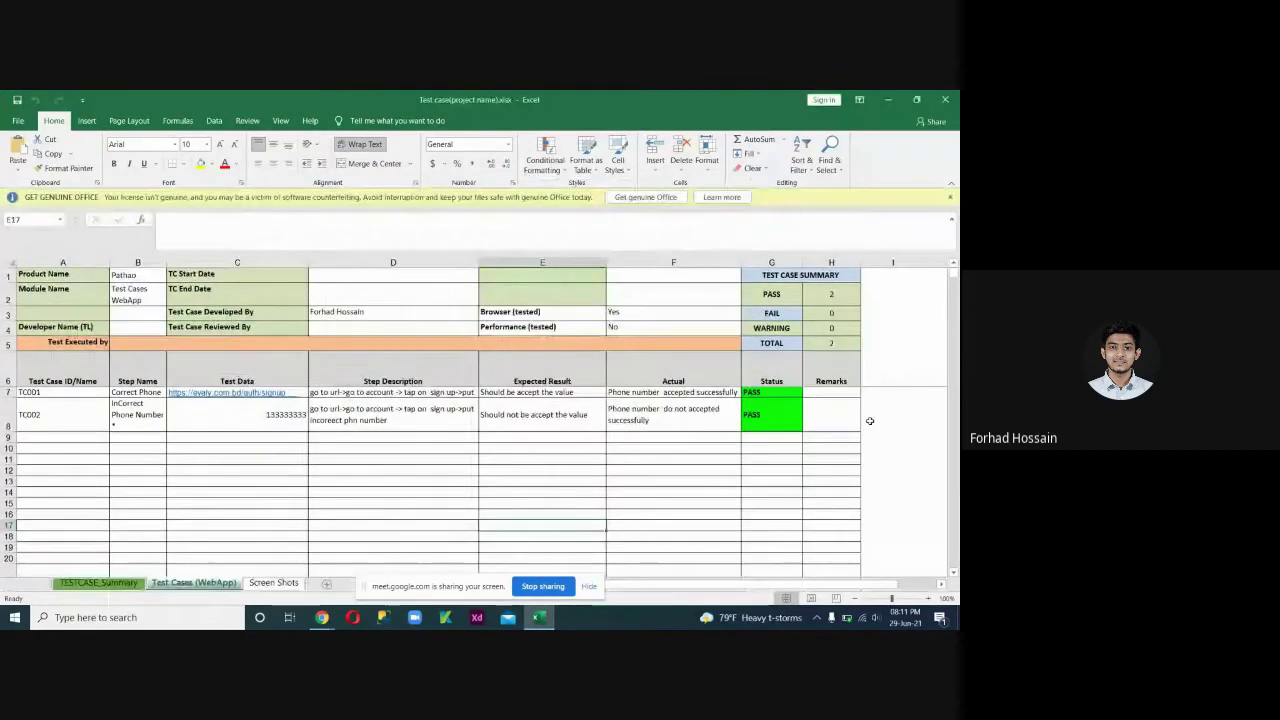
pyautogui.click(950, 197)
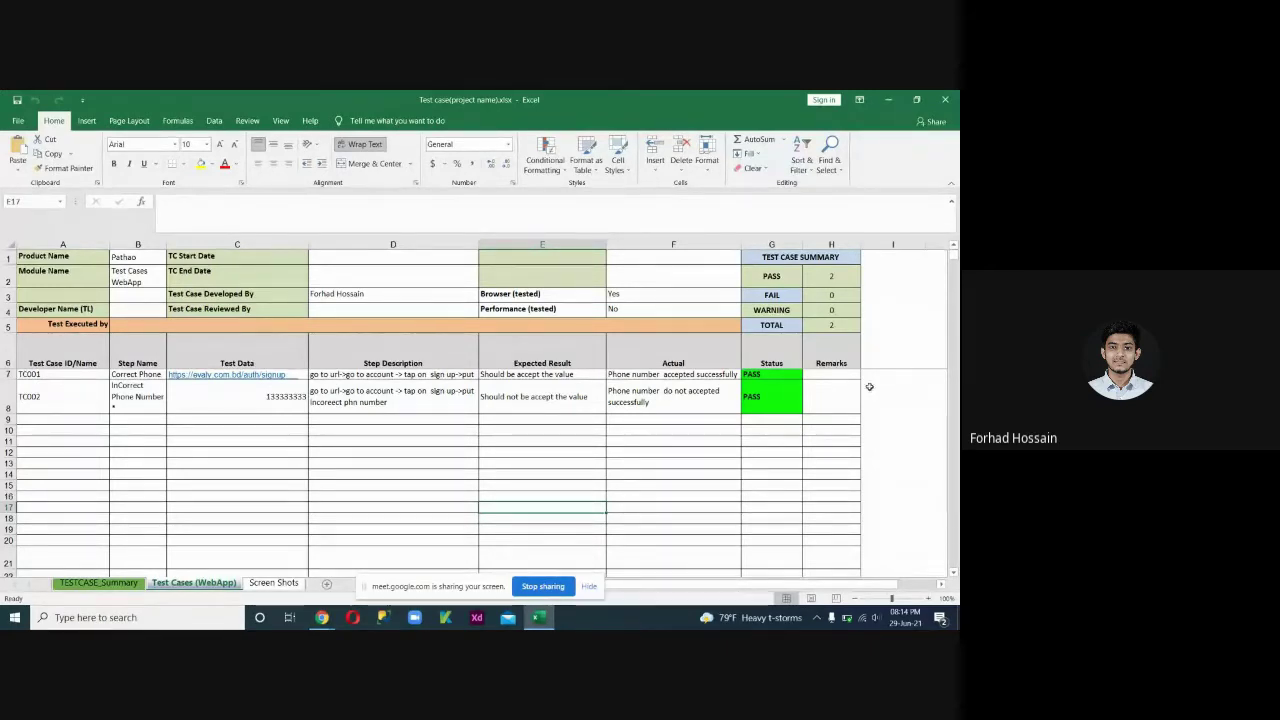
# Select and review the header block A1:H8 and the label cells A1:A6.
pyautogui.click(70, 270)
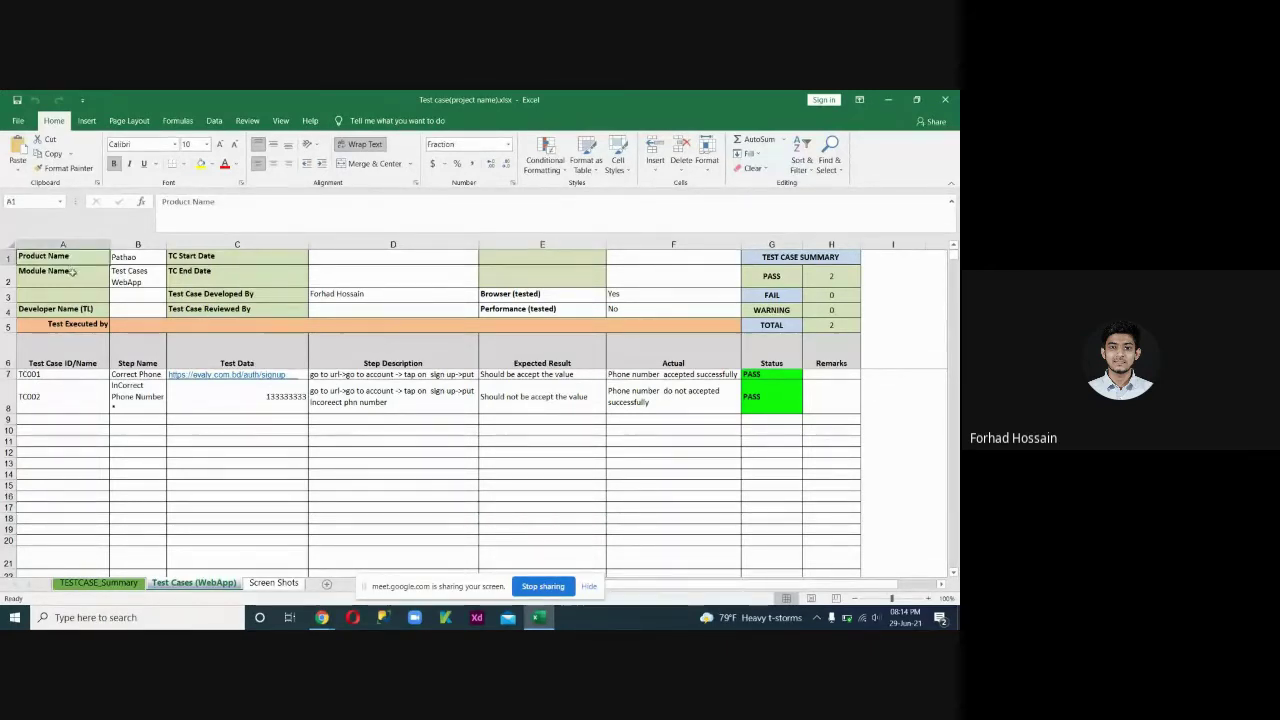
pyautogui.moveTo(45, 258); pyautogui.dragTo(870, 408)
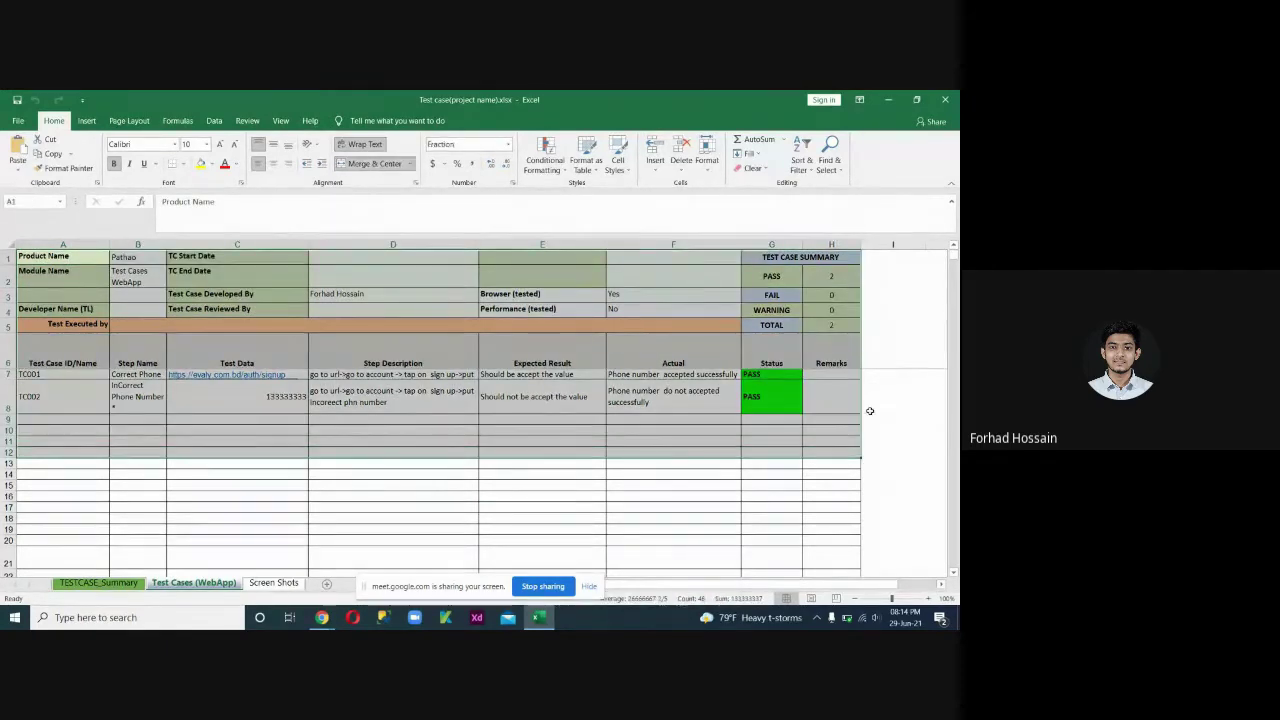
pyautogui.click(872, 407)
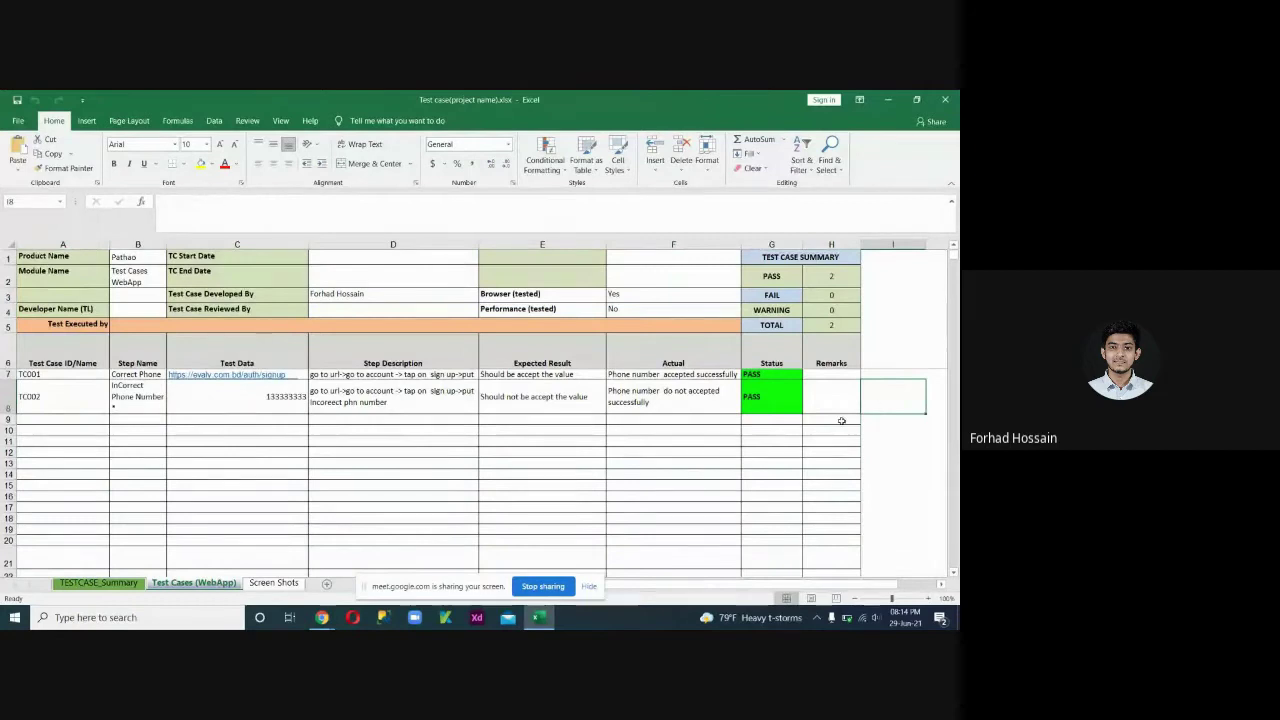
pyautogui.moveTo(45, 257); pyautogui.dragTo(760, 393)
pyautogui.click(897, 397)
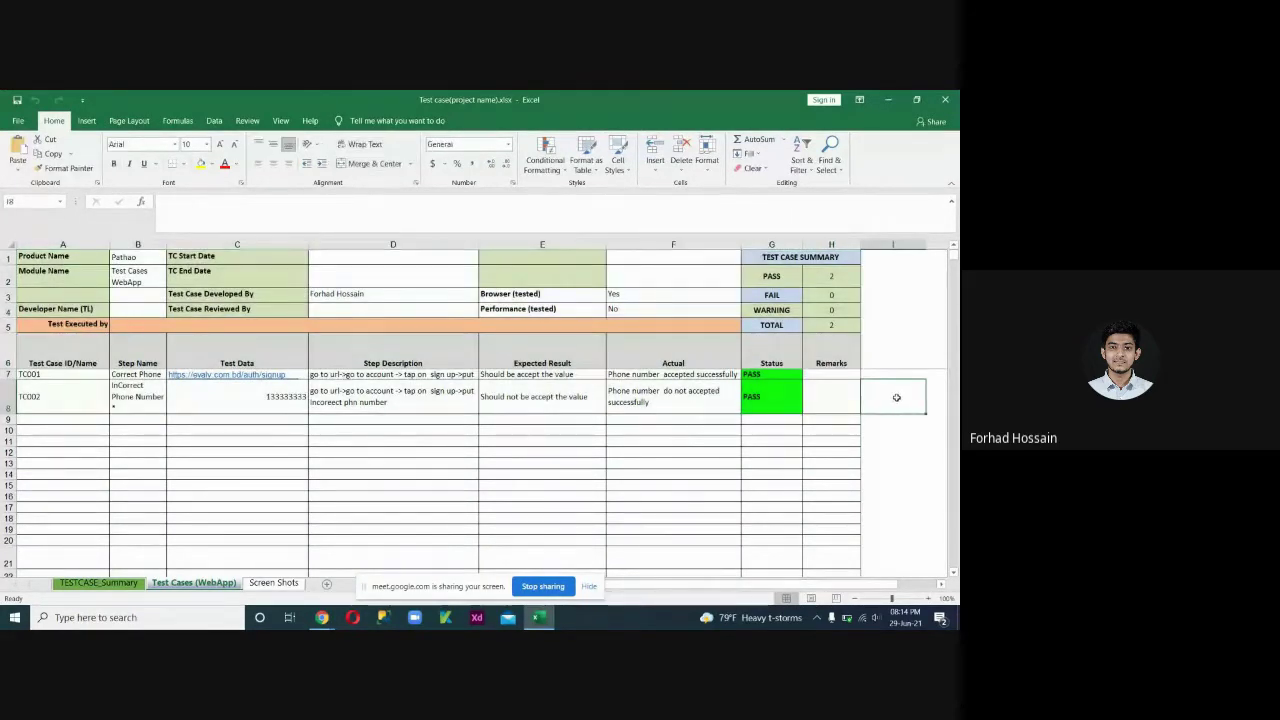
pyautogui.moveTo(45, 257); pyautogui.dragTo(366, 358)
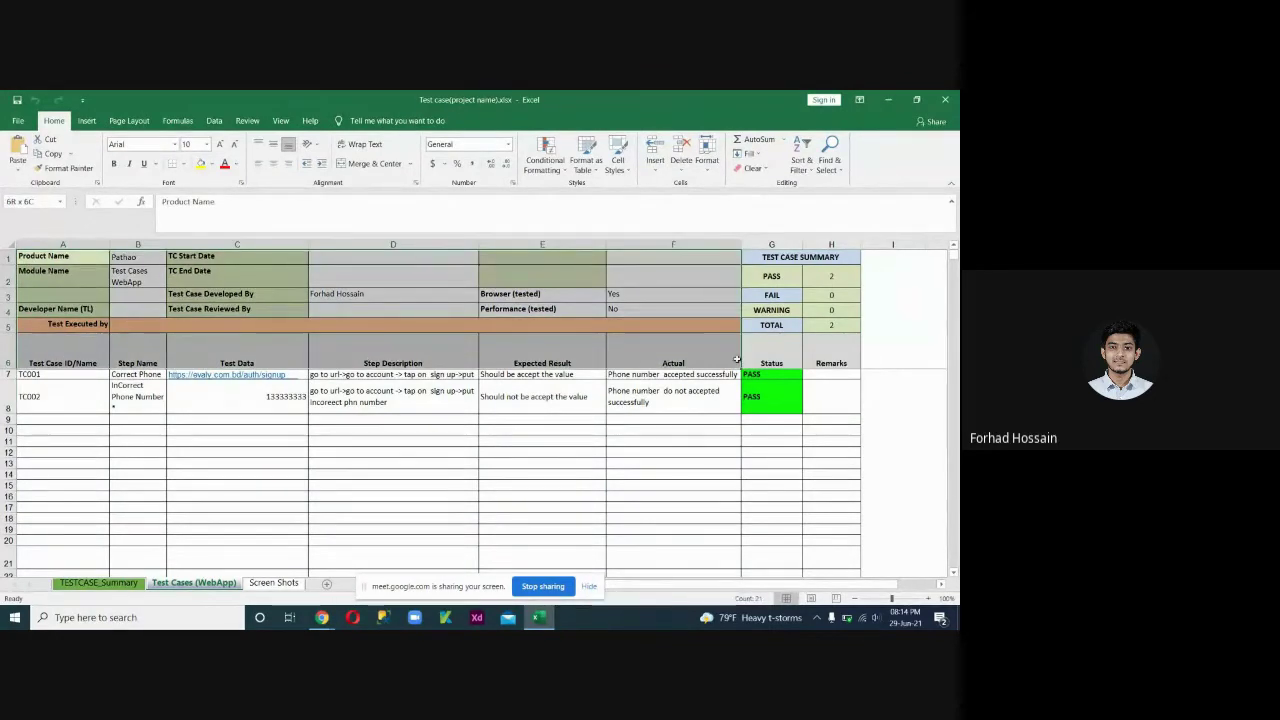
pyautogui.click(884, 397)
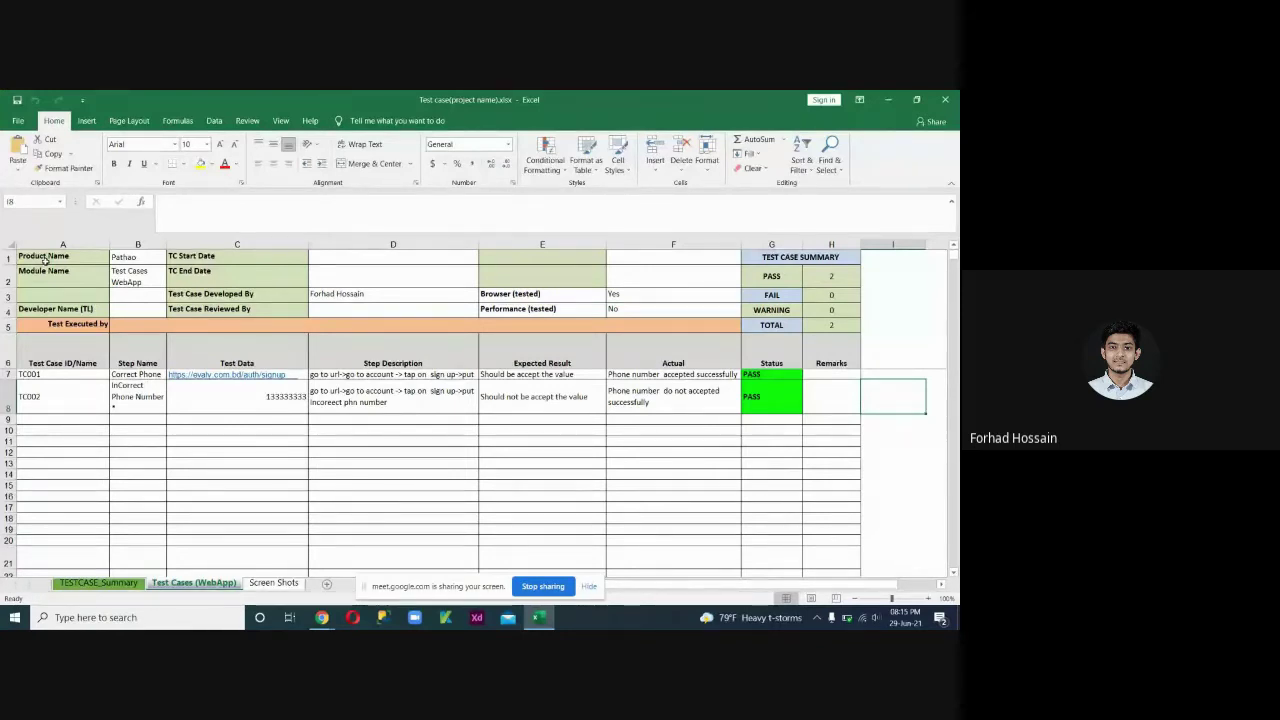
pyautogui.moveTo(44, 258); pyautogui.dragTo(757, 360)
pyautogui.click(40, 325)
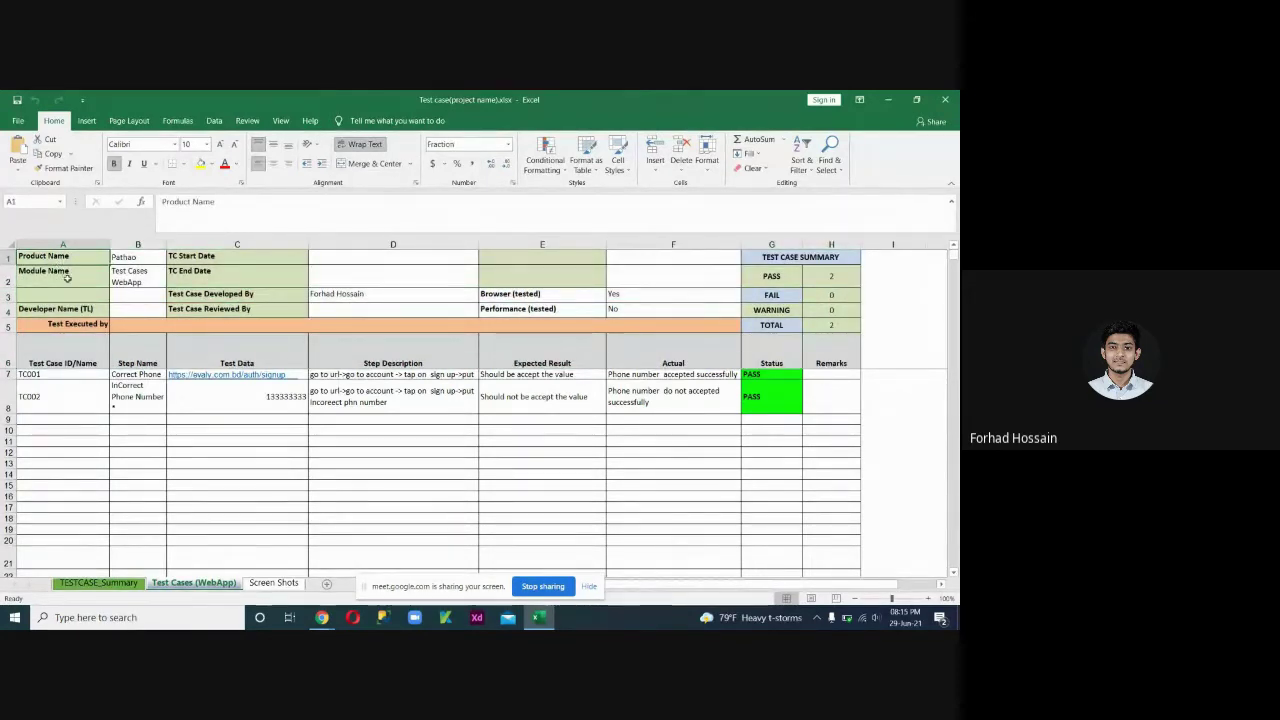
# Check the B-column values such as product Pathao, then show previews of the Chrome windows.
pyautogui.click(139, 258)
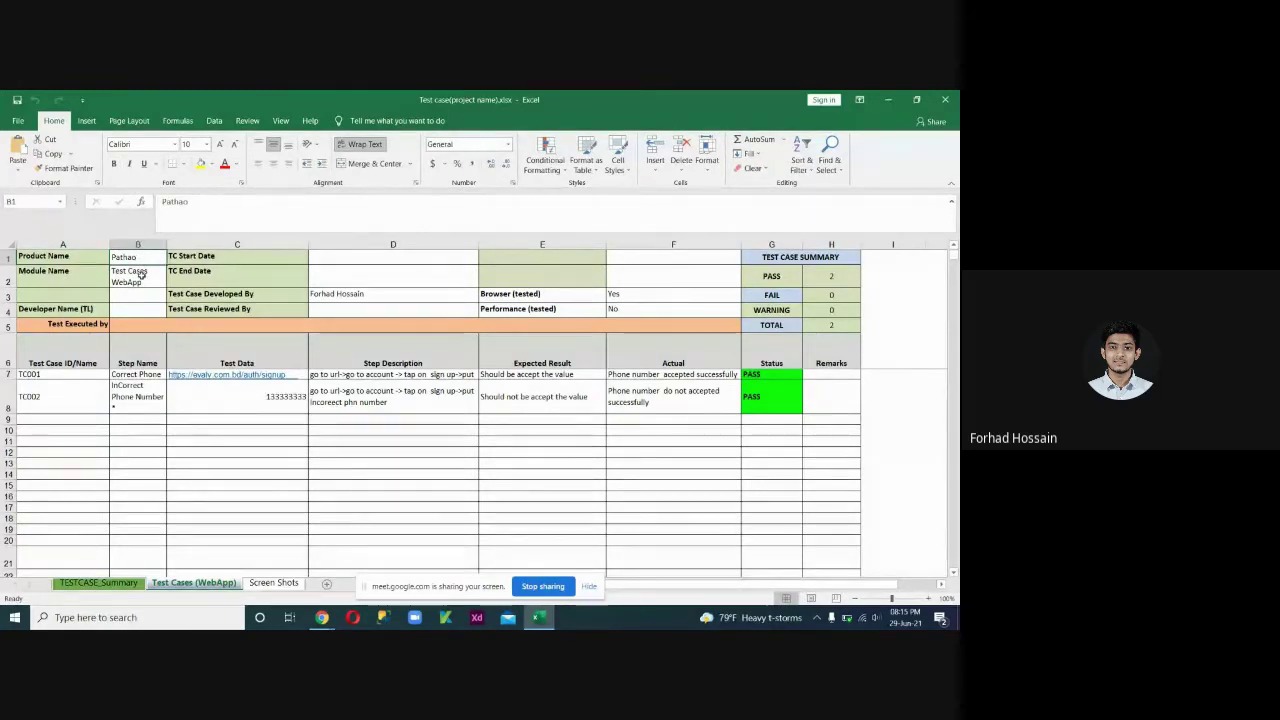
pyautogui.click(142, 279)
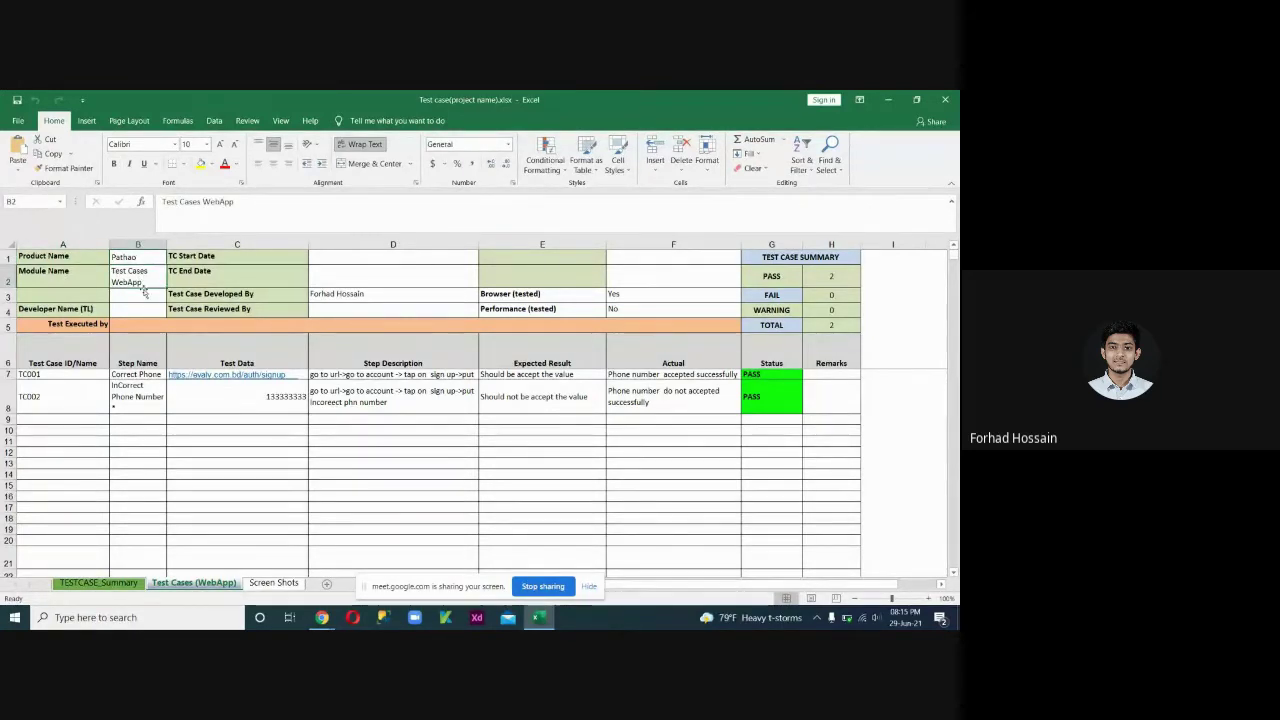
pyautogui.click(142, 298)
pyautogui.click(140, 309)
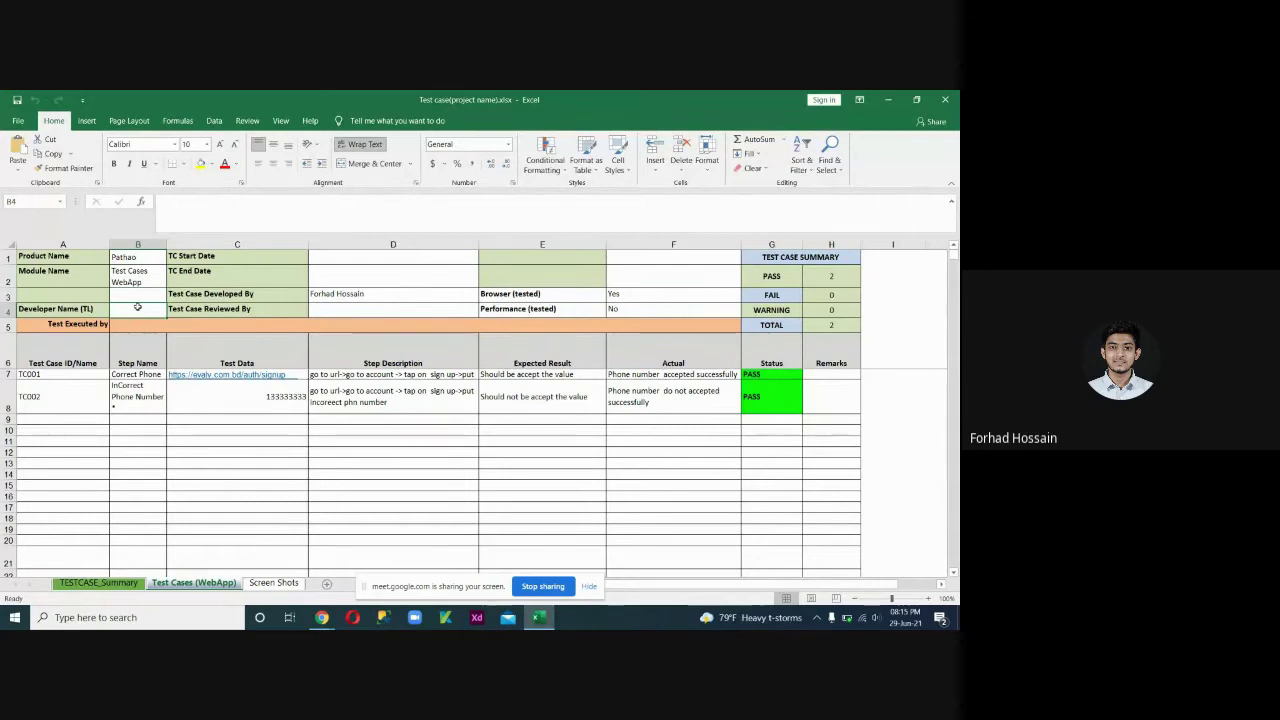
pyautogui.click(80, 259)
pyautogui.click(80, 272)
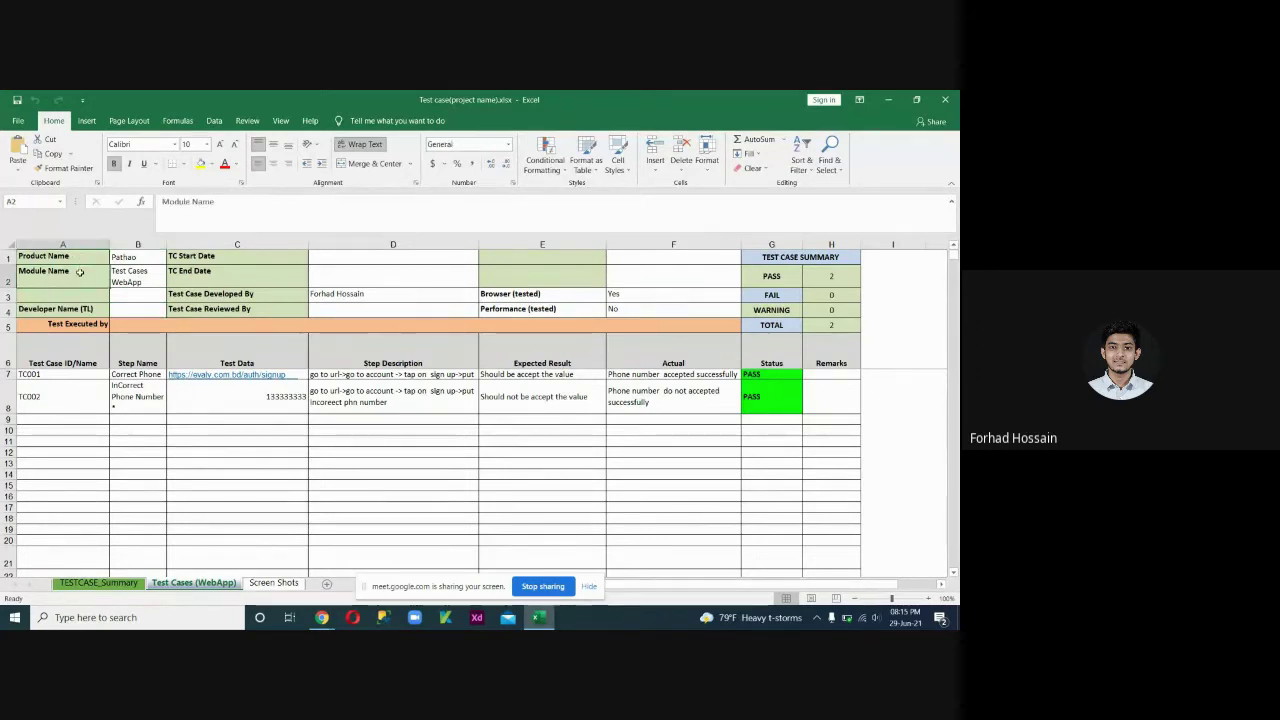
pyautogui.click(322, 617)
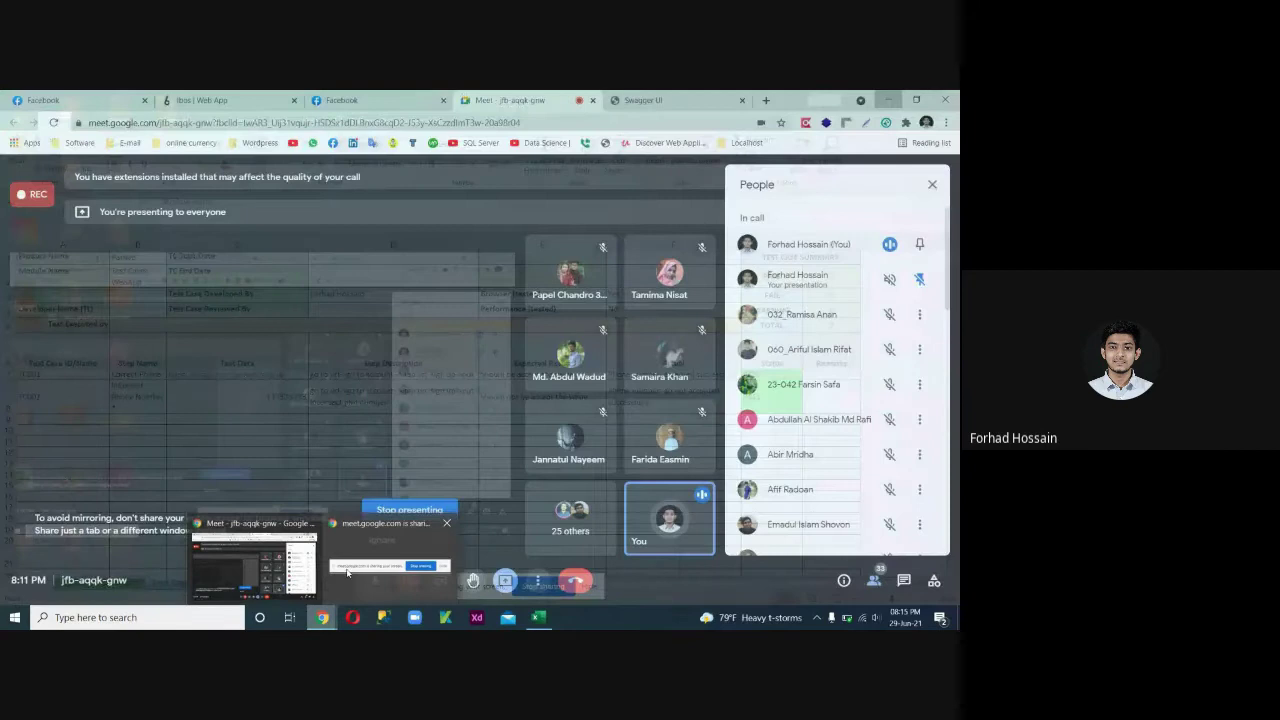
# Switch to the iBOS page and open Purchase Organization under Procurement Management.
pyautogui.click(347, 572)
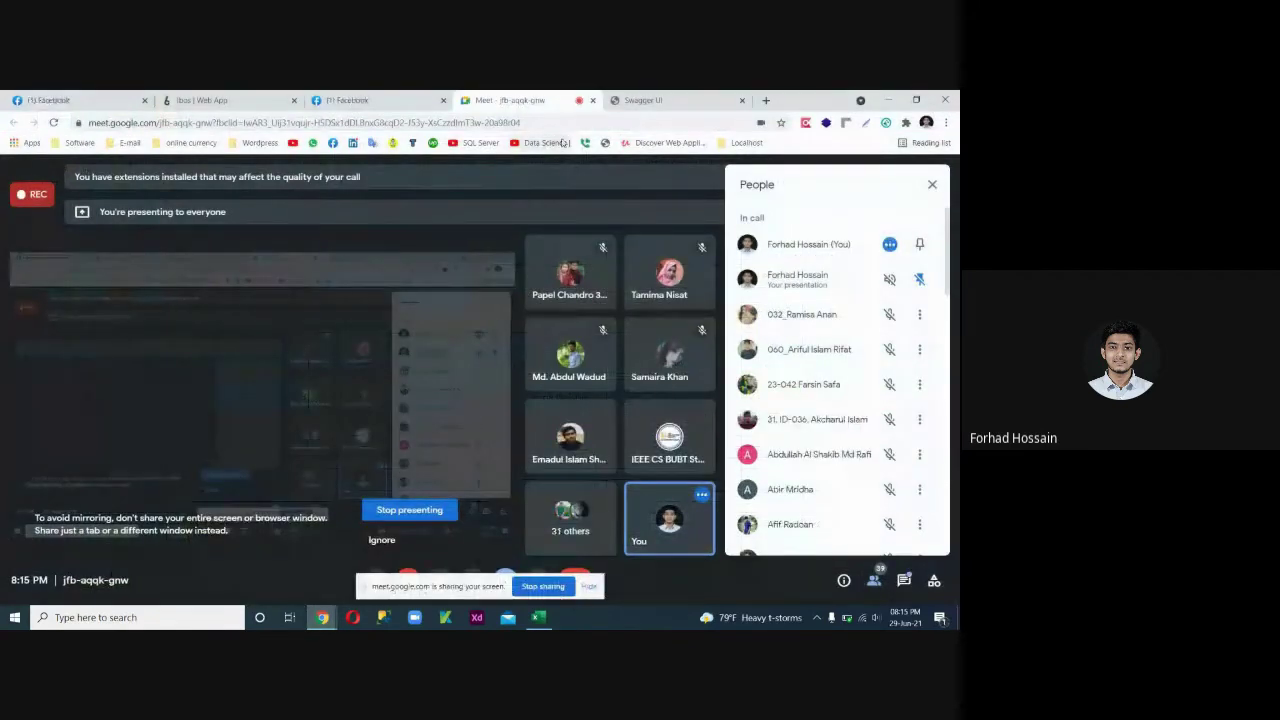
pyautogui.click(248, 103)
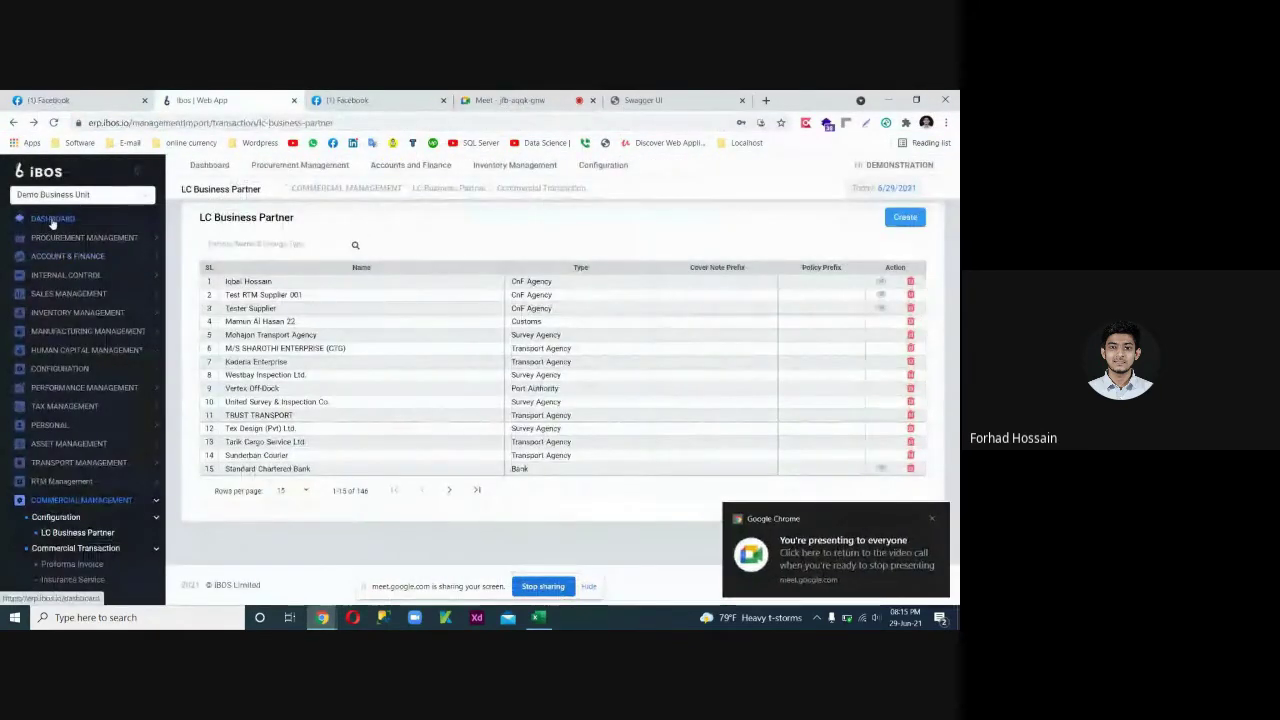
pyautogui.click(931, 518)
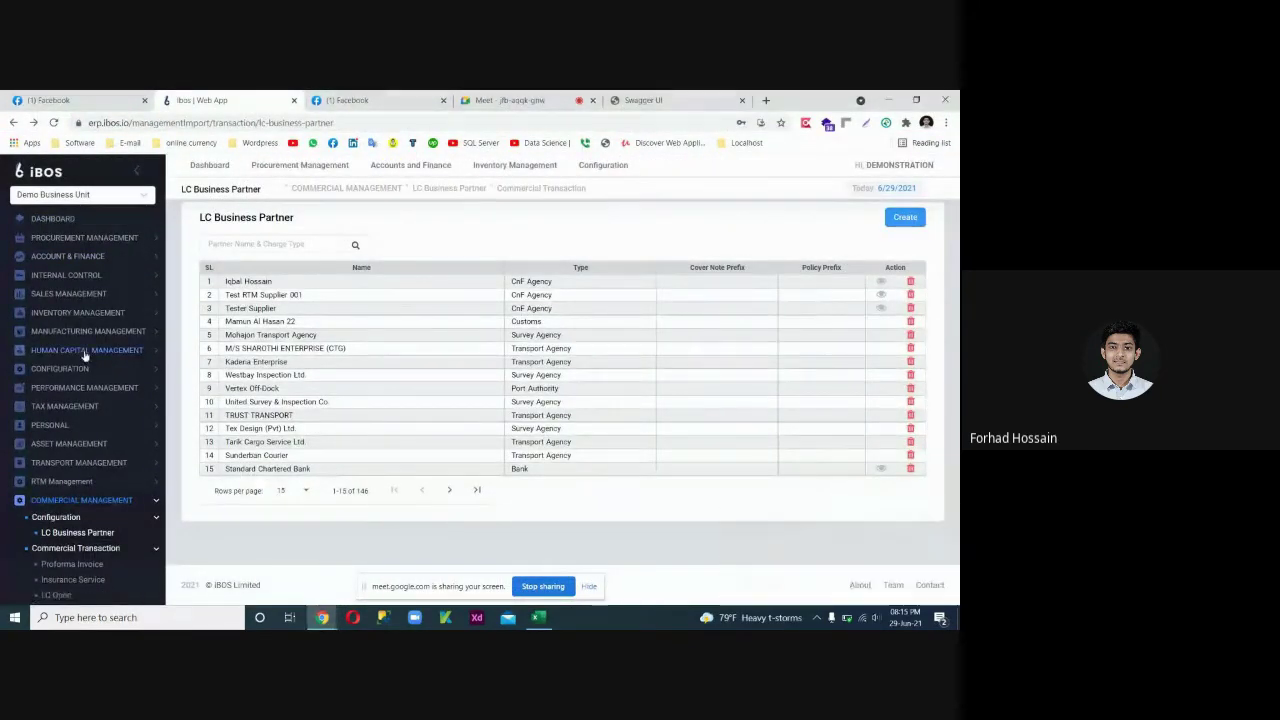
pyautogui.scroll(-2, 92, 397)
pyautogui.click(92, 397)
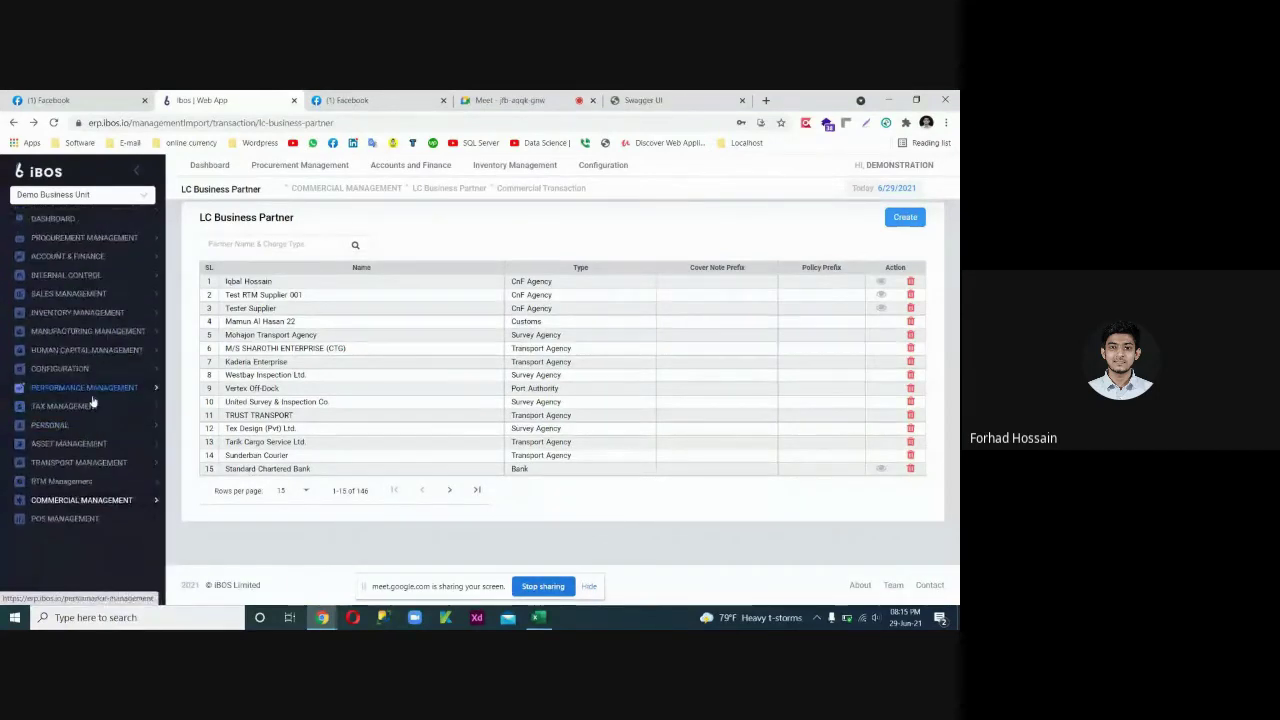
pyautogui.click(80, 238)
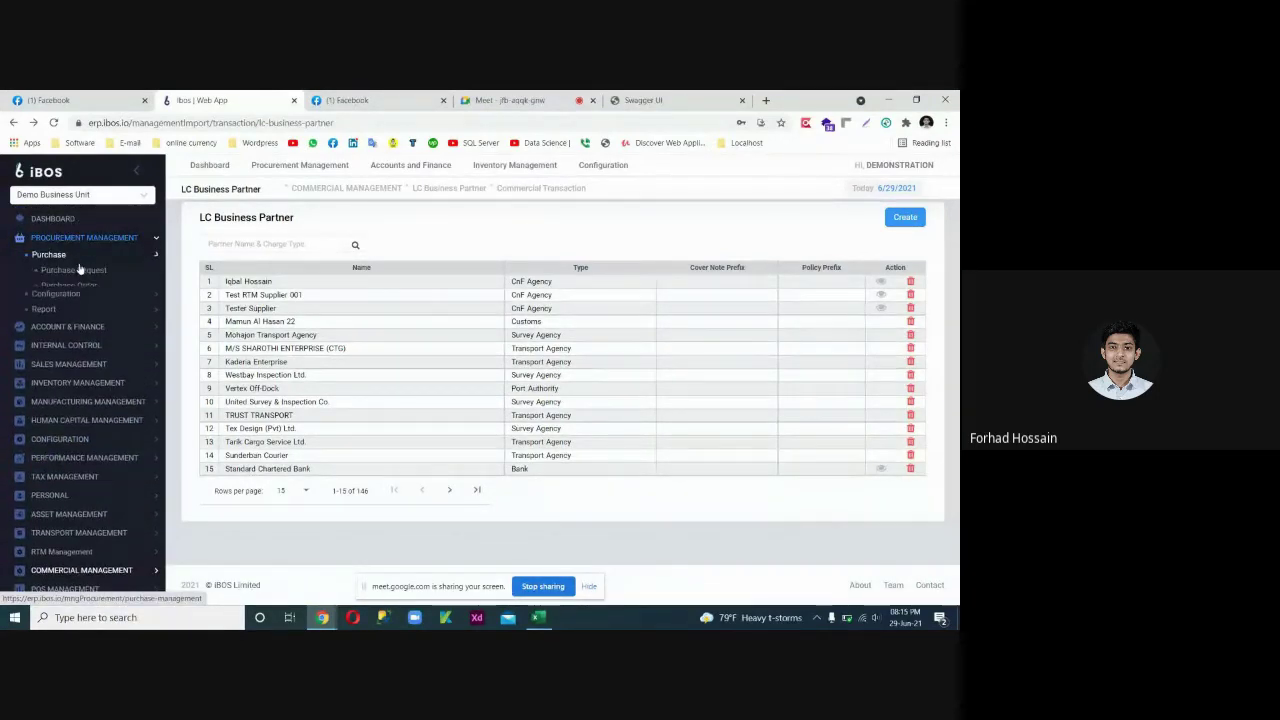
pyautogui.click(81, 318)
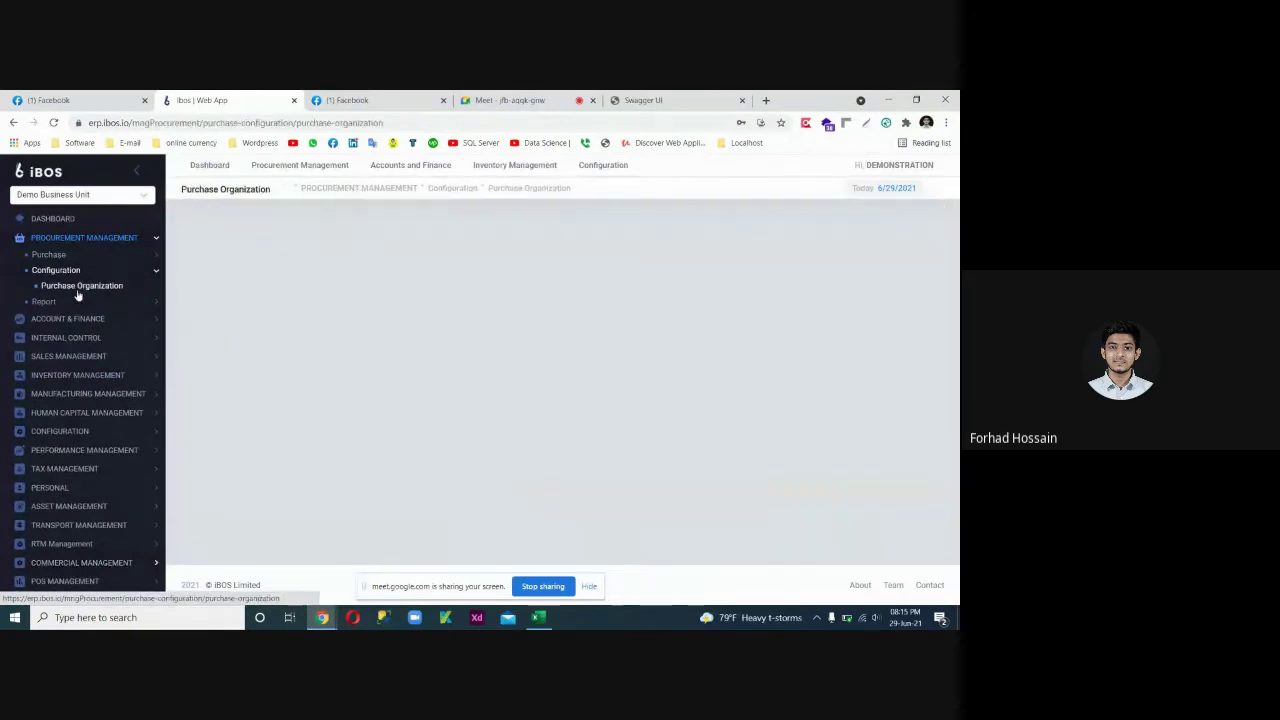
# Collapse the menu sections, switch the business unit to Akij Food and Beverage Ltd, and return to Excel.
pyautogui.click(72, 240)
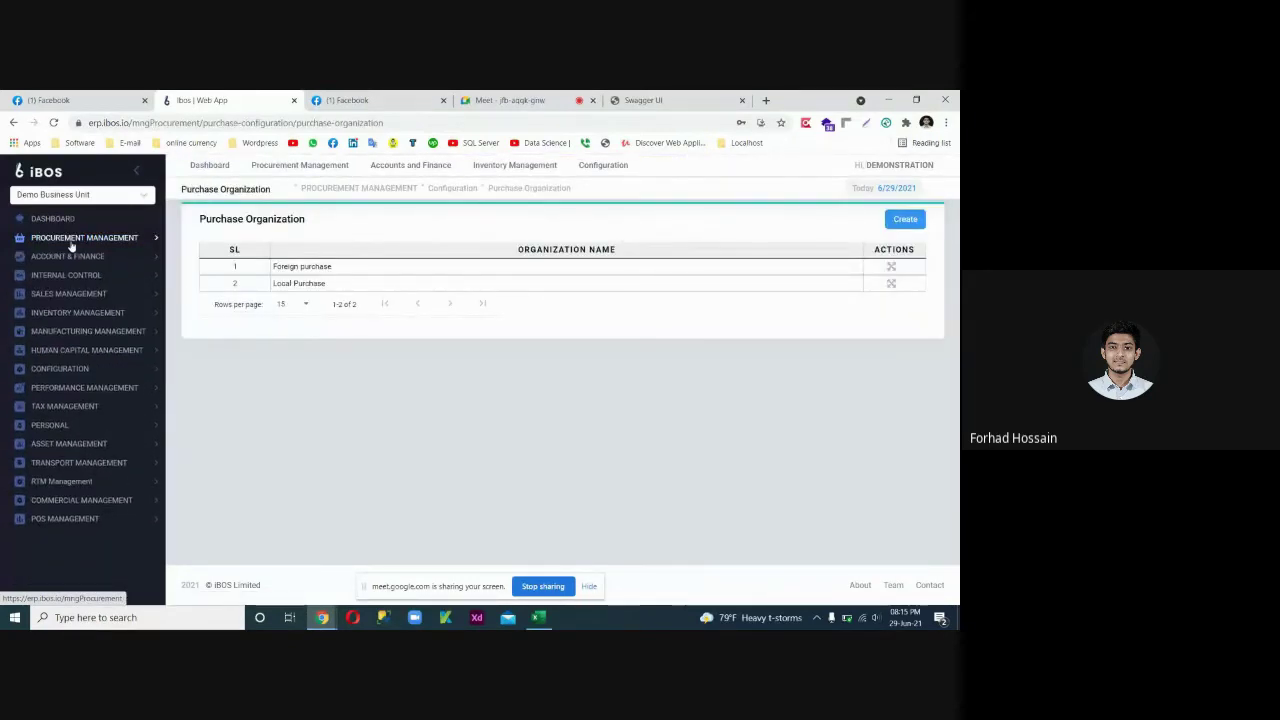
pyautogui.click(88, 352)
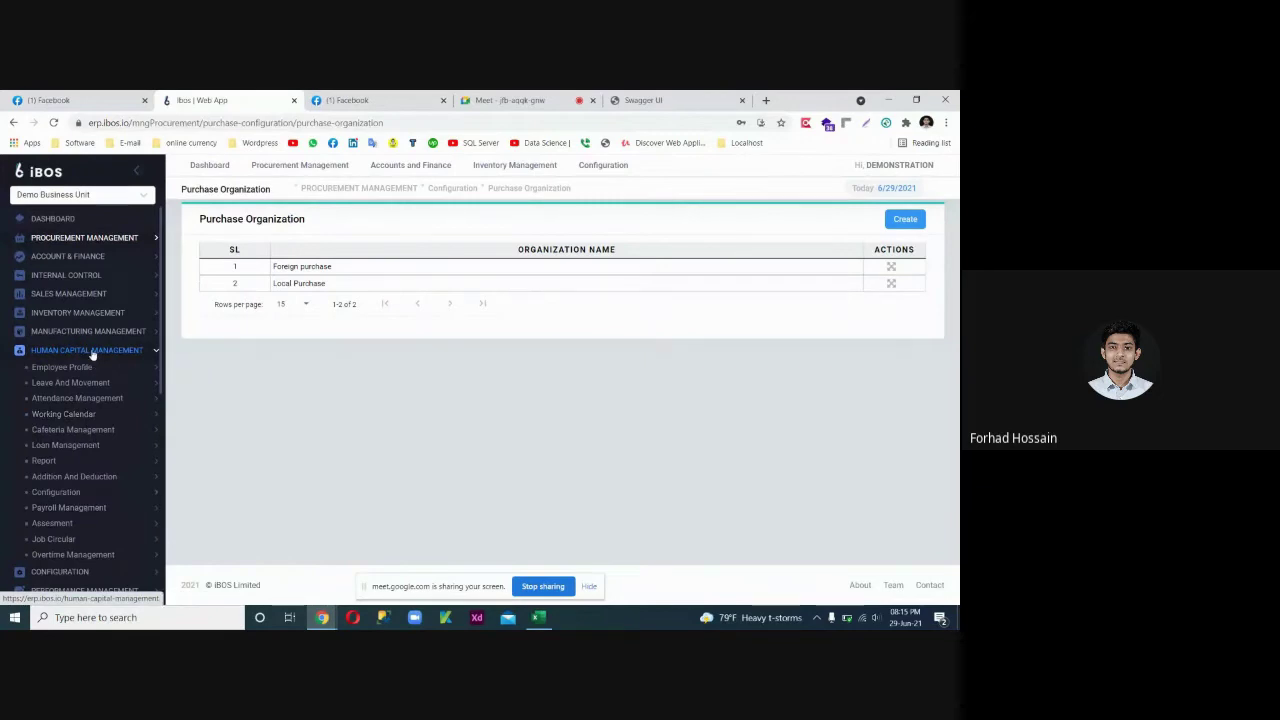
pyautogui.click(90, 351)
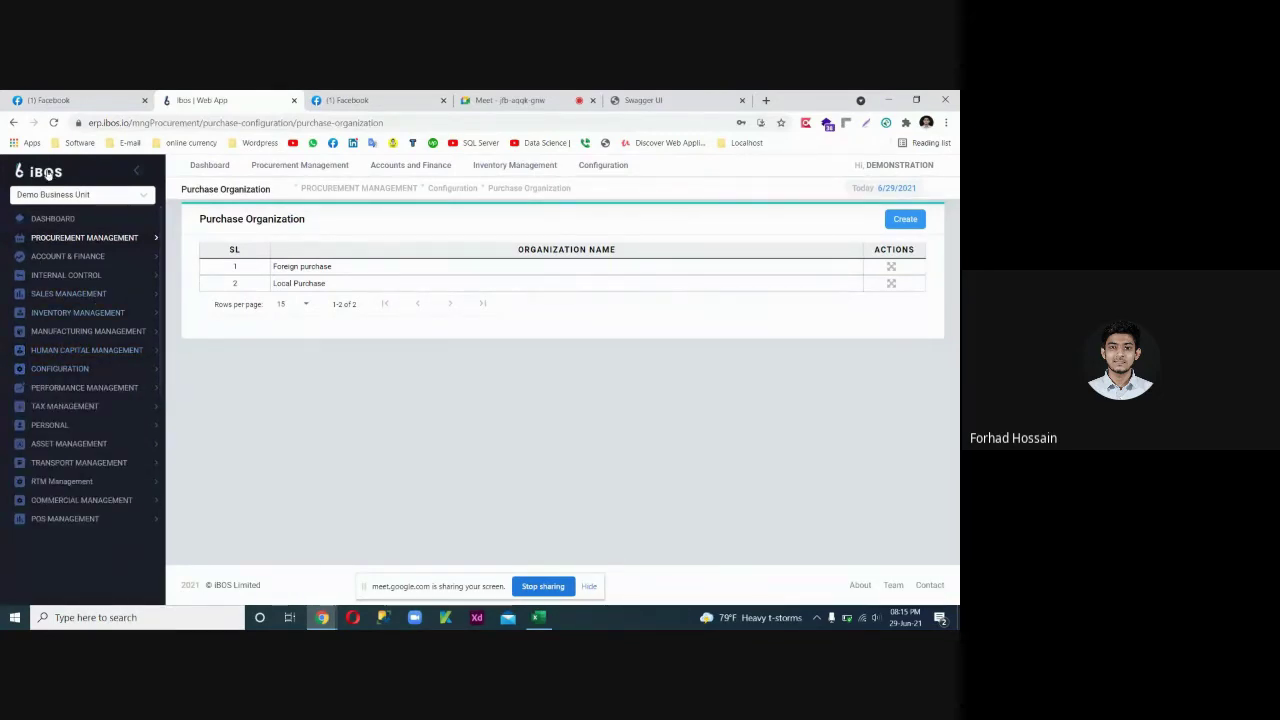
pyautogui.click(90, 199)
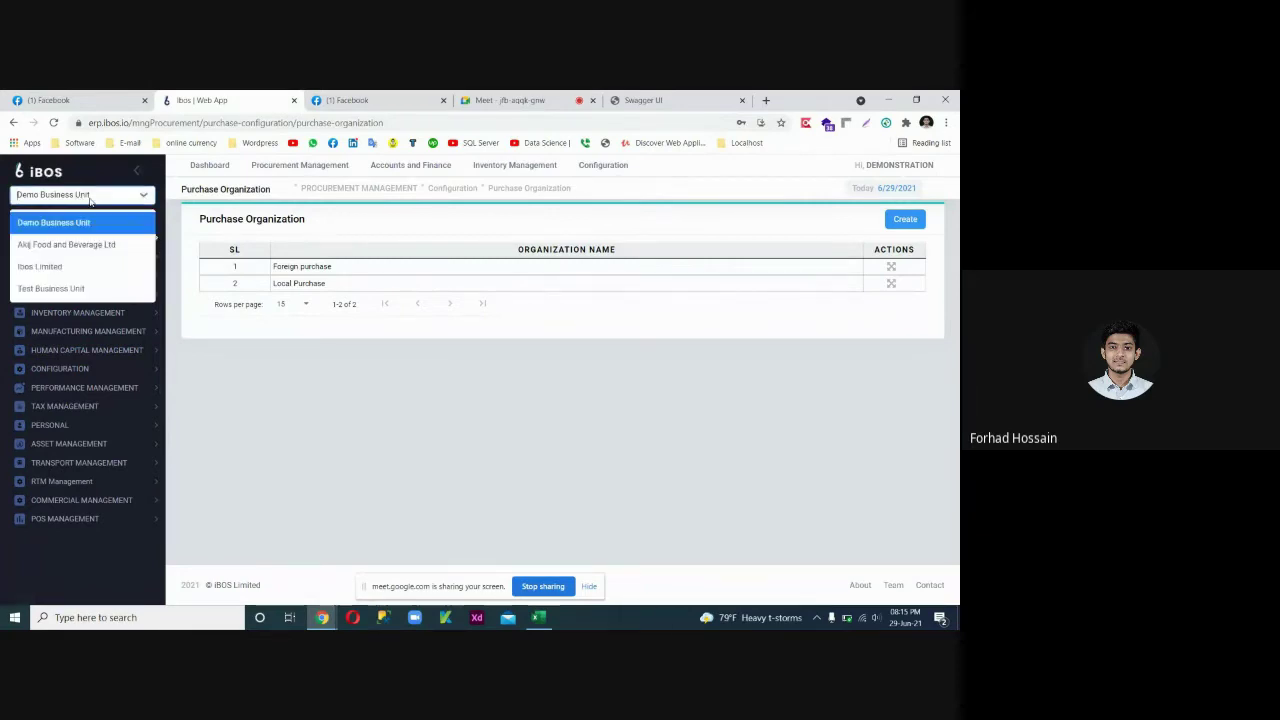
pyautogui.click(80, 245)
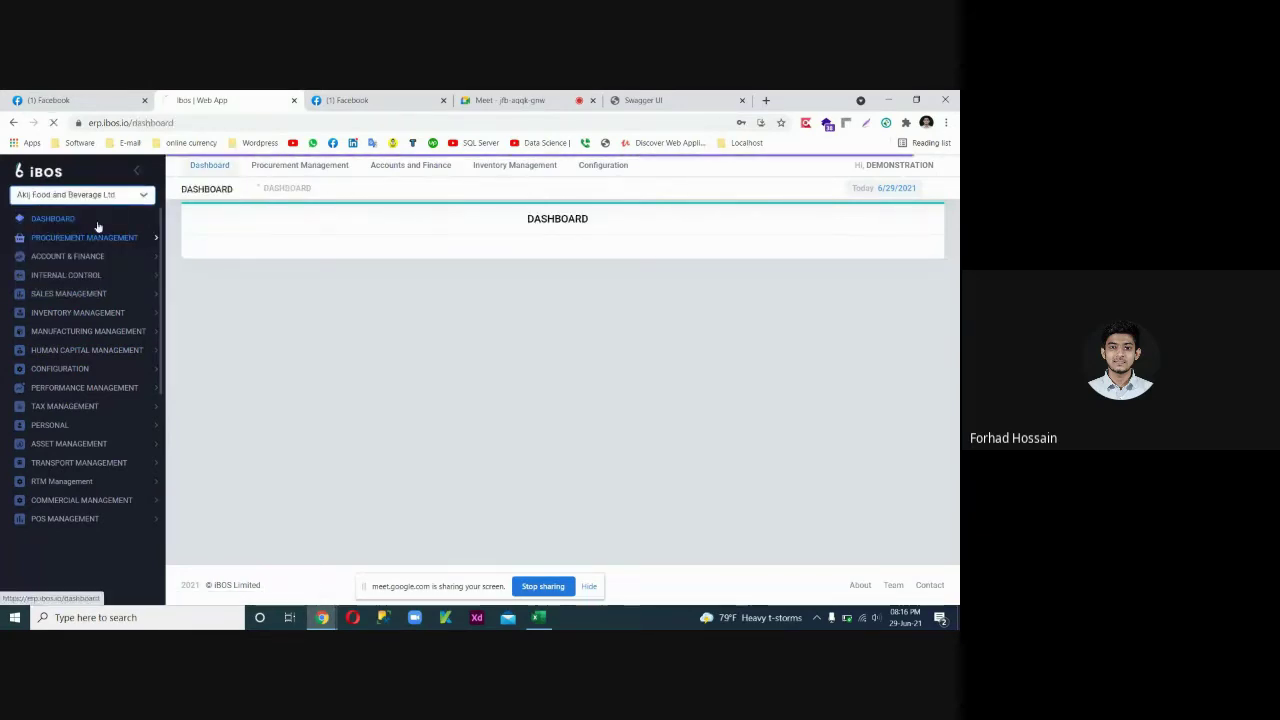
pyautogui.click(112, 198)
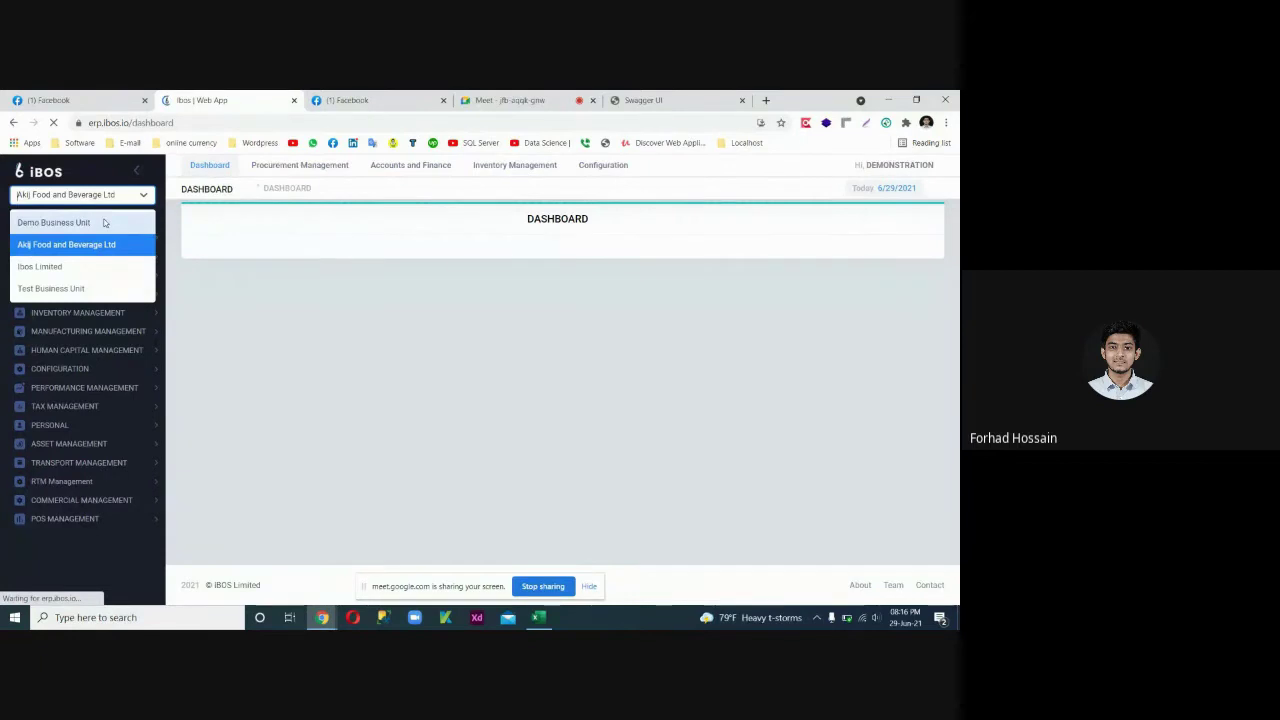
pyautogui.click(80, 243)
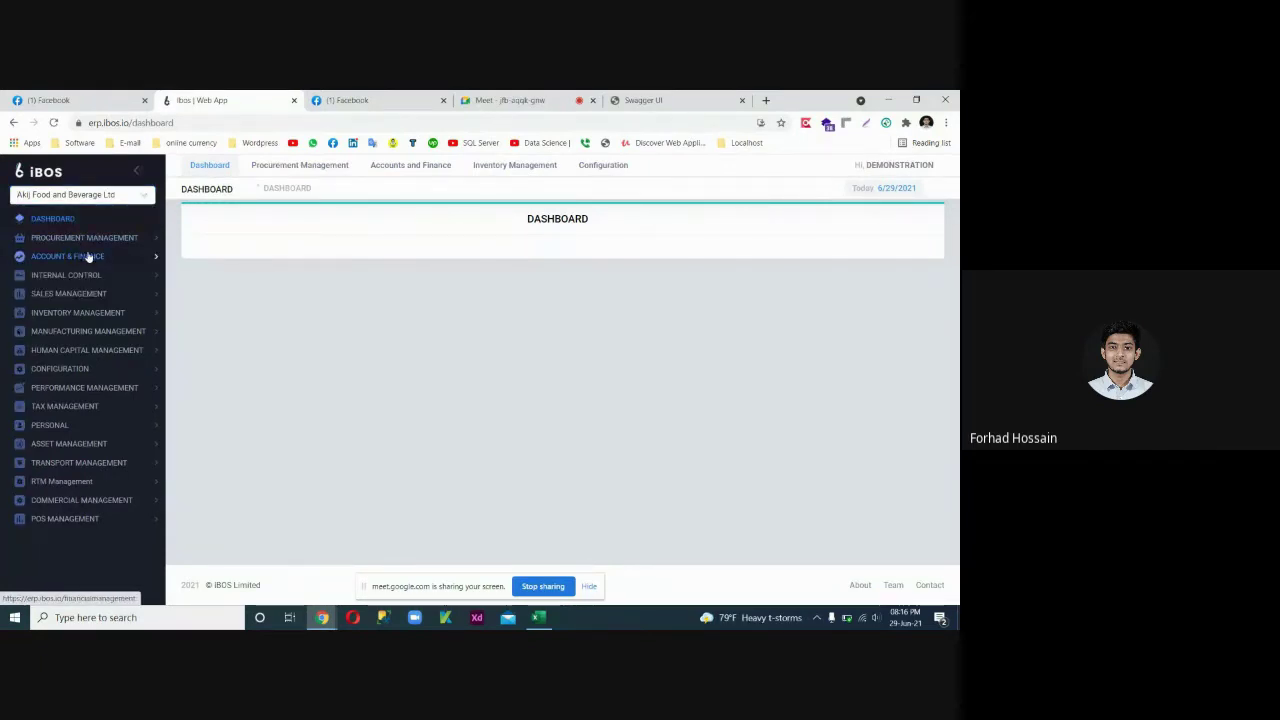
pyautogui.click(538, 617)
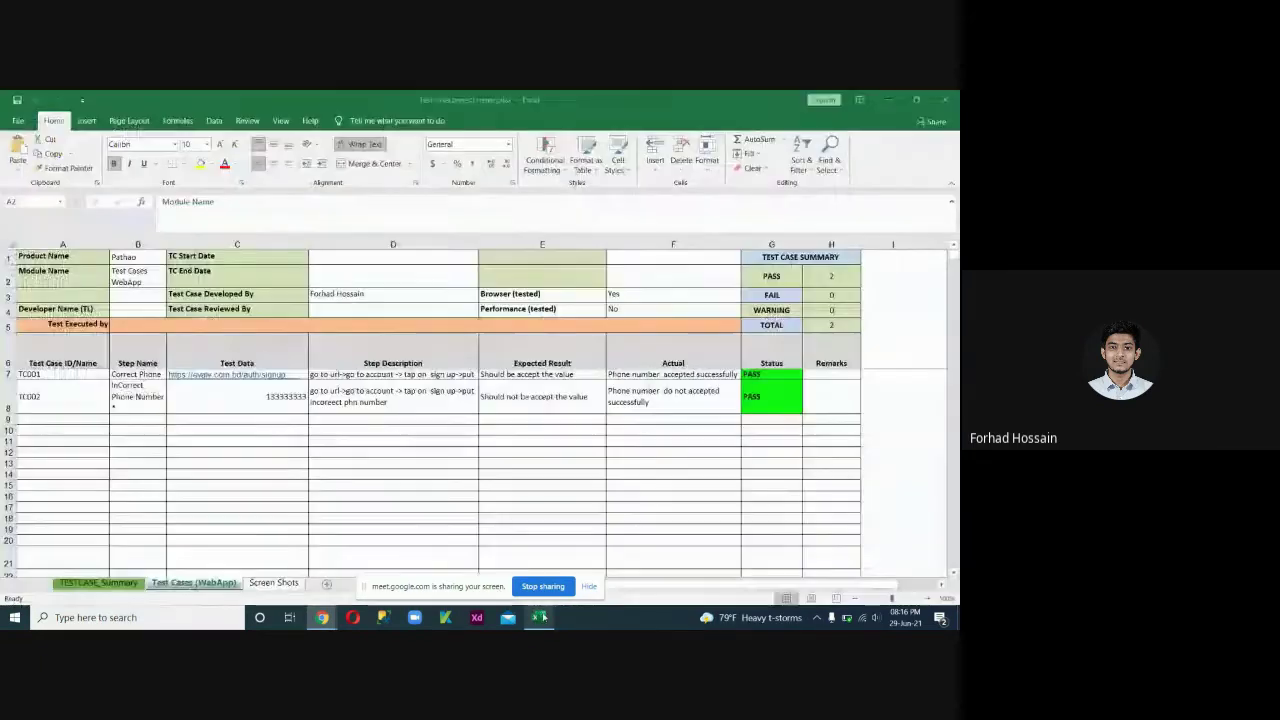
pyautogui.click(135, 277)
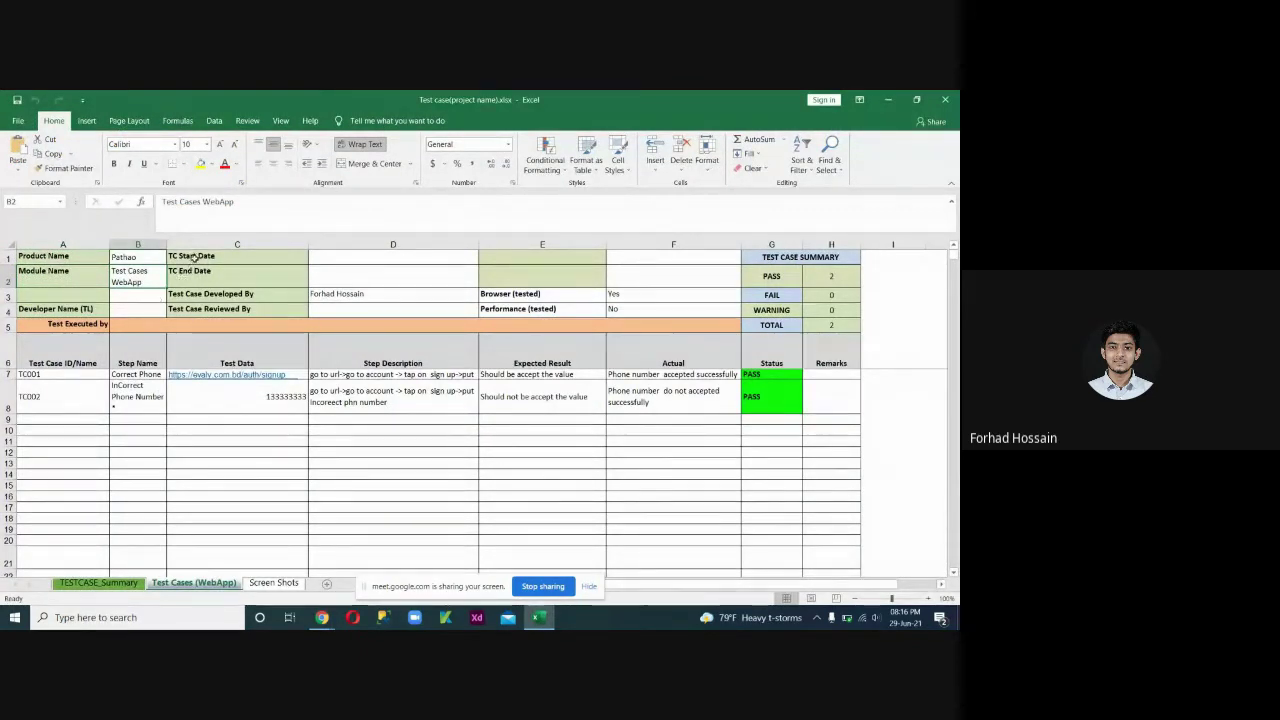
pyautogui.click(320, 275)
pyautogui.click(333, 293)
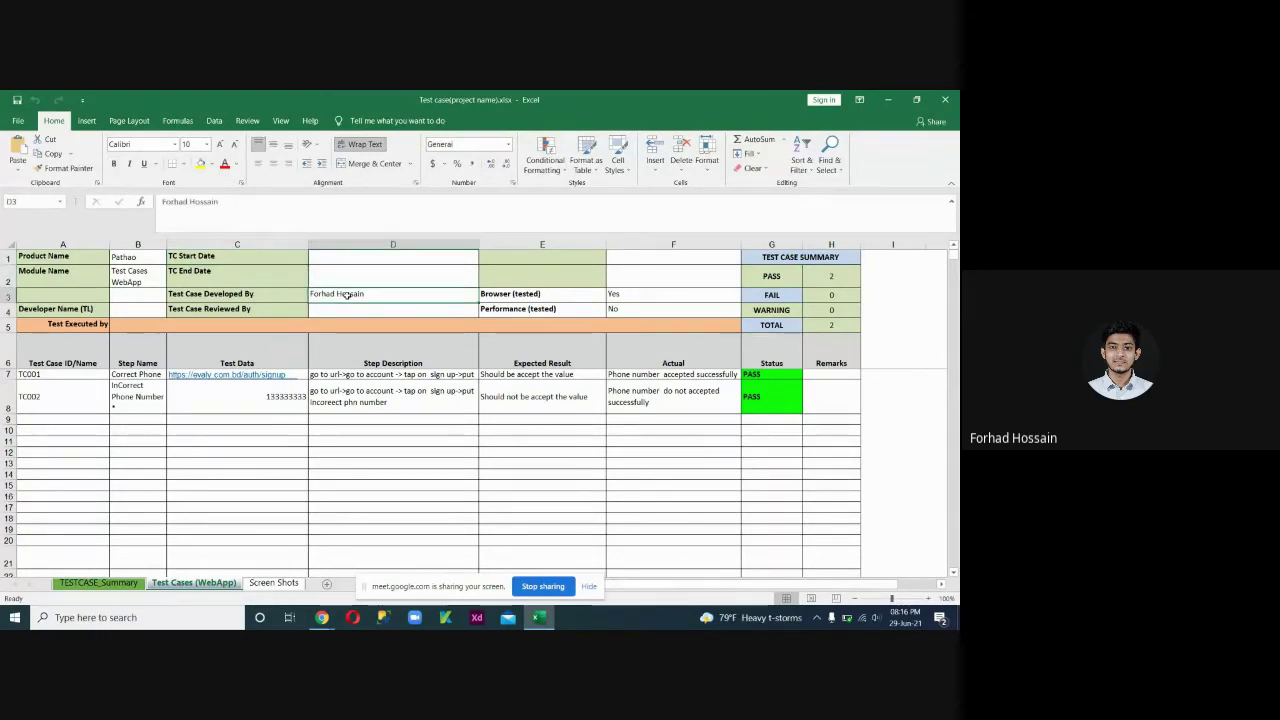
pyautogui.click(347, 309)
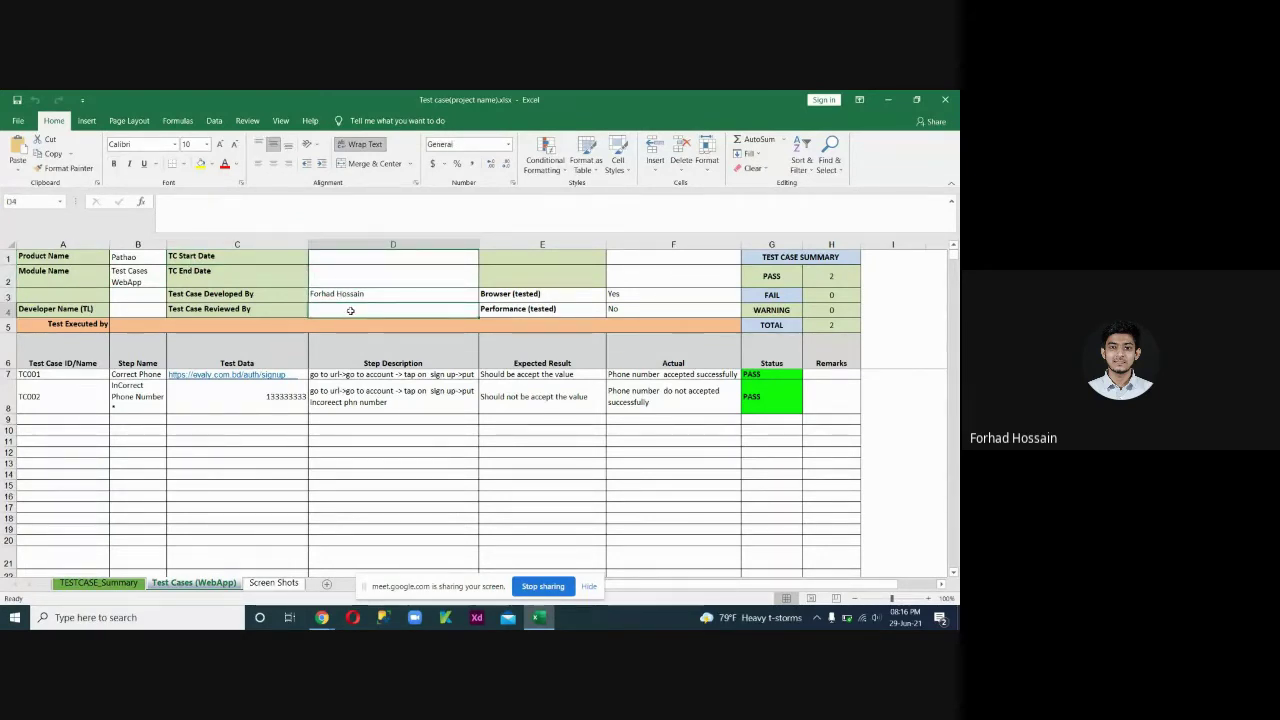
pyautogui.click(562, 296)
pyautogui.click(634, 295)
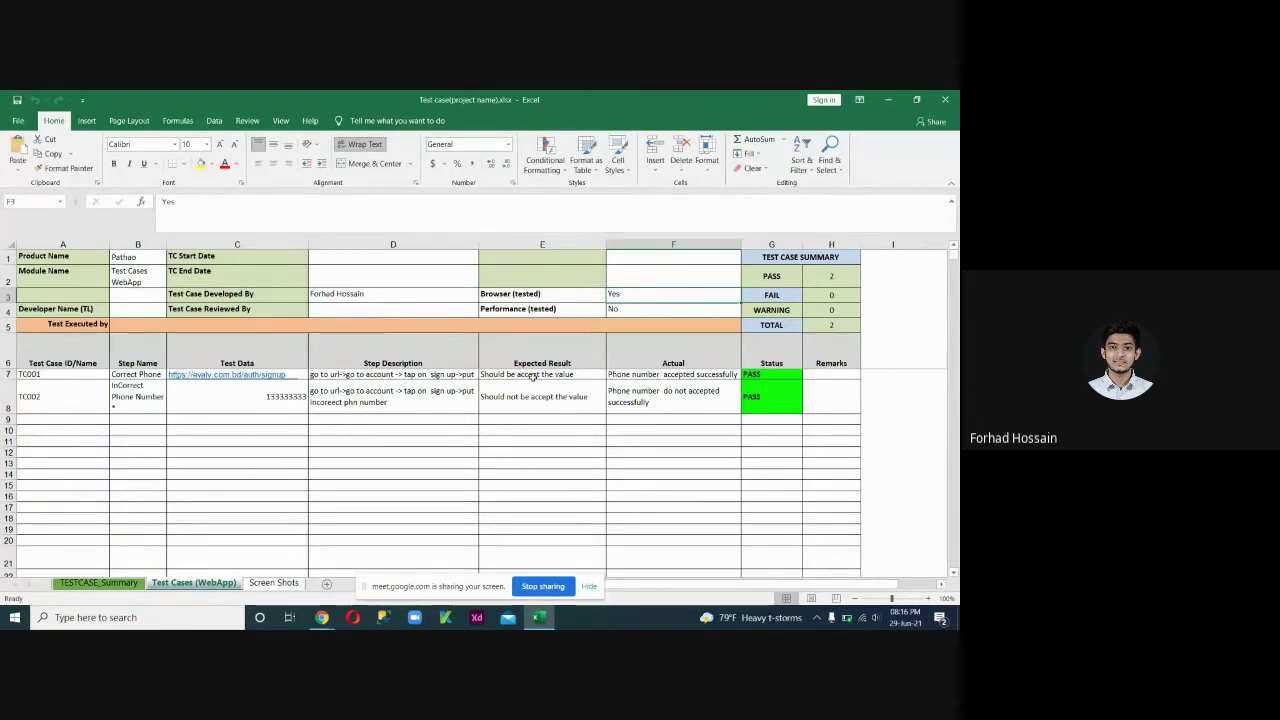
pyautogui.click(637, 309)
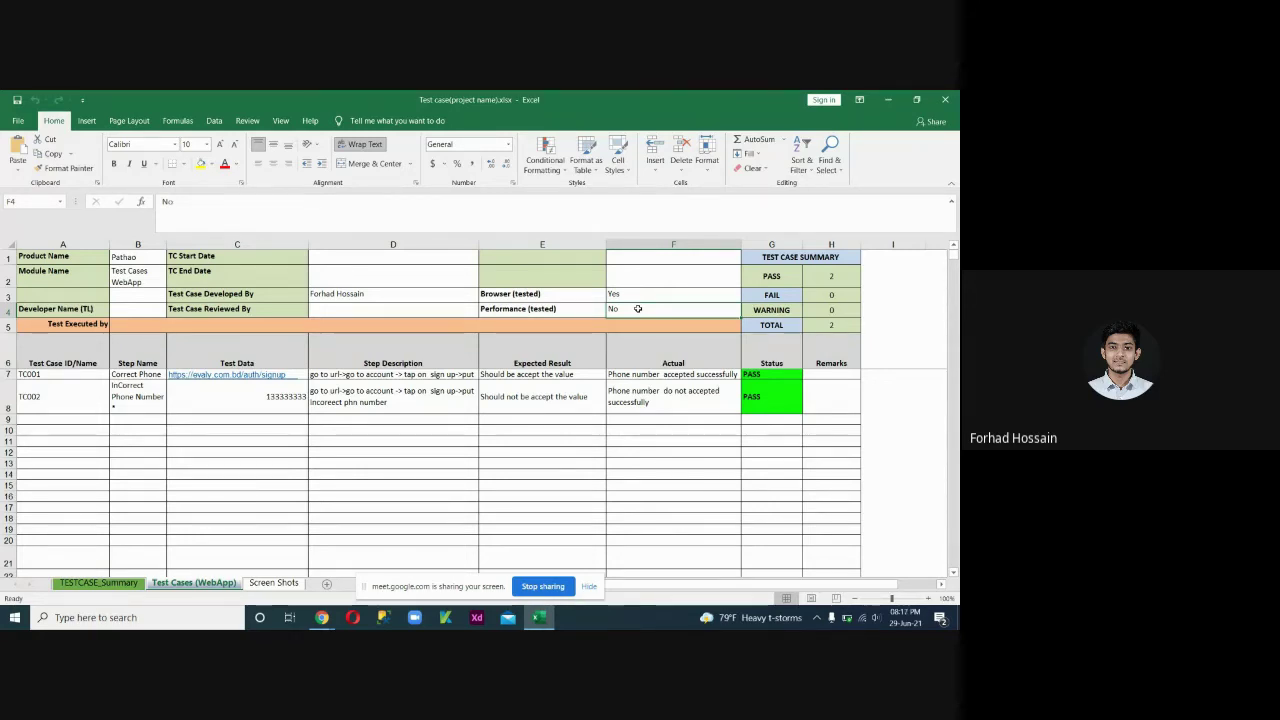
pyautogui.click(643, 397)
pyautogui.click(639, 309)
pyautogui.click(652, 293)
pyautogui.click(650, 312)
pyautogui.press('Up')
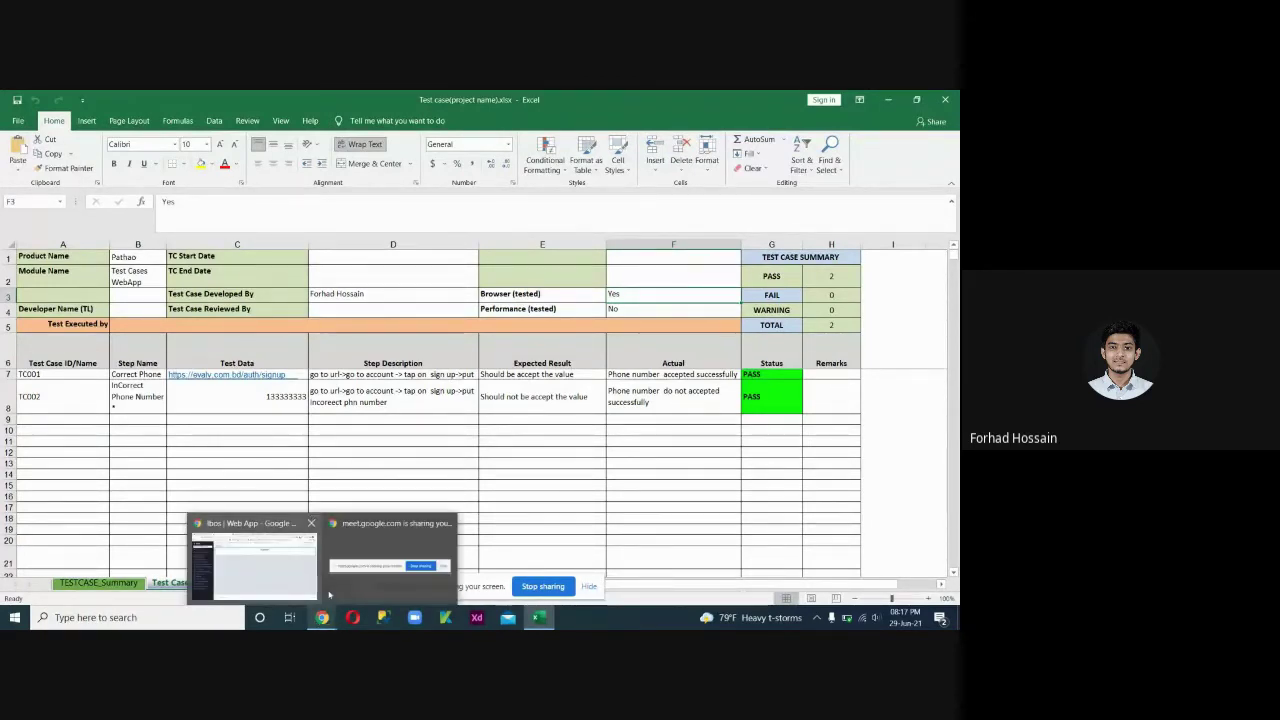
pyautogui.moveTo(55, 370); pyautogui.dragTo(49, 403)
pyautogui.click(140, 372)
pyautogui.moveTo(142, 369); pyautogui.dragTo(145, 396)
pyautogui.click(141, 374)
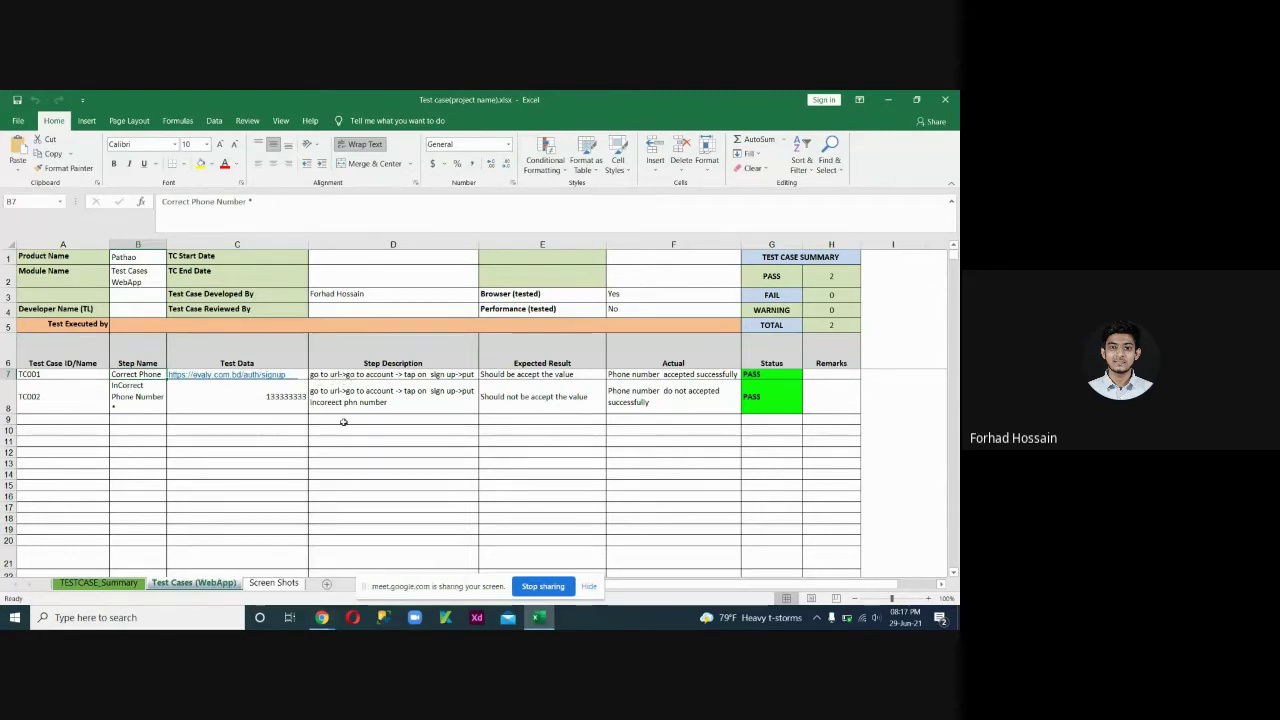
# Open Account & Finance > Financials > Cash Journal in iBOS, then return to Excel.
pyautogui.moveTo(321, 617)
pyautogui.click(254, 560)
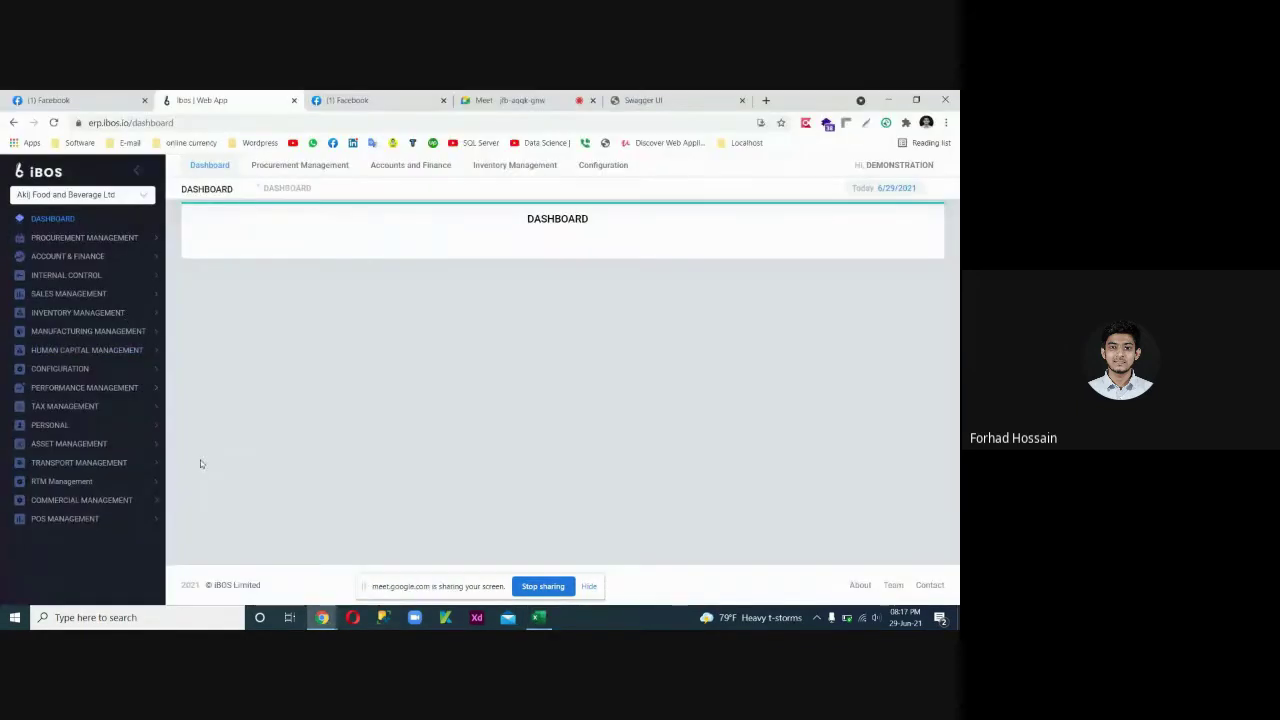
pyautogui.click(89, 257)
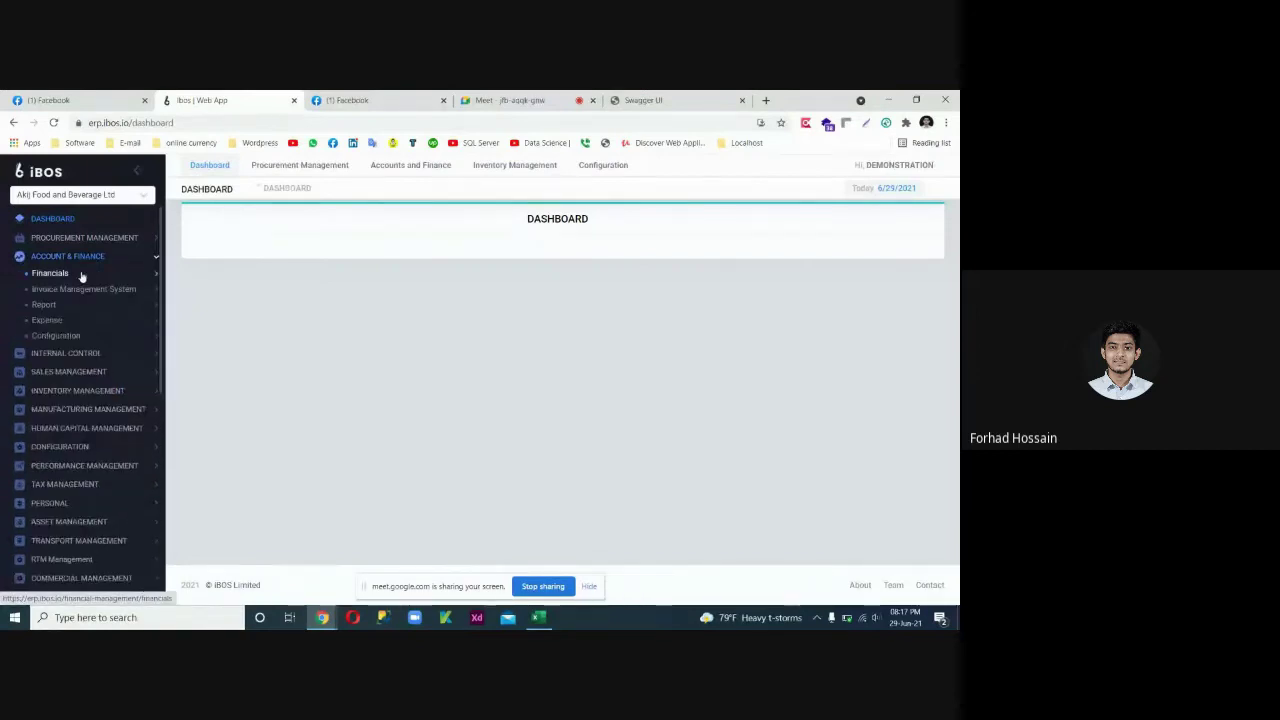
pyautogui.click(80, 276)
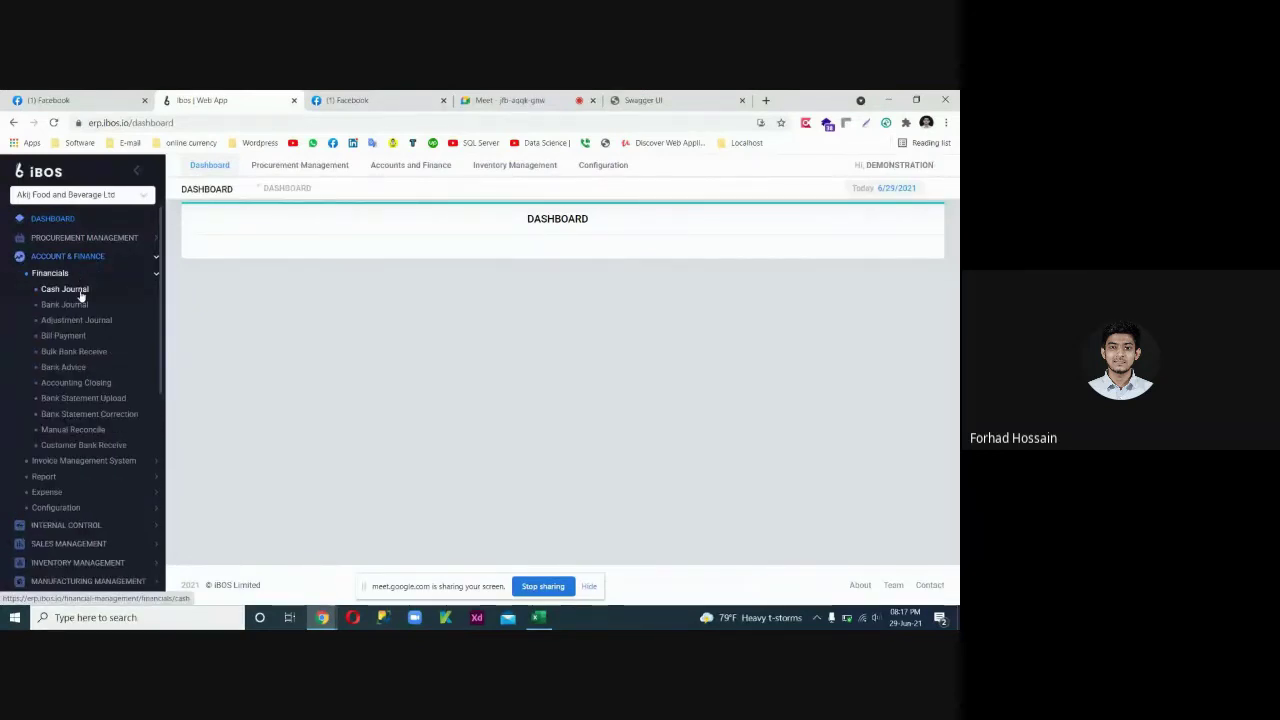
pyautogui.click(80, 290)
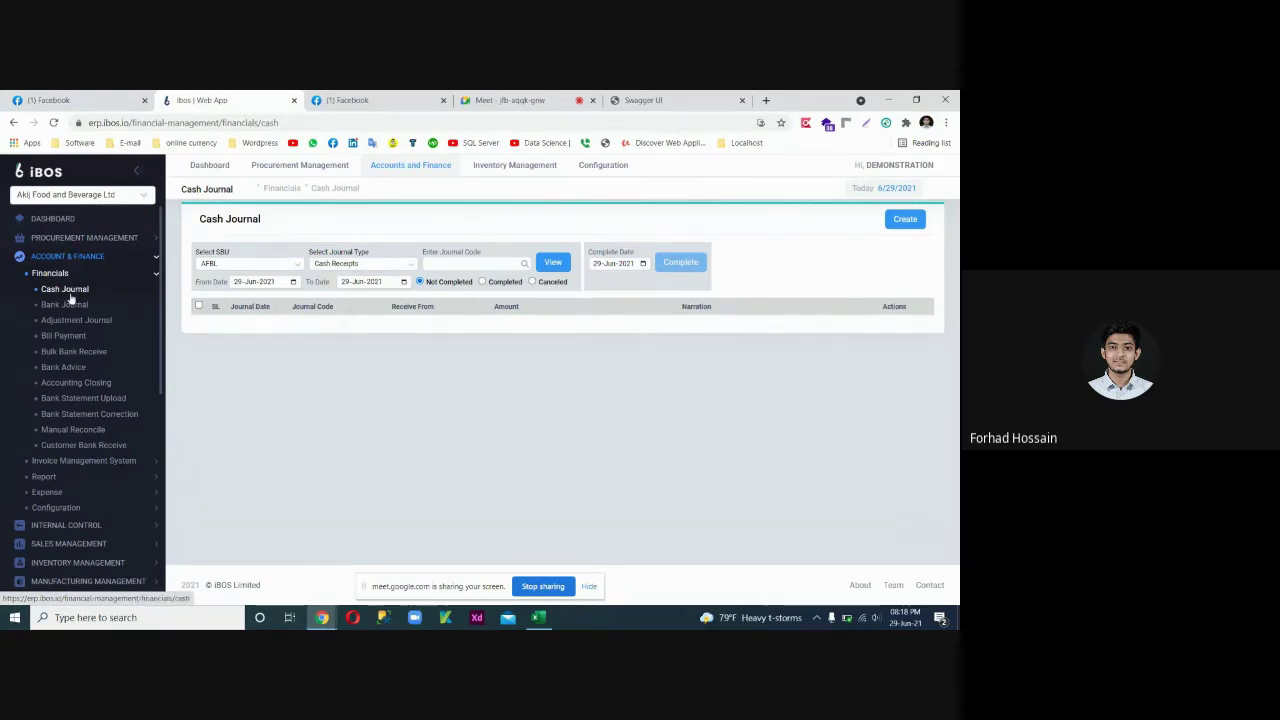
pyautogui.click(542, 601)
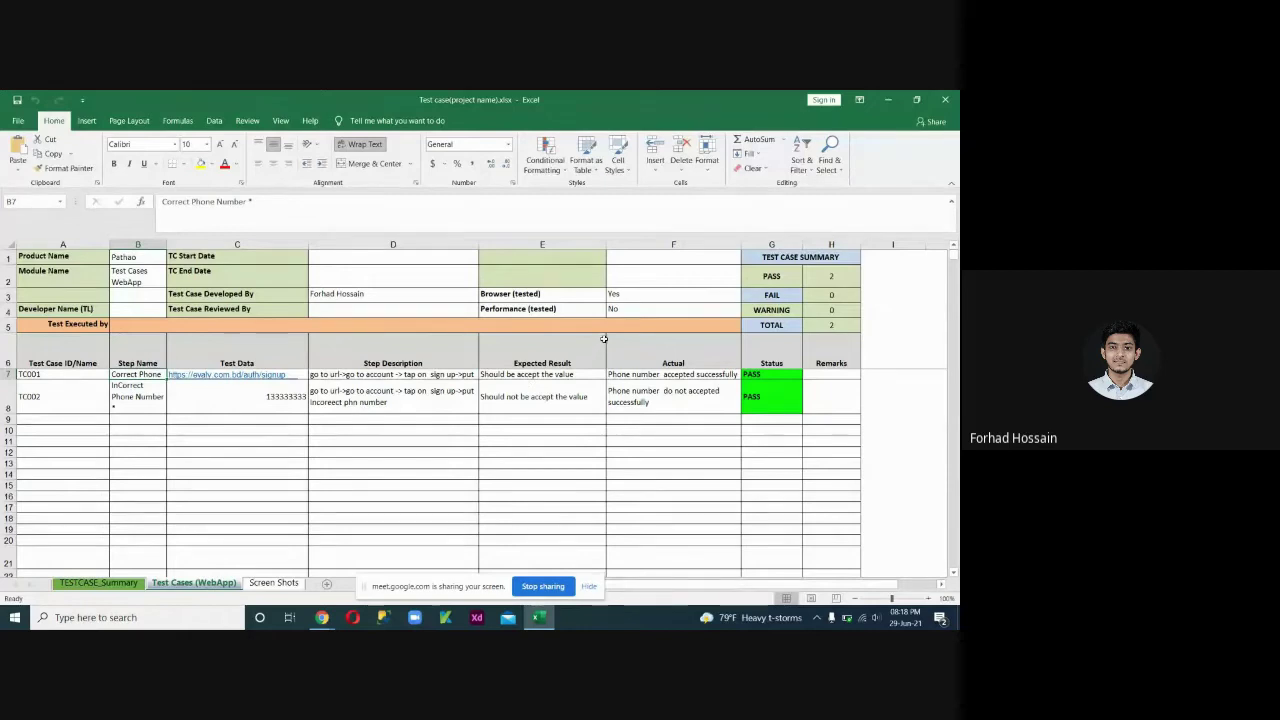
pyautogui.moveTo(607, 357); pyautogui.dragTo(85, 388)
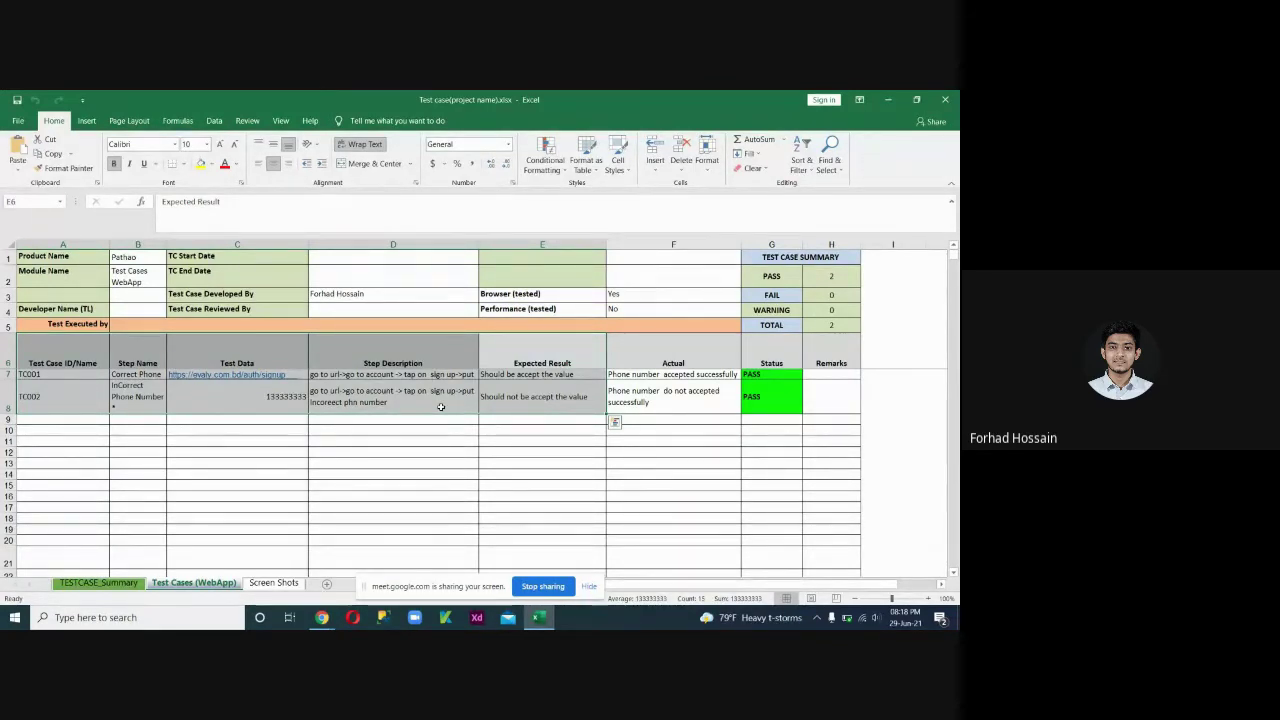
pyautogui.click(442, 401)
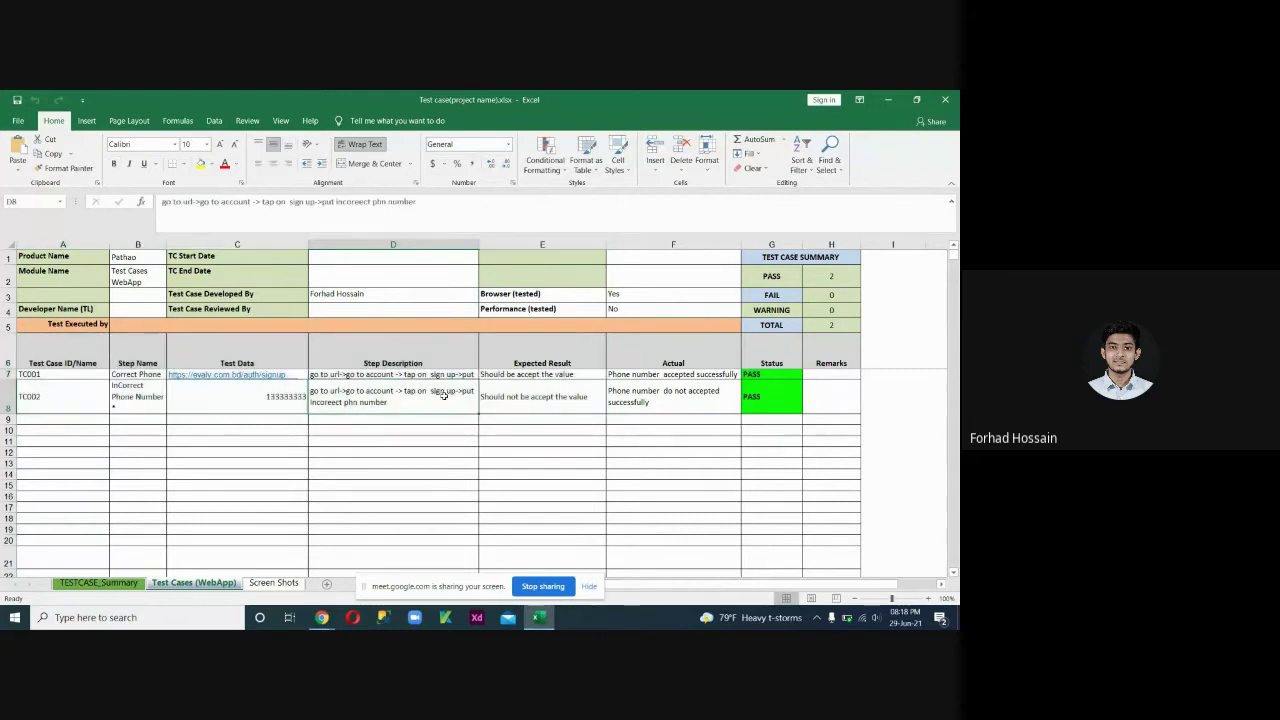
pyautogui.press('Up')
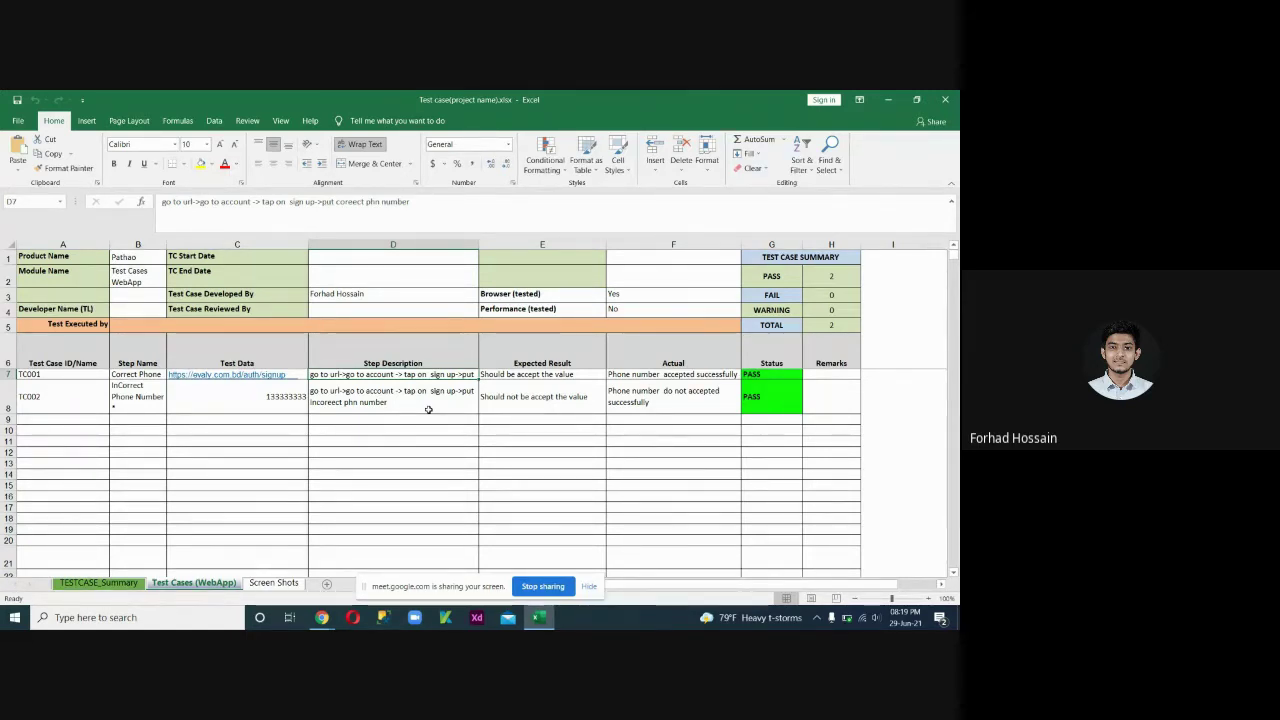
pyautogui.click(138, 271)
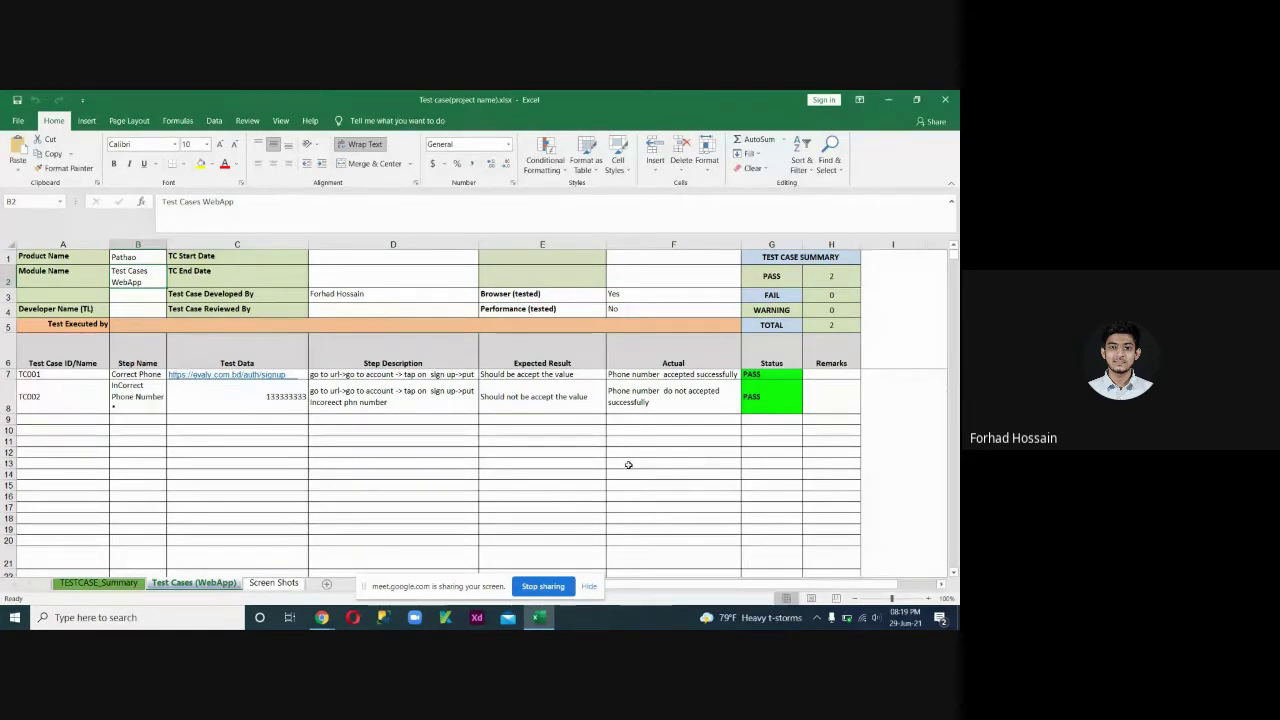
pyautogui.click(406, 375)
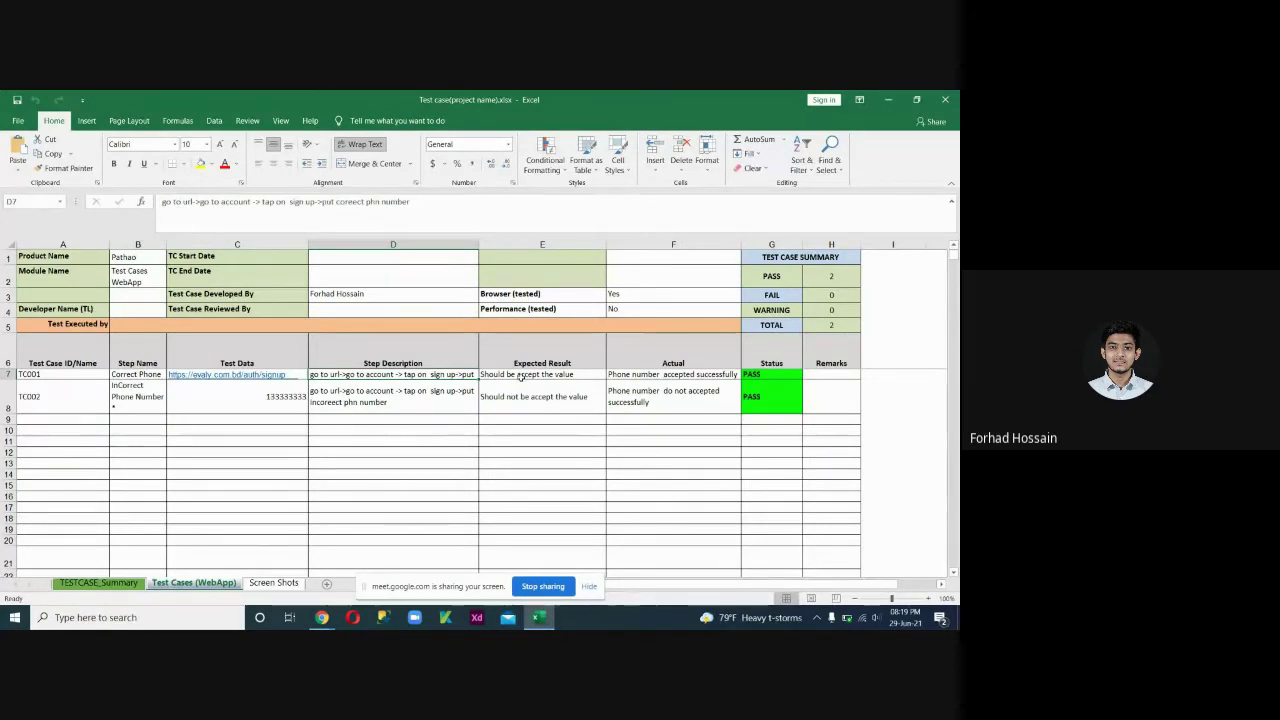
pyautogui.click(519, 375)
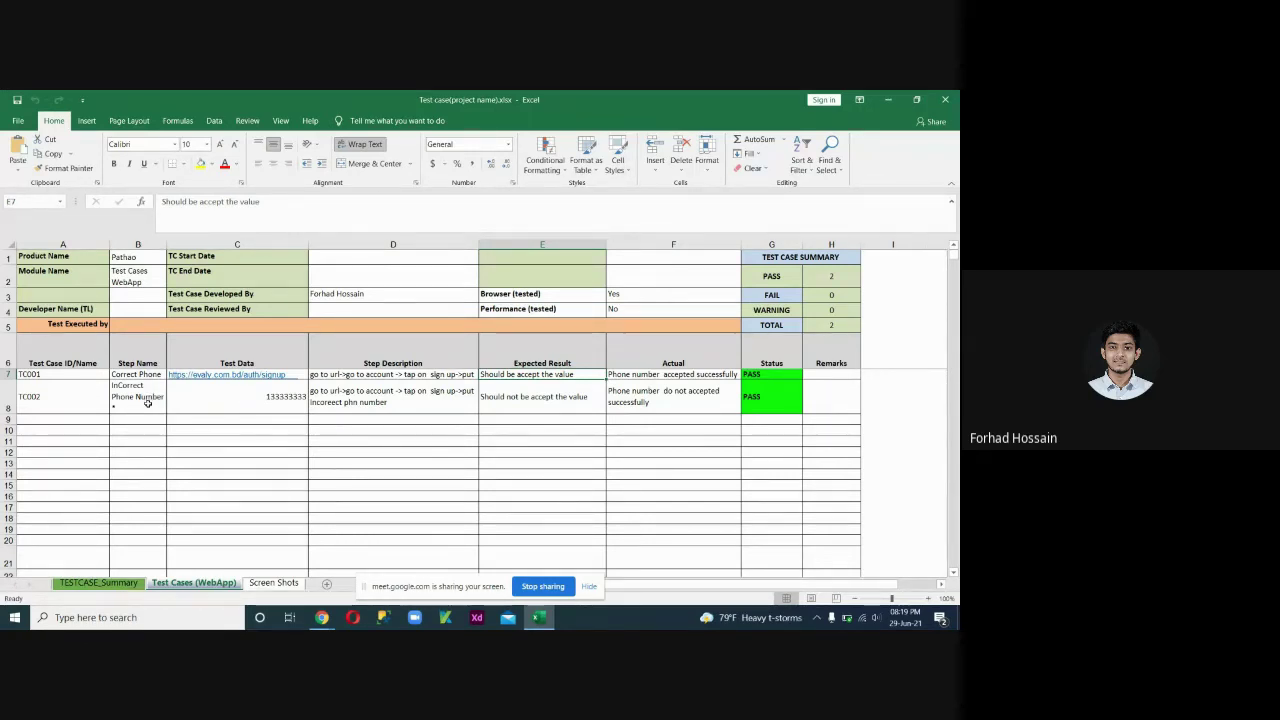
pyautogui.click(260, 401)
pyautogui.doubleClick(291, 400)
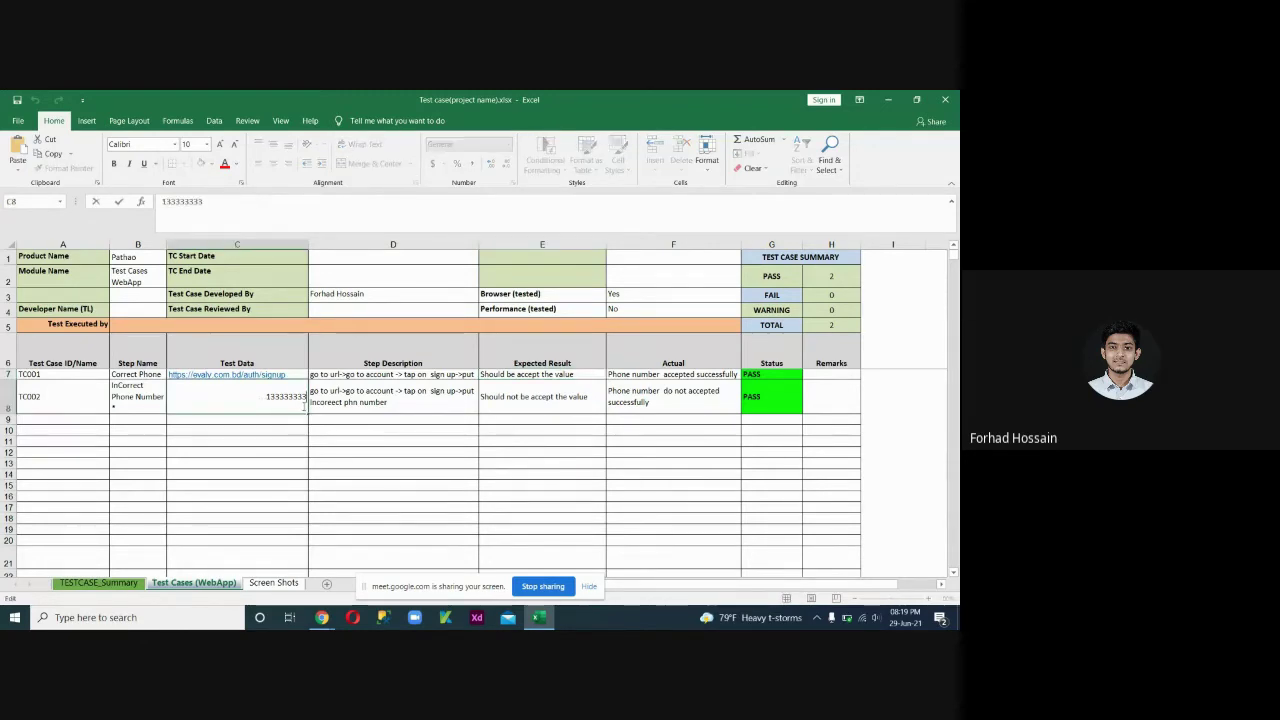
pyautogui.press('Return')
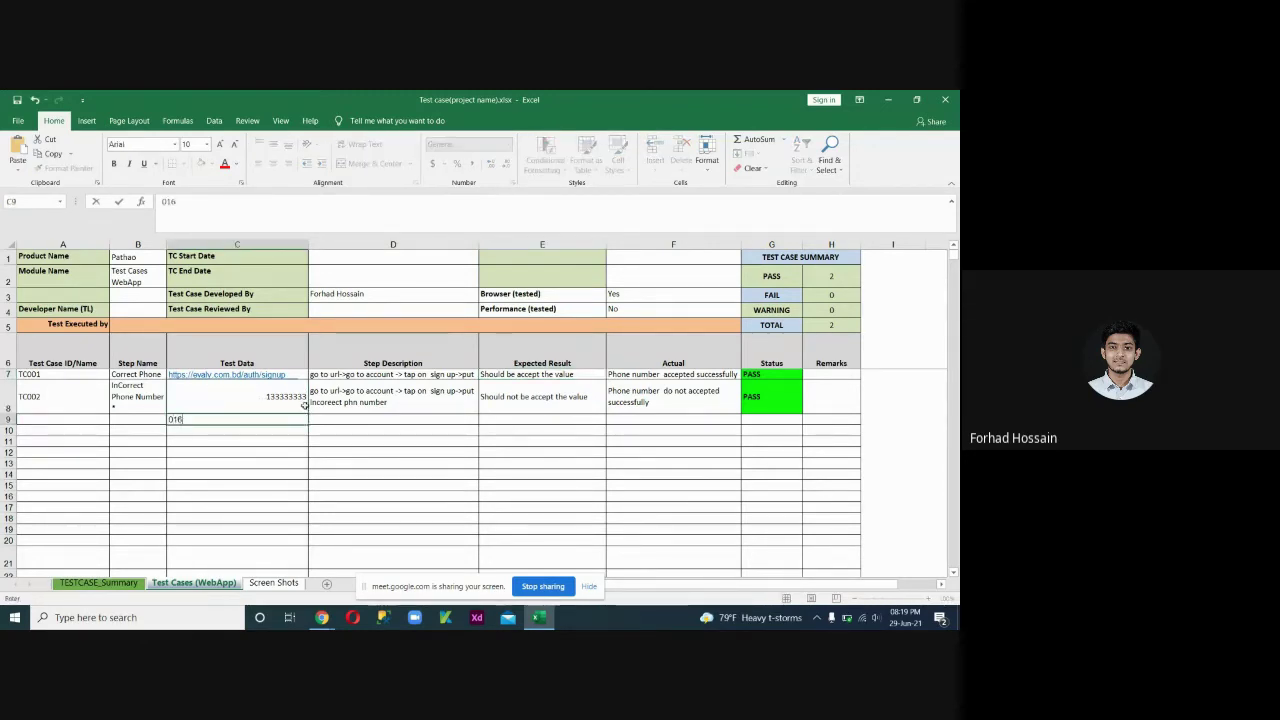
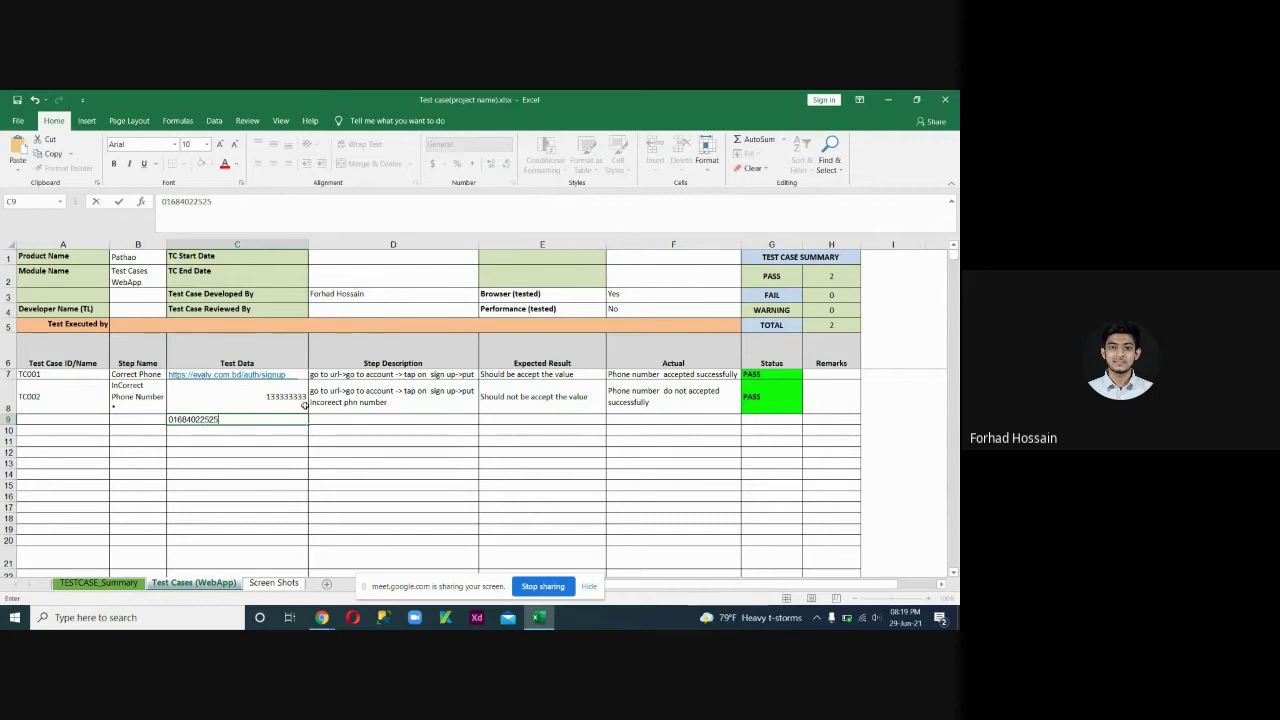
pyautogui.click(189, 418)
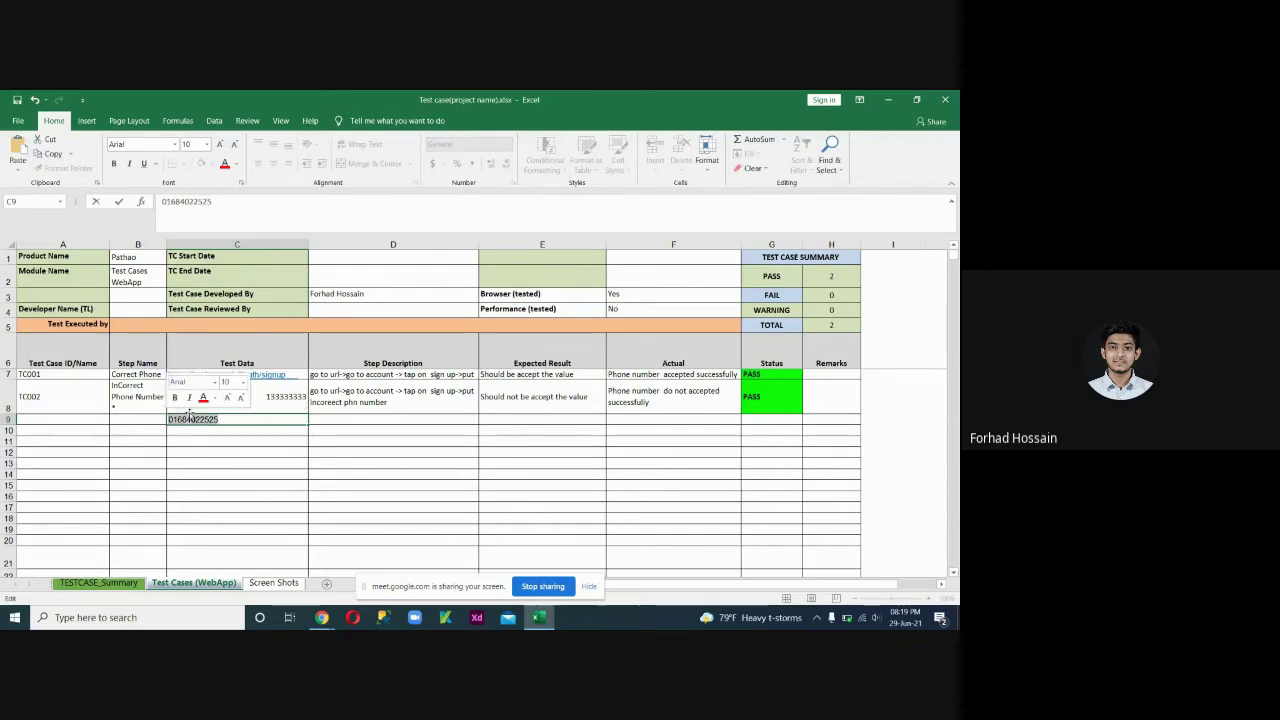
pyautogui.doubleClick(189, 418)
pyautogui.press('BackSpace')
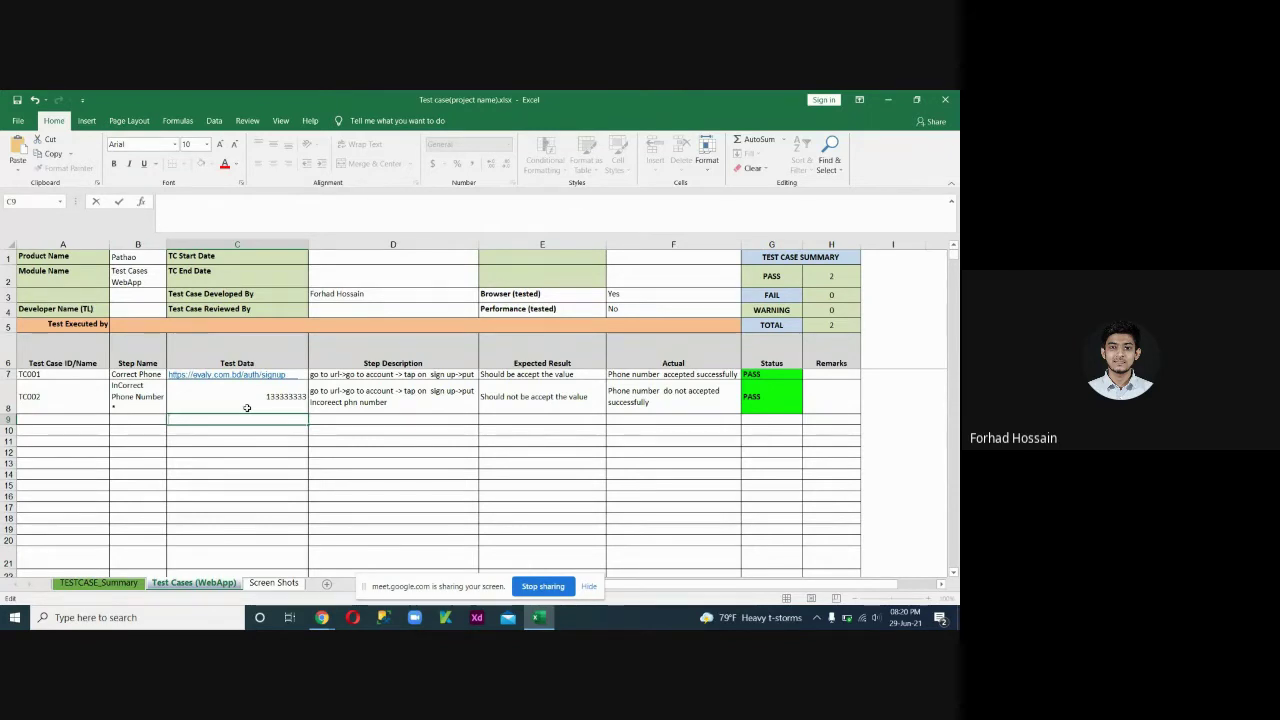
# Enter 133333333 as TC002's incorrect phone-number test data in cell C8.
pyautogui.doubleClick(278, 402)
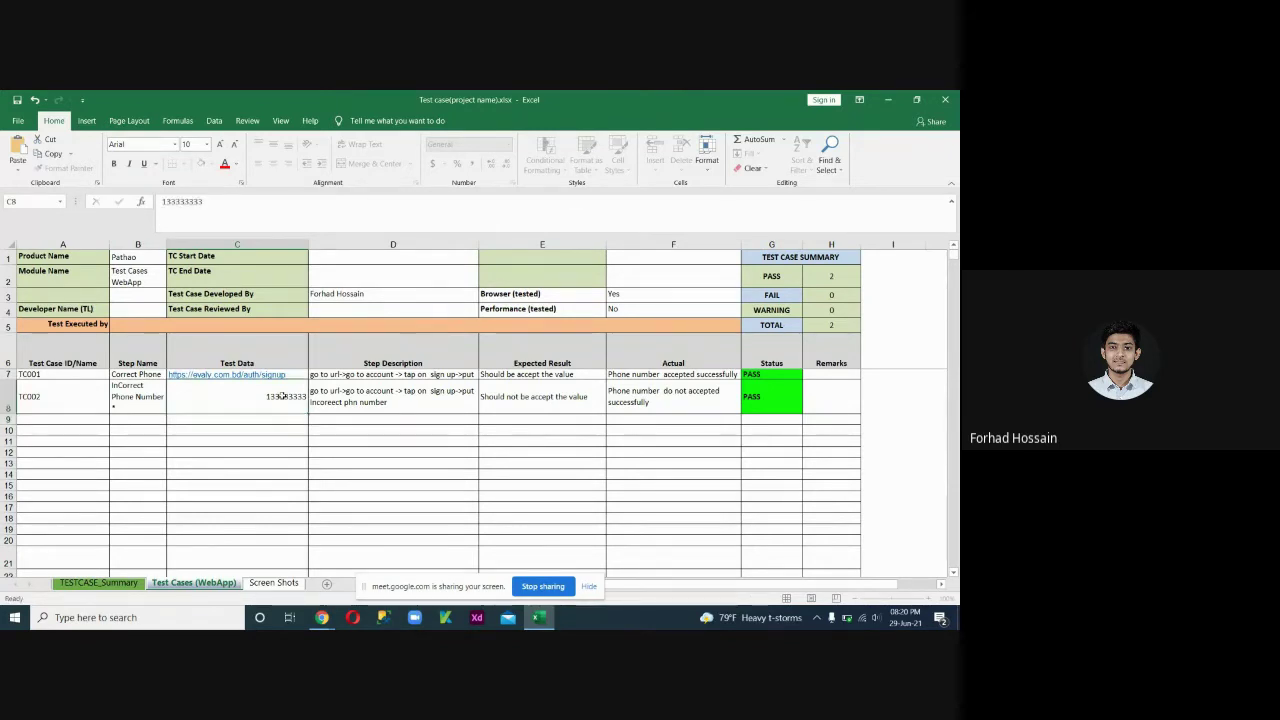
pyautogui.doubleClick(284, 397)
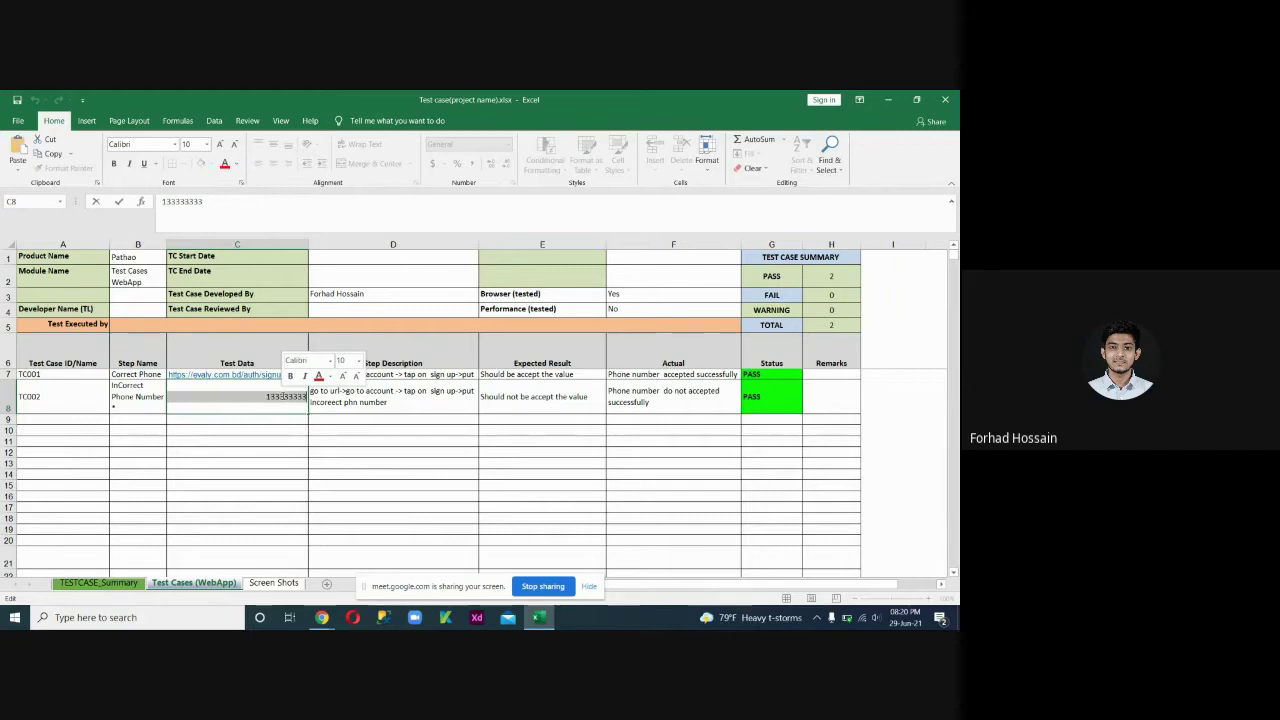
pyautogui.click(263, 399)
pyautogui.doubleClick(263, 399)
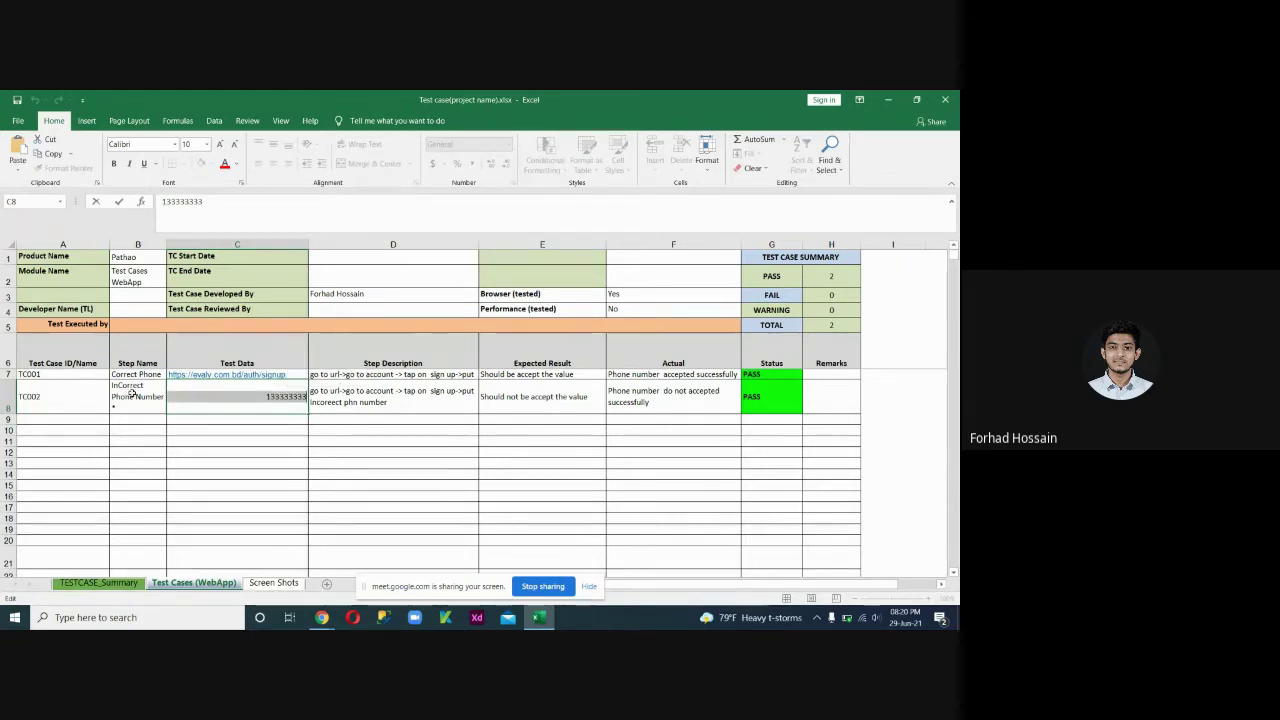
pyautogui.click(268, 397)
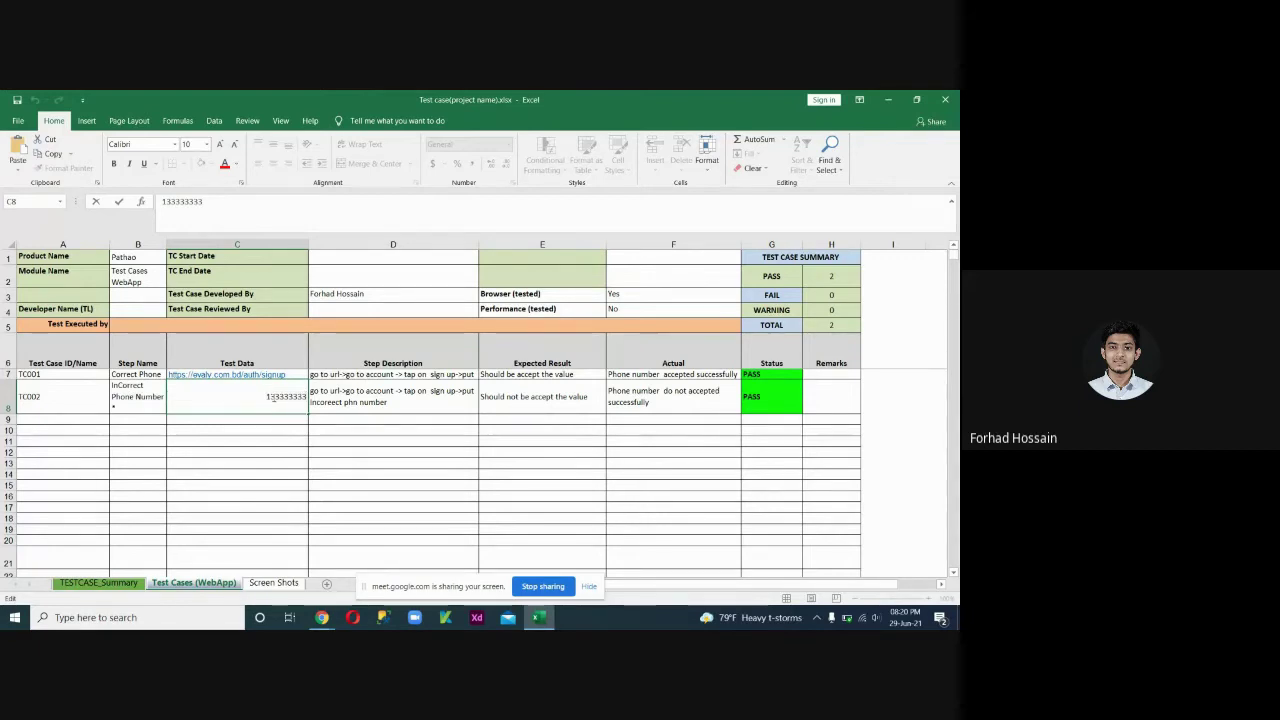
pyautogui.doubleClick(274, 397)
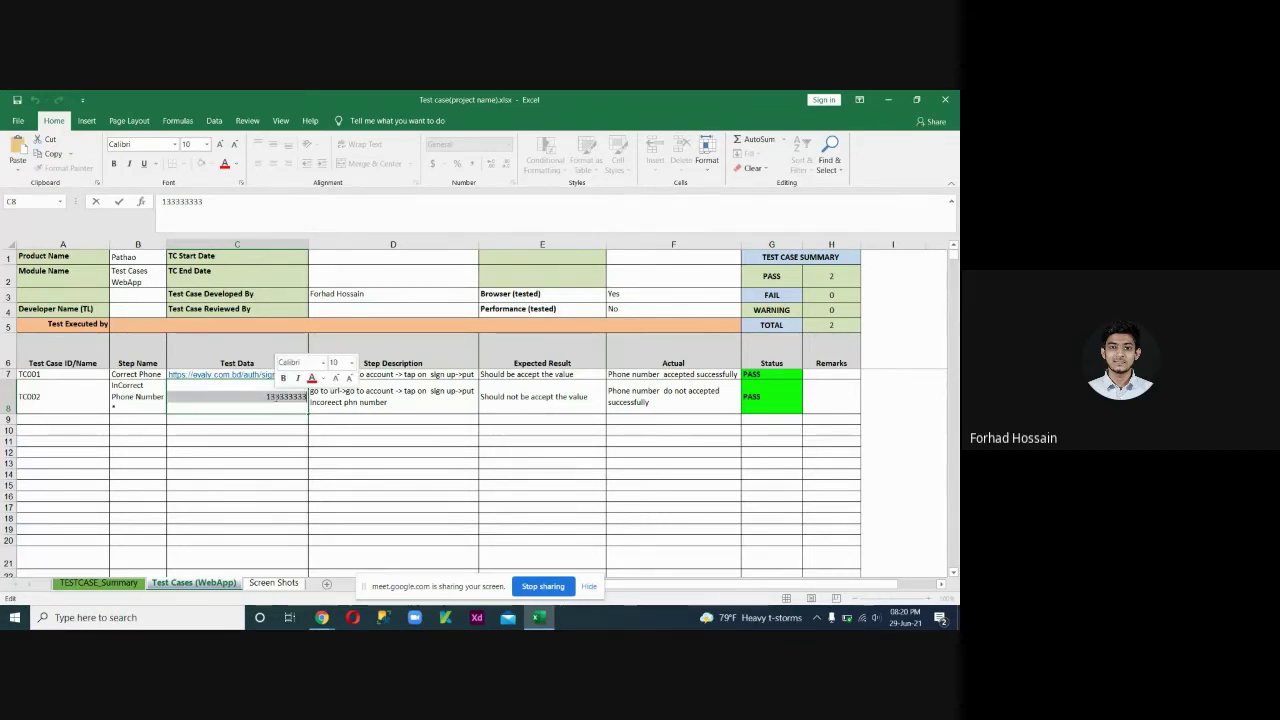
pyautogui.click(275, 397)
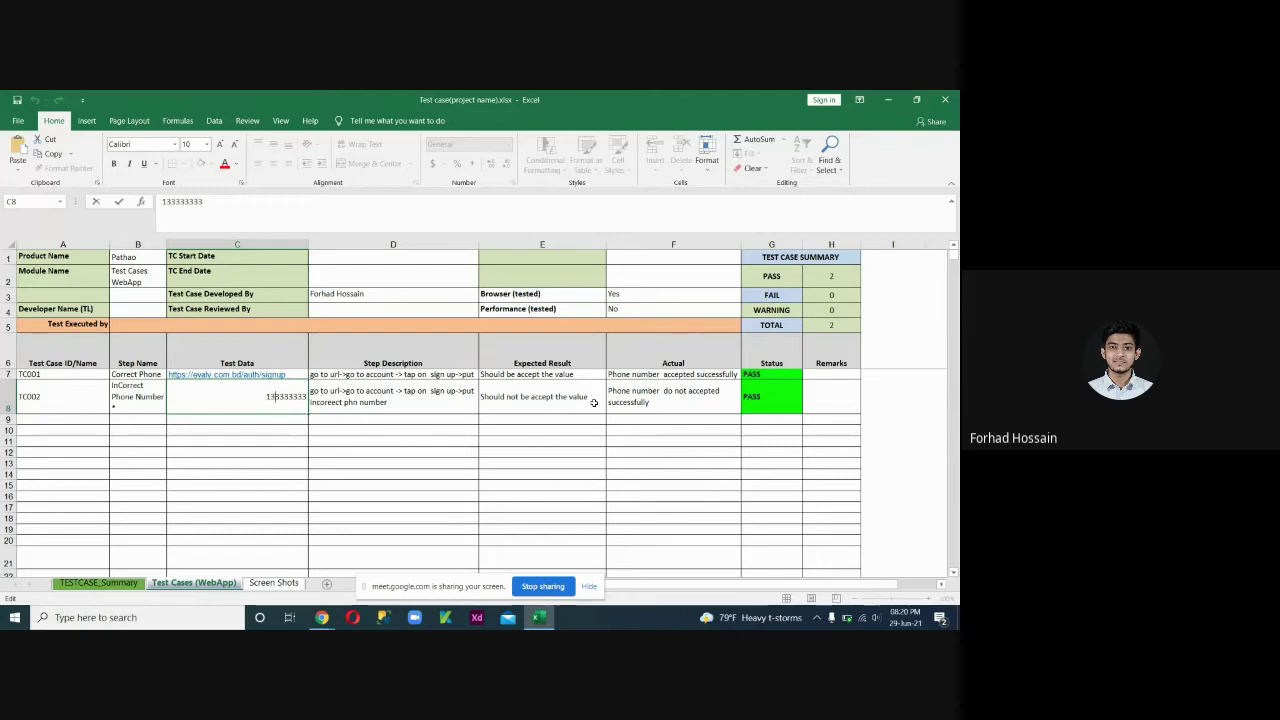
pyautogui.click(645, 393)
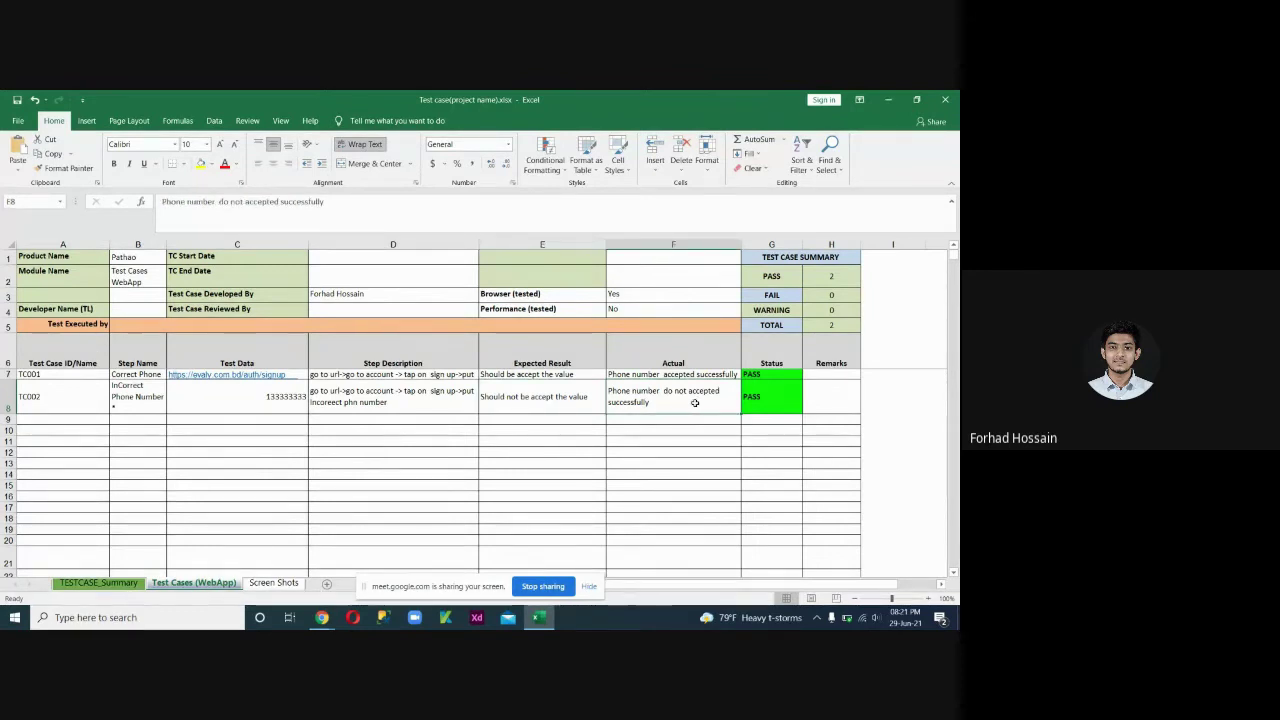
pyautogui.click(783, 398)
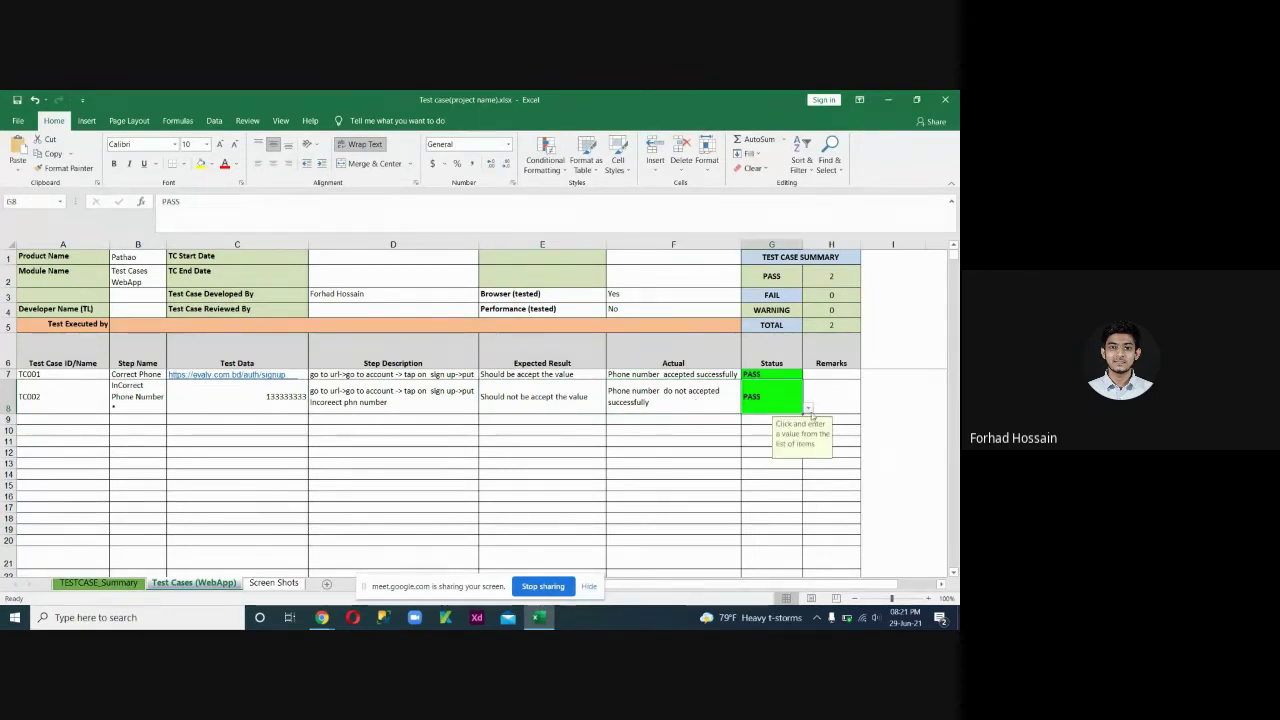
pyautogui.click(497, 419)
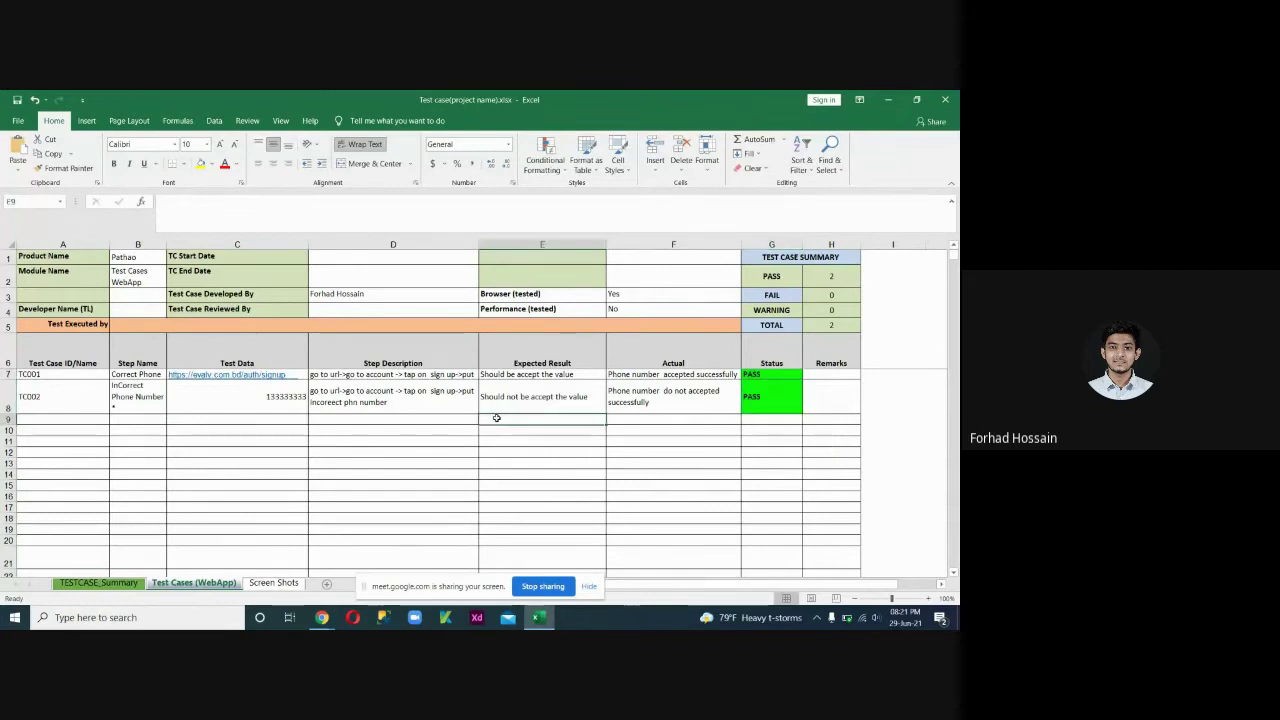
pyautogui.click(788, 294)
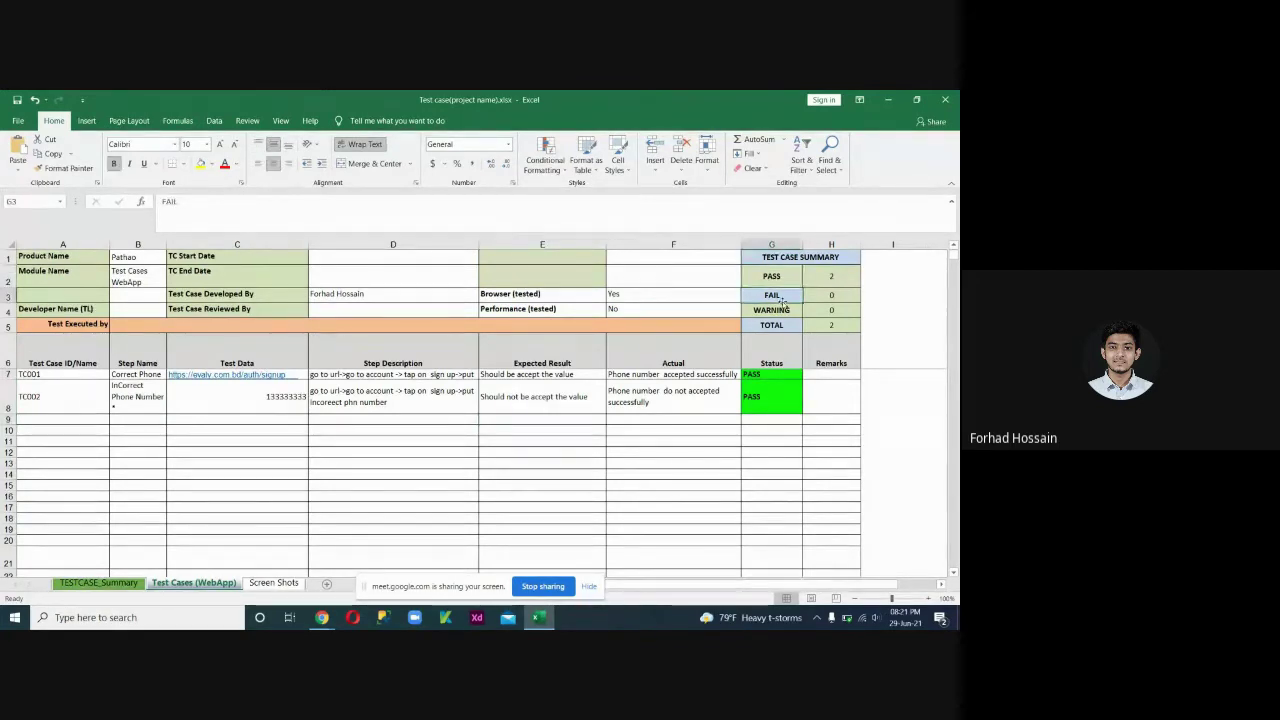
pyautogui.click(784, 310)
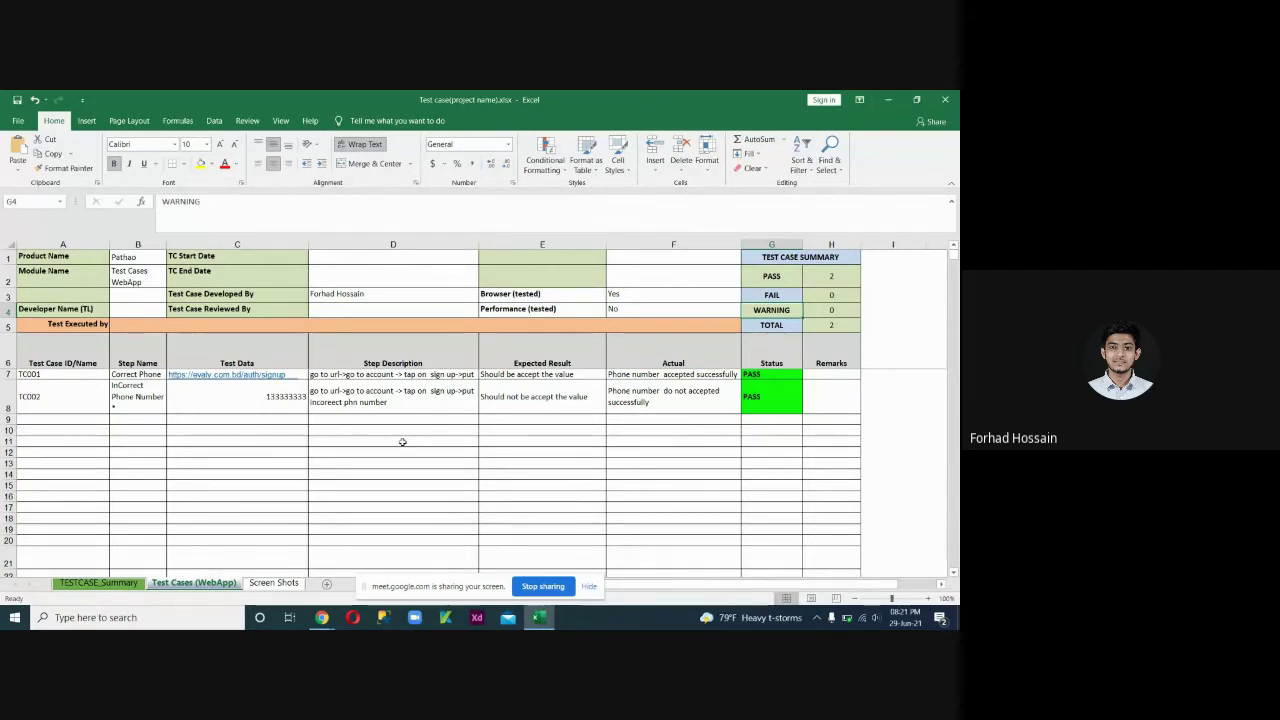
pyautogui.click(406, 442)
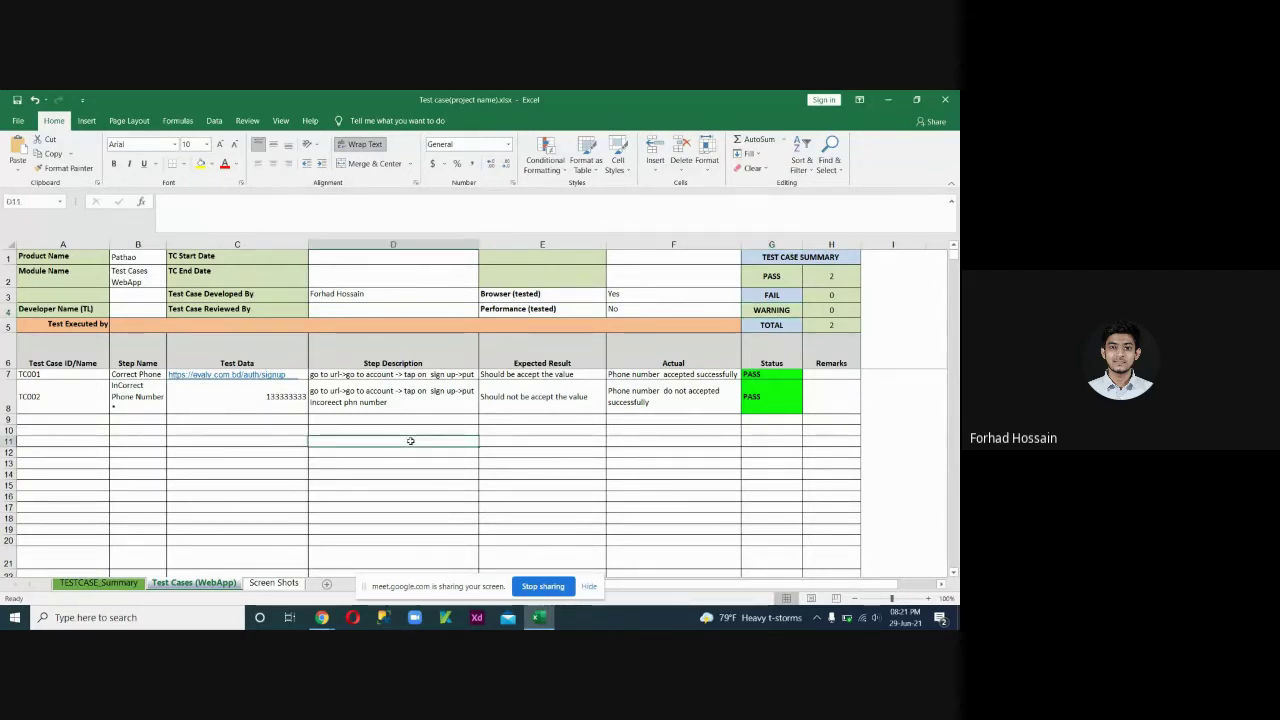
pyautogui.write('@#$%%')
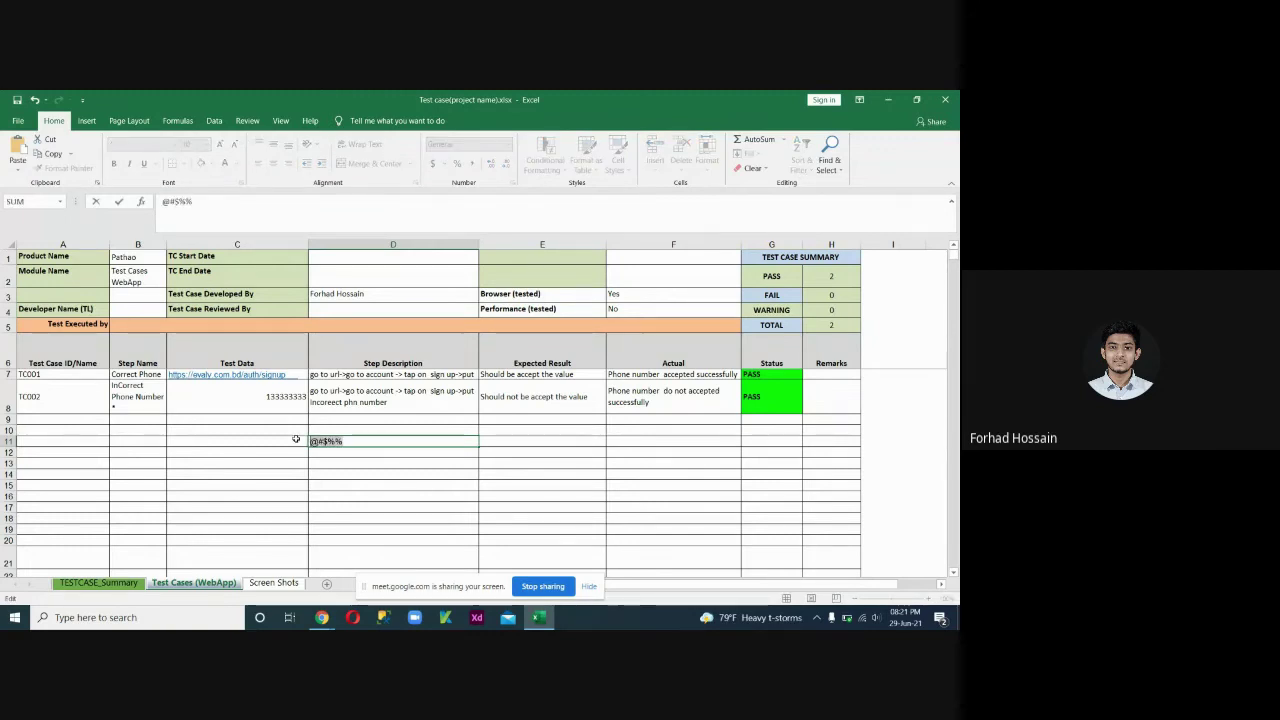
pyautogui.press('Escape')
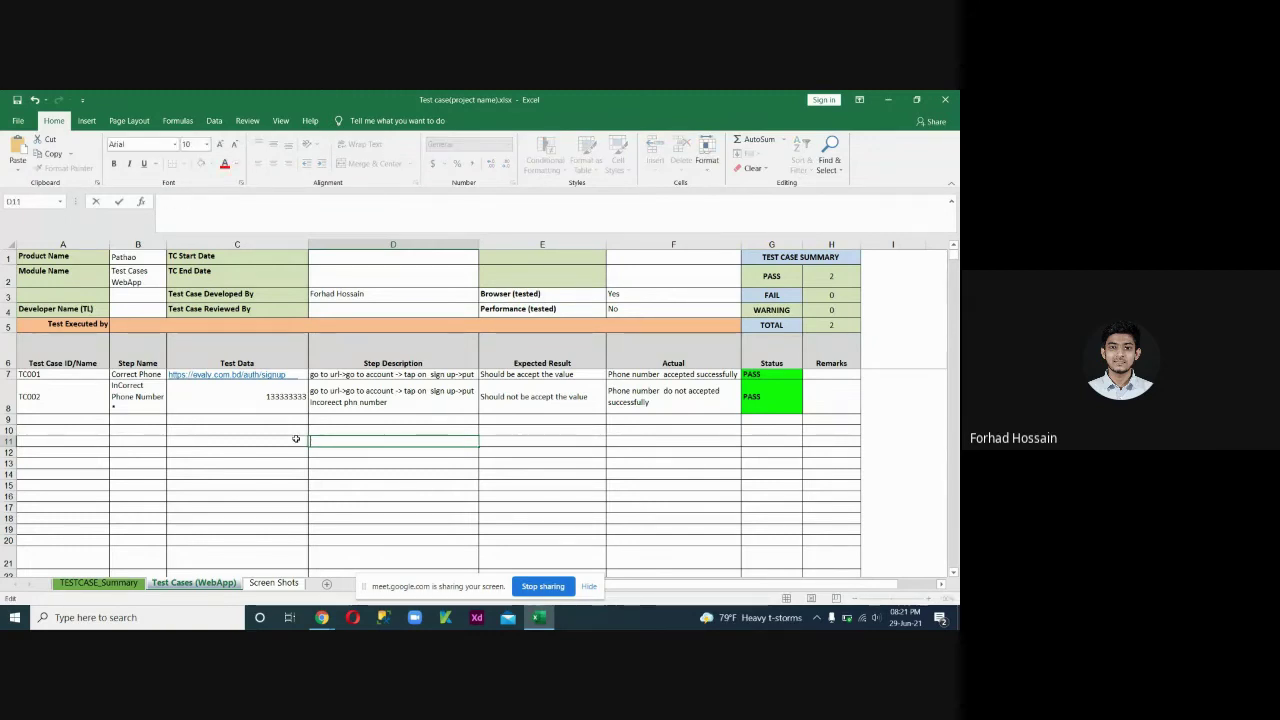
pyautogui.click(416, 466)
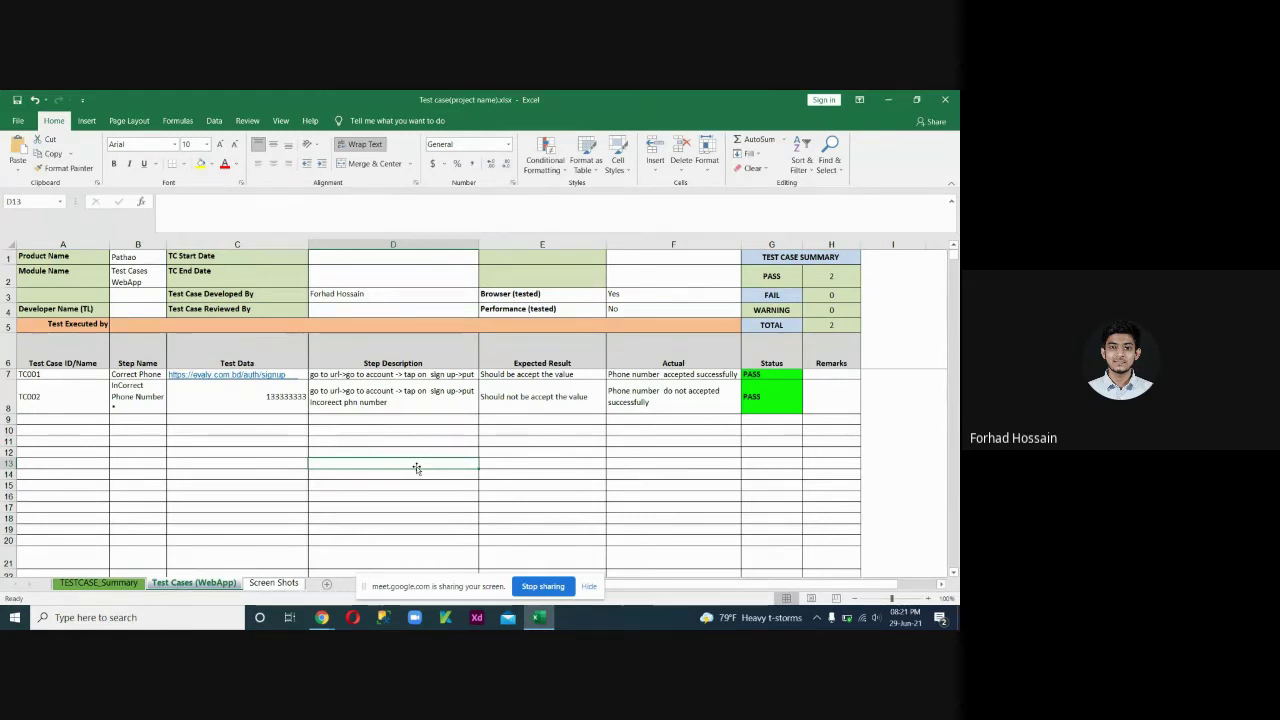
pyautogui.write('@')
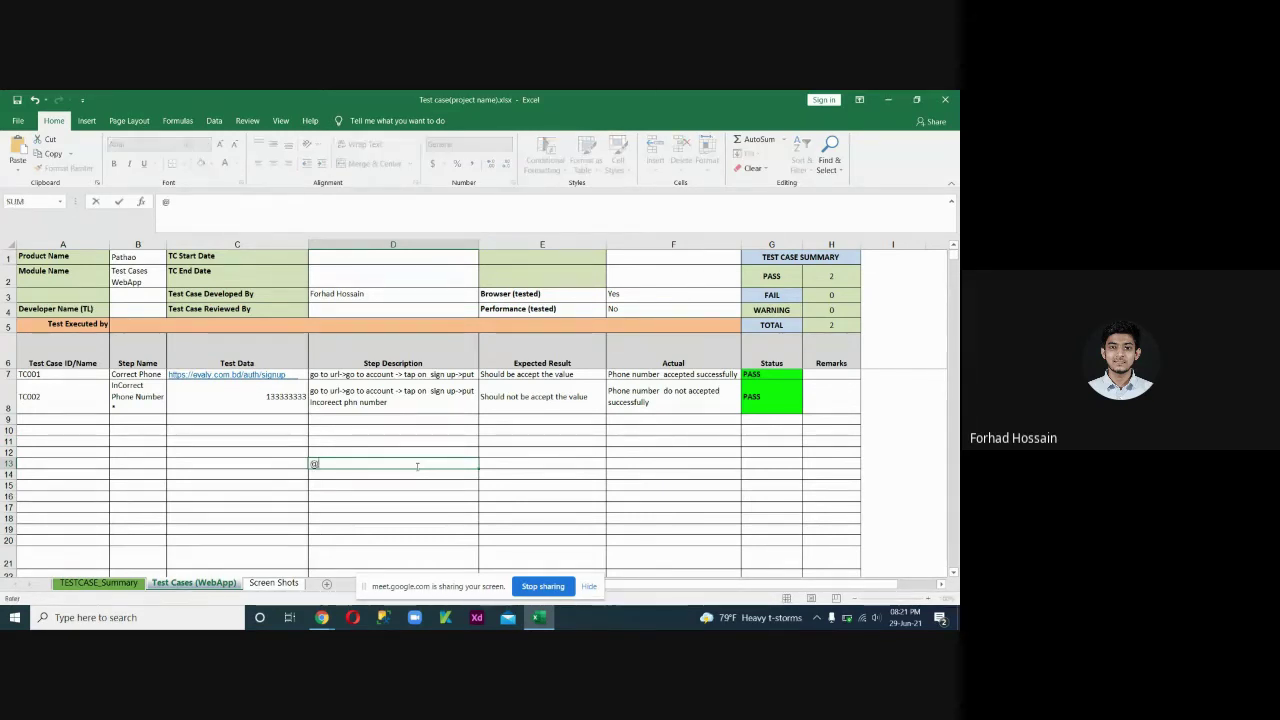
pyautogui.write('#$%%')
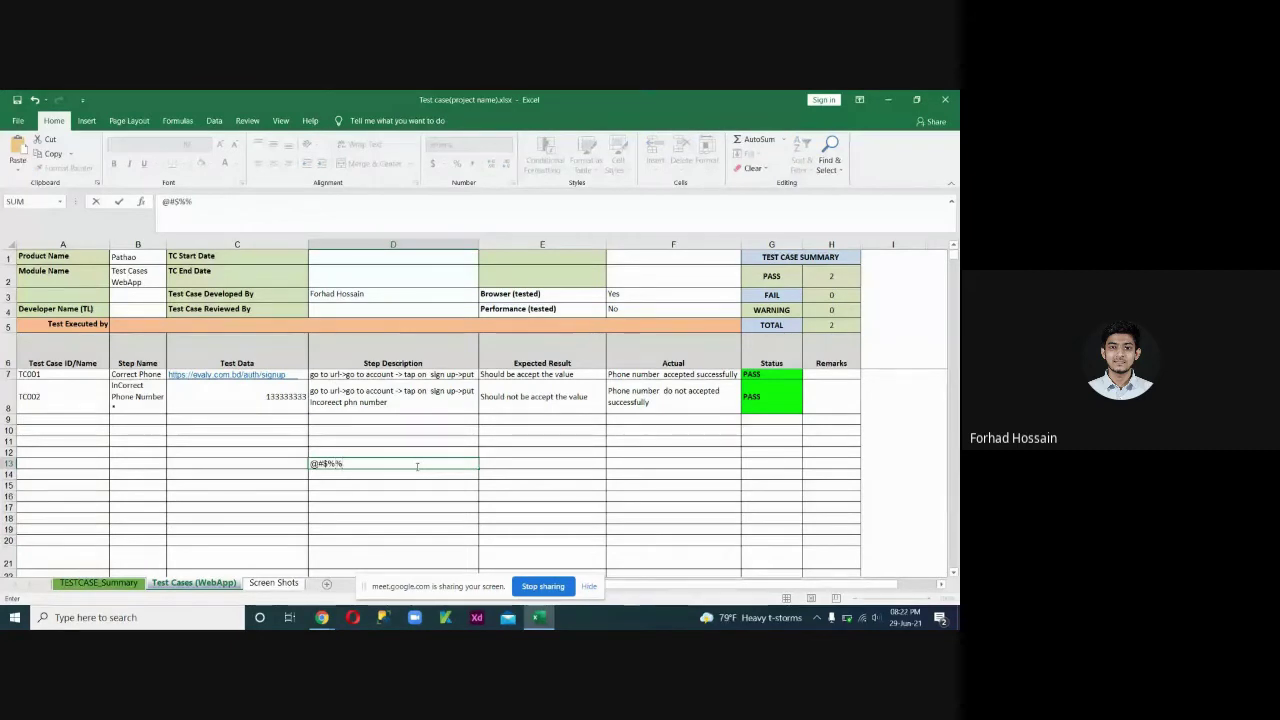
pyautogui.press('BackSpace')
pyautogui.press('BackSpace')
pyautogui.press('BackSpace')
pyautogui.press('BackSpace')
pyautogui.press('BackSpace')
pyautogui.press('Escape')
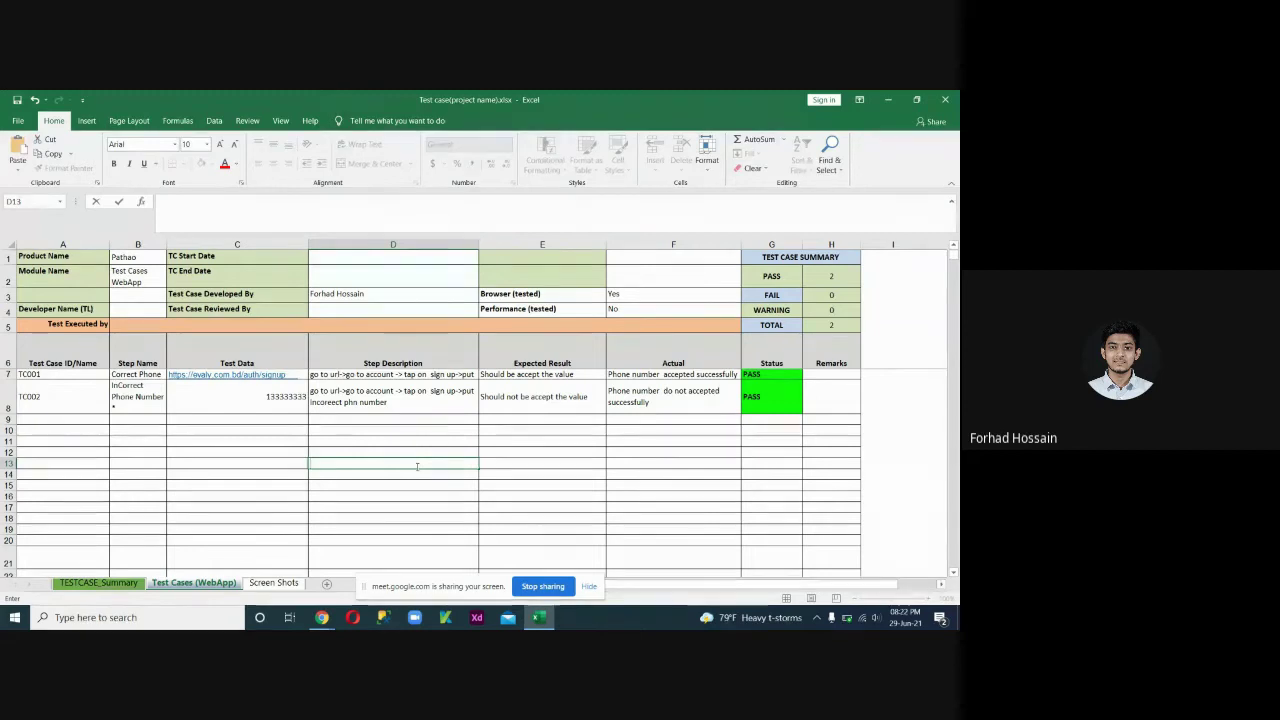
pyautogui.write('@#$%')
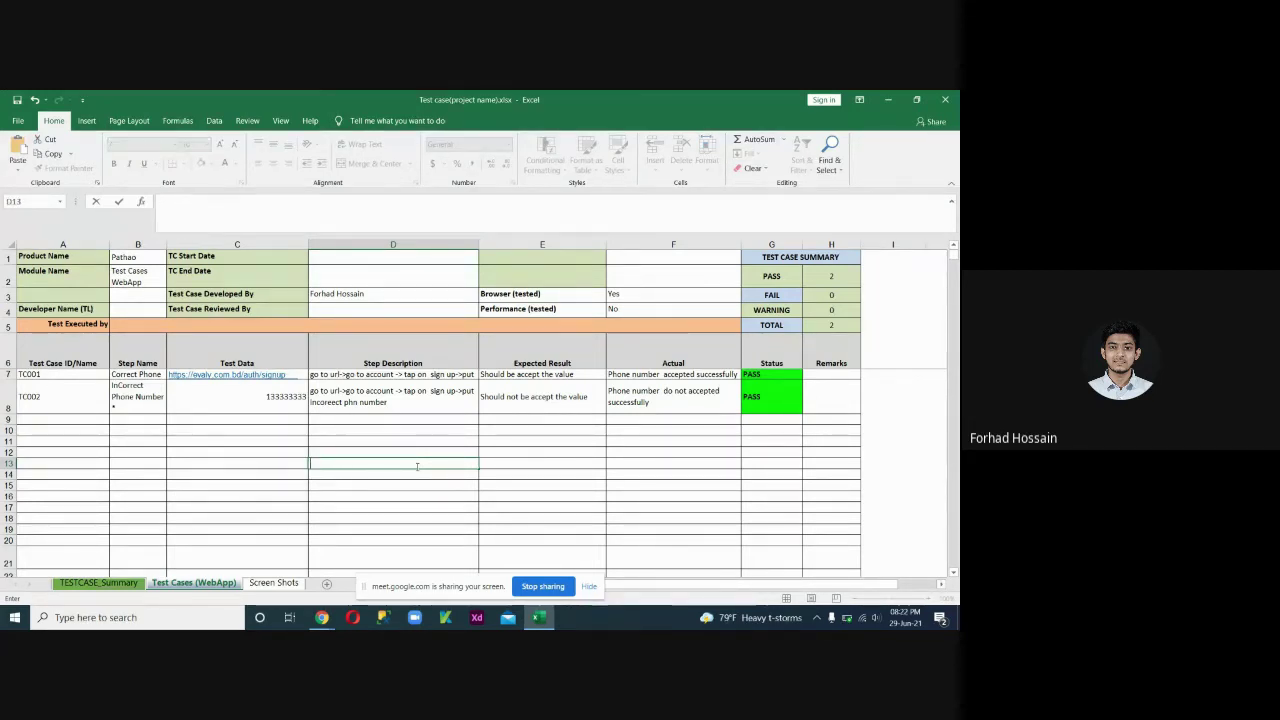
pyautogui.press('Escape')
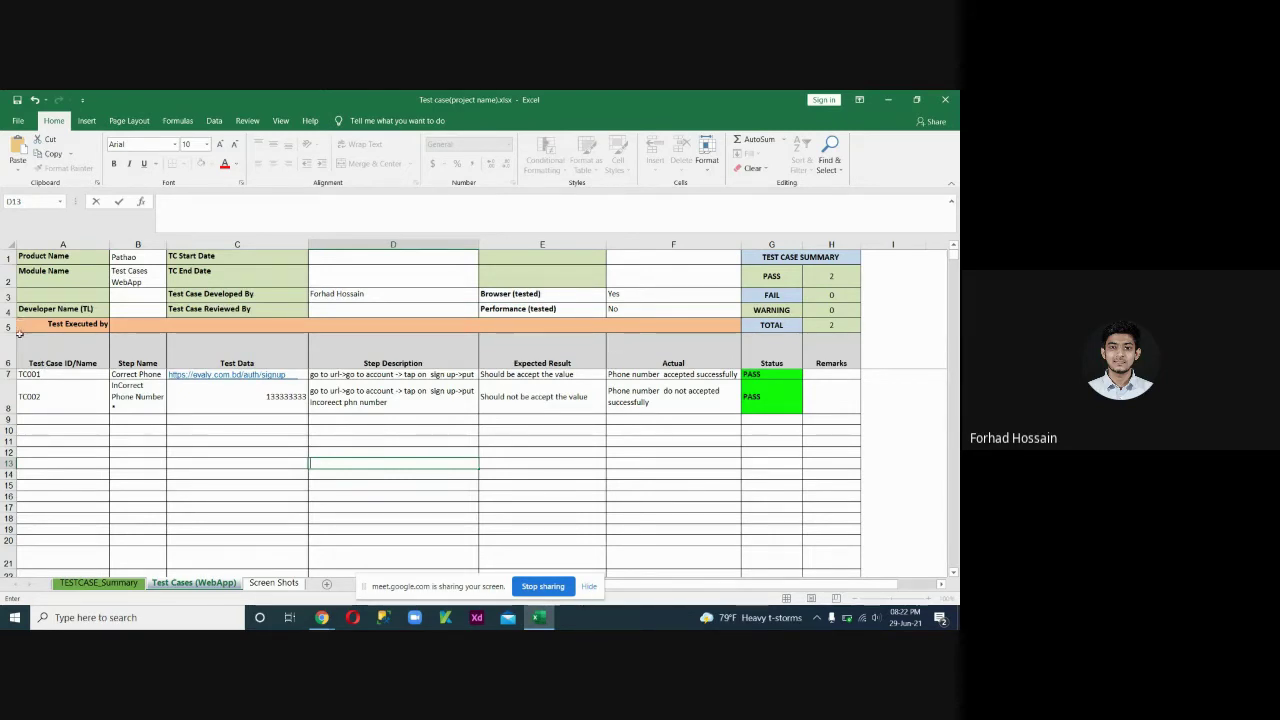
# Review the TC001/TC002 actual result and Status cells, then open the Screen Shots sheet.
pyautogui.moveTo(22, 345); pyautogui.dragTo(575, 388)
pyautogui.click(636, 374)
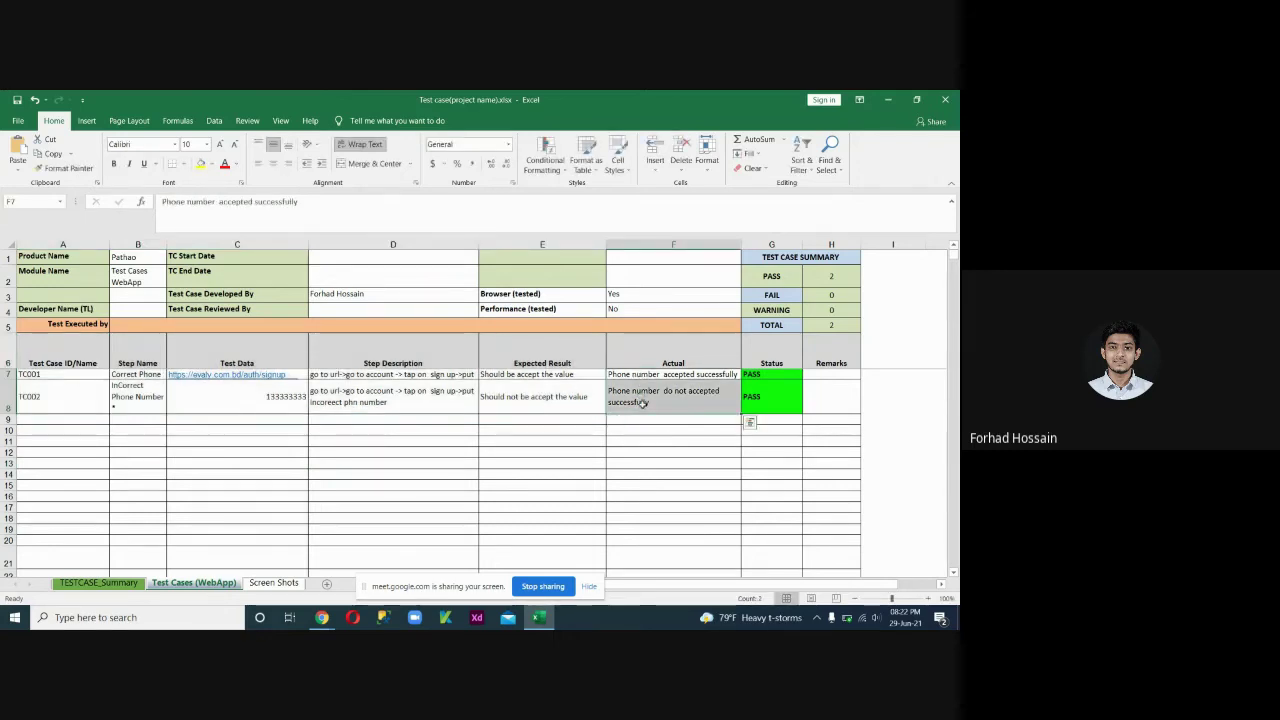
pyautogui.click(640, 400)
pyautogui.click(630, 377)
pyautogui.moveTo(630, 377); pyautogui.dragTo(634, 396)
pyautogui.moveTo(771, 363); pyautogui.dragTo(766, 398)
pyautogui.click(714, 400)
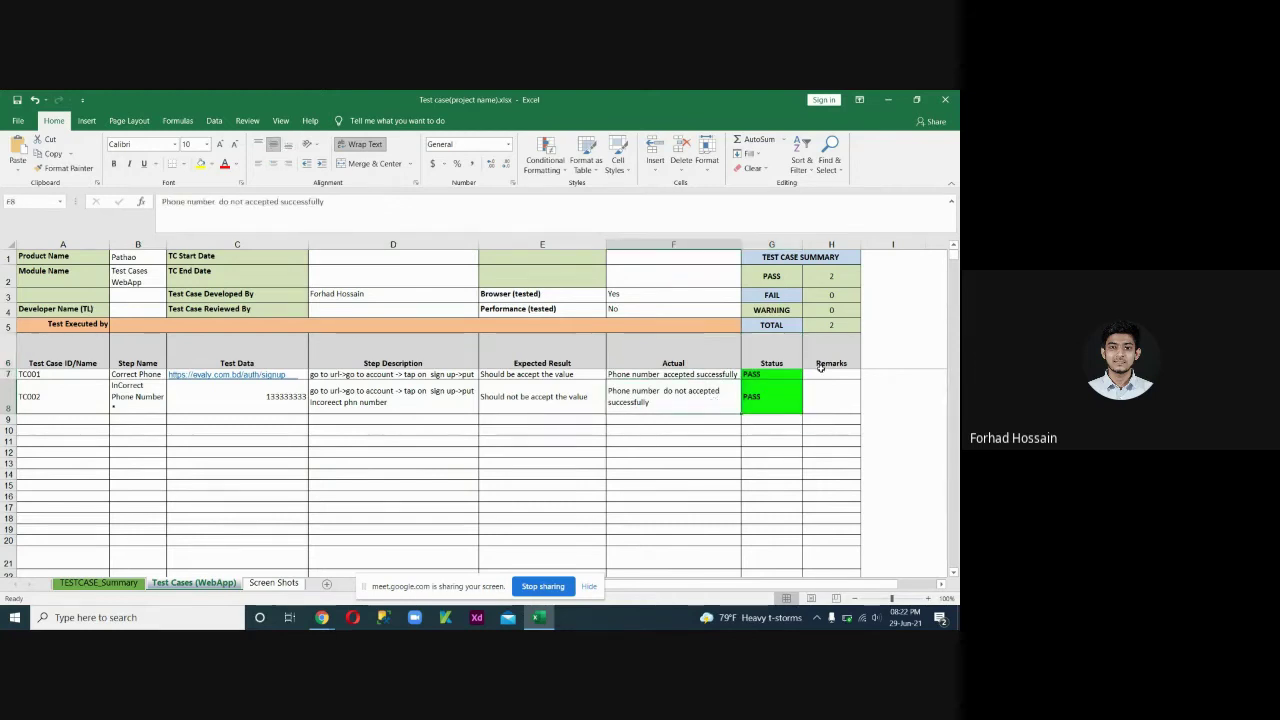
pyautogui.click(822, 374)
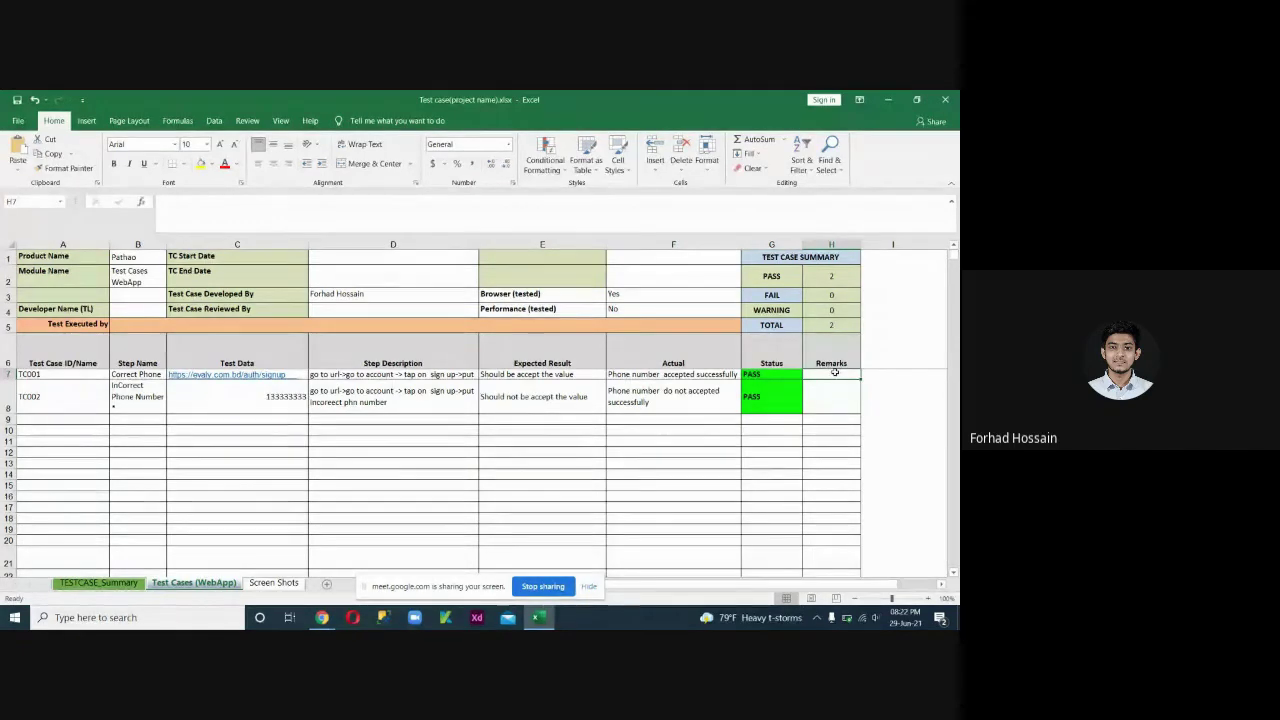
pyautogui.click(273, 582)
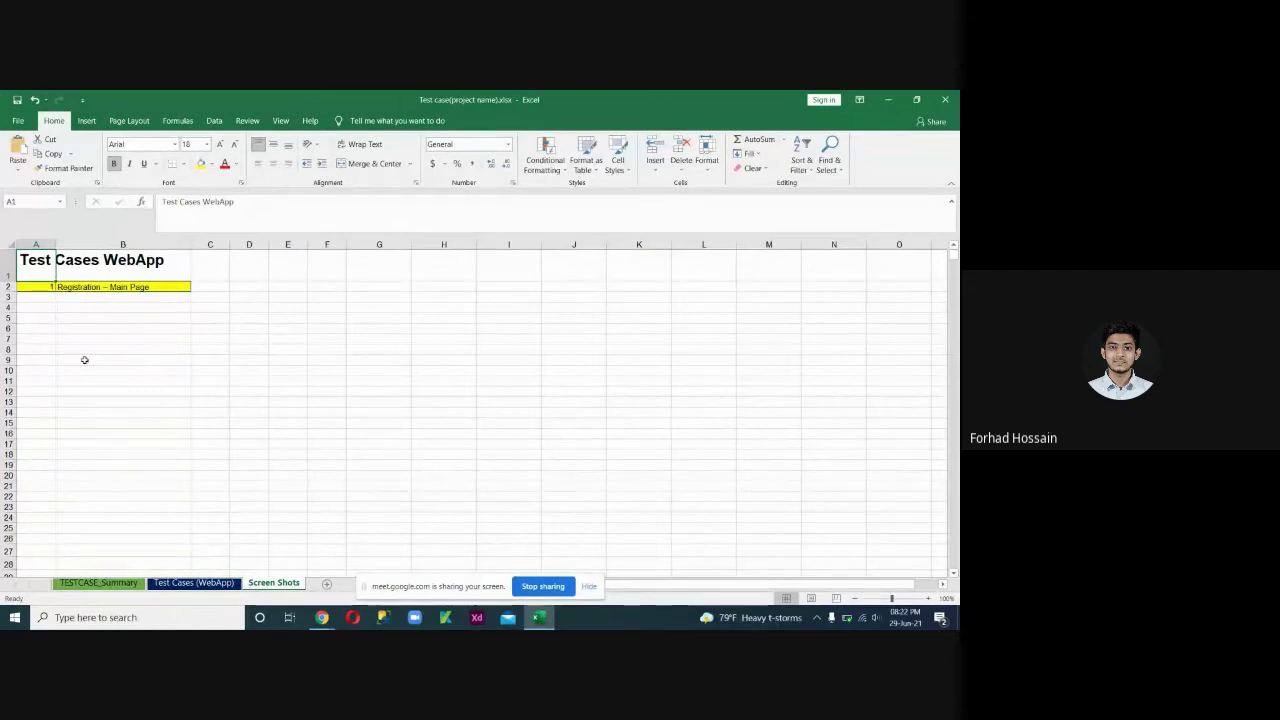
# Enter 1 in cell A4 of the Screen Shots sheet.
pyautogui.click(43, 307)
pyautogui.doubleClick(42, 307)
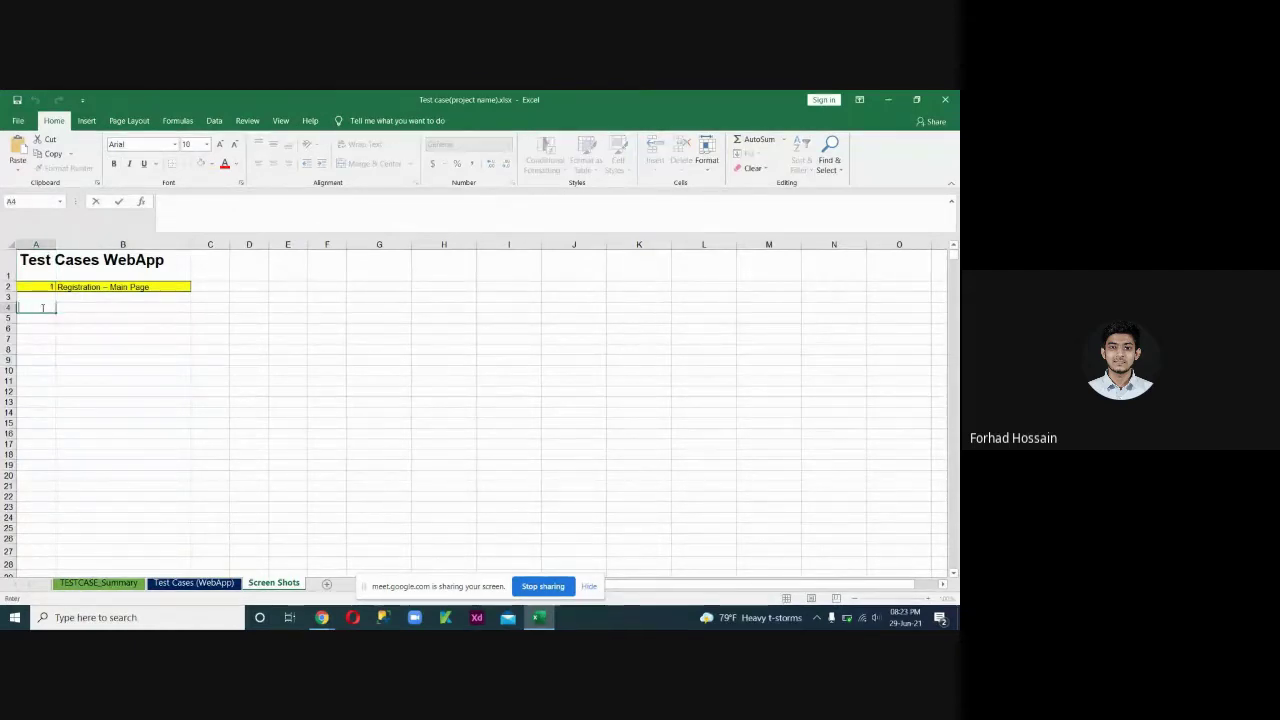
pyautogui.write('1')
pyautogui.click(92, 309)
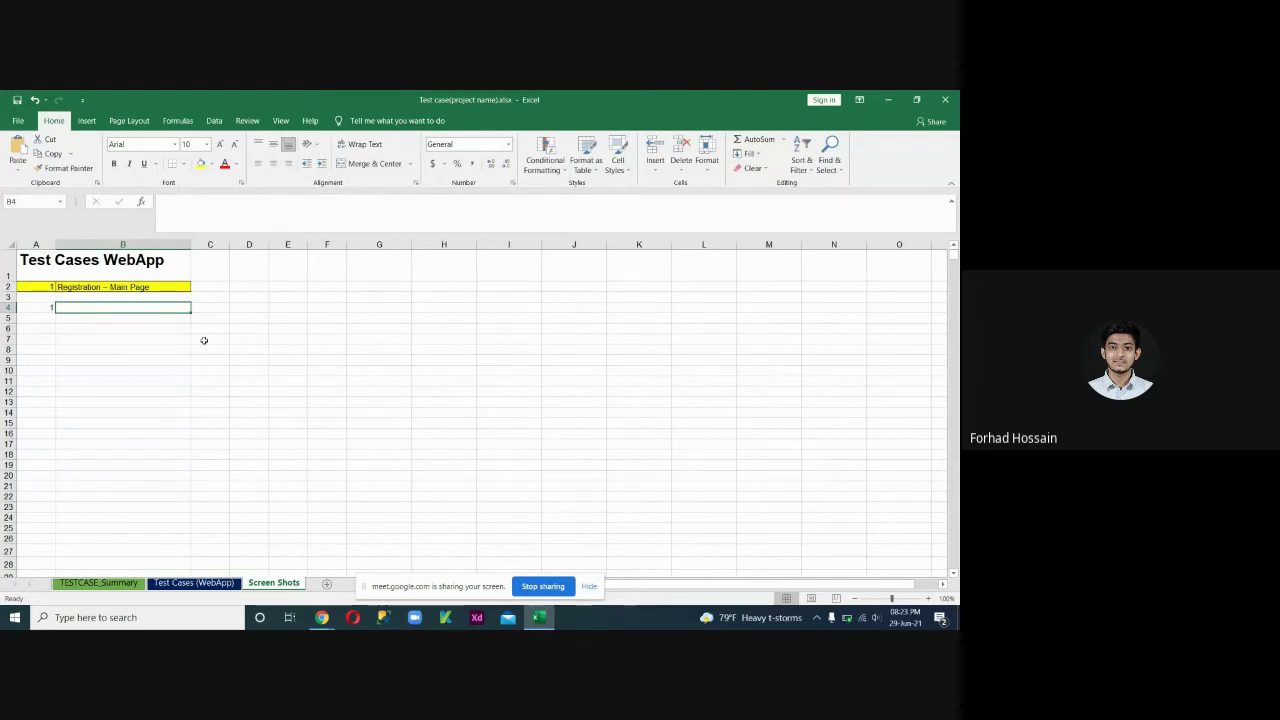
pyautogui.doubleClick(129, 306)
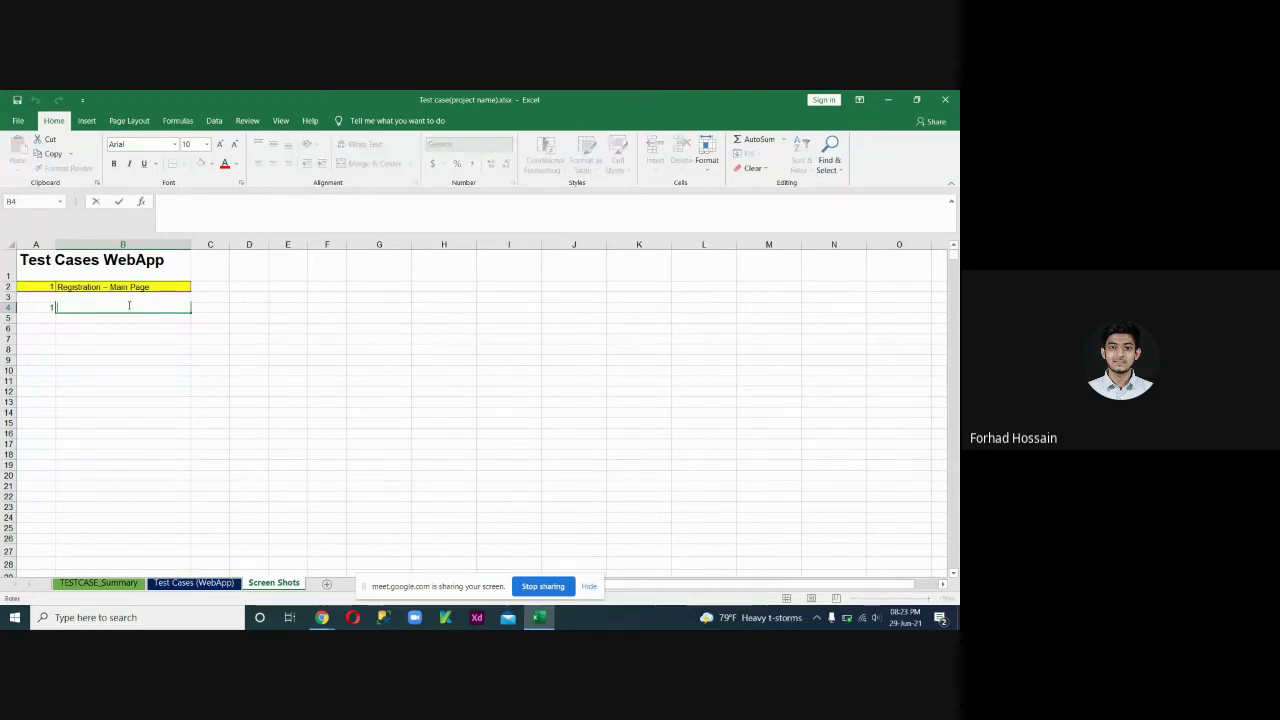
pyautogui.doubleClick(52, 307)
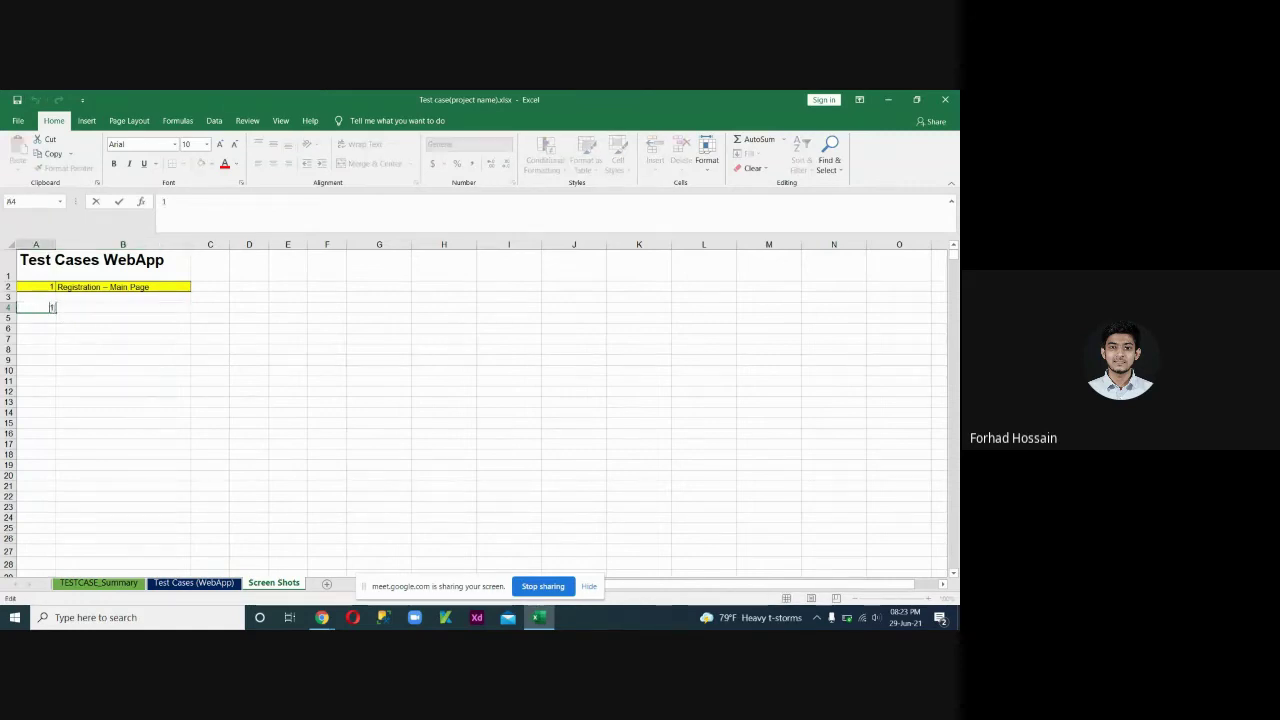
# Enter 1 in TC001's Remarks cell H7 on the Test Cases (WebApp) sheet.
pyautogui.click(193, 583)
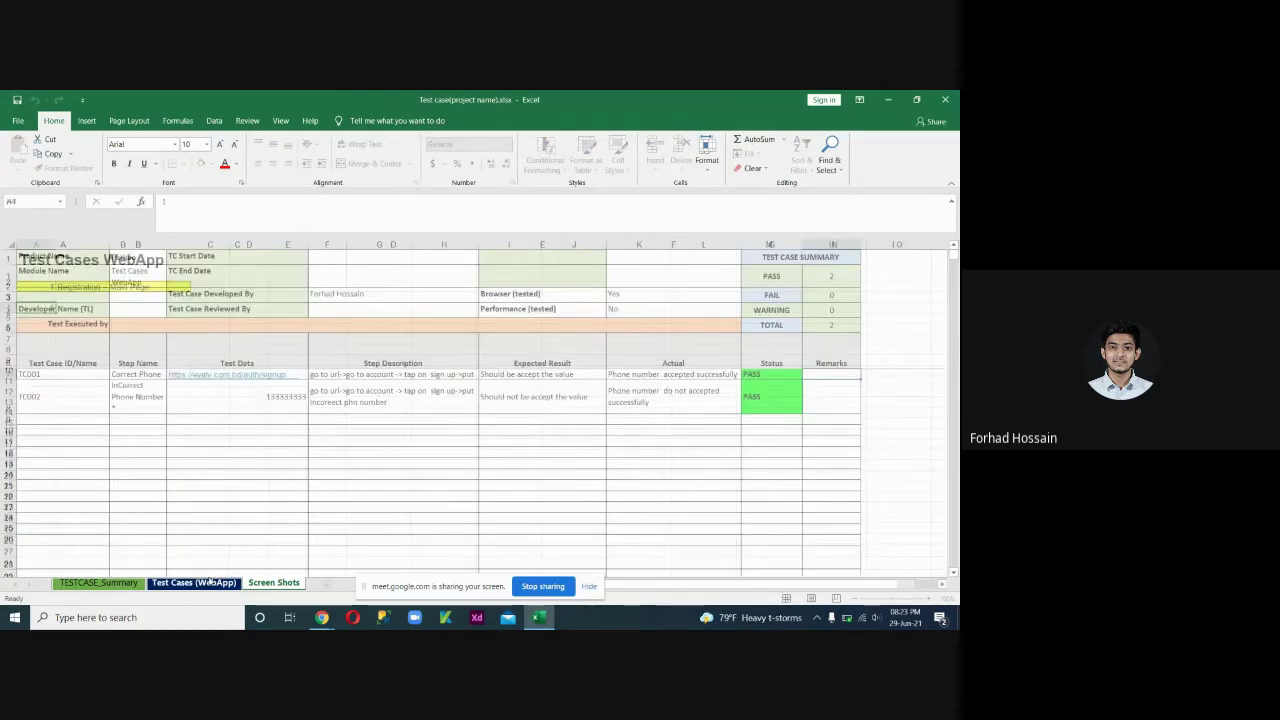
pyautogui.write('1')
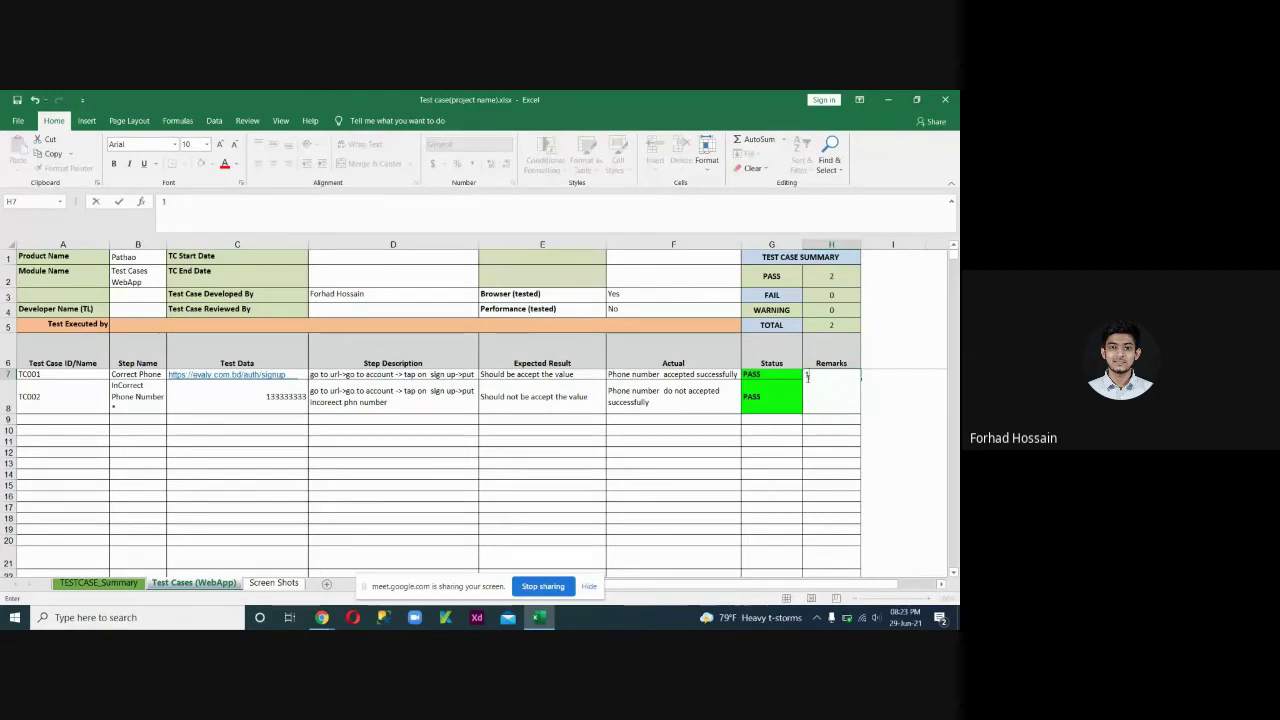
pyautogui.click(778, 374)
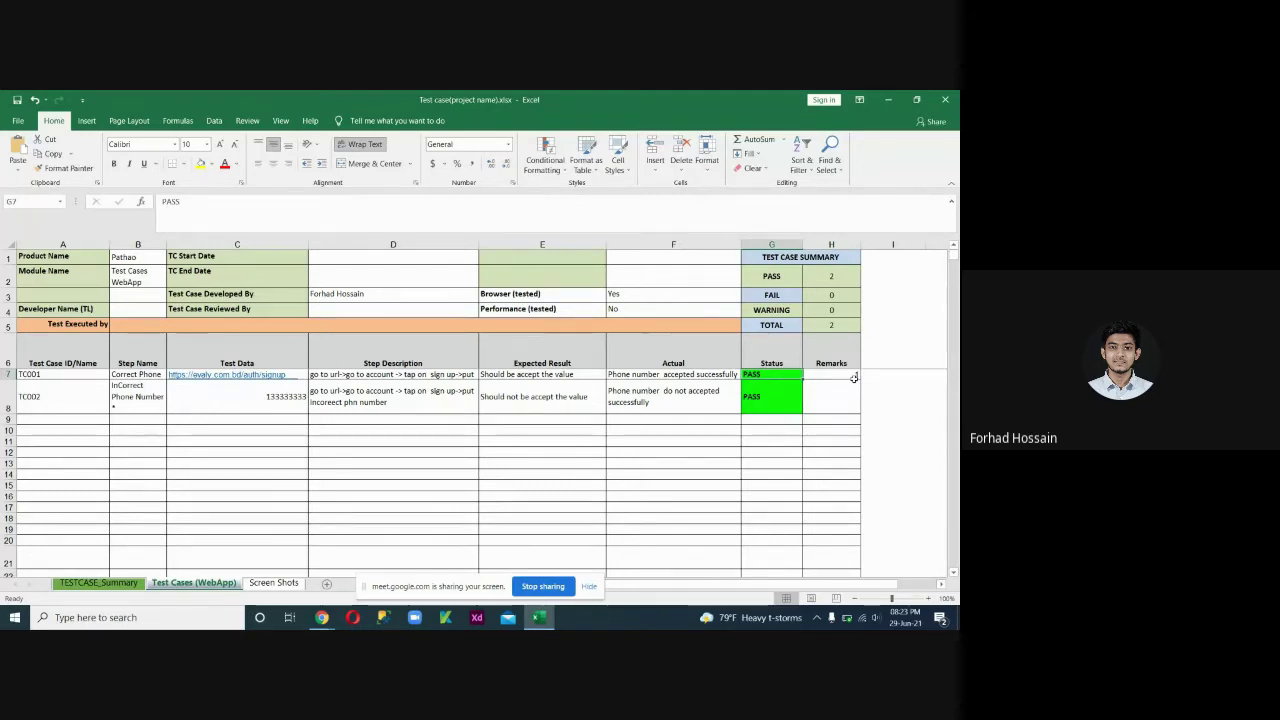
pyautogui.click(273, 583)
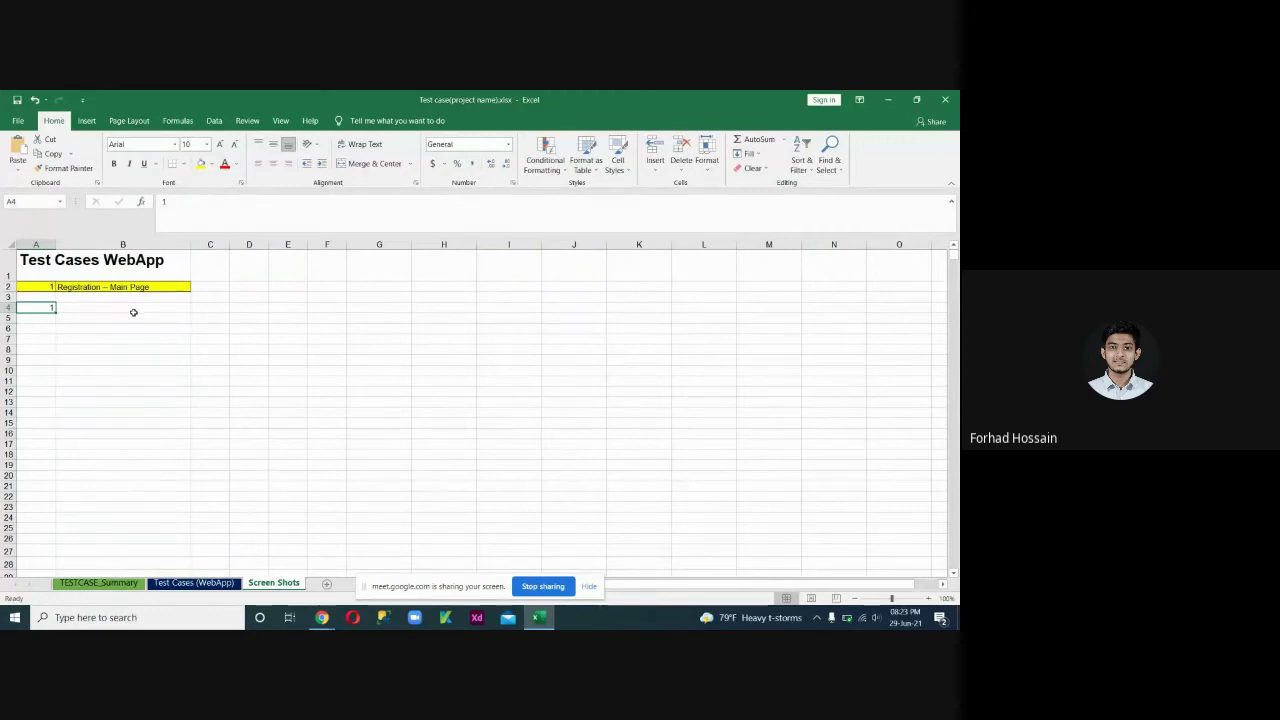
pyautogui.click(206, 578)
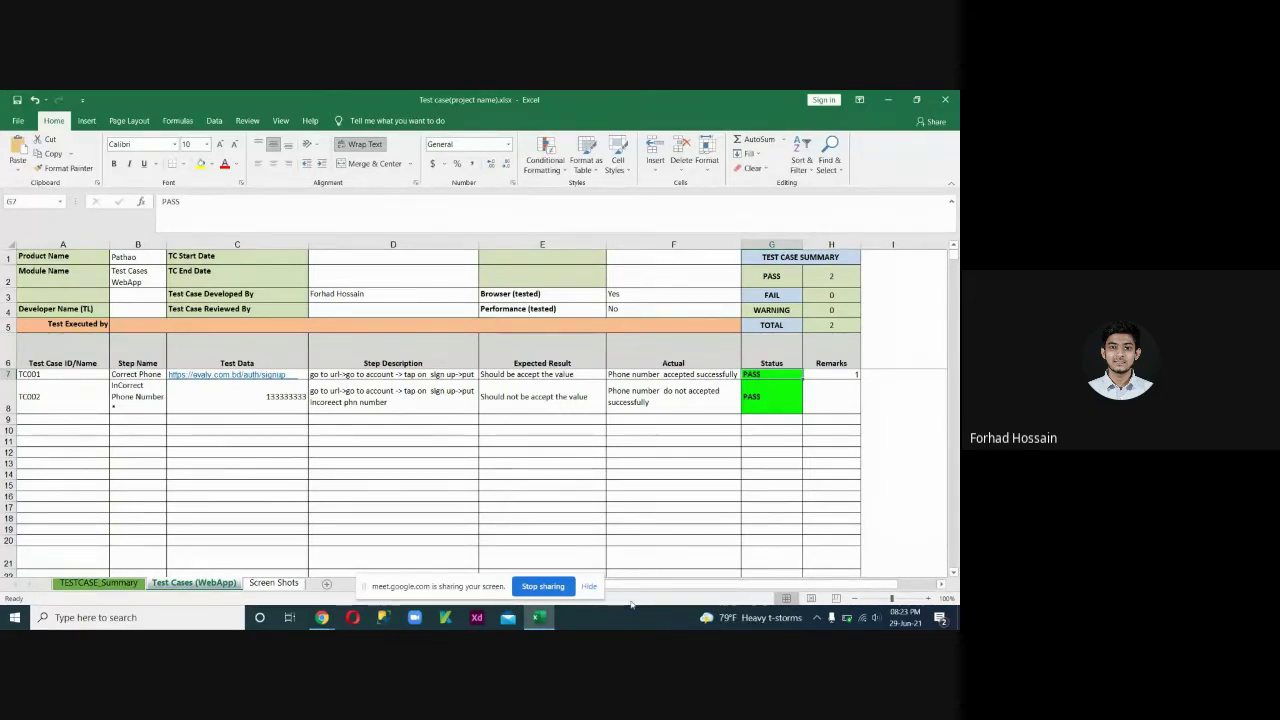
# Stop sharing the screen and bring the browser with the meeting forward.
pyautogui.click(544, 588)
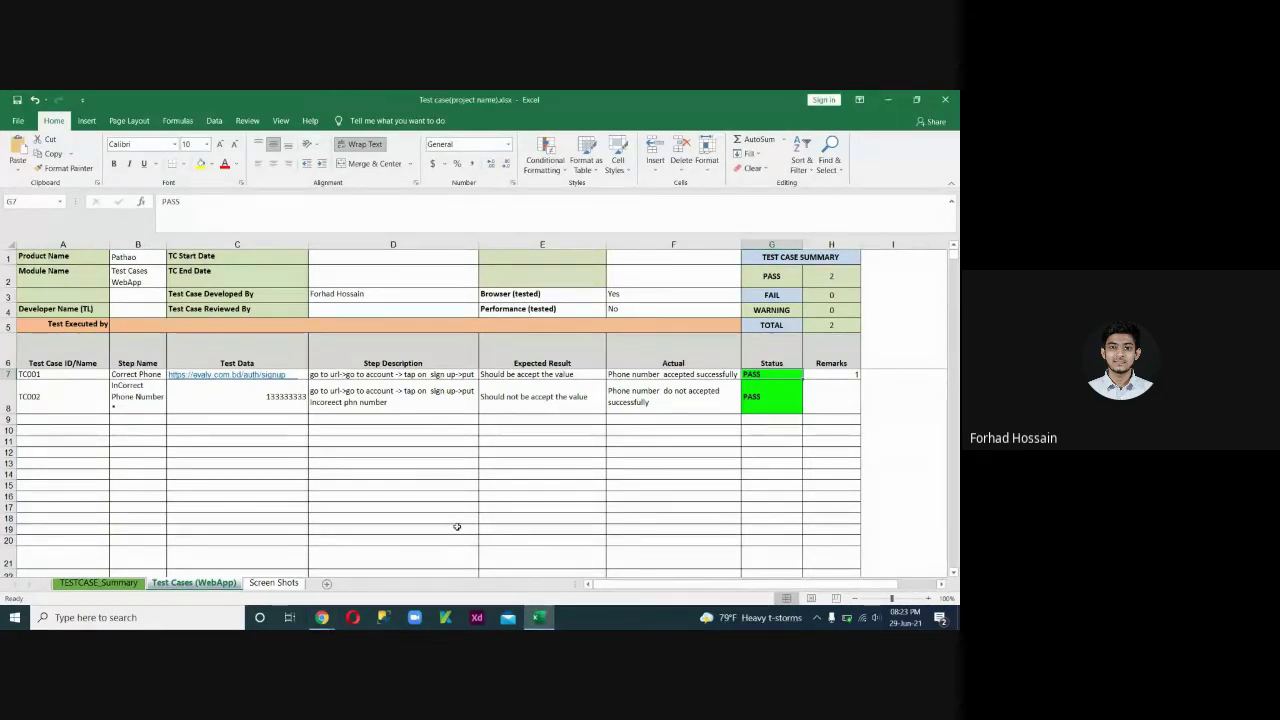
pyautogui.moveTo(321, 615)
pyautogui.moveTo(284, 585)
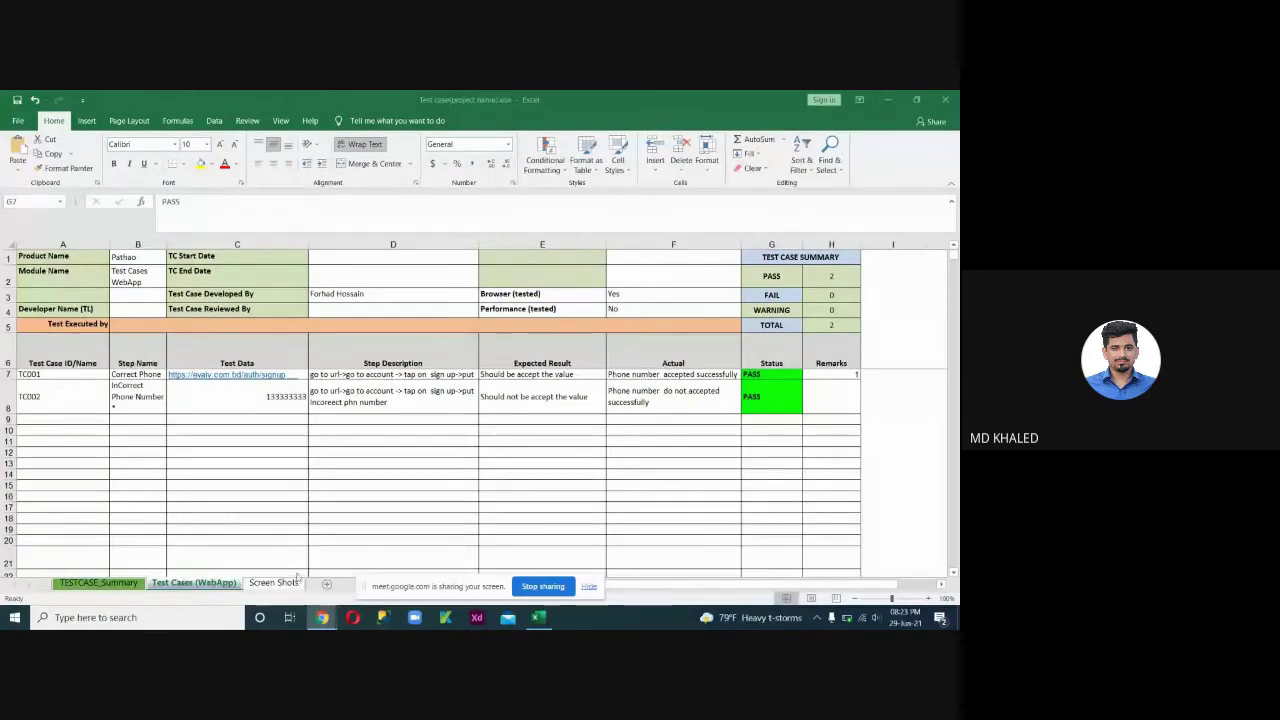
pyautogui.click(322, 617)
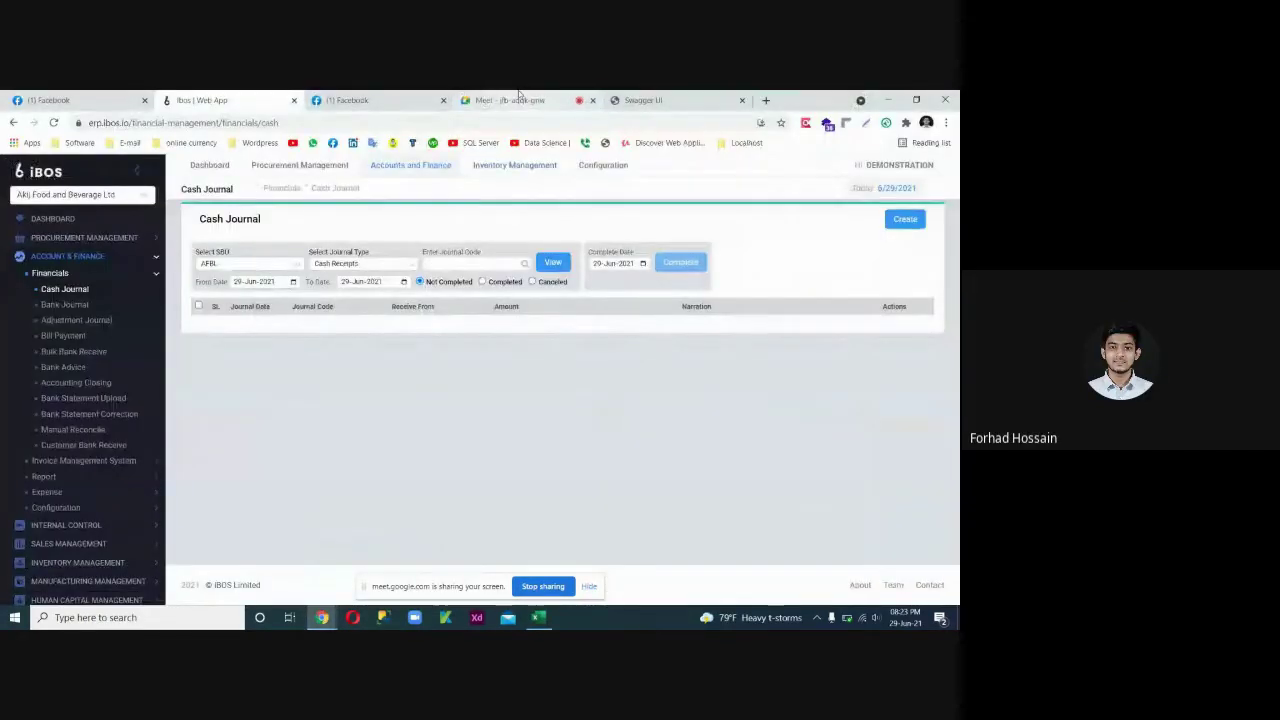
# Check the Meet People panel, then return to the Ibos Web App Cash Journal tab.
pyautogui.click(519, 100)
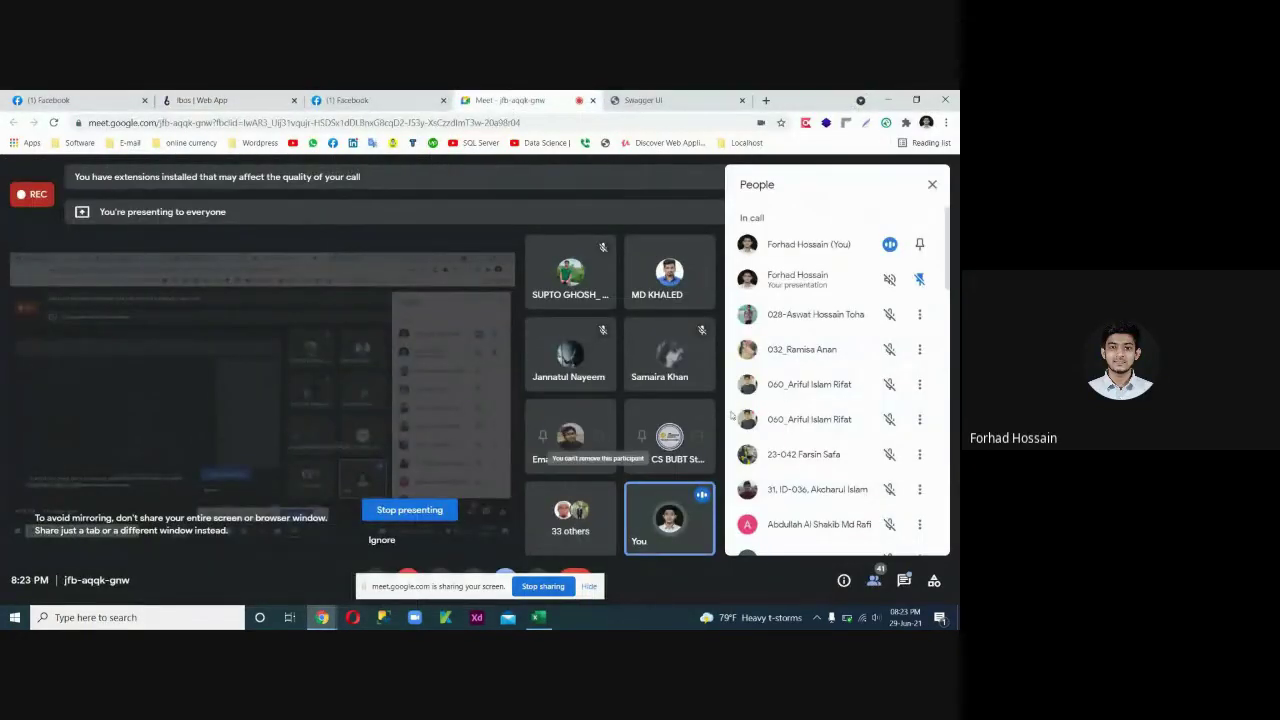
pyautogui.scroll(-5, 851, 396)
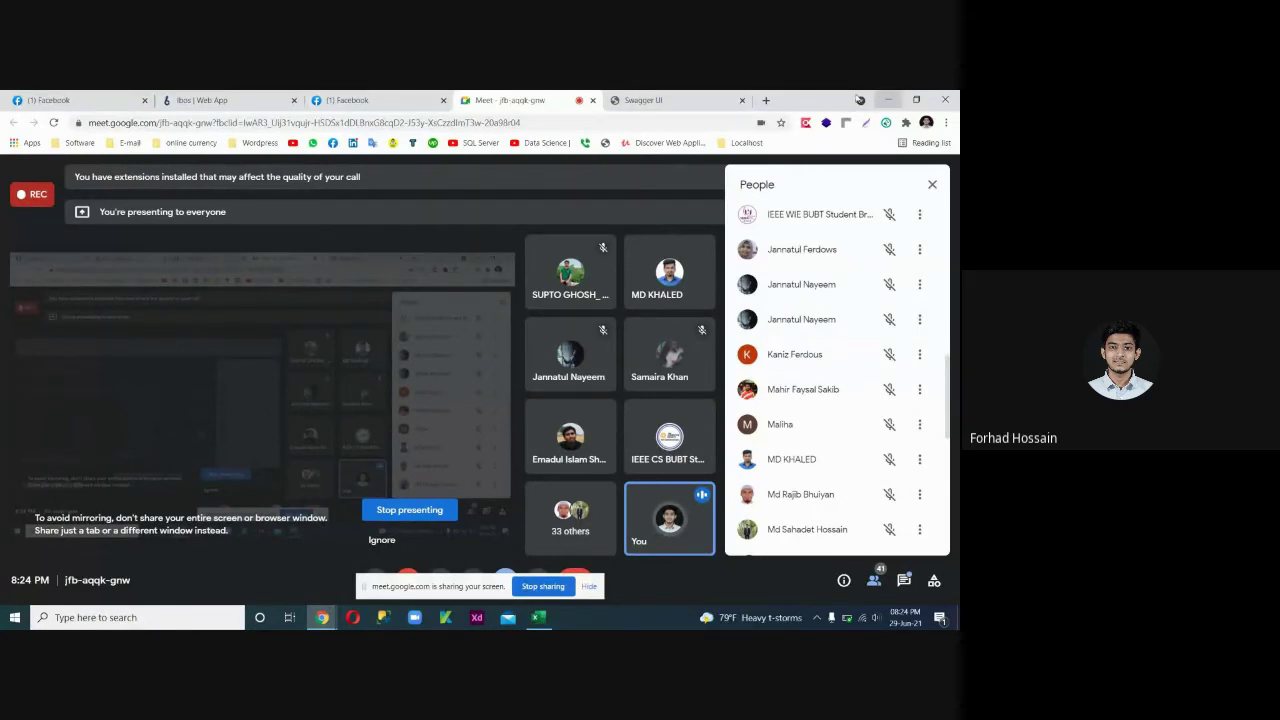
pyautogui.click(766, 100)
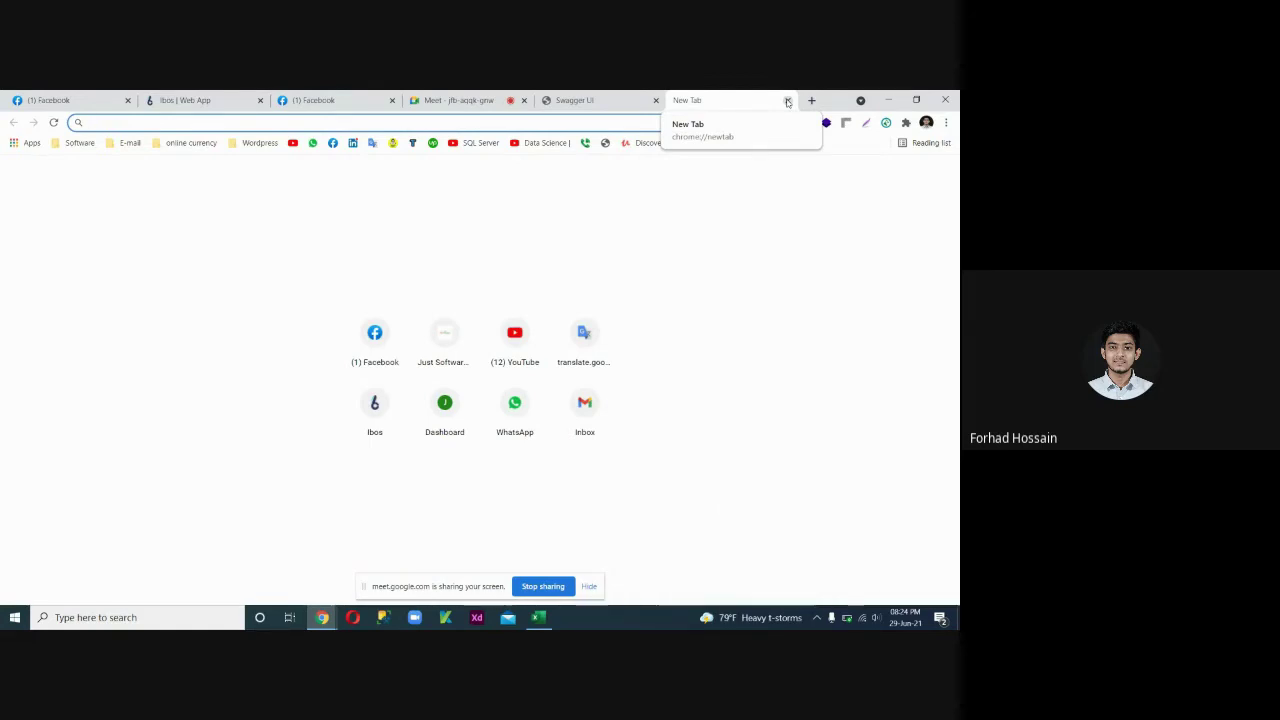
pyautogui.click(787, 101)
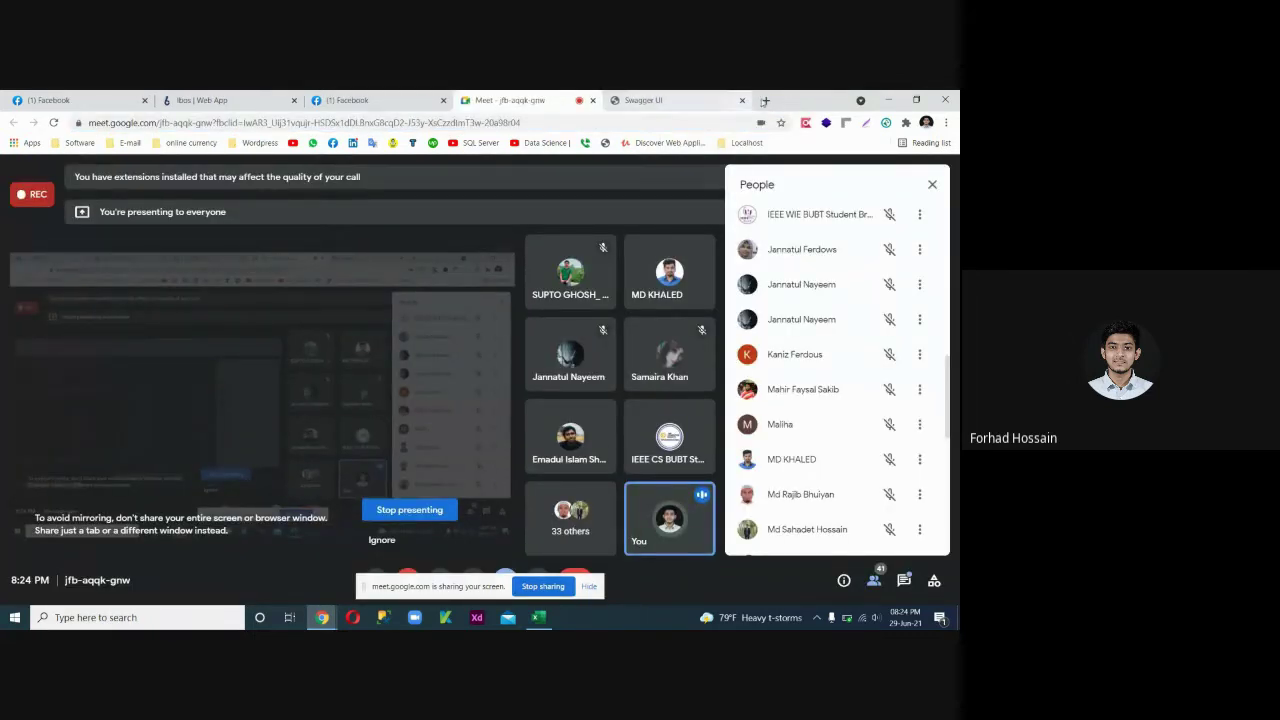
pyautogui.click(175, 98)
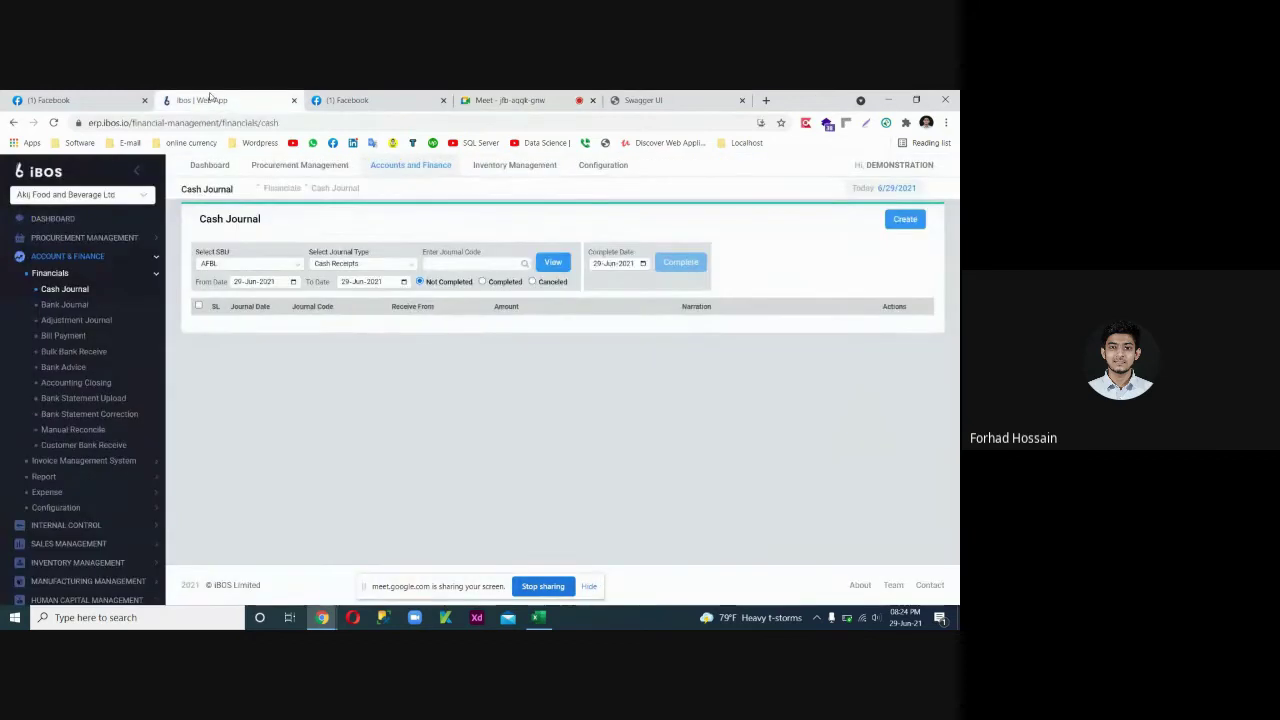
# Create a new Cash Receipts Journal with partner type Customer, leaving Narration empty.
pyautogui.click(68, 257)
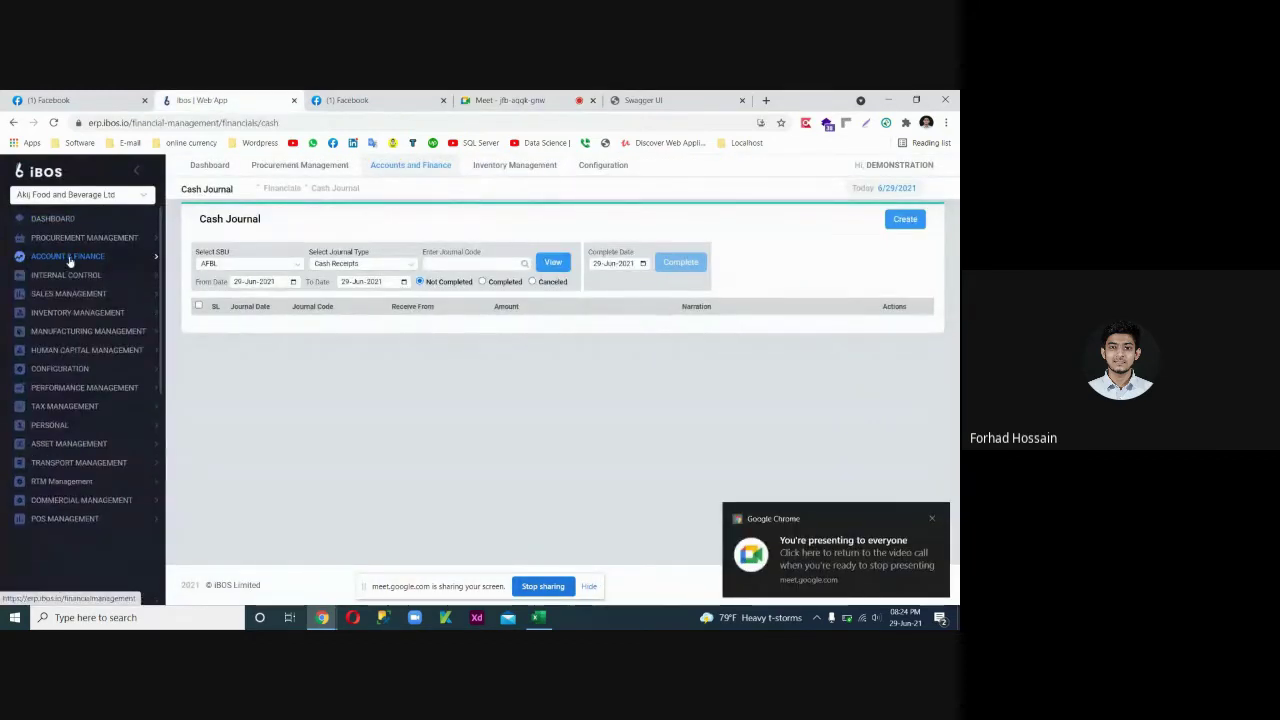
pyautogui.click(68, 257)
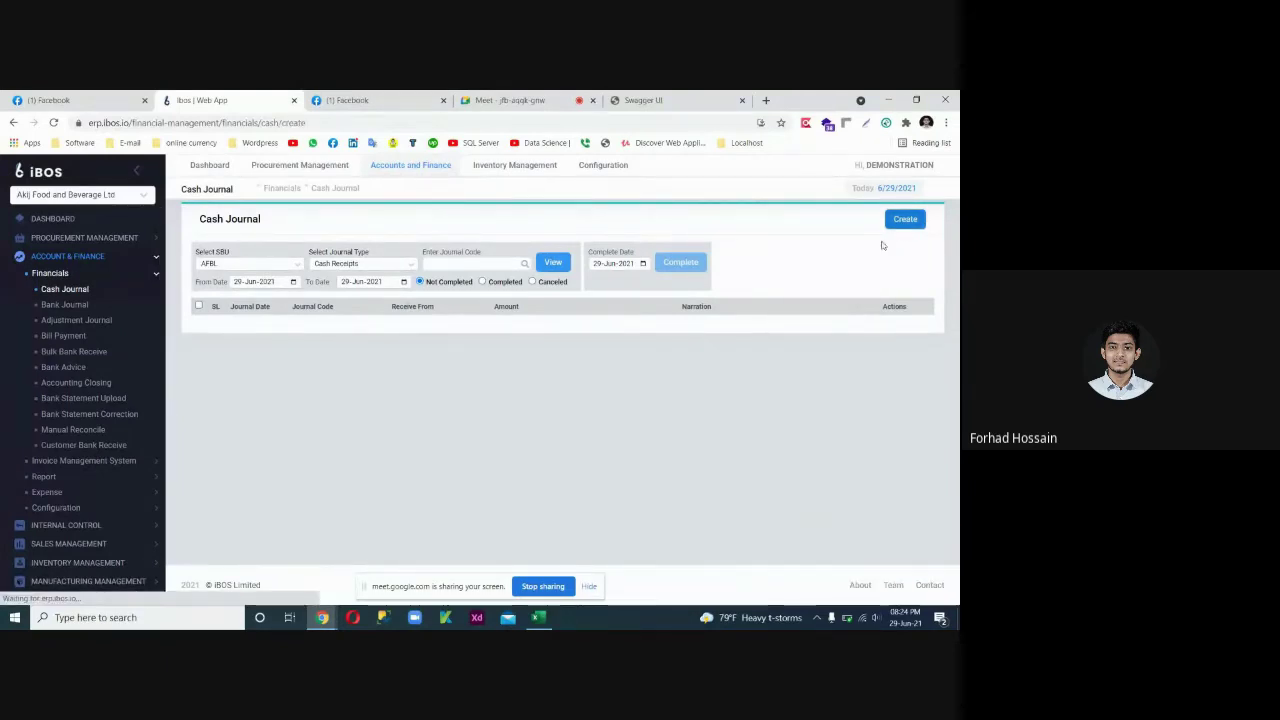
pyautogui.click(901, 228)
pyautogui.click(238, 290)
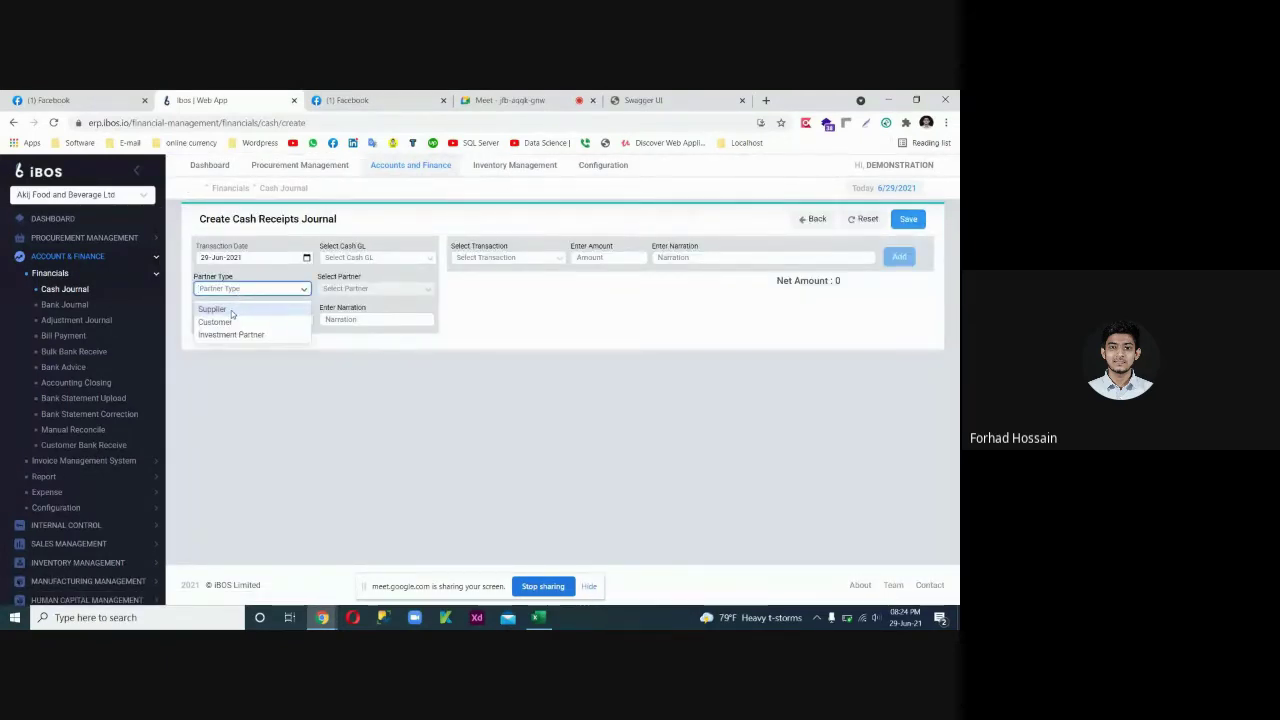
pyautogui.click(229, 321)
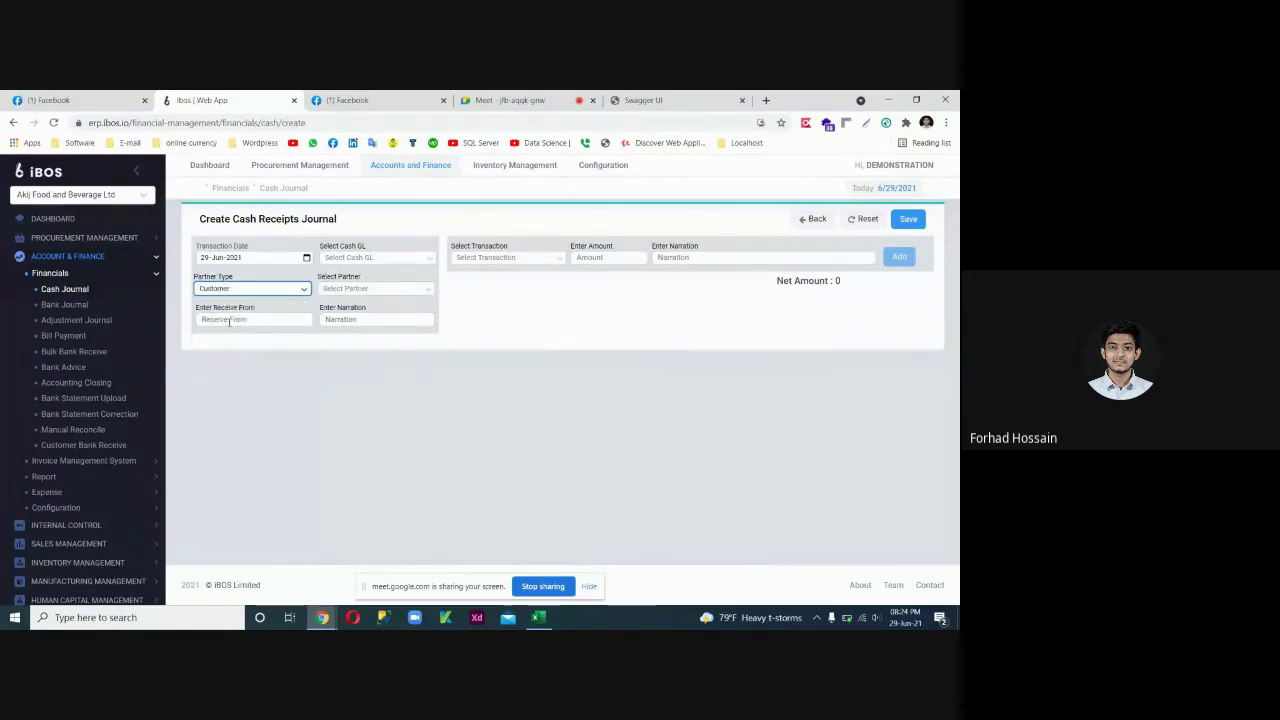
pyautogui.click(712, 258)
pyautogui.write('fffff')
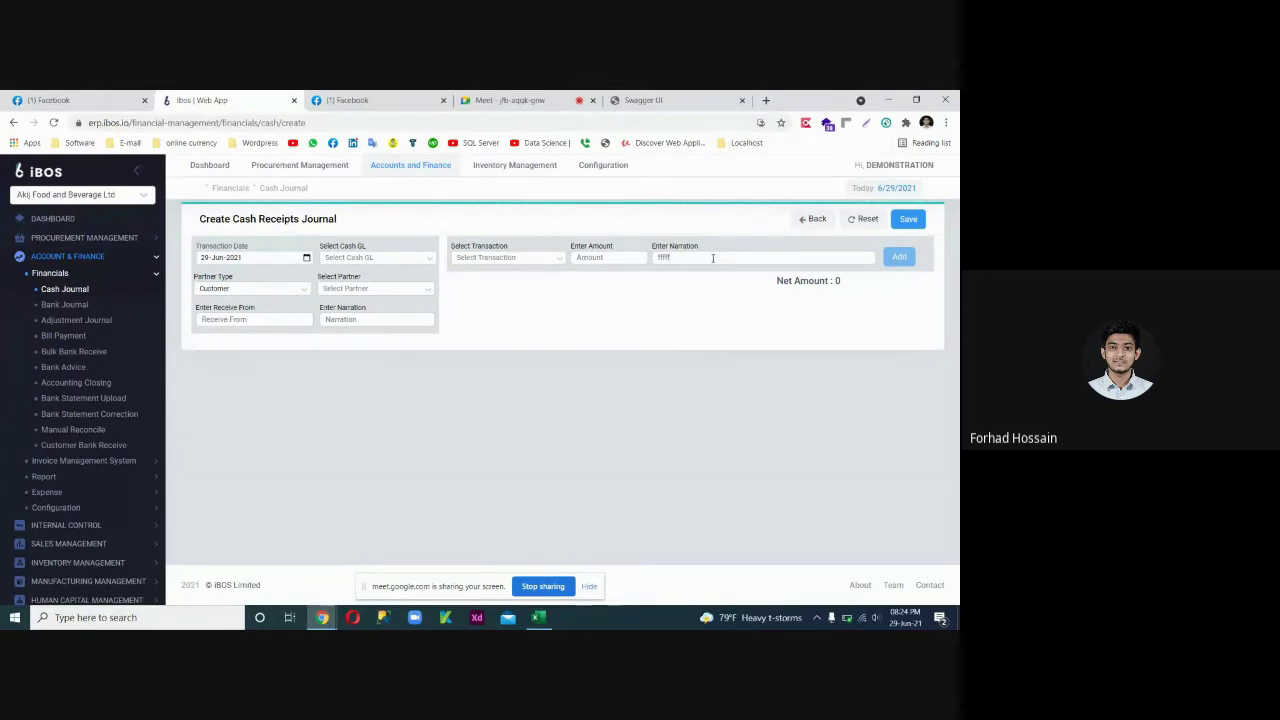
pyautogui.press('BackSpace')
pyautogui.press('BackSpace')
pyautogui.press('BackSpace')
pyautogui.press('BackSpace')
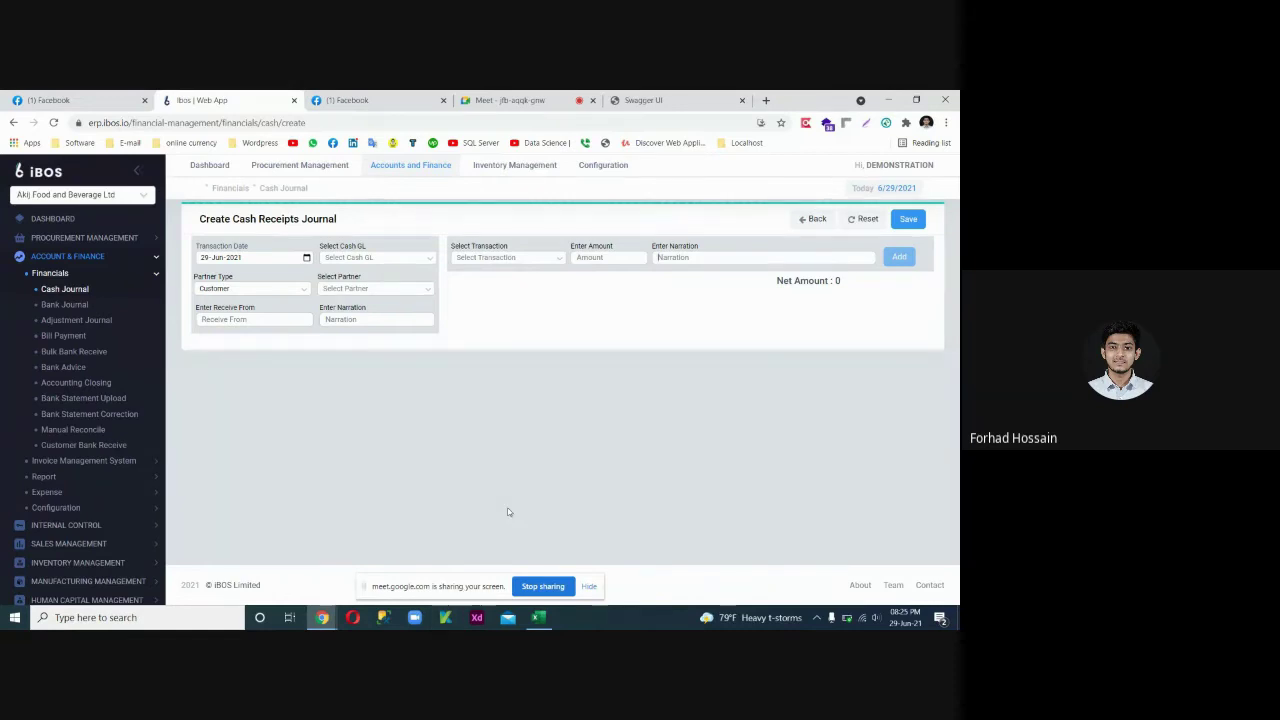
# Close the Excel test-case workbook, discarding its changes with Don't Save.
pyautogui.moveTo(540, 617)
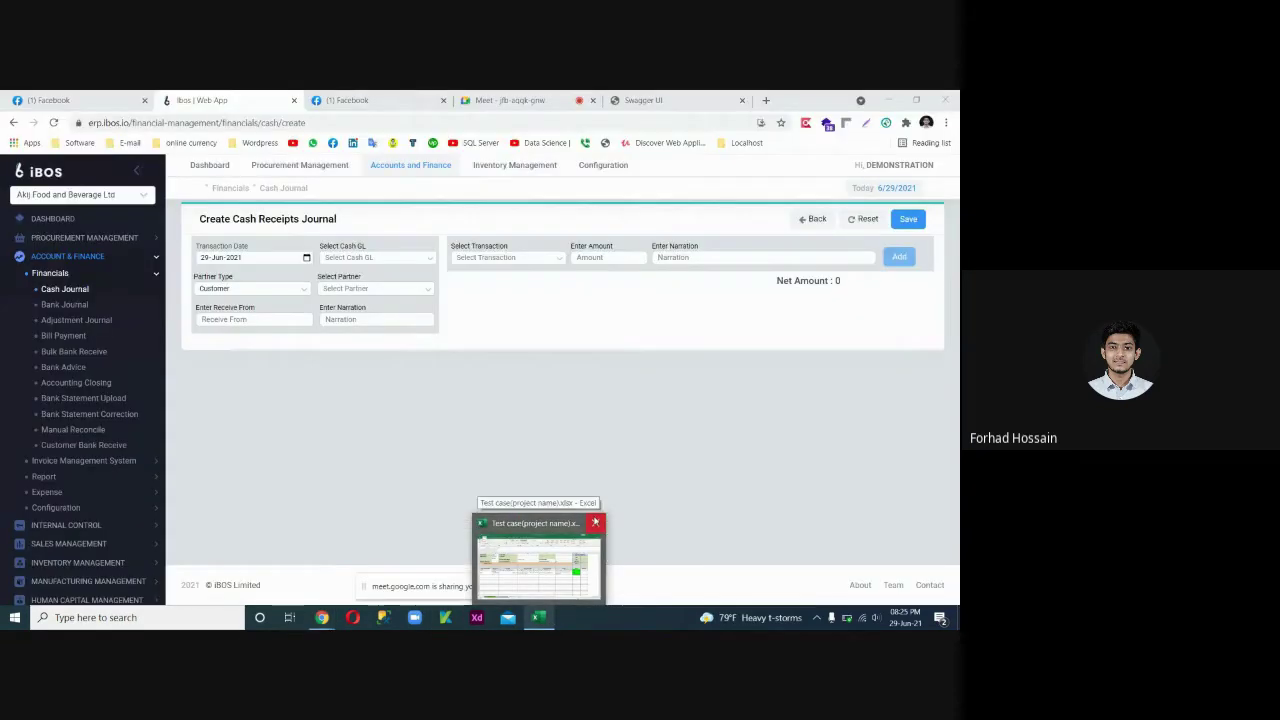
pyautogui.click(597, 523)
pyautogui.click(602, 307)
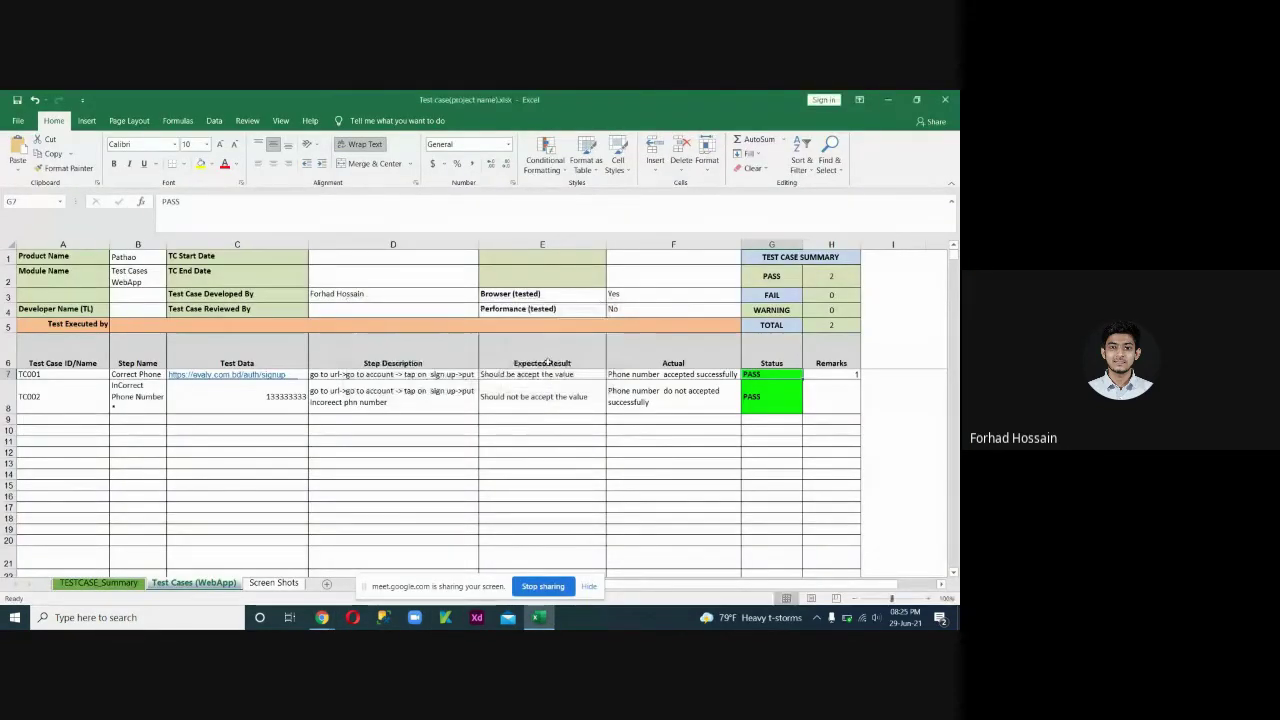
pyautogui.click(945, 99)
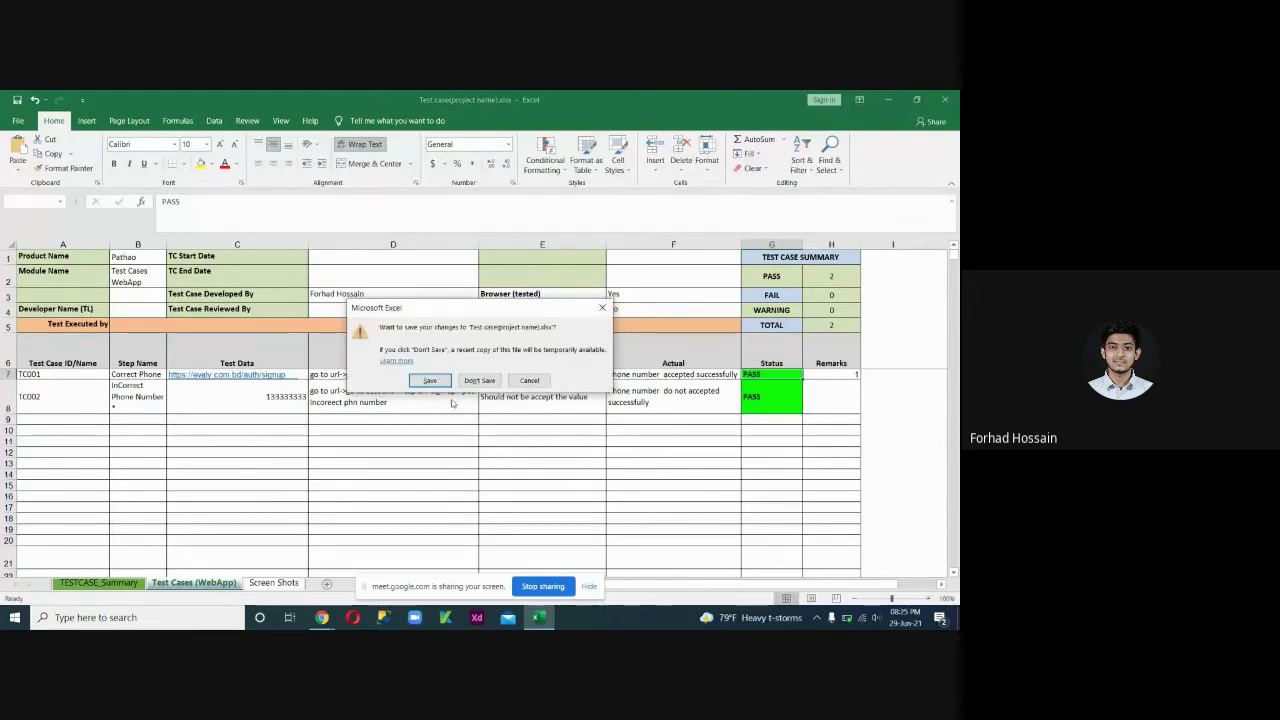
pyautogui.click(477, 381)
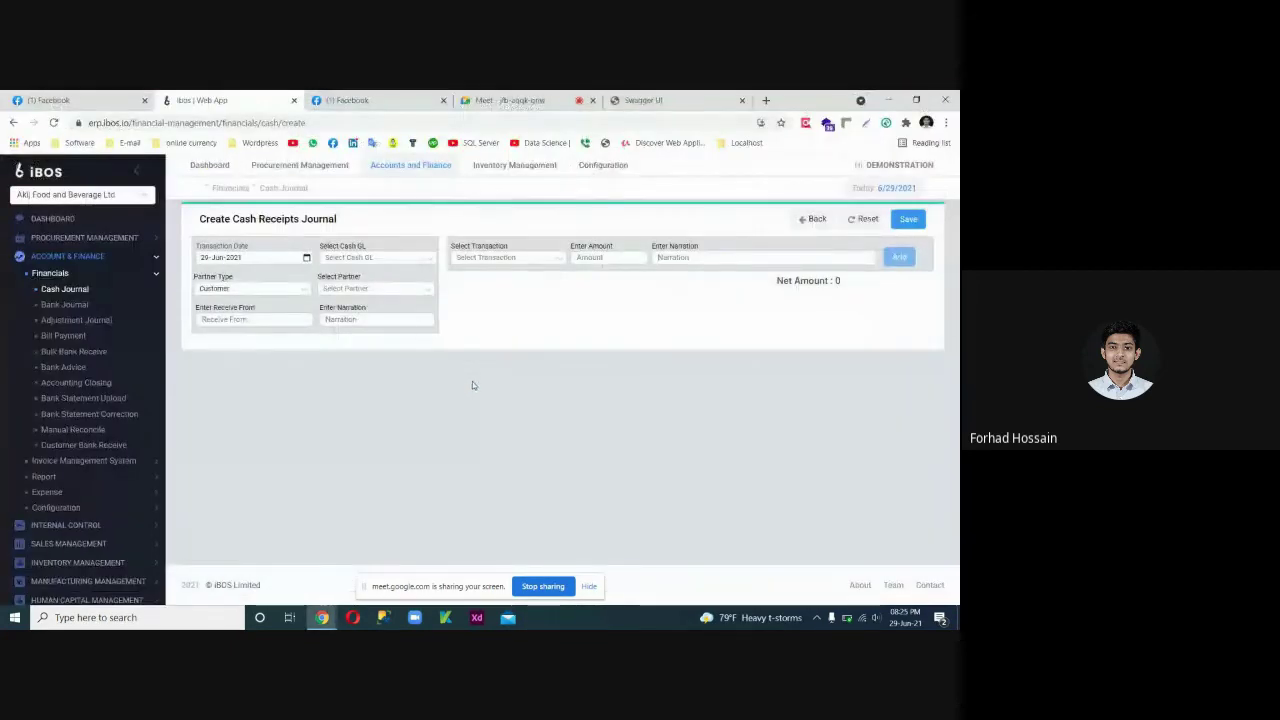
# Collapse Account & Finance in the sidebar and open Commercial Management > Configuration > LC Business Partner.
pyautogui.click(50, 257)
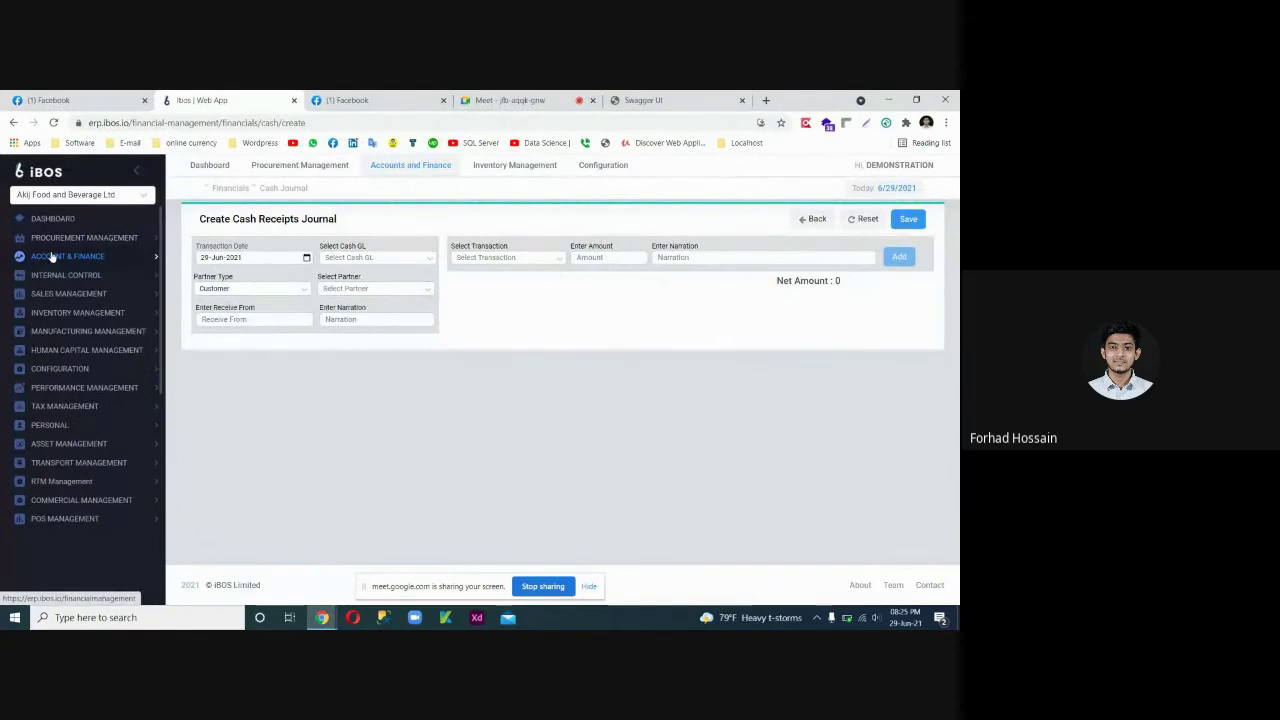
pyautogui.click(104, 500)
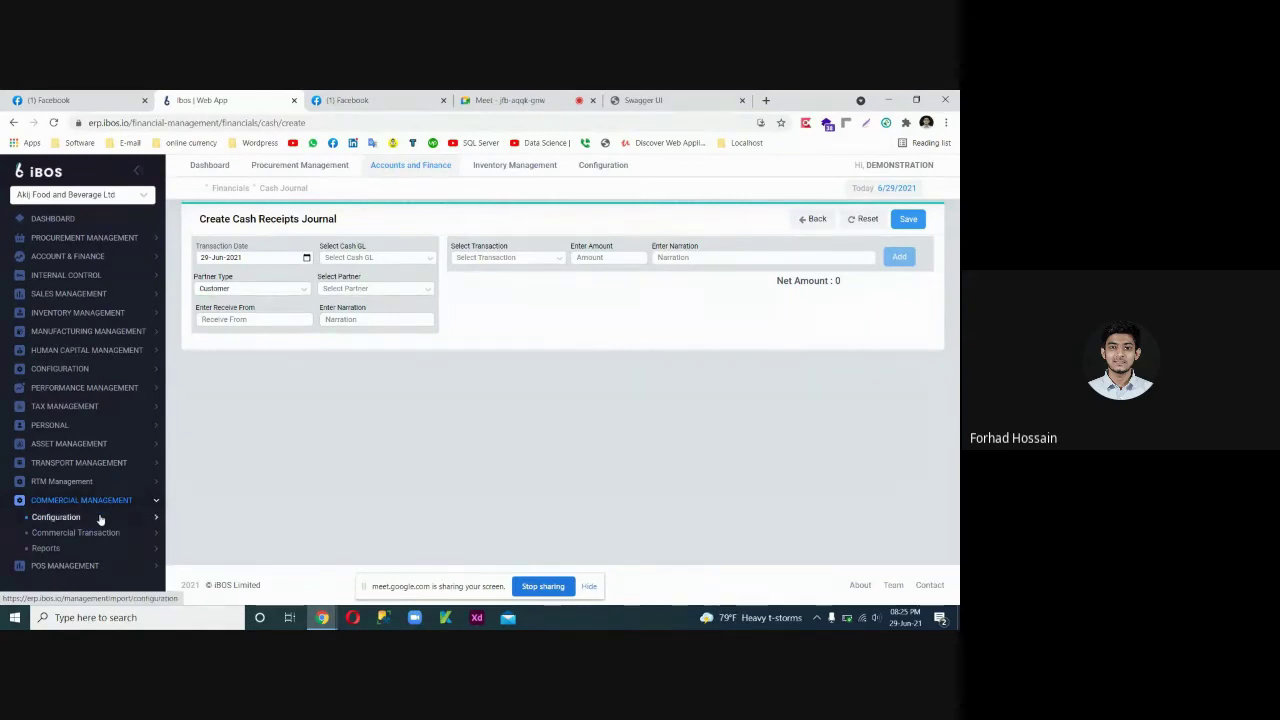
pyautogui.click(100, 519)
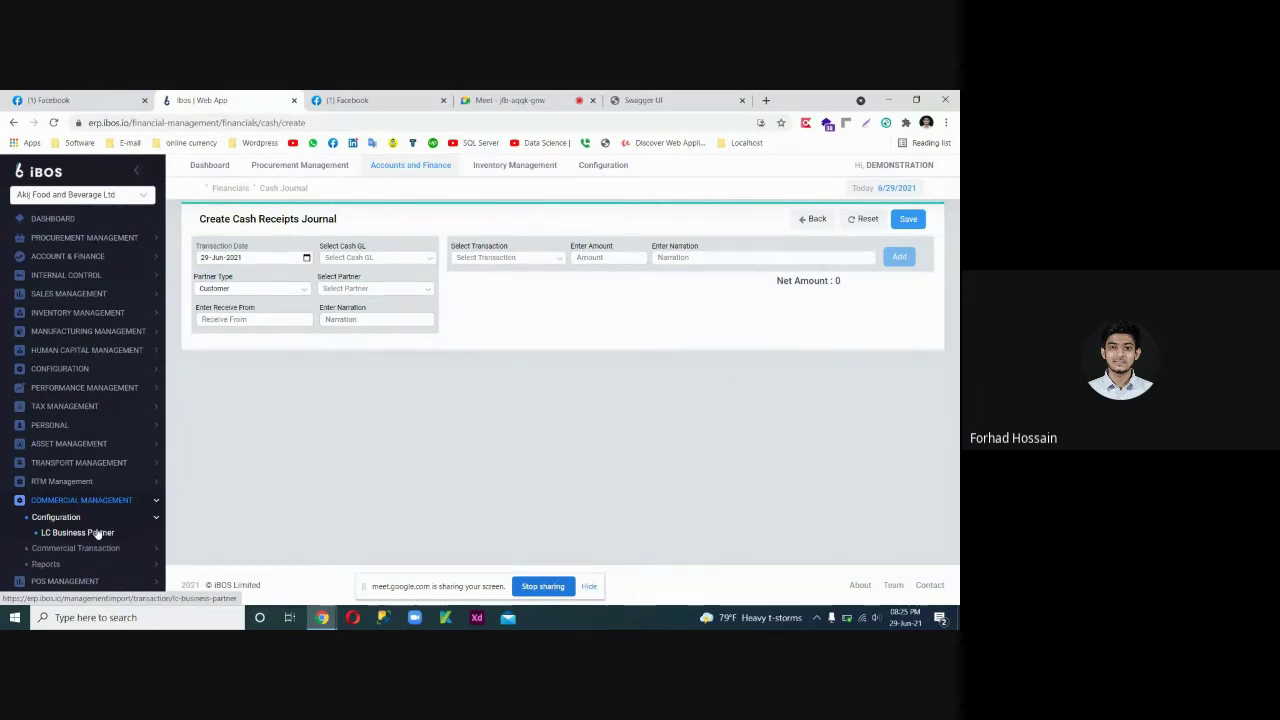
pyautogui.click(97, 533)
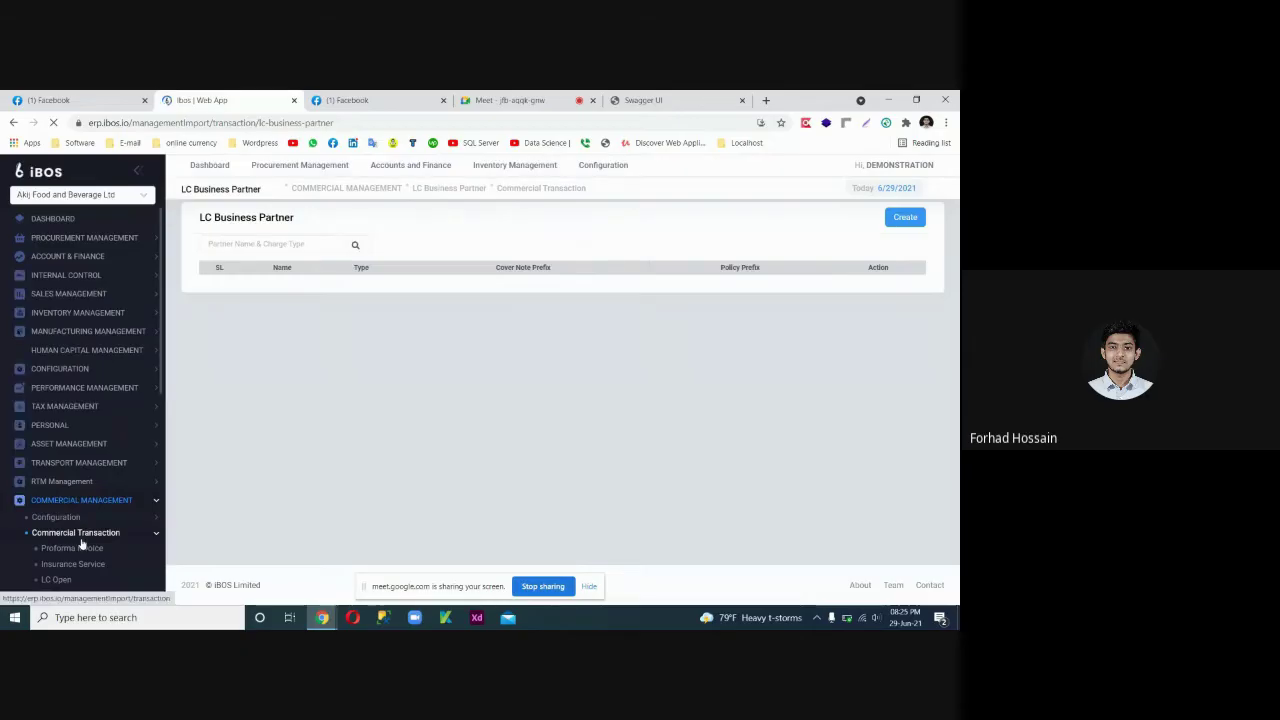
pyautogui.click(83, 519)
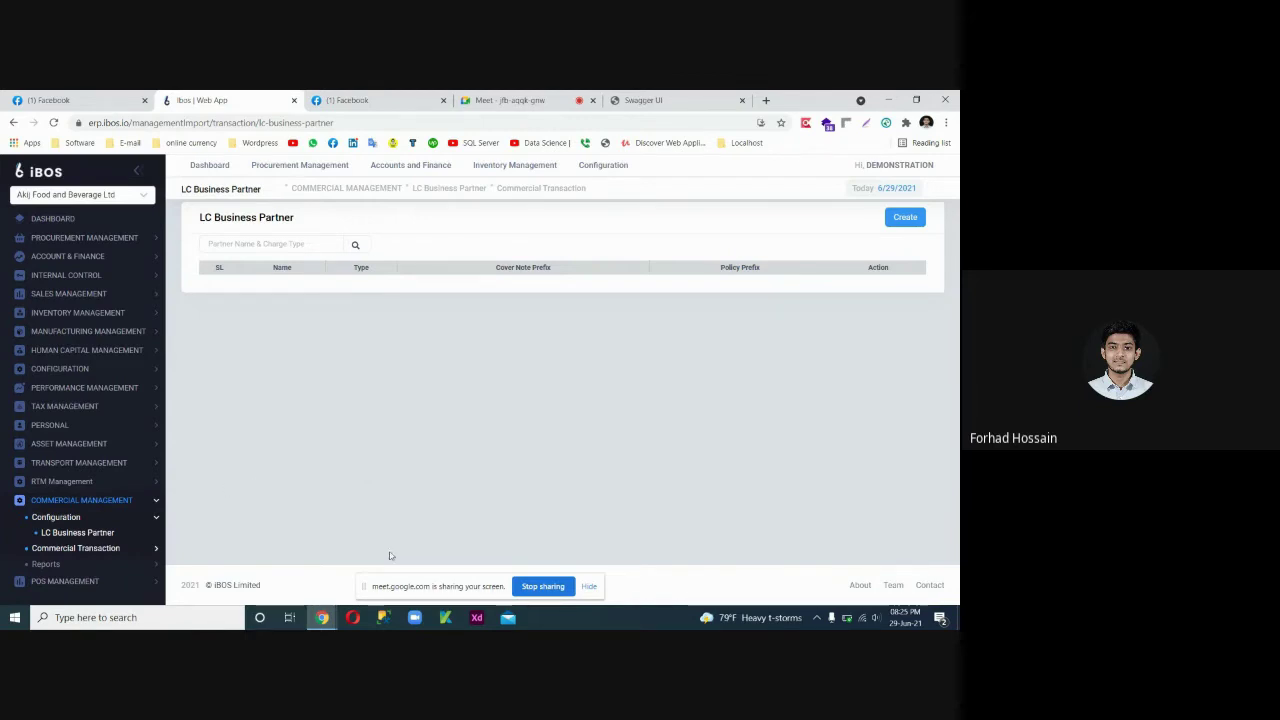
pyautogui.rightClick(466, 438)
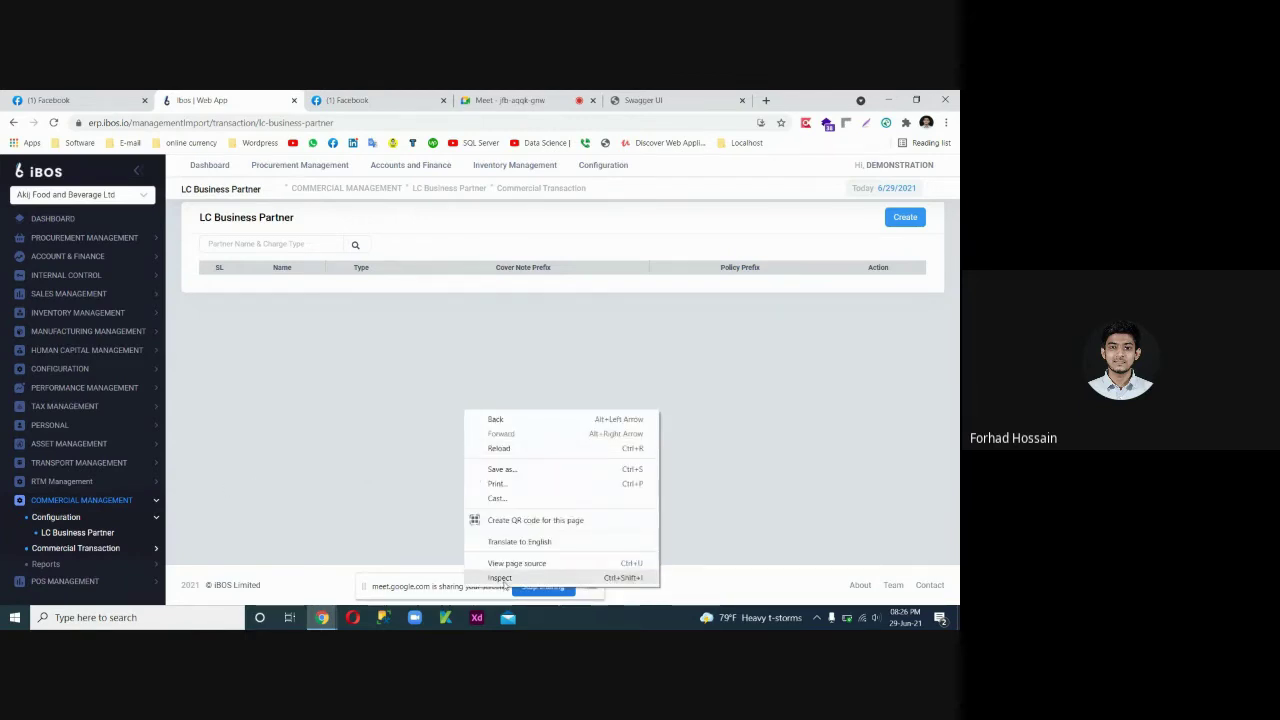
# Open Chrome DevTools on the Network tab, enlarge the panel, and close the extra Facebook tab.
pyautogui.click(440, 494)
pyautogui.click(191, 383)
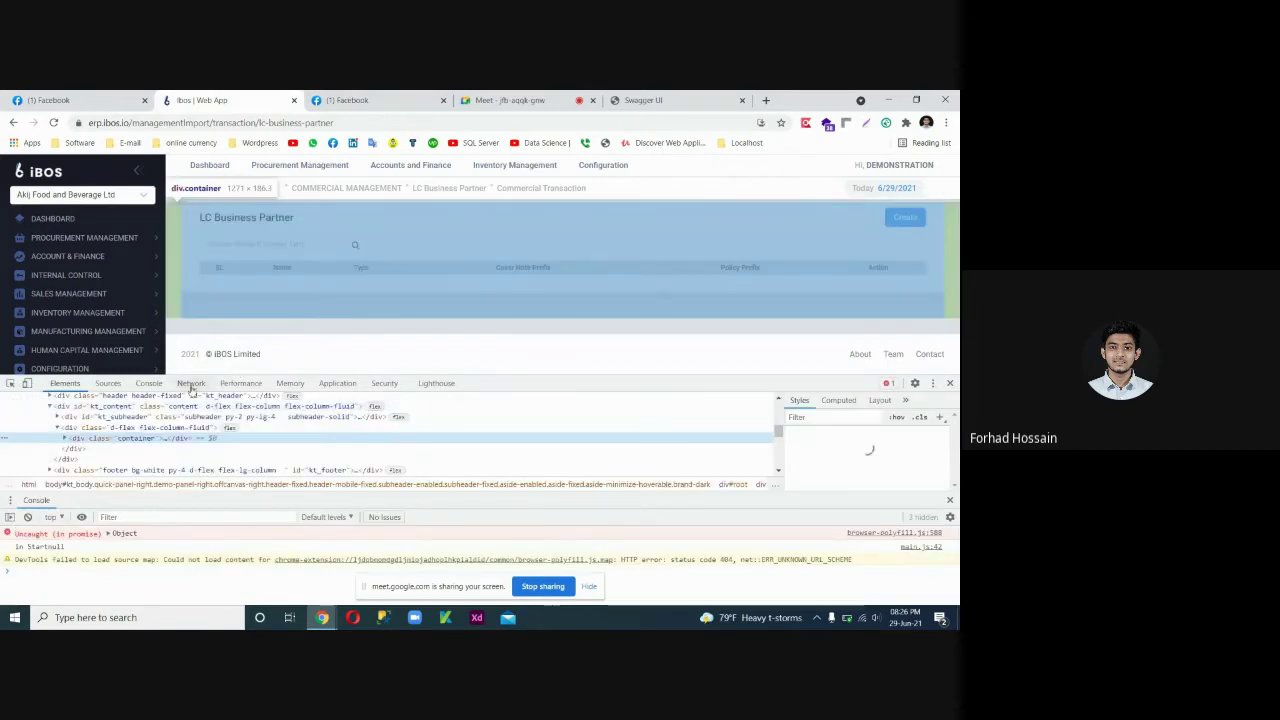
pyautogui.moveTo(530, 396); pyautogui.dragTo(530, 490)
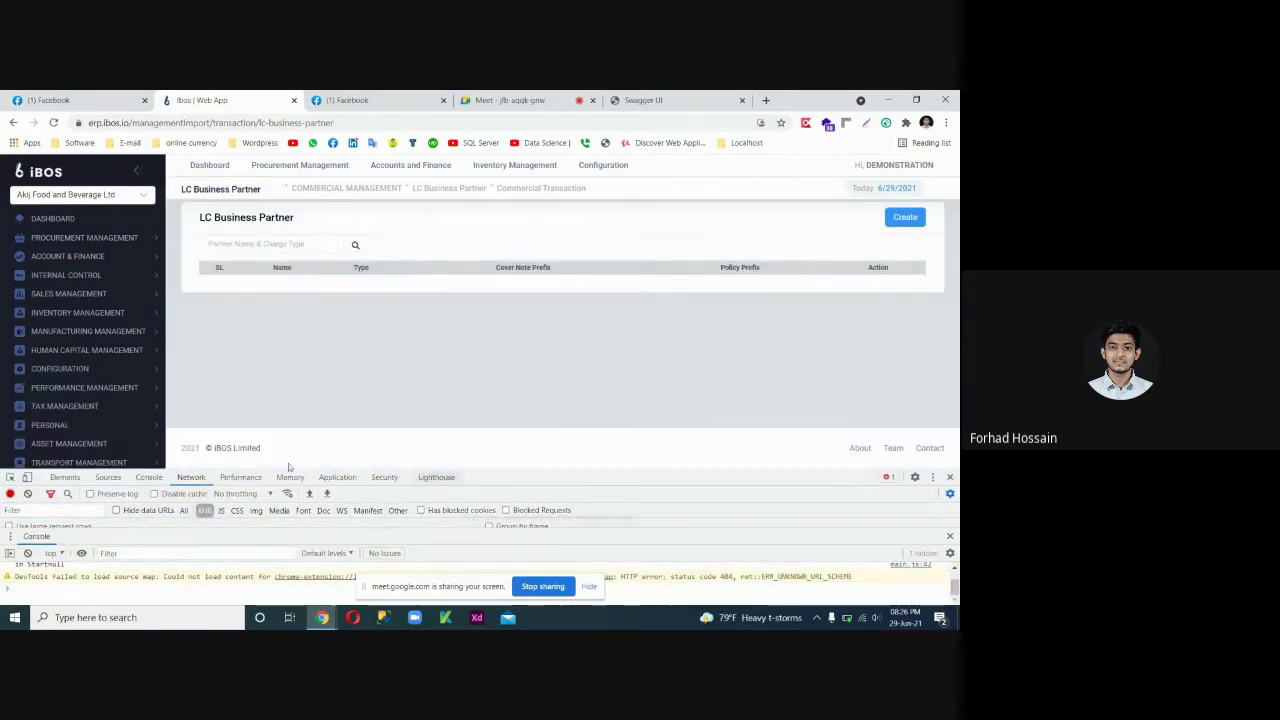
pyautogui.click(949, 477)
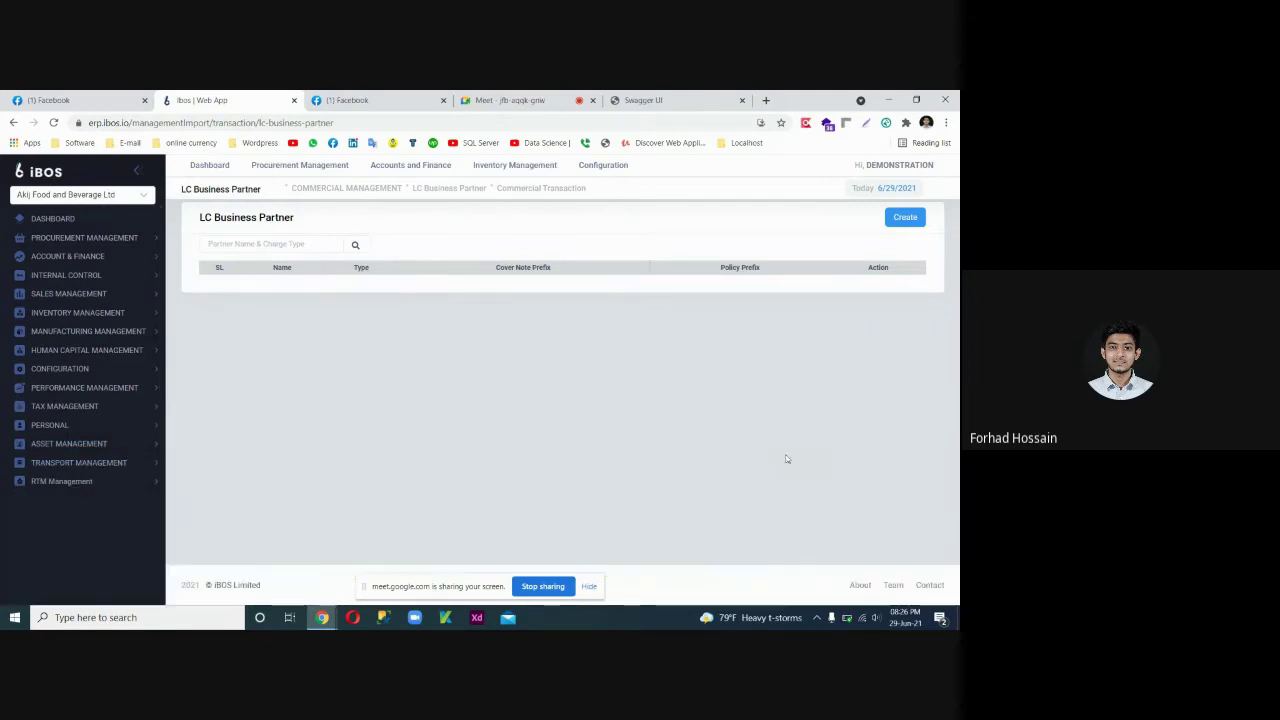
pyautogui.rightClick(486, 394)
pyautogui.click(530, 558)
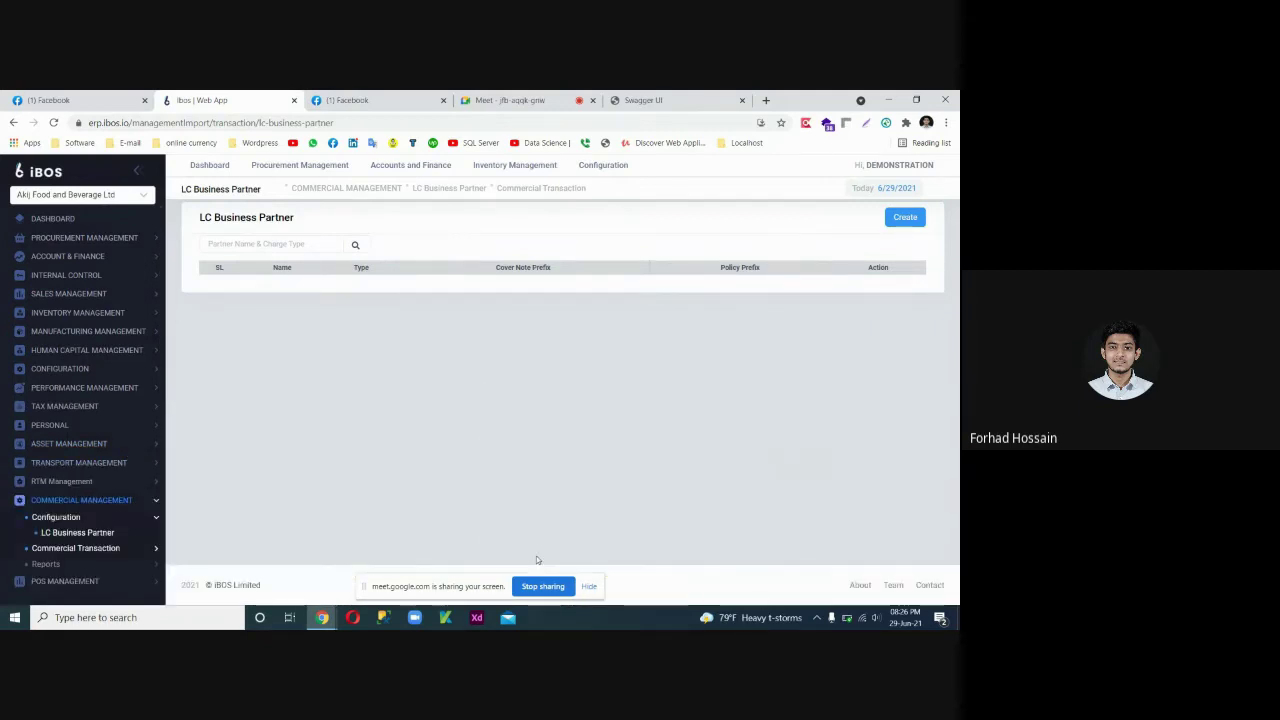
pyautogui.click(191, 477)
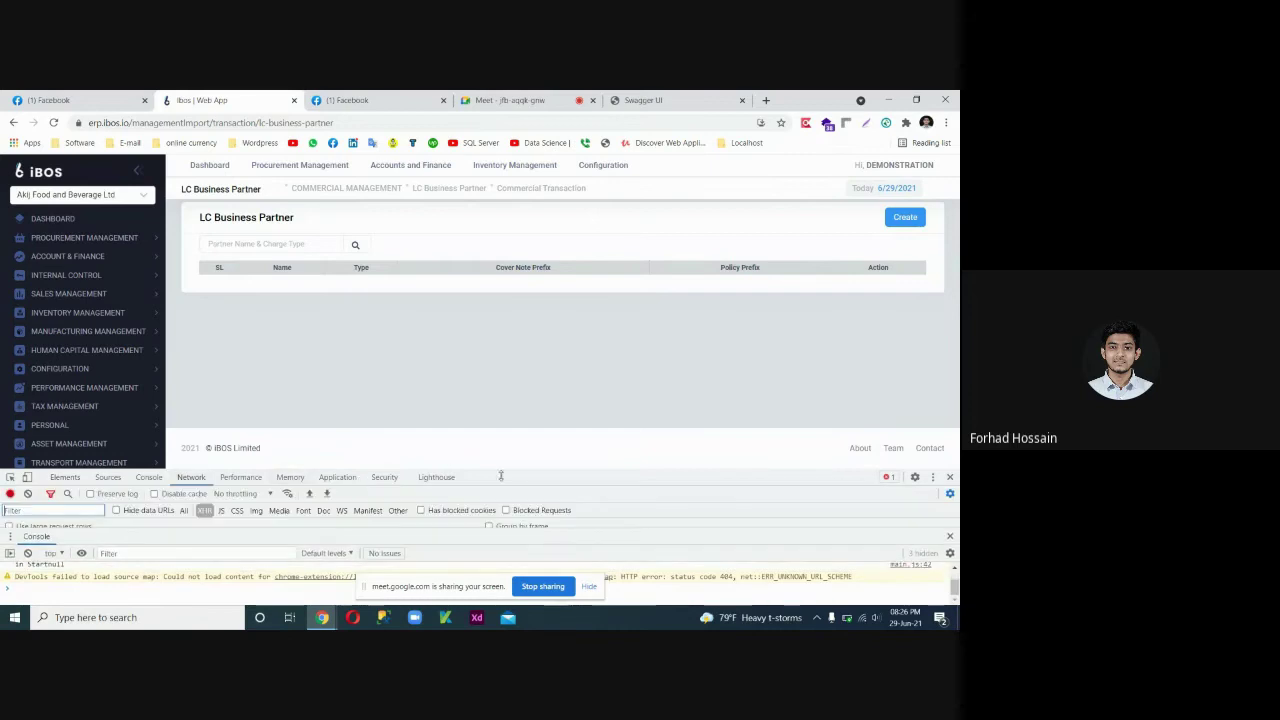
pyautogui.moveTo(502, 471); pyautogui.dragTo(531, 360)
pyautogui.press('Escape')
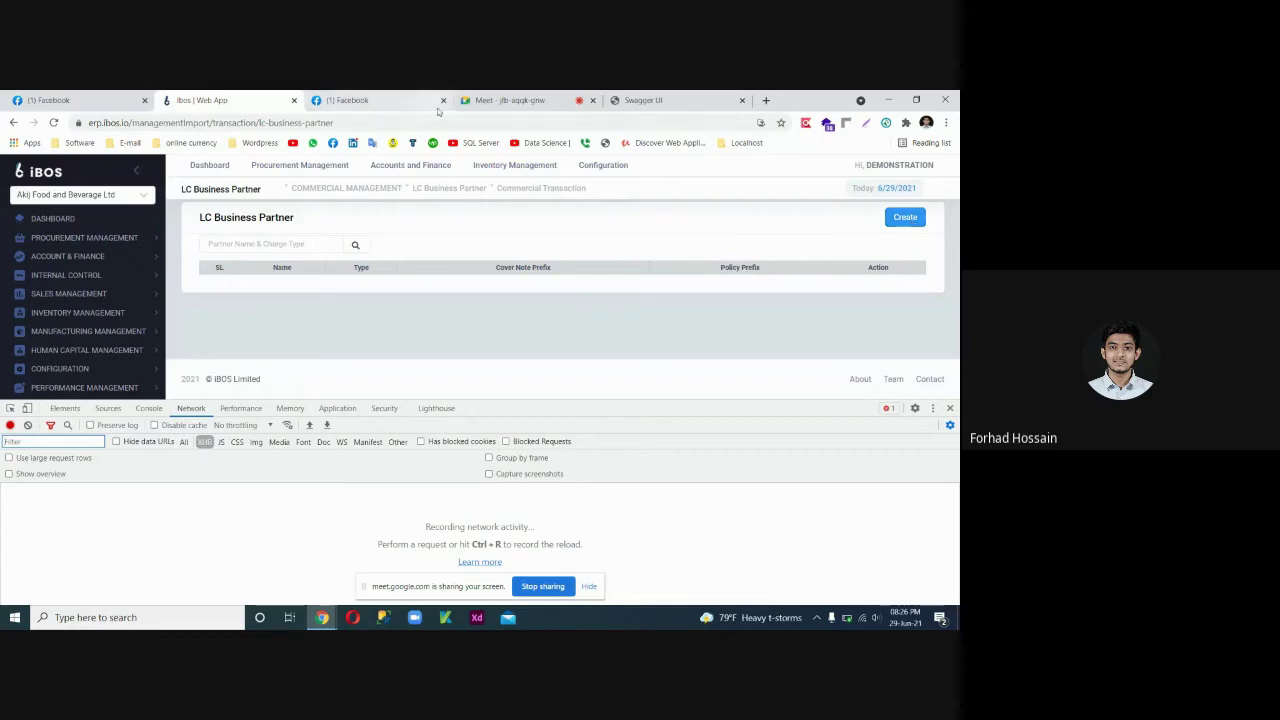
pyautogui.click(443, 100)
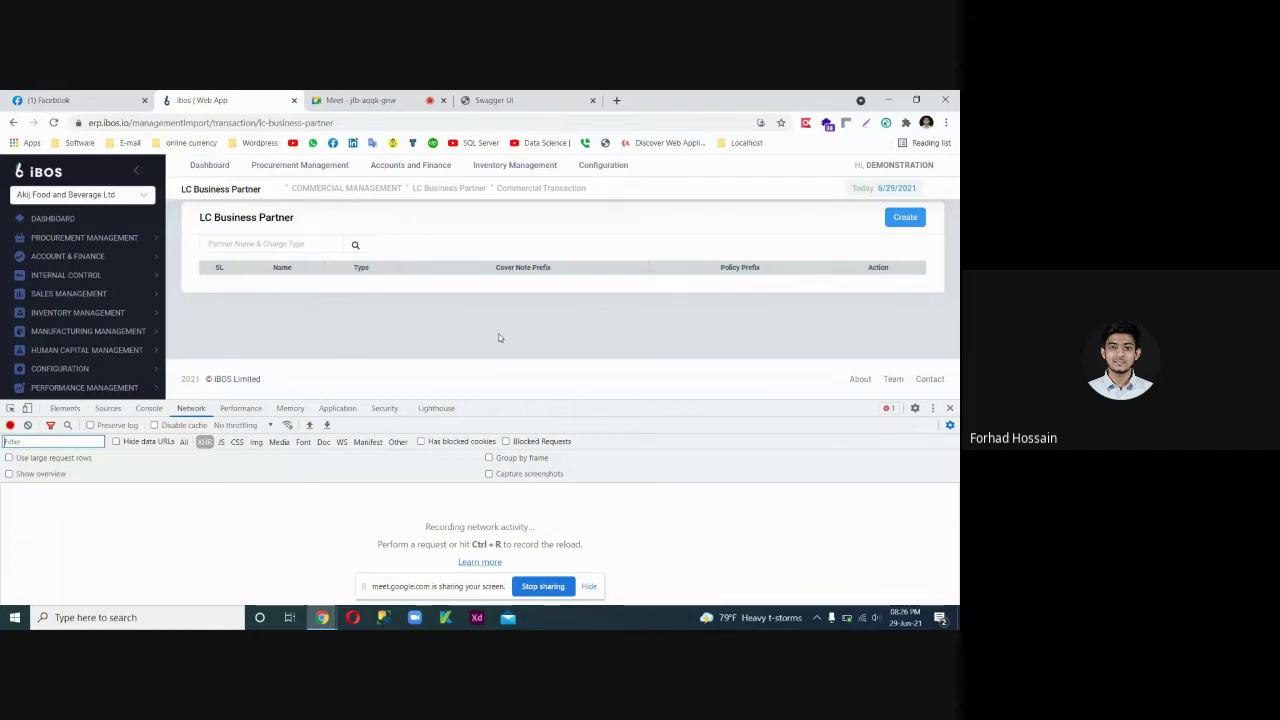
# Start a new business partner and preview the BusinessPartnerTypeDDL response beside the Partner Type dropdown.
pyautogui.click(892, 221)
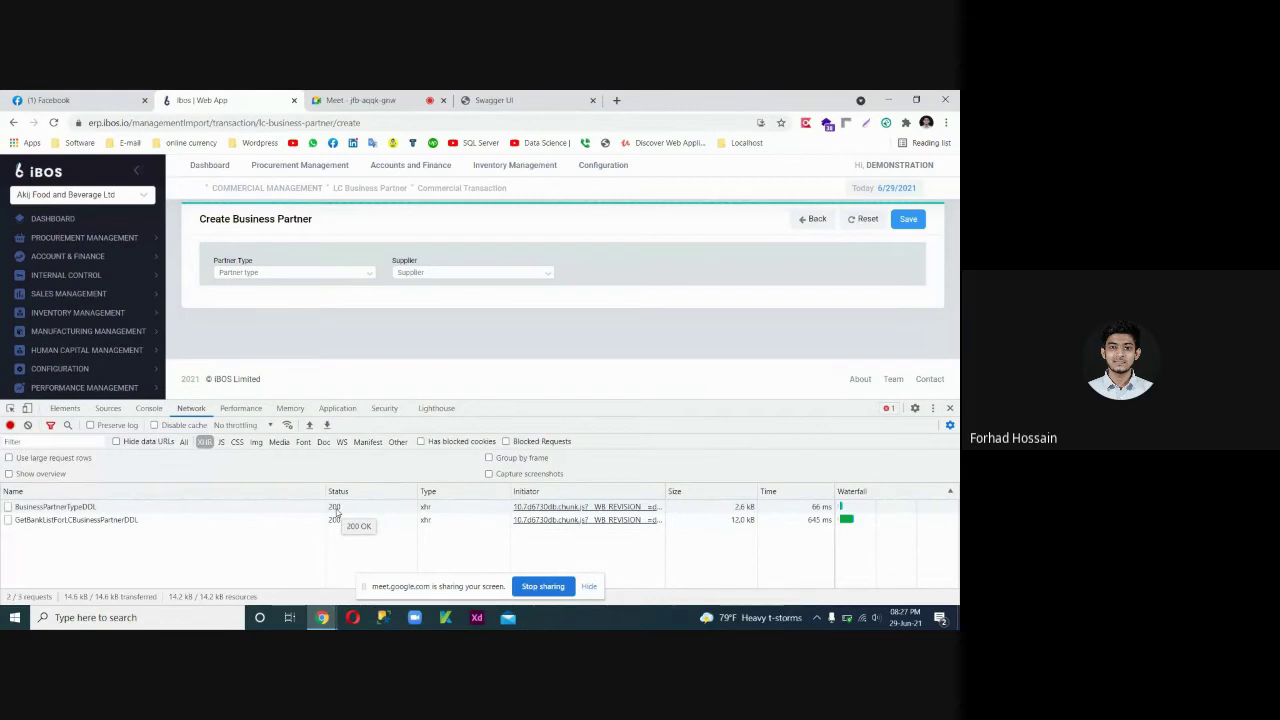
pyautogui.click(70, 507)
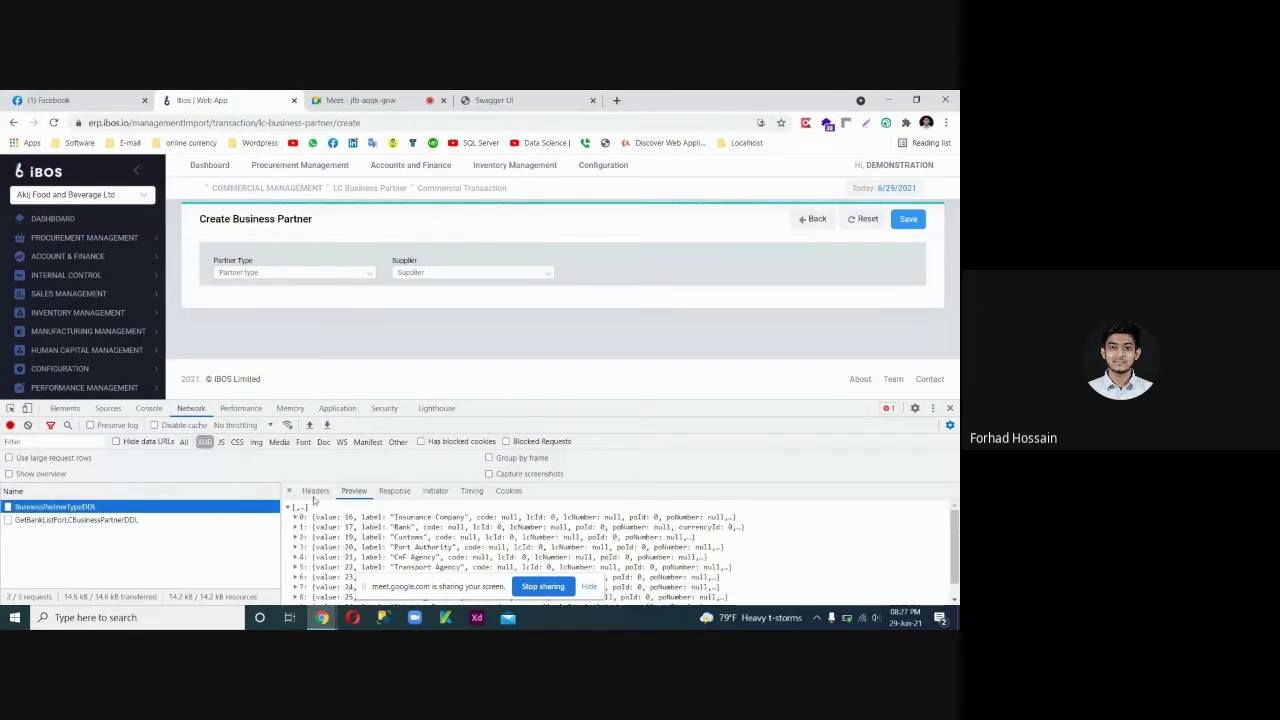
pyautogui.click(315, 491)
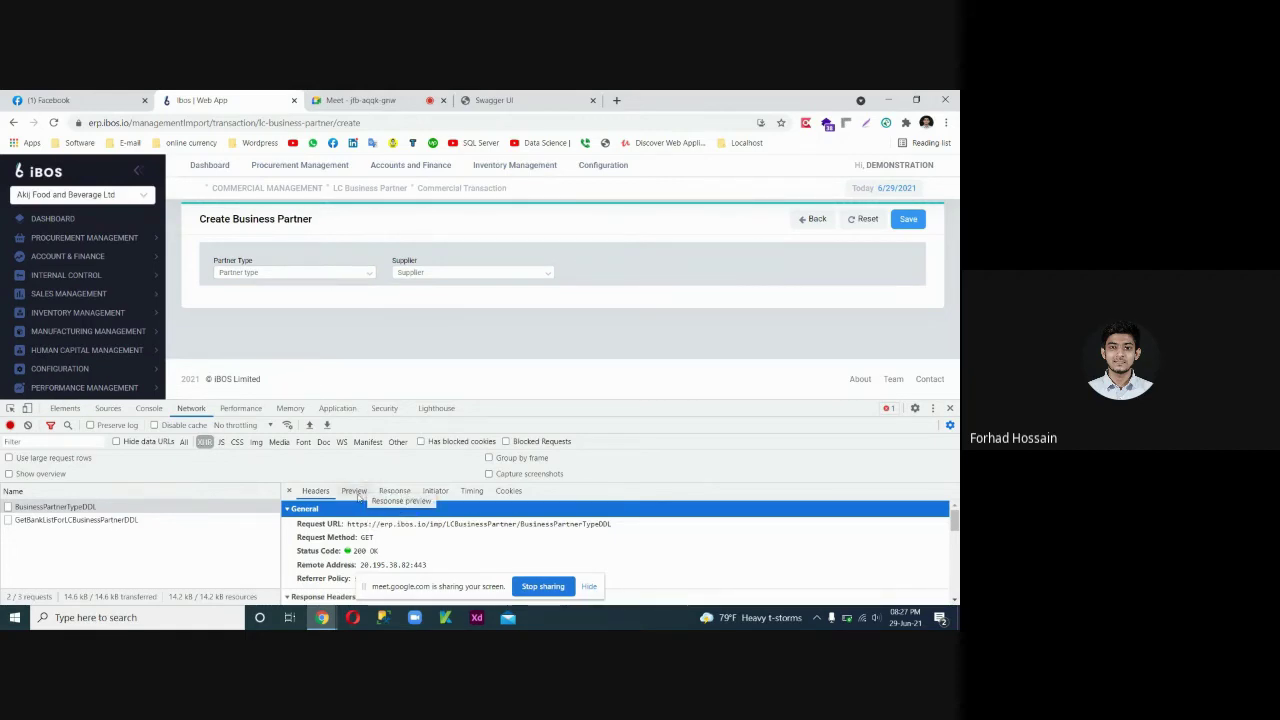
pyautogui.click(355, 491)
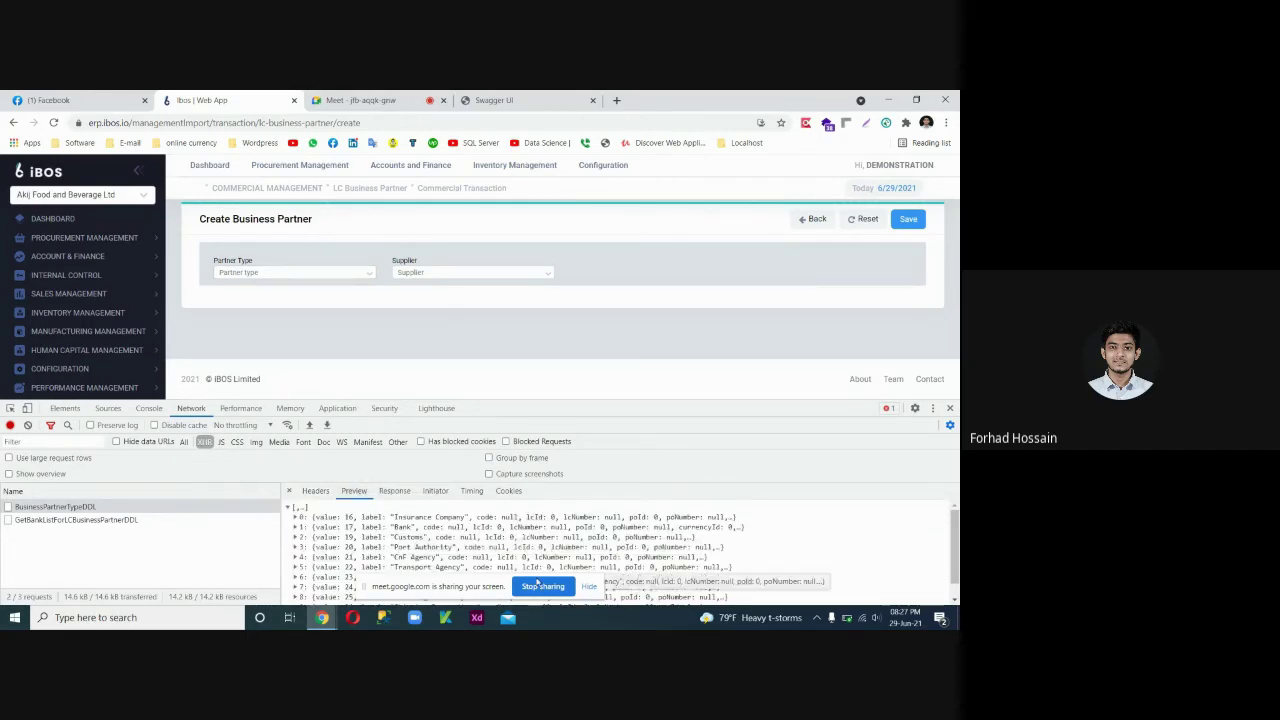
pyautogui.moveTo(631, 403); pyautogui.dragTo(631, 355)
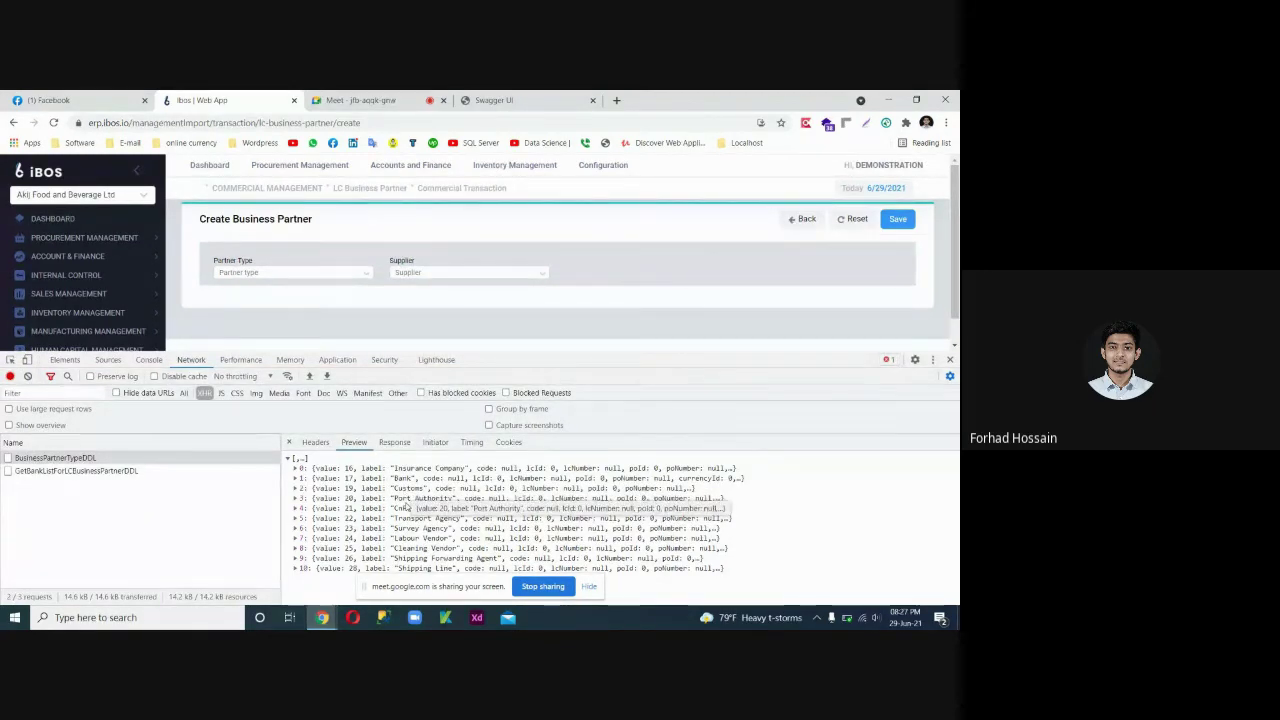
pyautogui.click(322, 278)
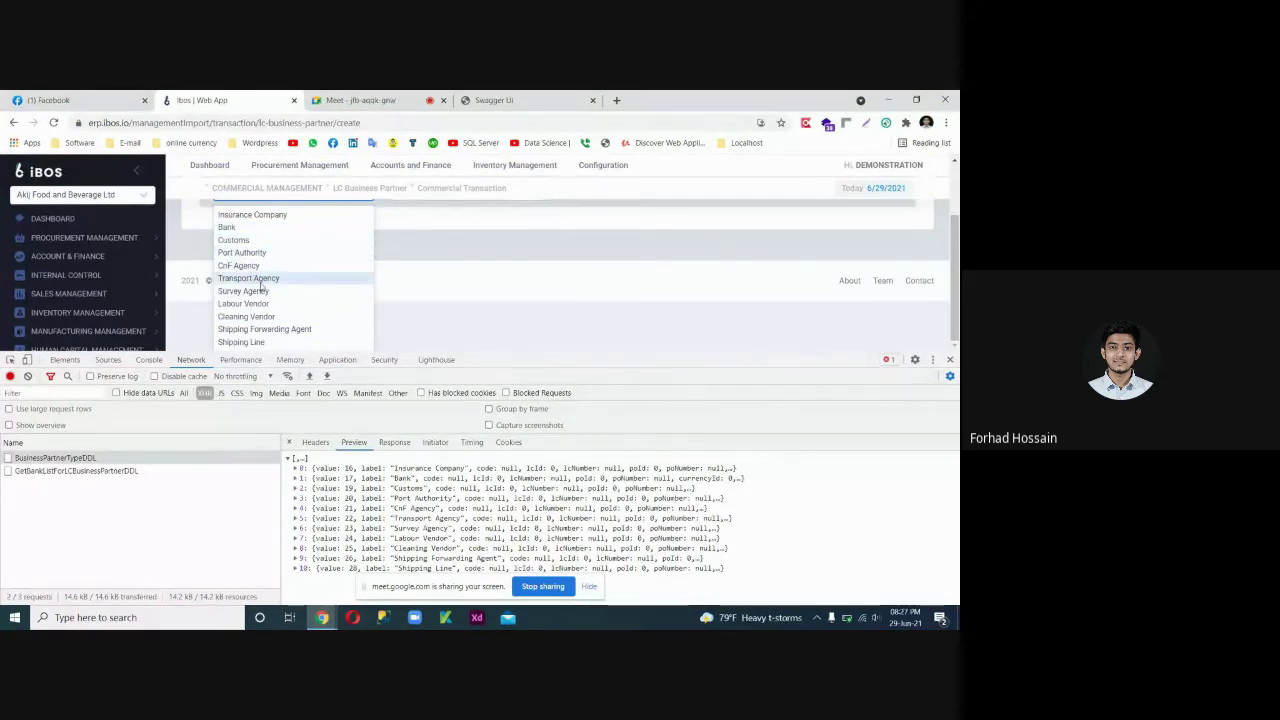
pyautogui.moveTo(330, 489); pyautogui.dragTo(328, 458)
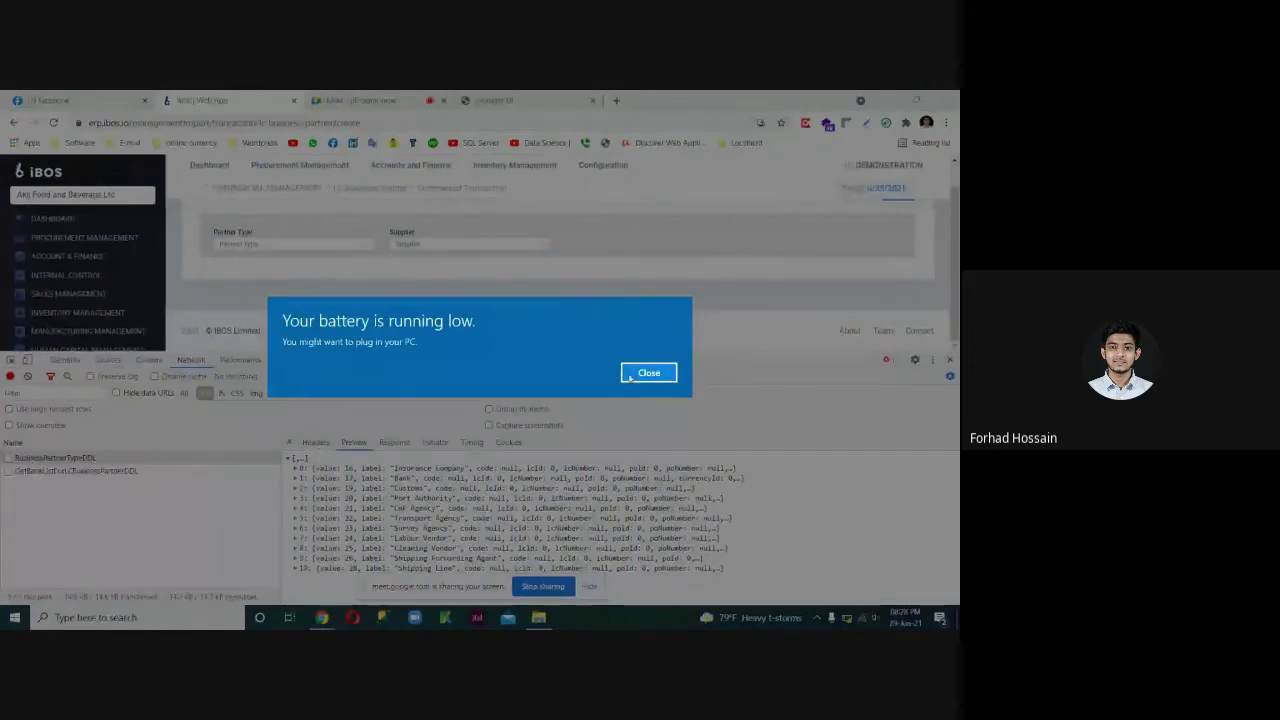
# Dismiss the battery popup, check the Partner Type options, and select the request URL in Headers.
pyautogui.click(632, 377)
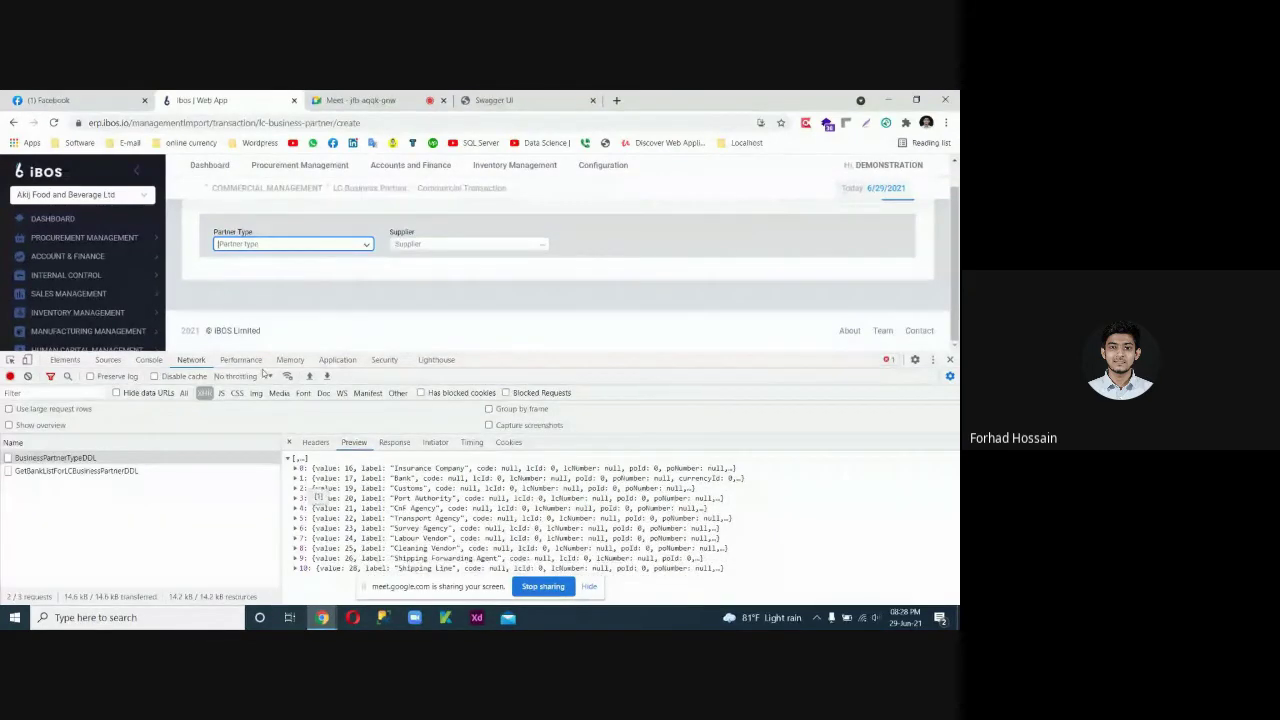
pyautogui.click(328, 246)
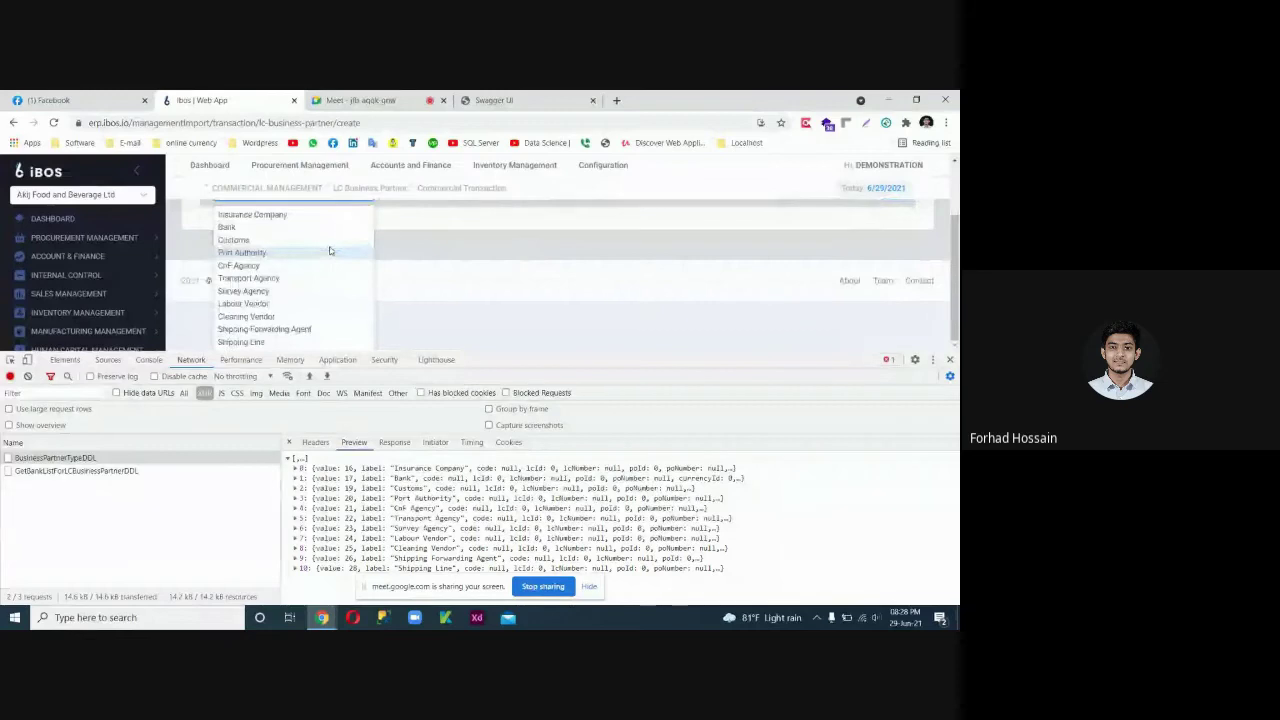
pyautogui.click(339, 277)
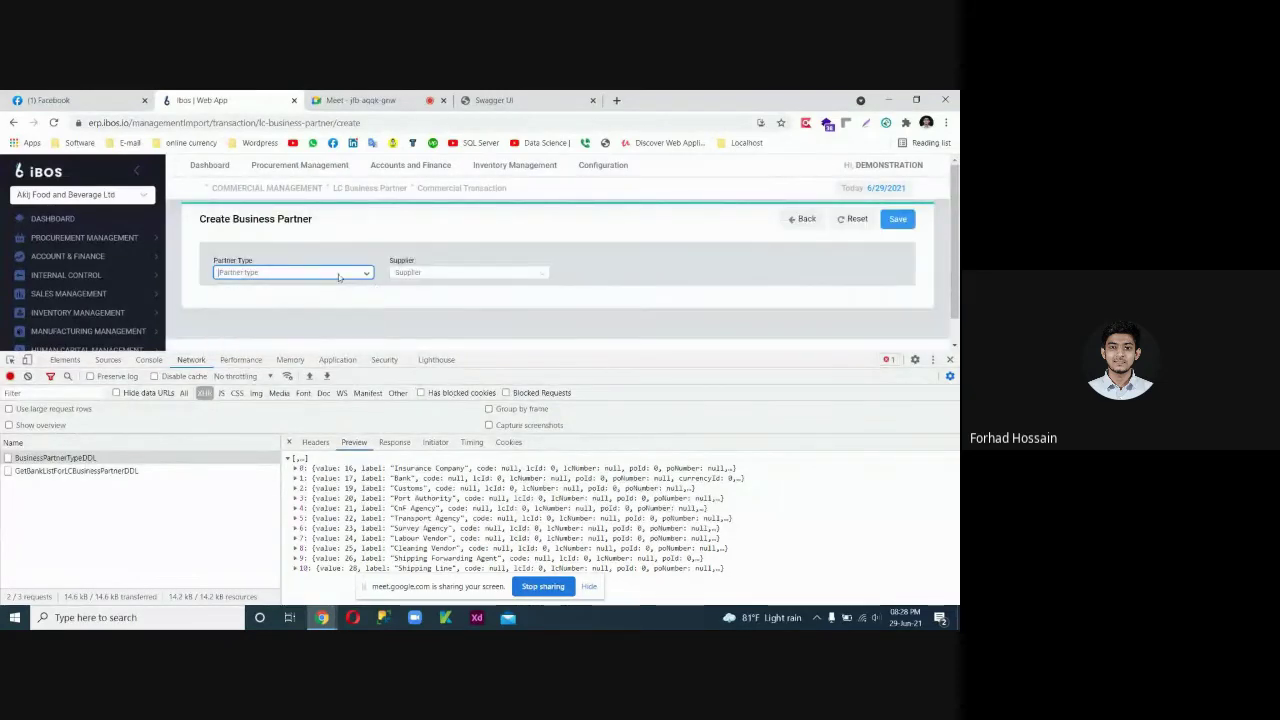
pyautogui.click(315, 443)
pyautogui.tripleClick(365, 477)
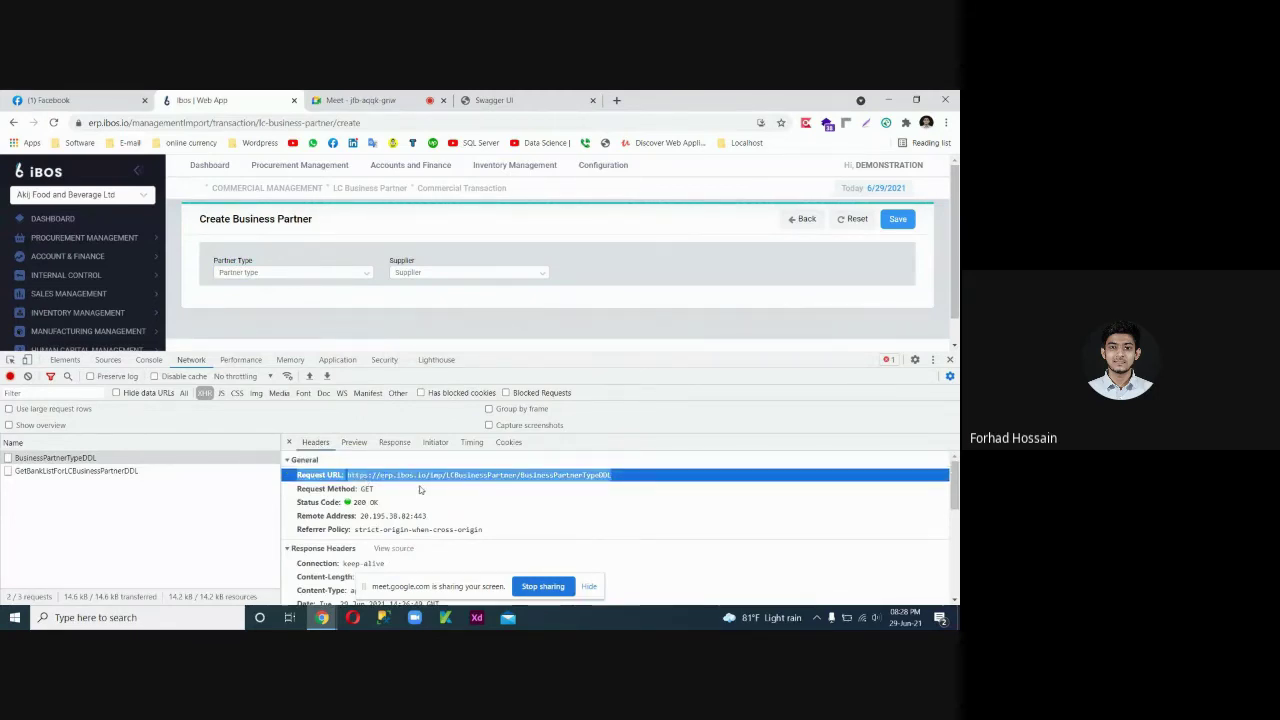
# Compare the Preview response with the Partner Type list again, then return to Headers.
pyautogui.click(353, 443)
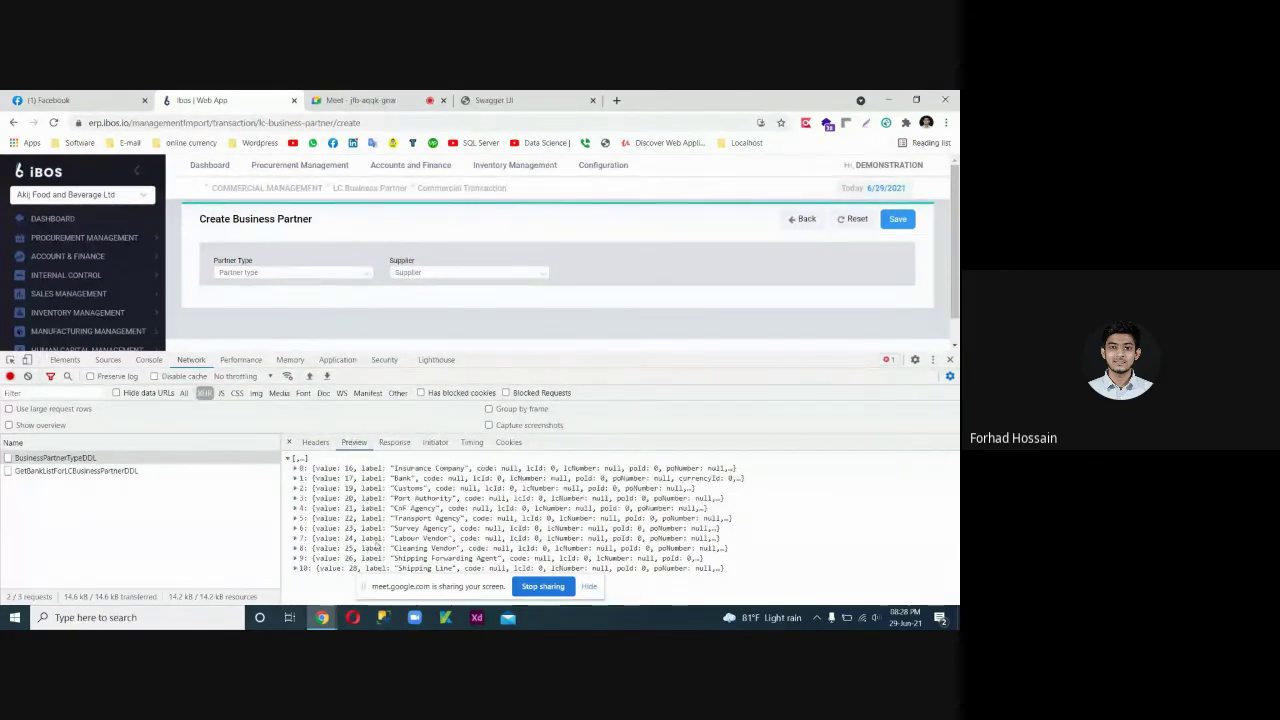
pyautogui.click(313, 274)
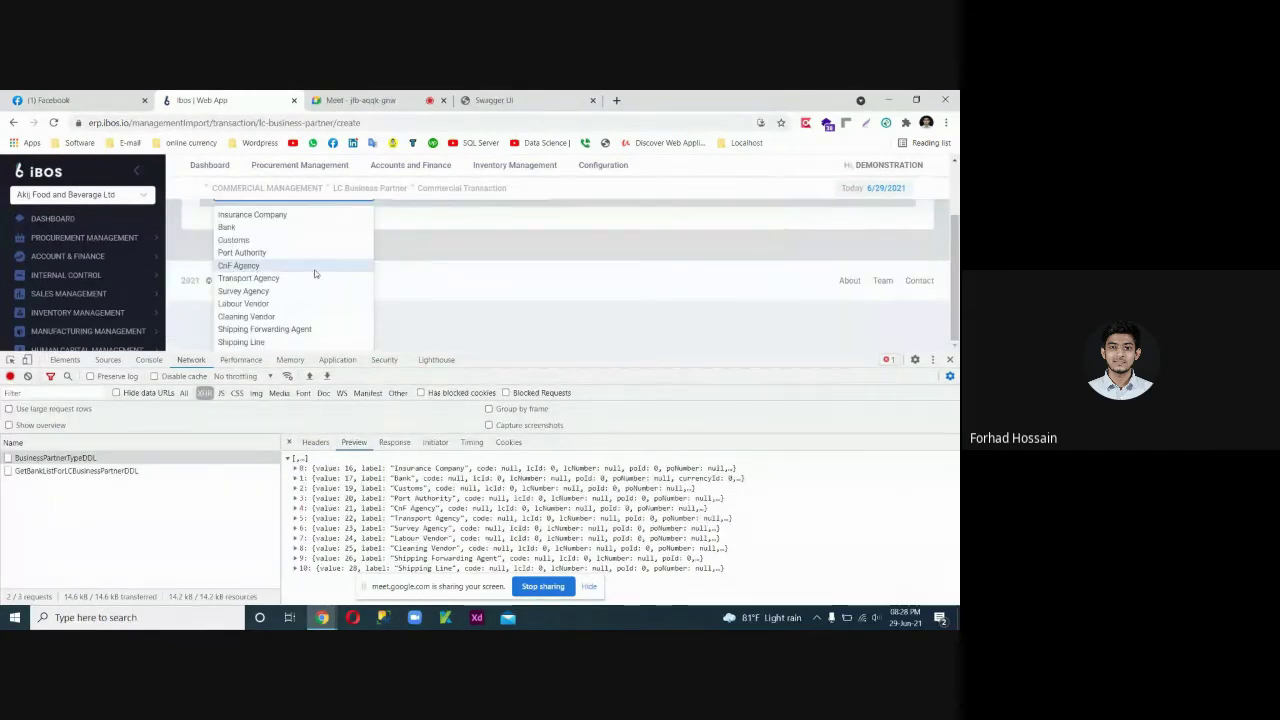
pyautogui.scroll(1, 374, 250)
pyautogui.click(358, 277)
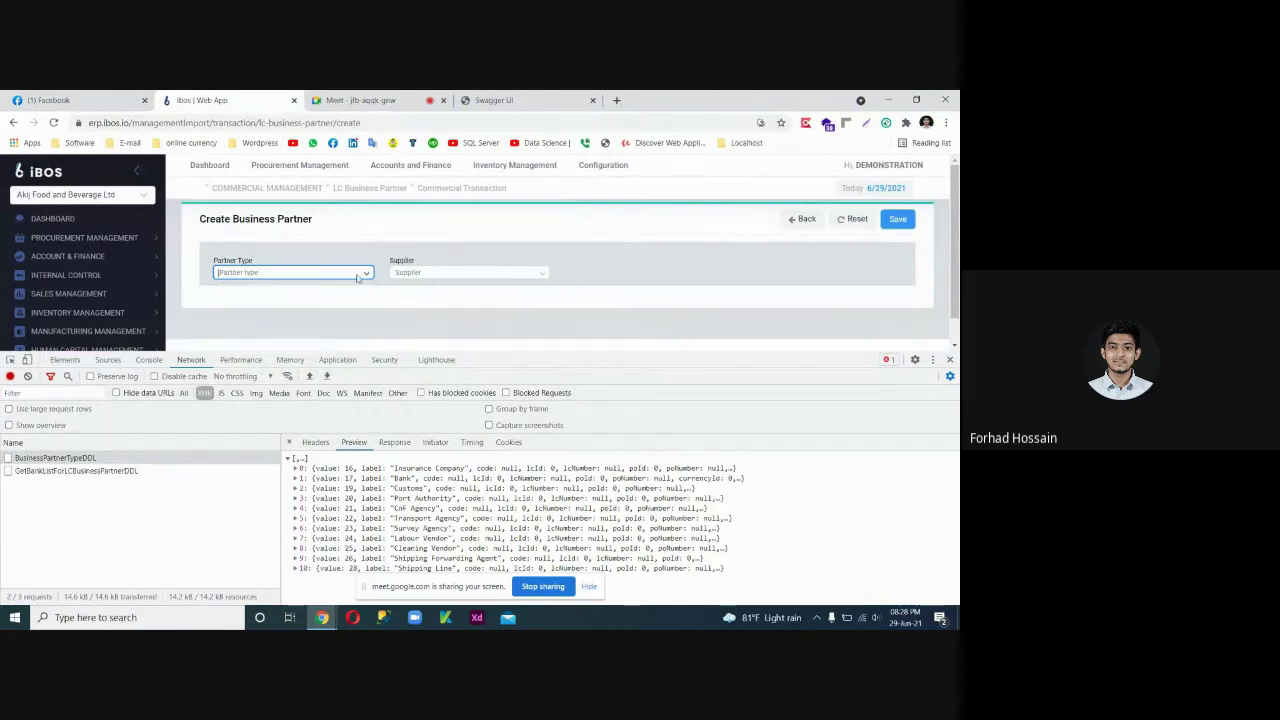
pyautogui.click(315, 442)
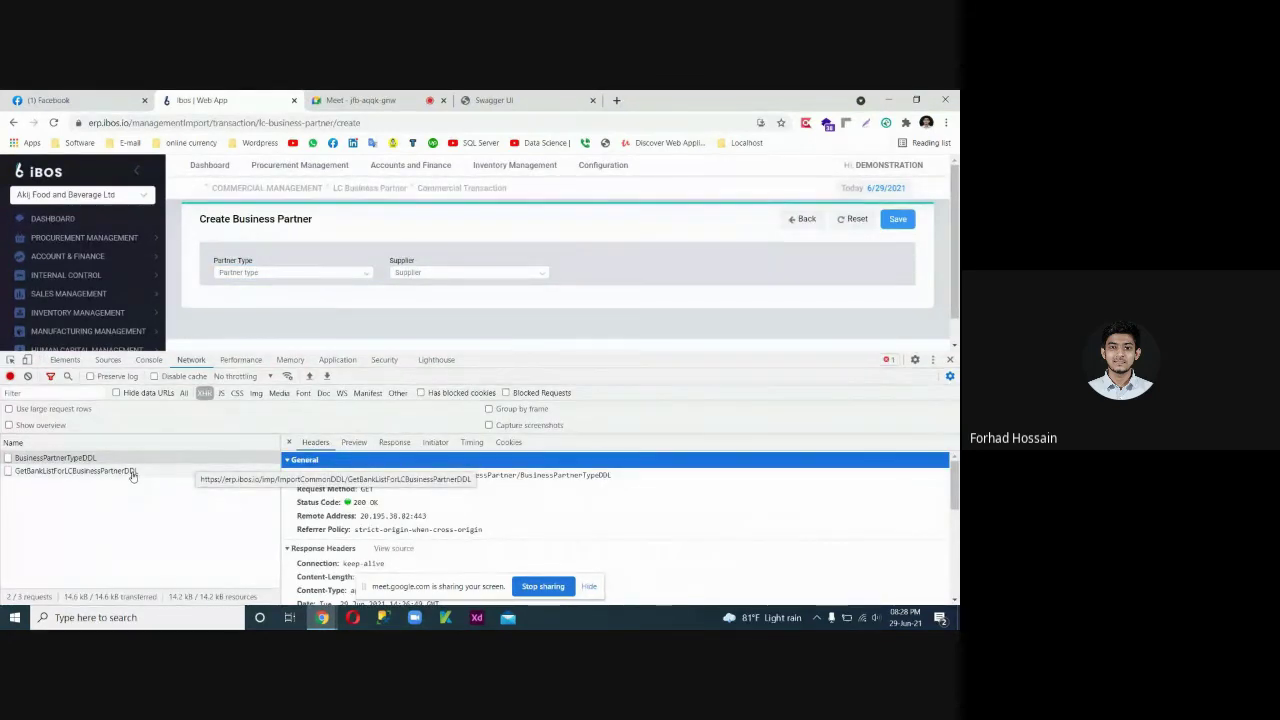
# Preview the GetBankListForLCBusinessPartnerDDL bank list while the Supplier dropdown shows No options.
pyautogui.click(58, 474)
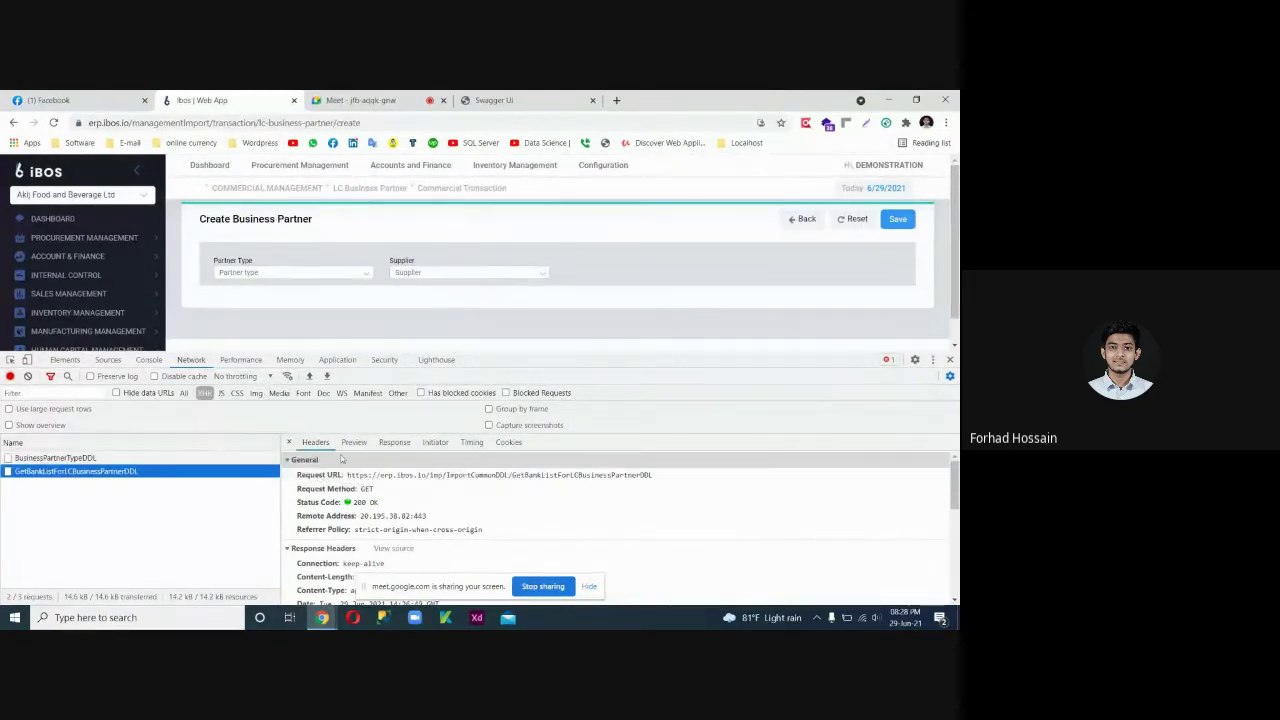
pyautogui.click(354, 442)
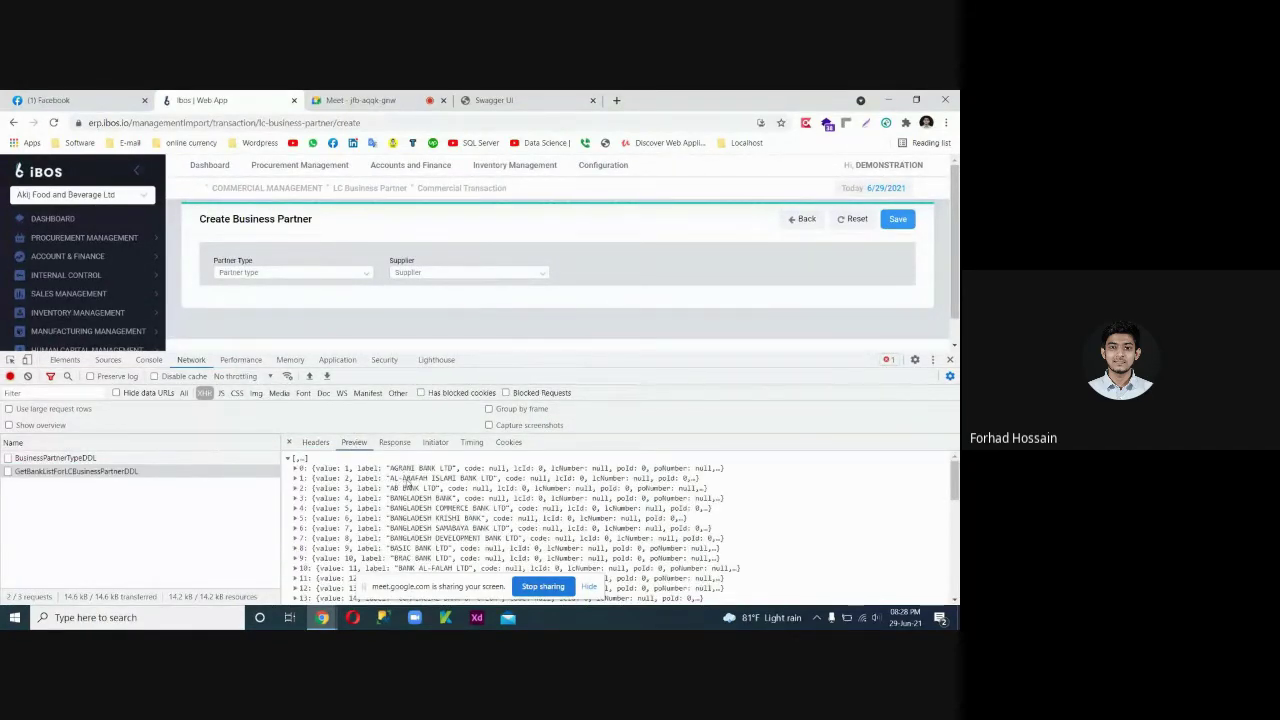
pyautogui.click(589, 586)
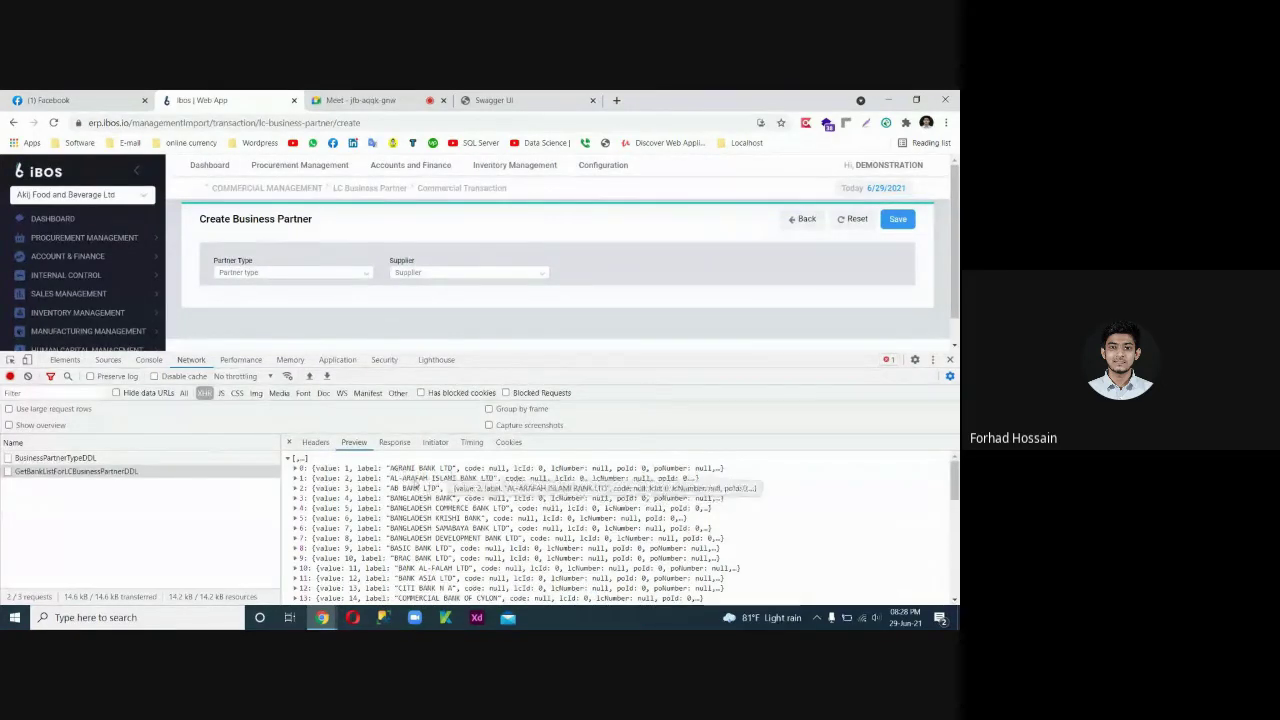
pyautogui.click(488, 272)
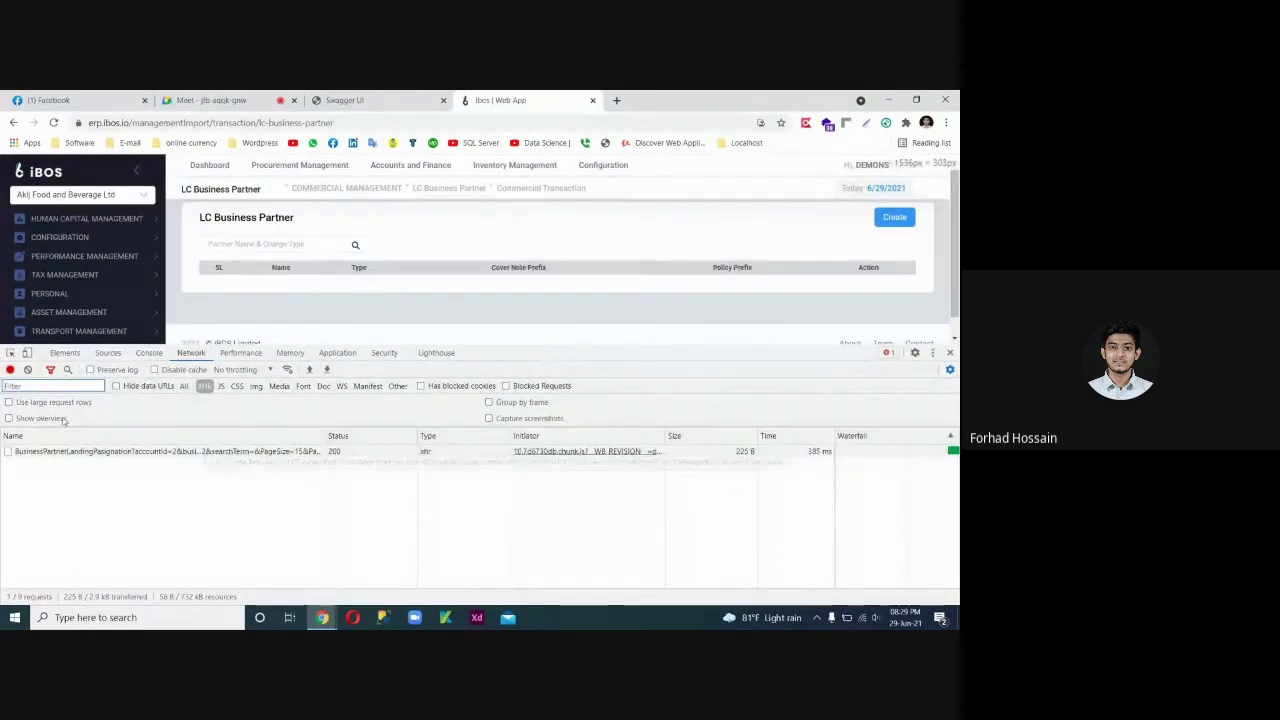
# Clear the network log, reopen Create, and copy the bank-list Request URL from Headers.
pyautogui.click(28, 370)
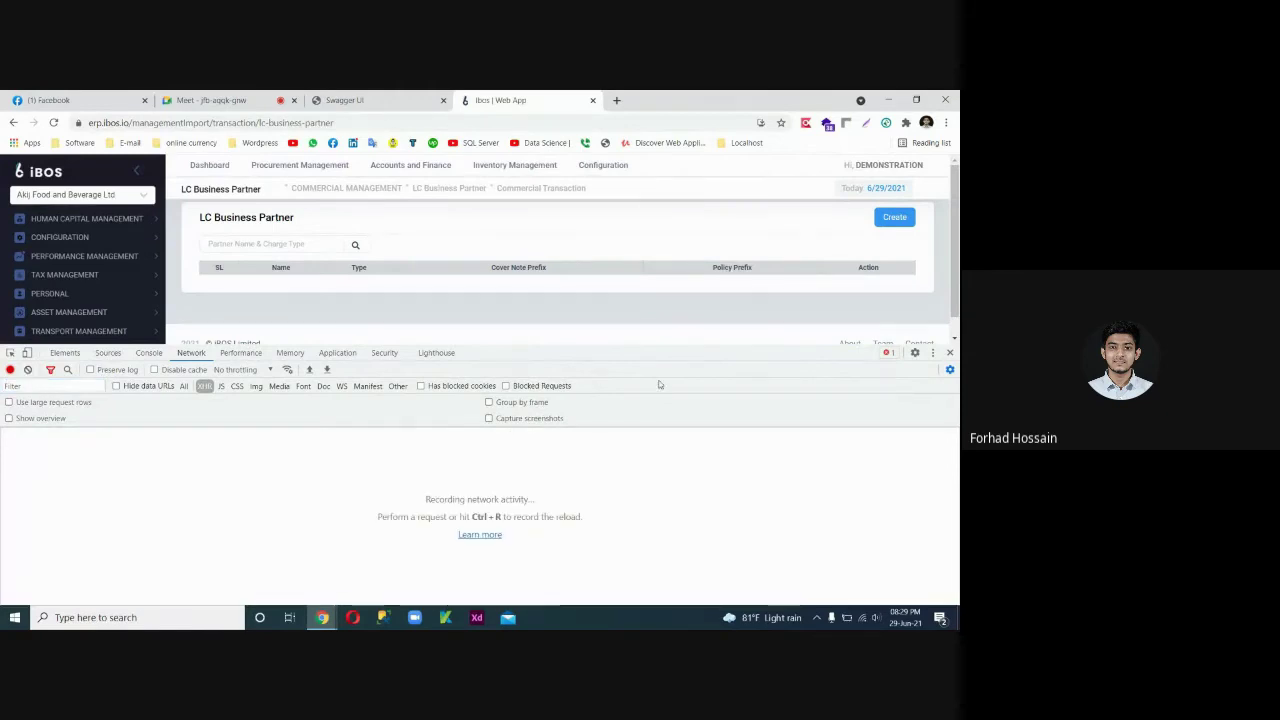
pyautogui.click(894, 217)
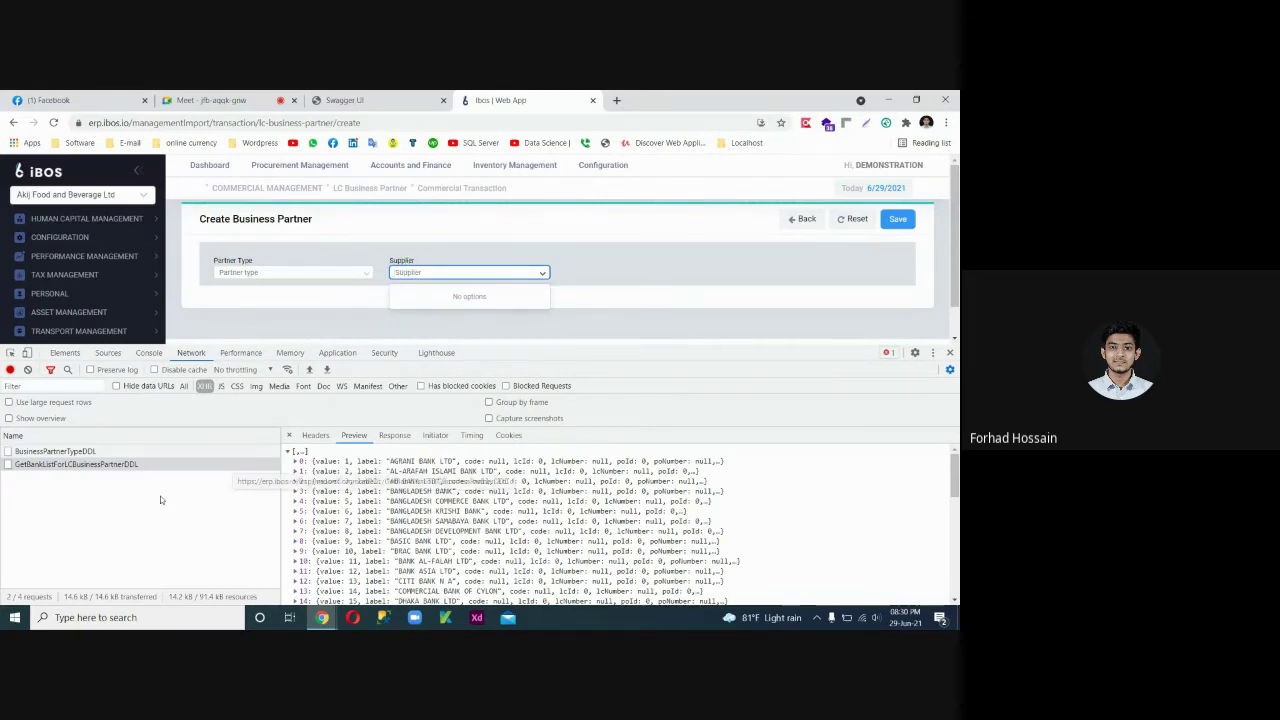
pyautogui.click(315, 435)
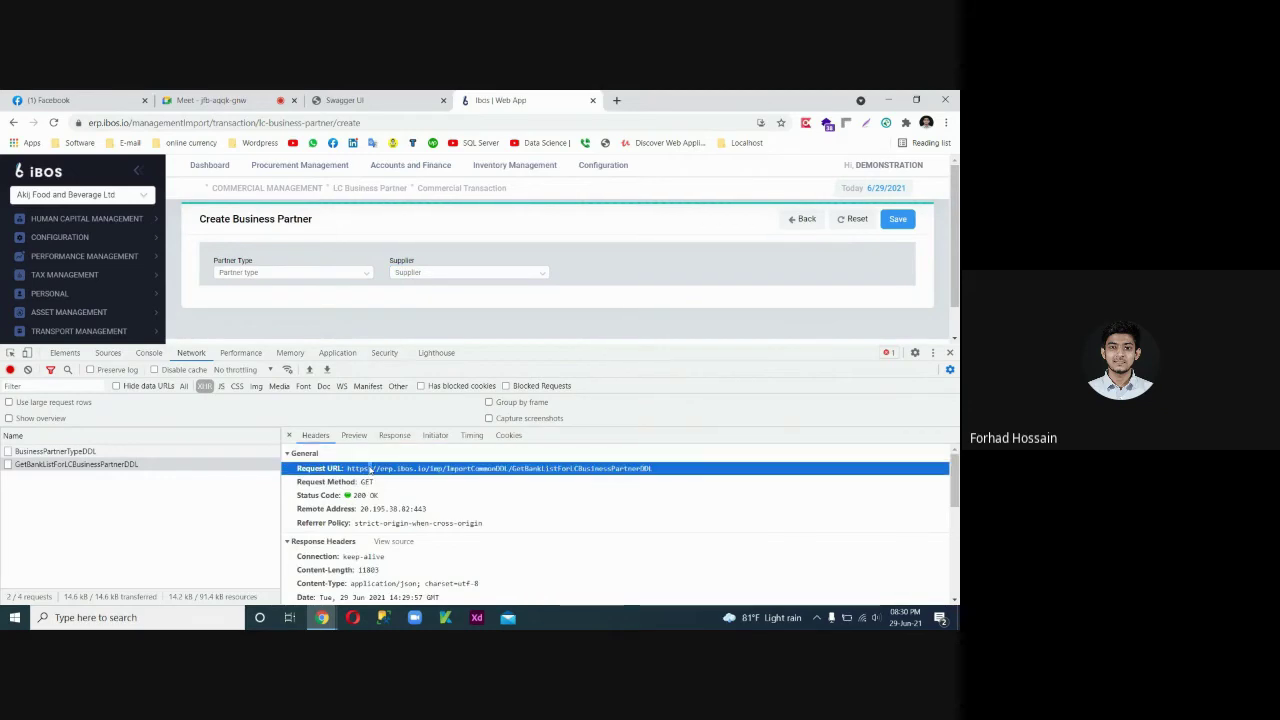
pyautogui.tripleClick(370, 470)
pyautogui.hotkey('ctrl', 'c')
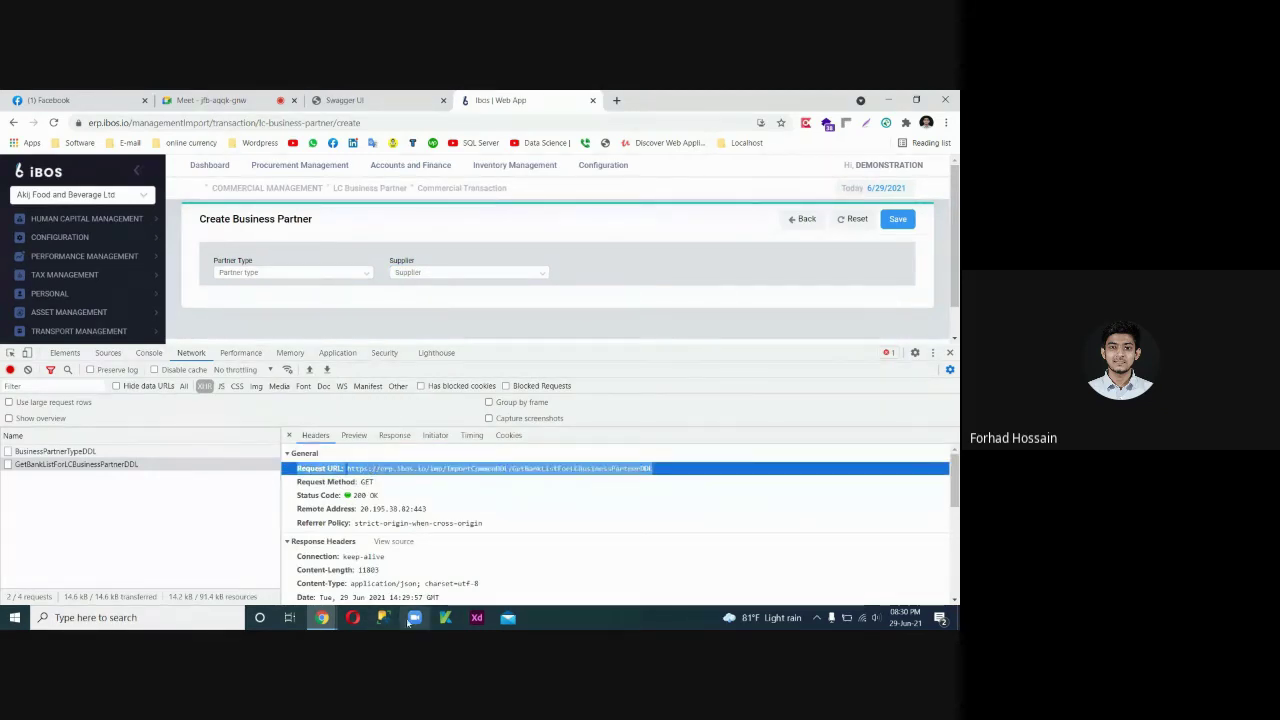
pyautogui.click(414, 617)
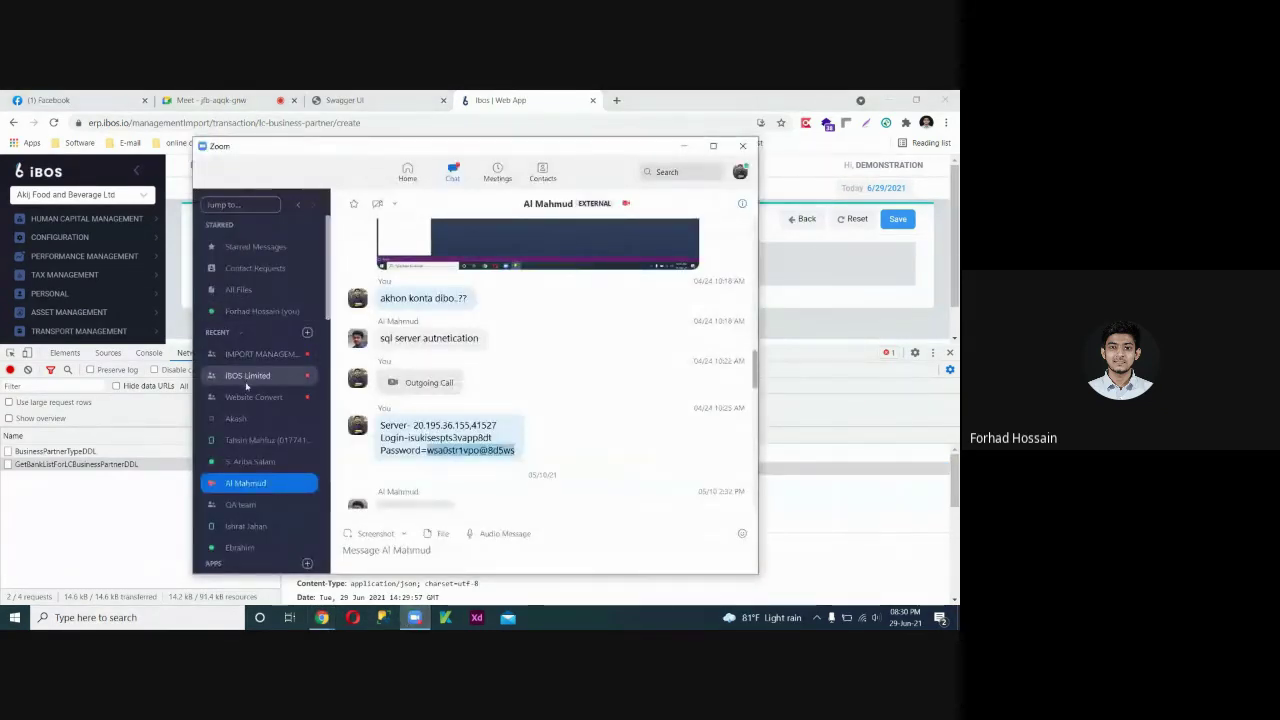
# Paste and send the bank-list Request URL in the IMPORT MANAGEMENT Zoom chat, then minimize Zoom.
pyautogui.click(256, 355)
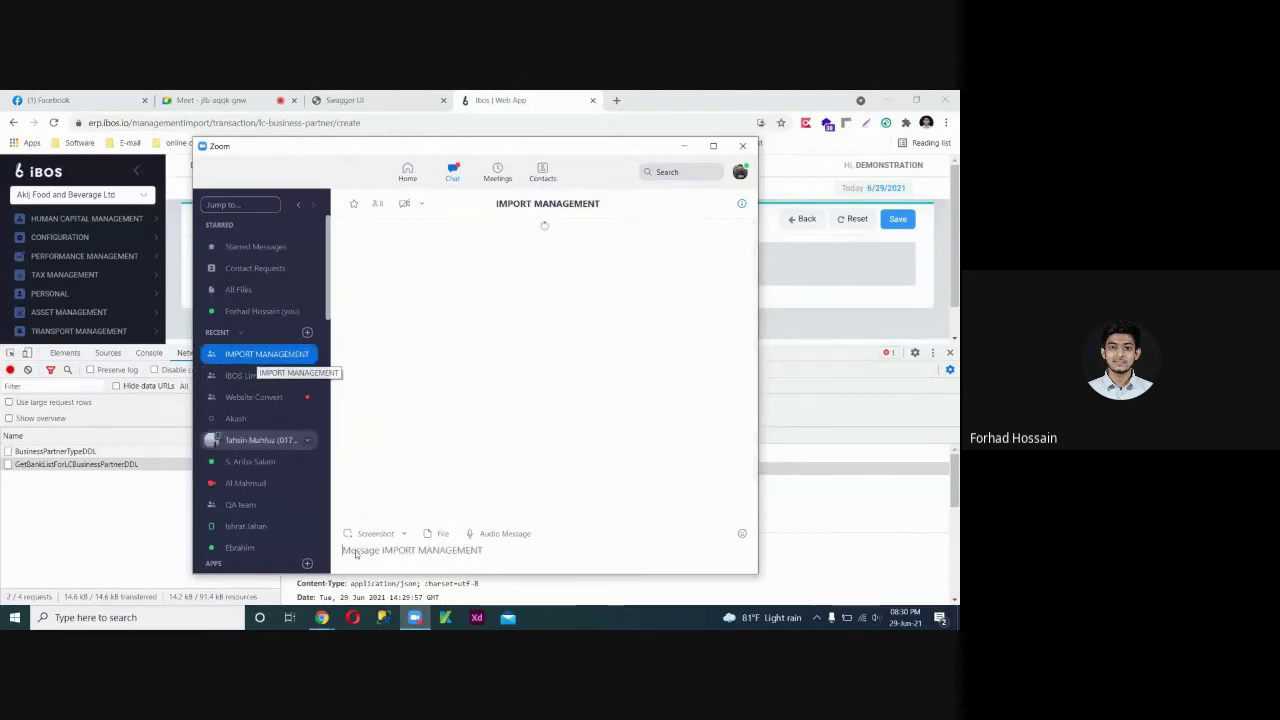
pyautogui.click(496, 550)
pyautogui.hotkey('ctrl', 'v')
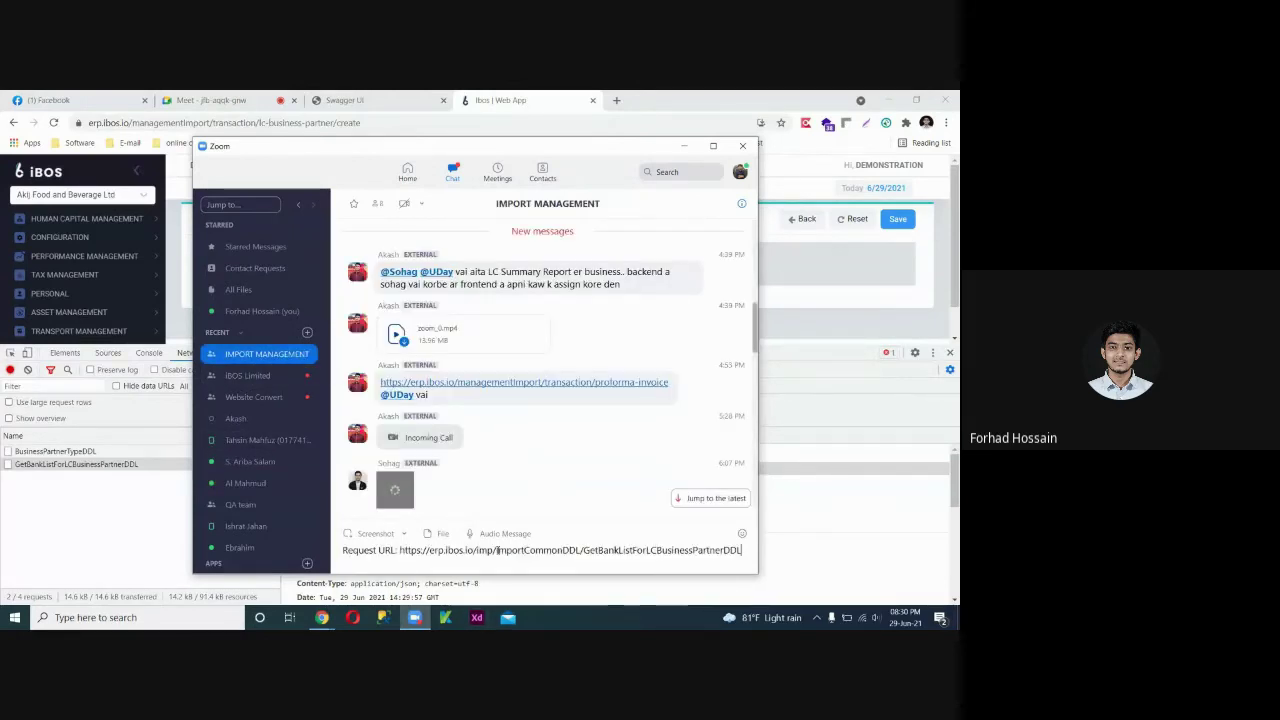
pyautogui.scroll(5, 441, 428)
pyautogui.scroll(5, 440, 428)
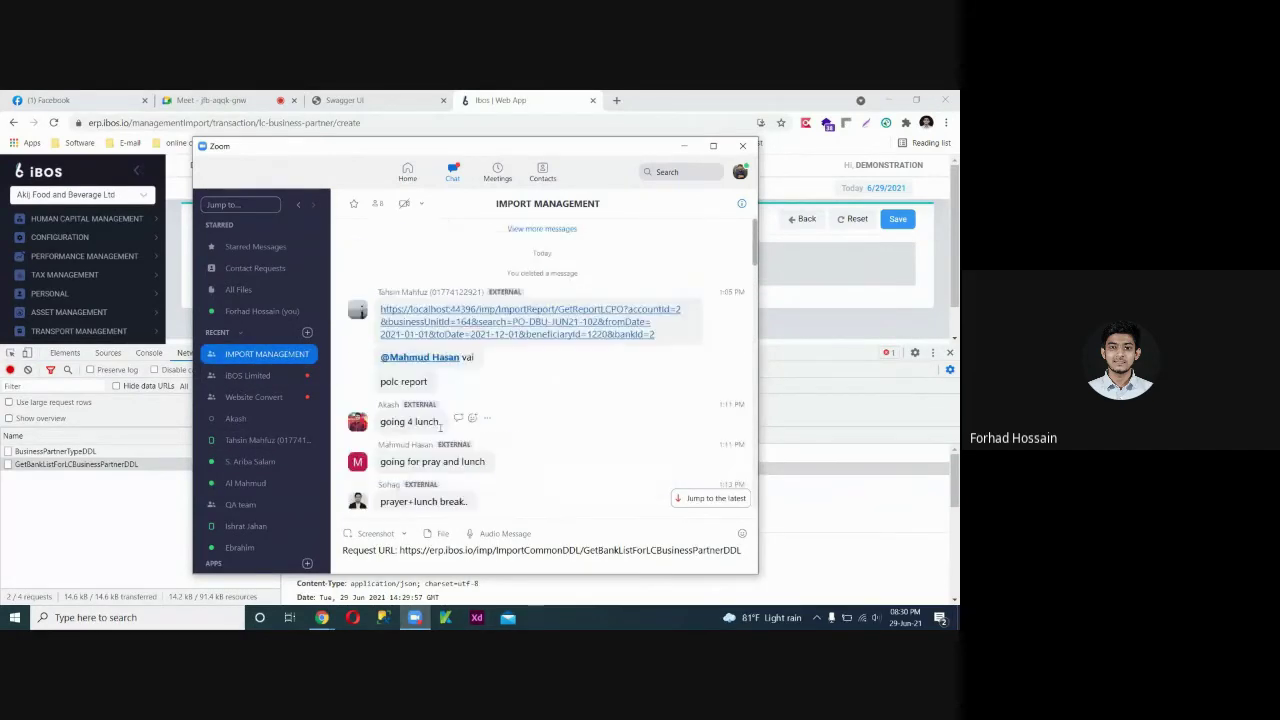
pyautogui.scroll(10, 447, 385)
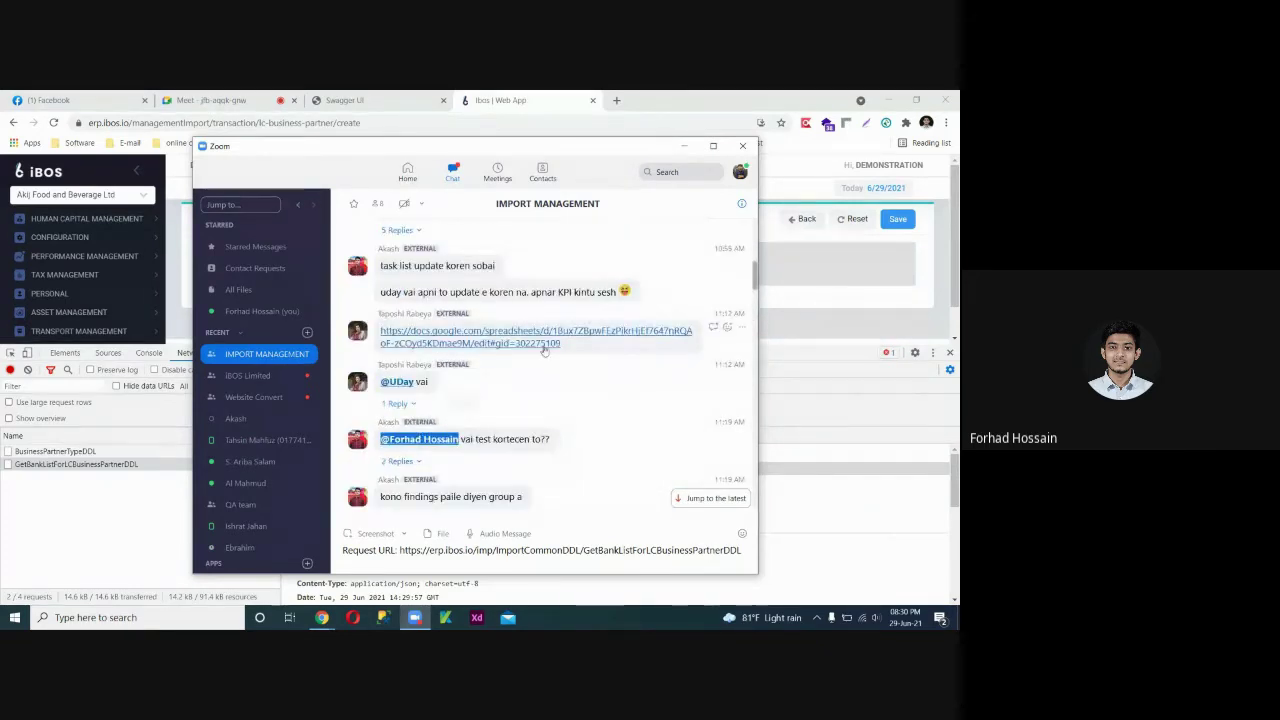
pyautogui.scroll(-5, 562, 398)
pyautogui.scroll(-4, 563, 402)
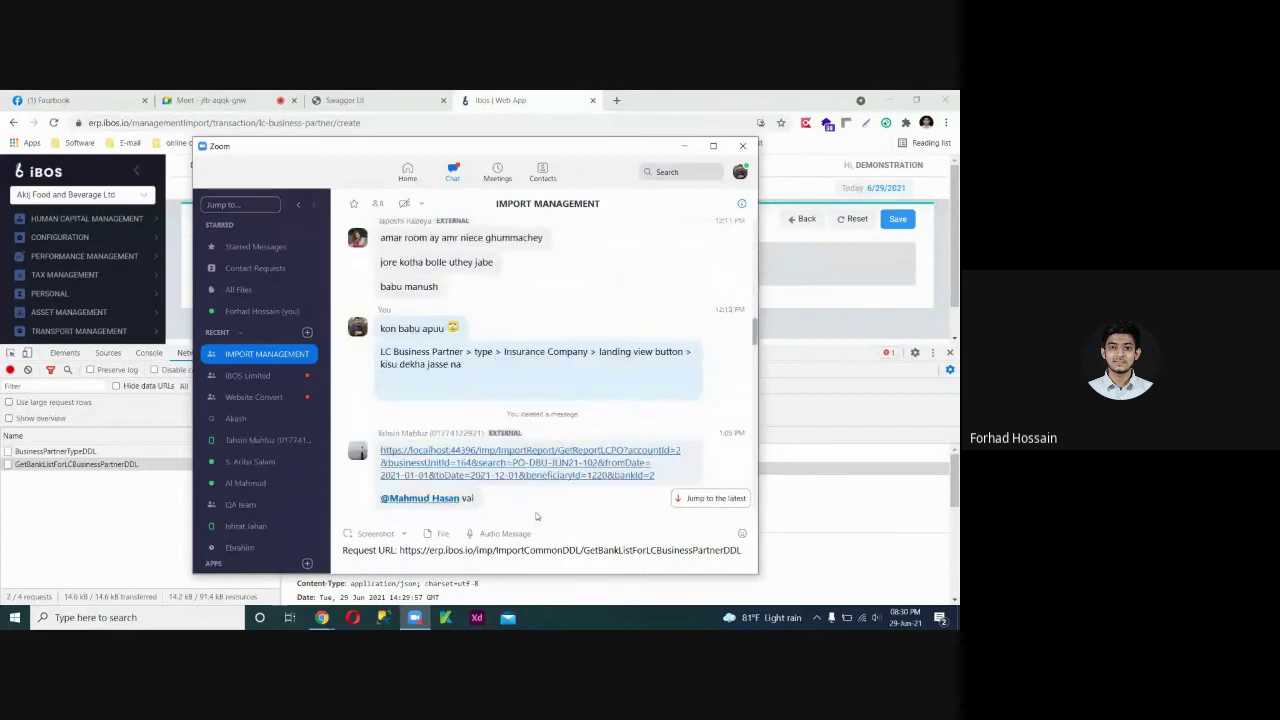
pyautogui.press('Return')
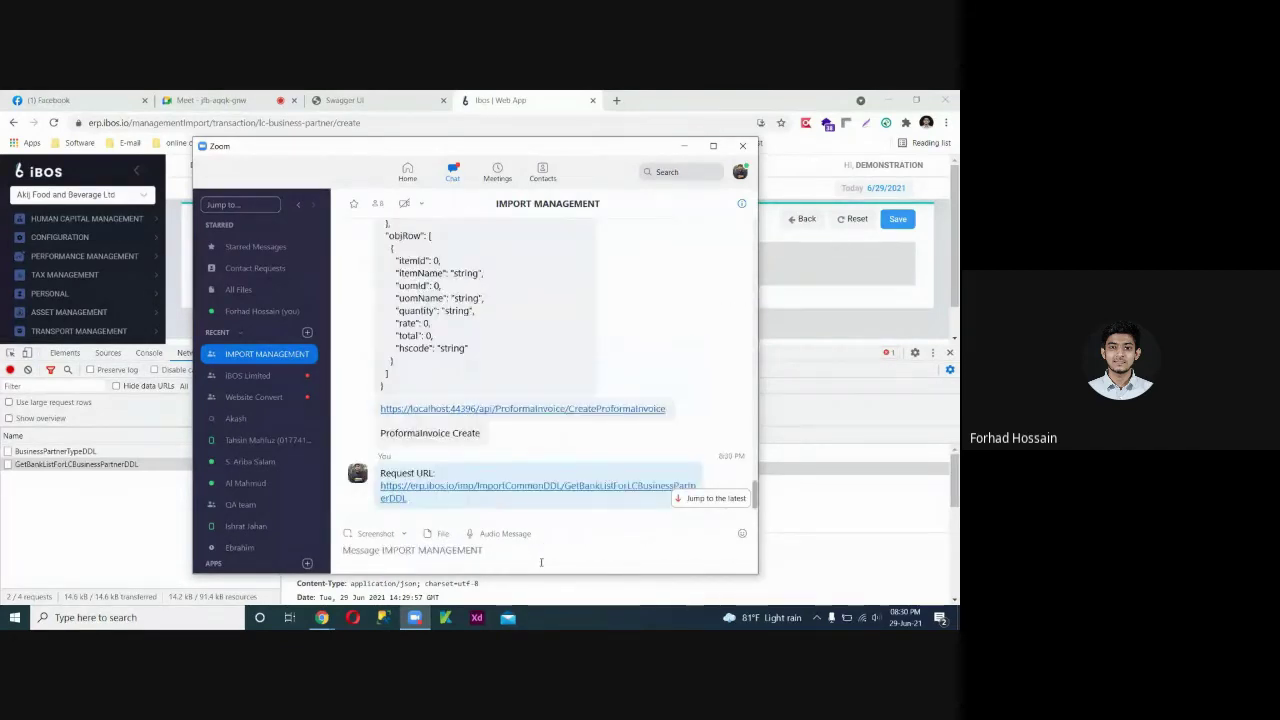
pyautogui.click(686, 150)
pyautogui.click(452, 275)
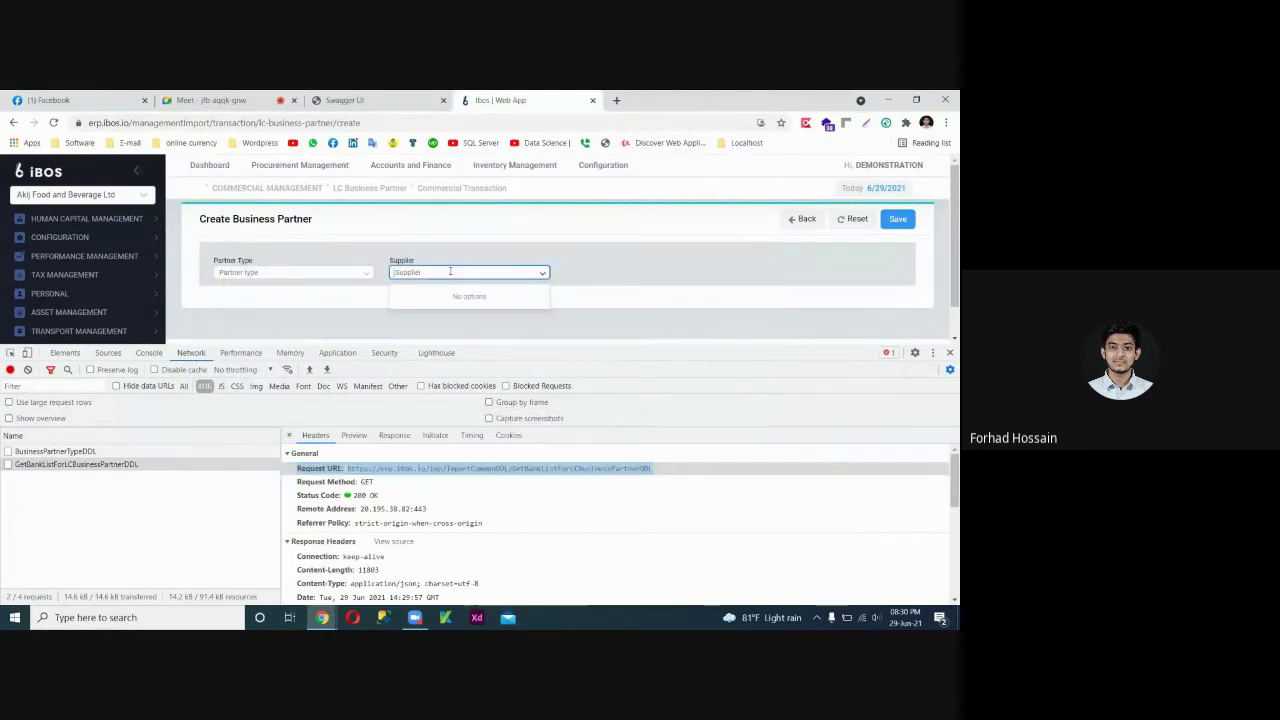
# Check the bank-list Preview and Headers while the Supplier dropdown stays empty.
pyautogui.click(355, 436)
pyautogui.scroll(-5, 390, 540)
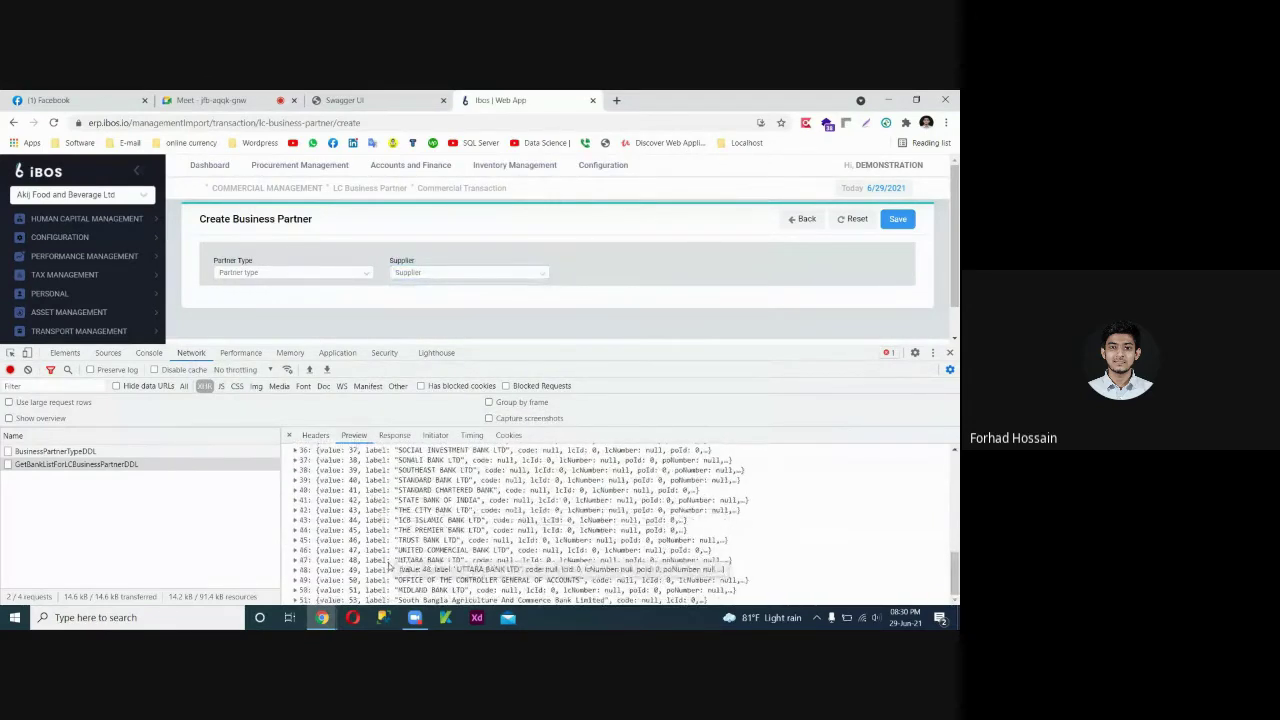
pyautogui.scroll(5, 390, 540)
pyautogui.click(315, 436)
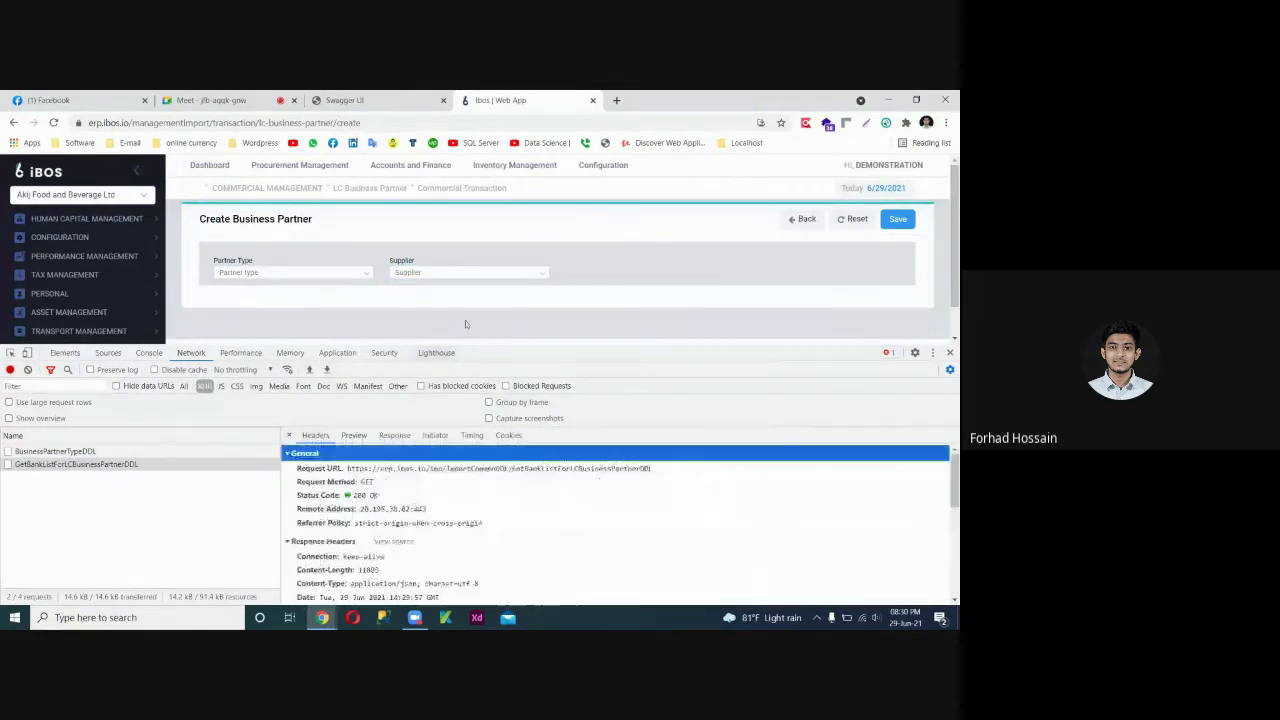
pyautogui.click(480, 277)
pyautogui.click(591, 289)
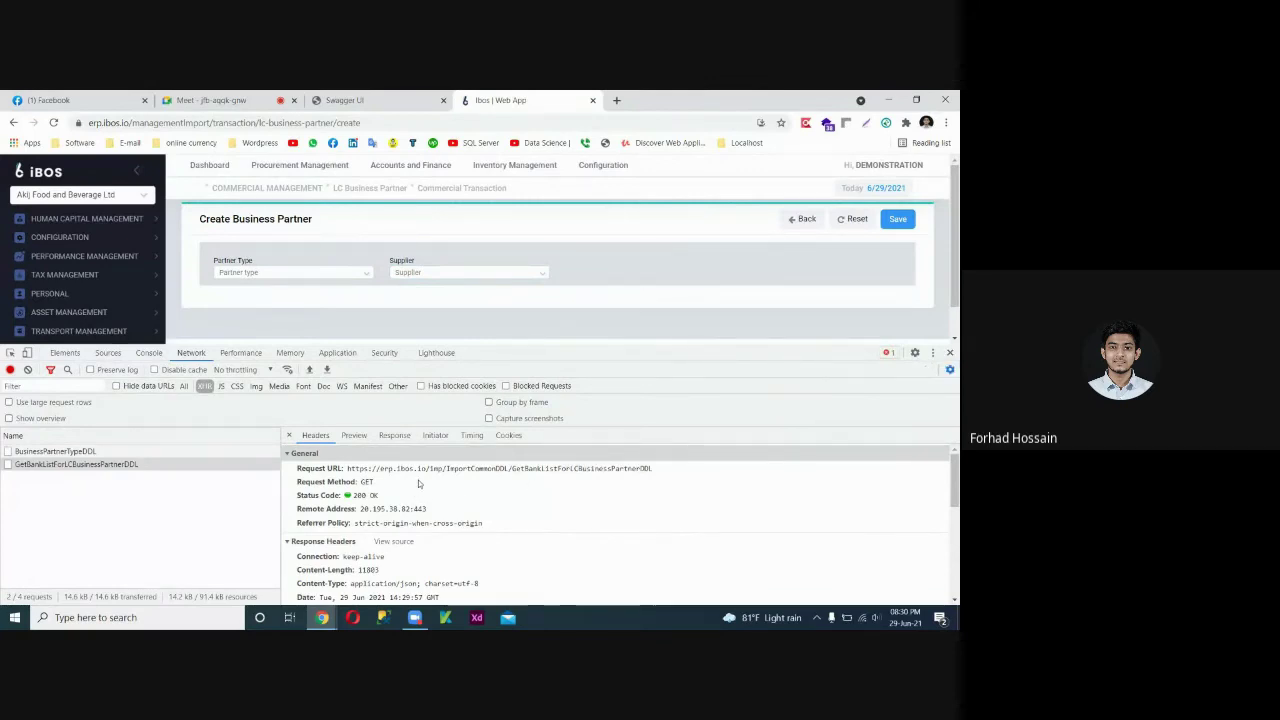
pyautogui.click(343, 458)
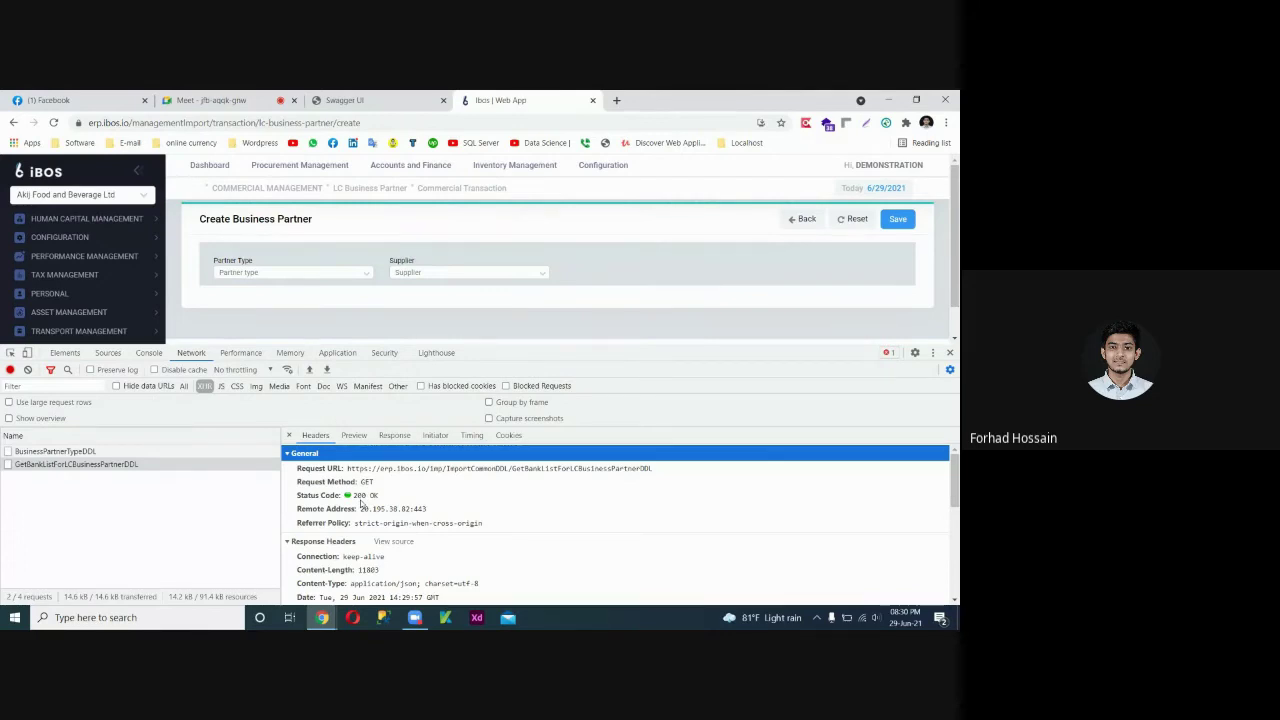
# Recheck the returned bank list against the empty Supplier choices, then return to Headers.
pyautogui.click(353, 437)
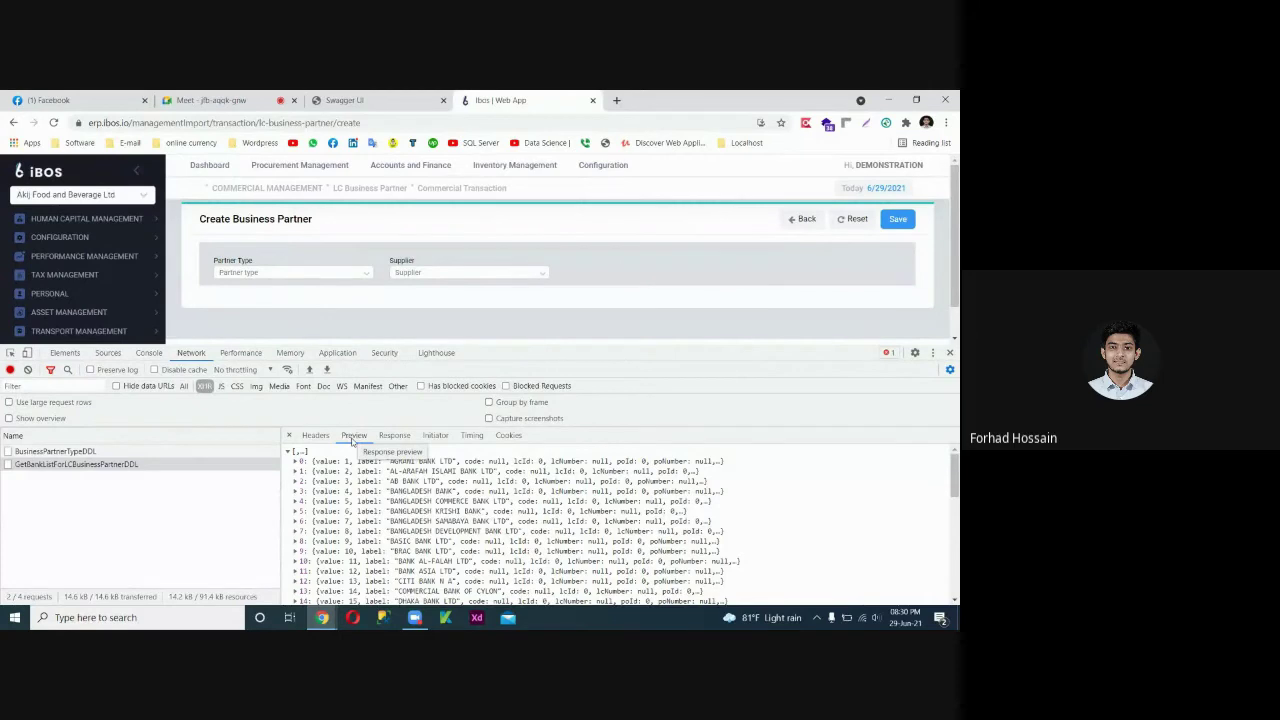
pyautogui.scroll(-3, 375, 570)
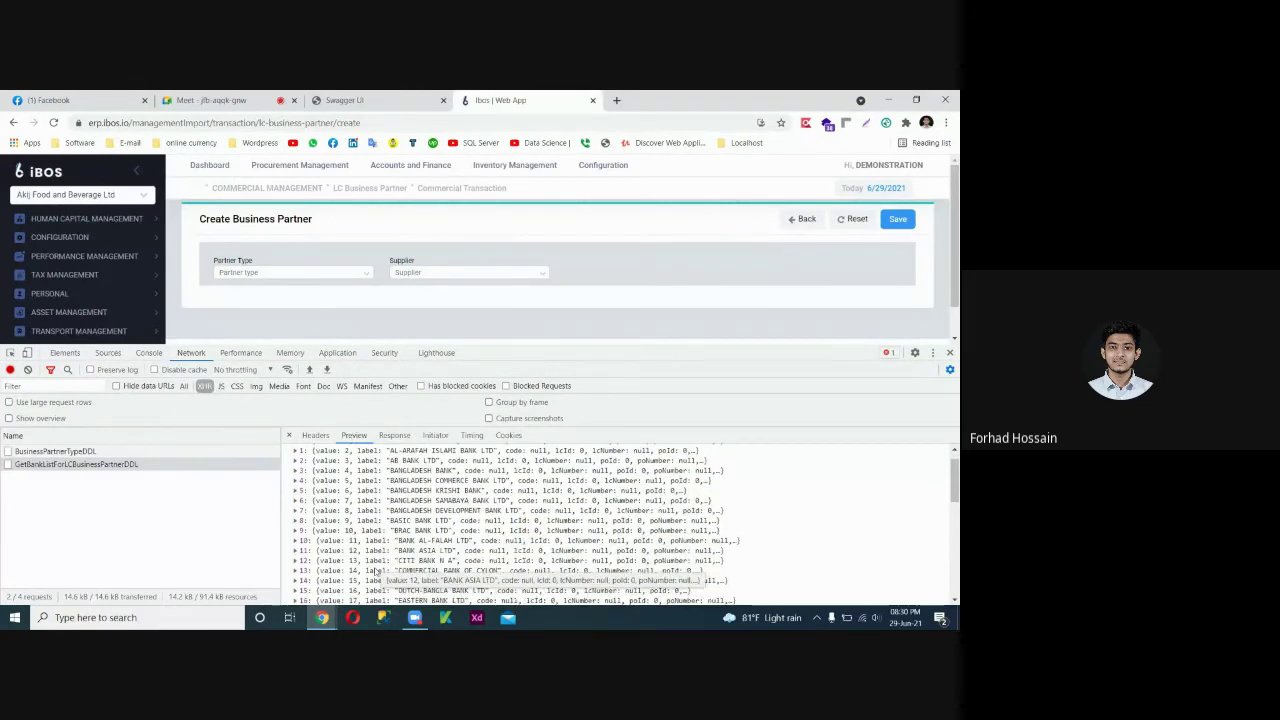
pyautogui.scroll(5, 375, 570)
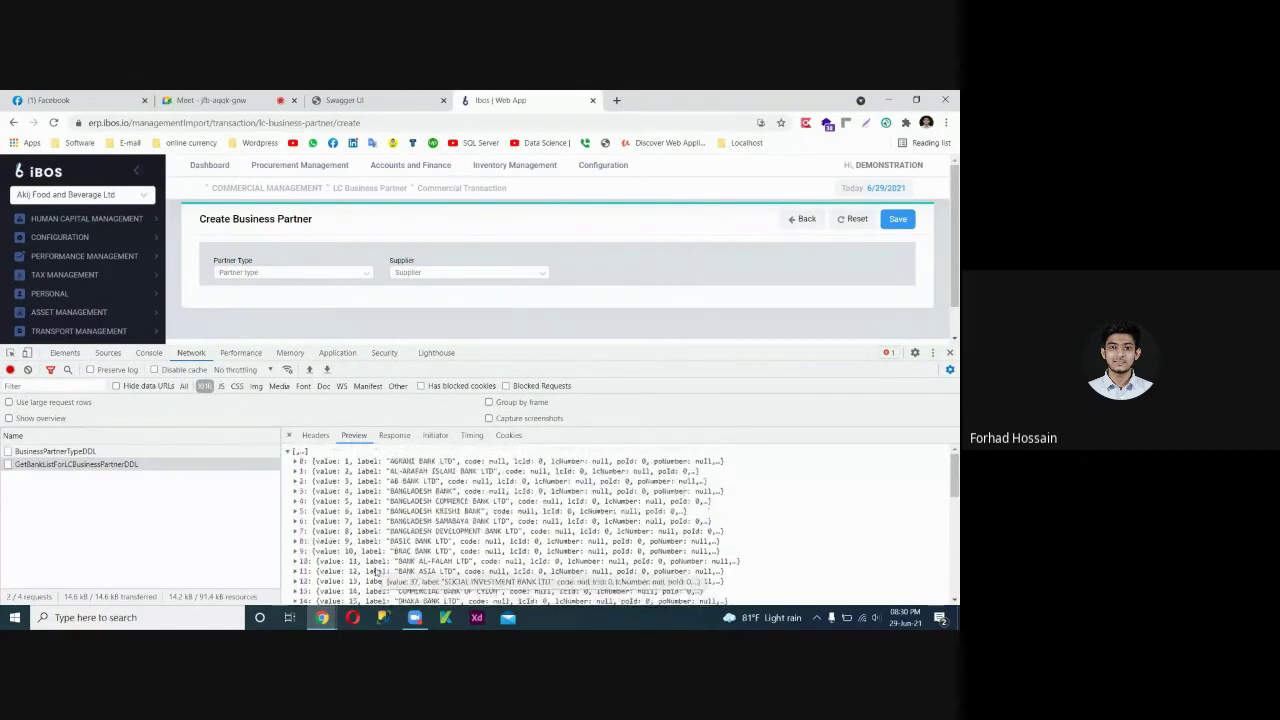
pyautogui.click(443, 270)
pyautogui.click(563, 271)
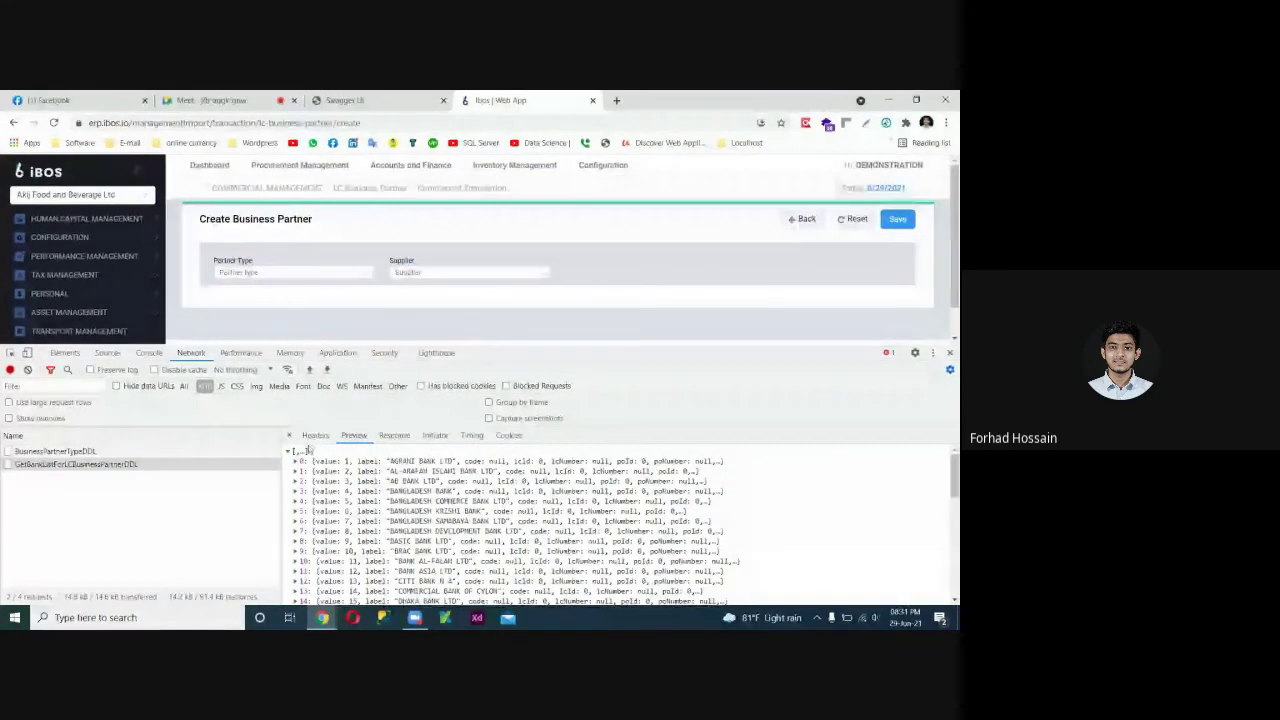
pyautogui.click(315, 435)
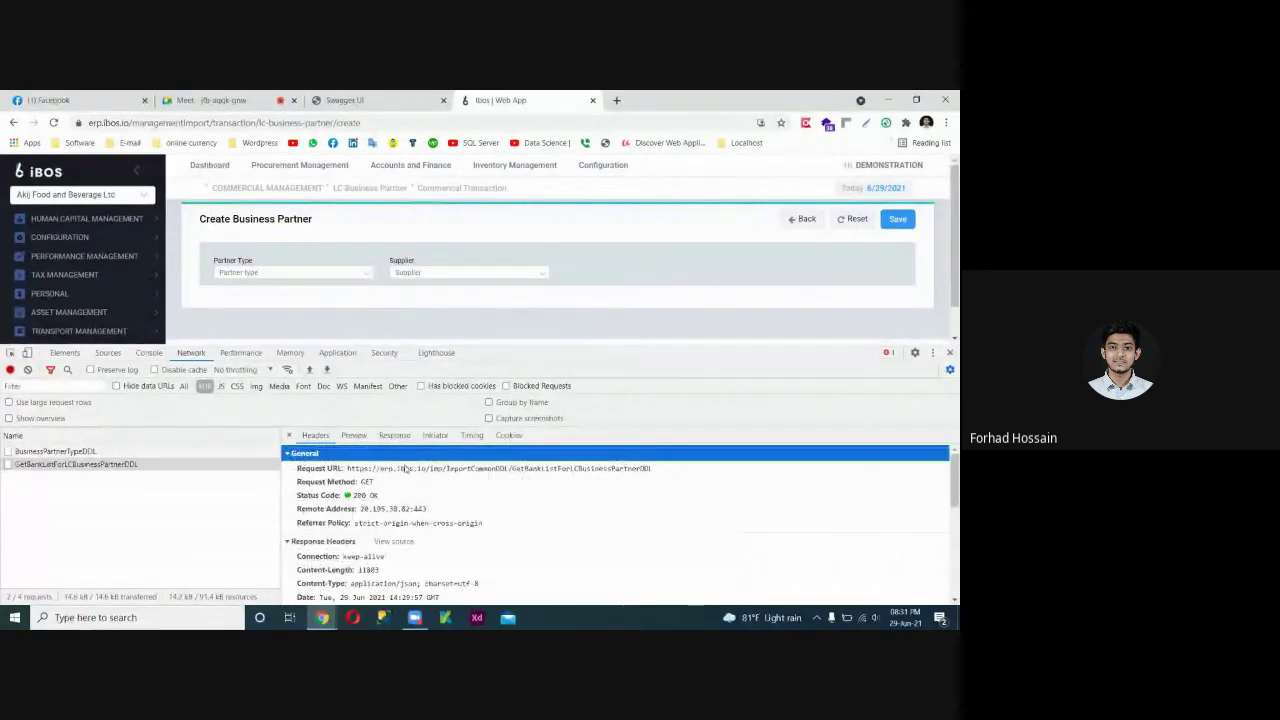
pyautogui.scroll(-10, 415, 530)
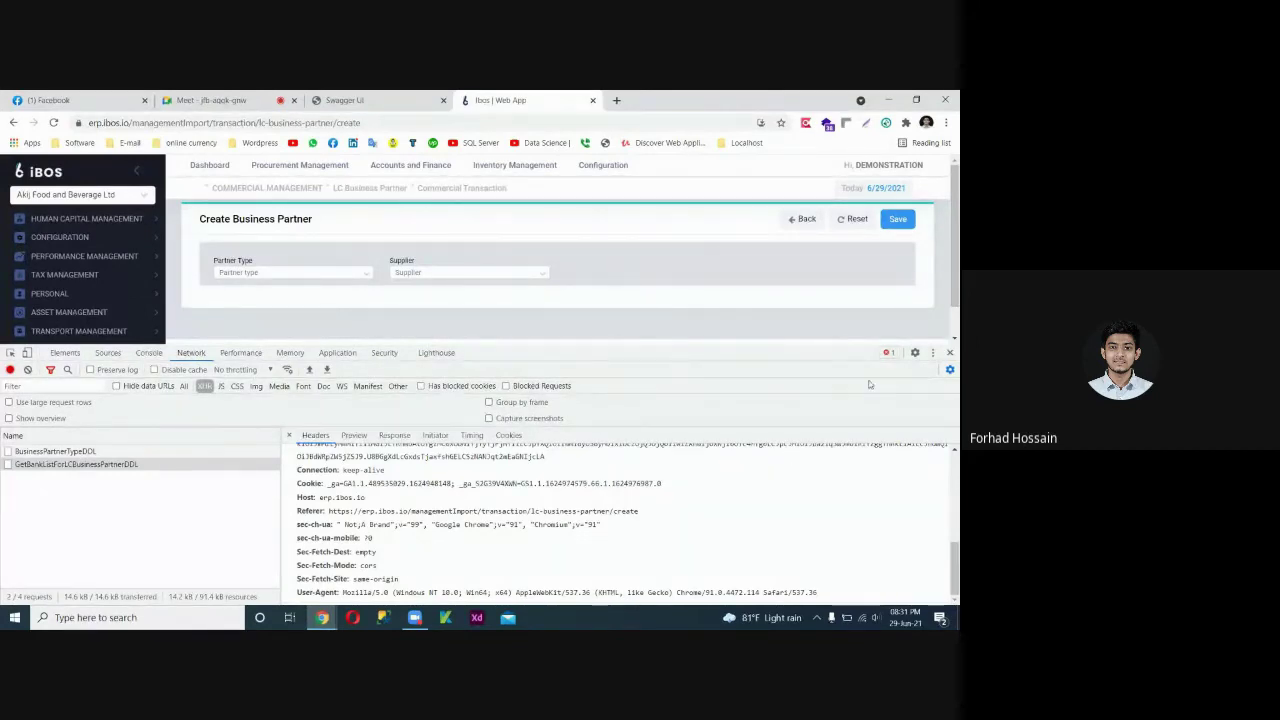
# Resize the DevTools panel to show the 200 OK bank-list request alongside the form.
pyautogui.moveTo(792, 357); pyautogui.dragTo(792, 460)
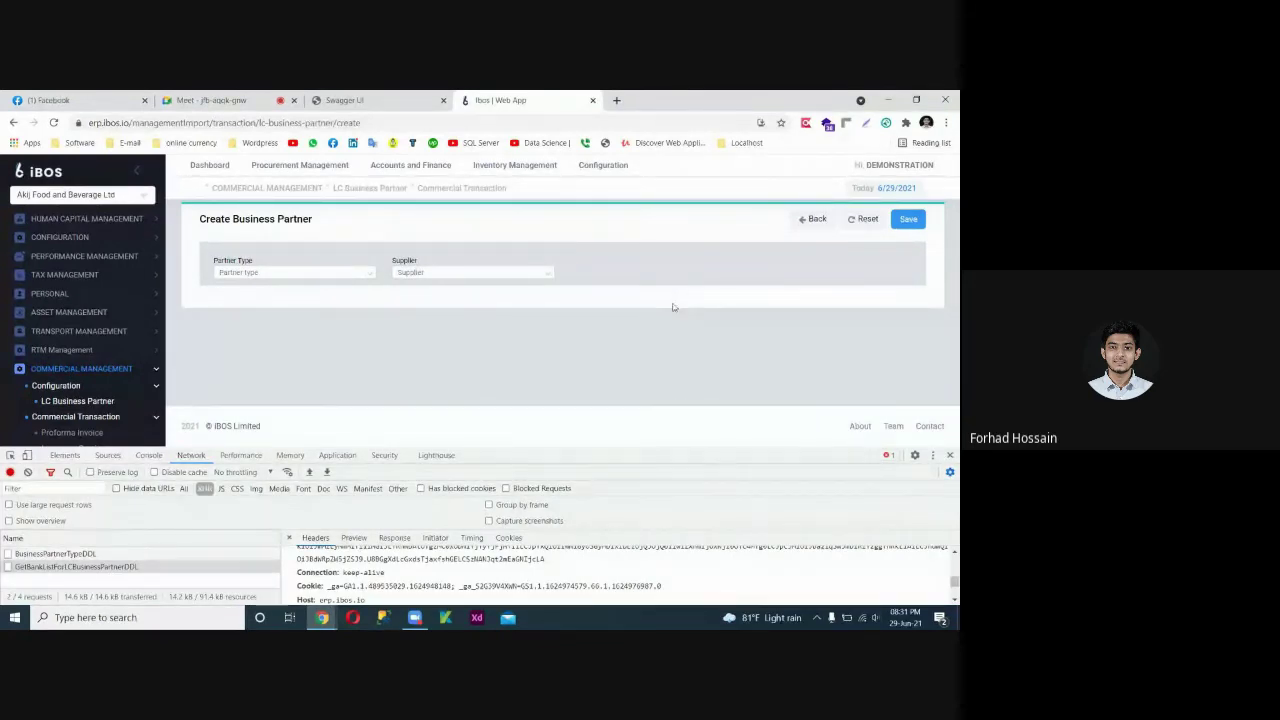
pyautogui.moveTo(628, 447); pyautogui.dragTo(628, 395)
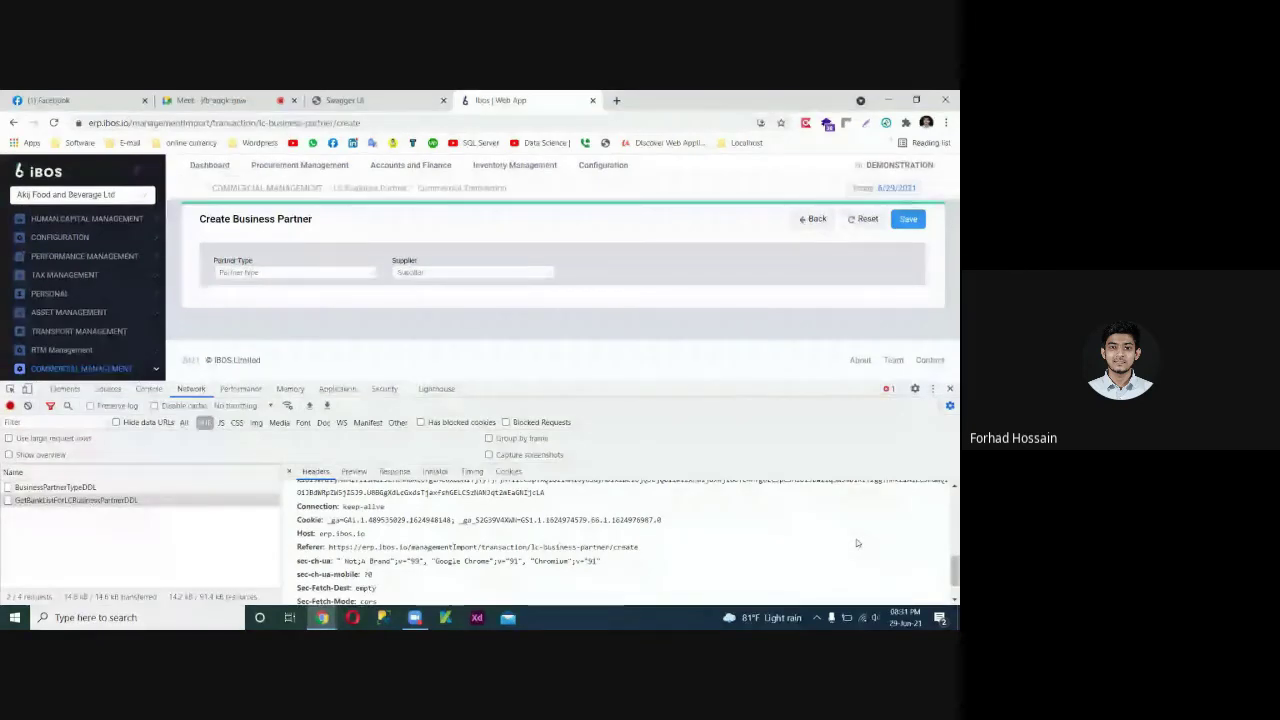
pyautogui.moveTo(763, 382); pyautogui.dragTo(763, 415)
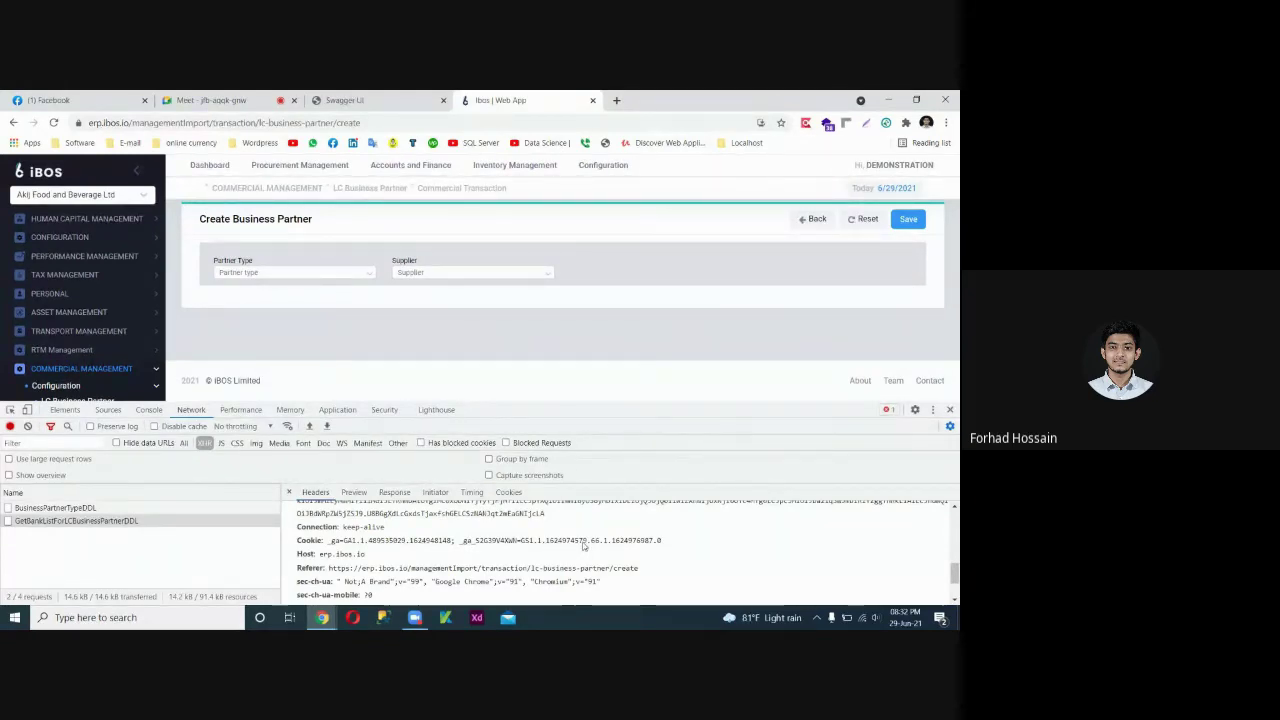
pyautogui.scroll(5, 583, 546)
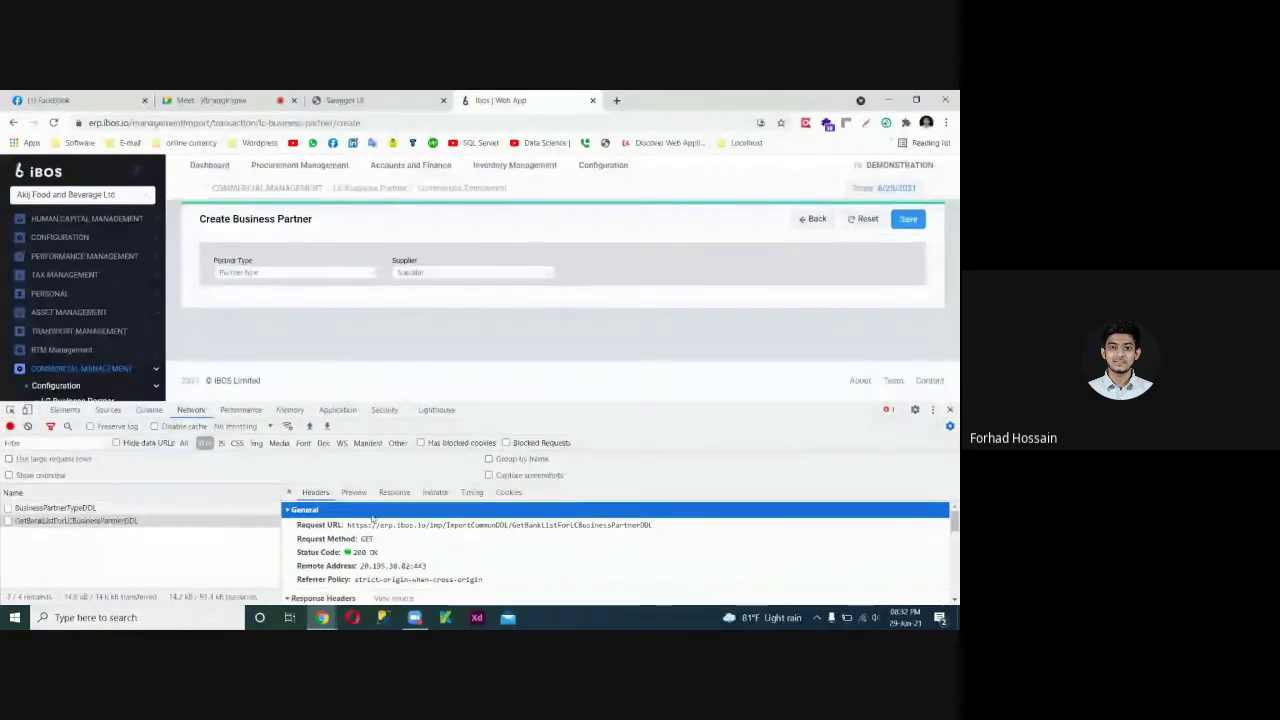
pyautogui.click(815, 349)
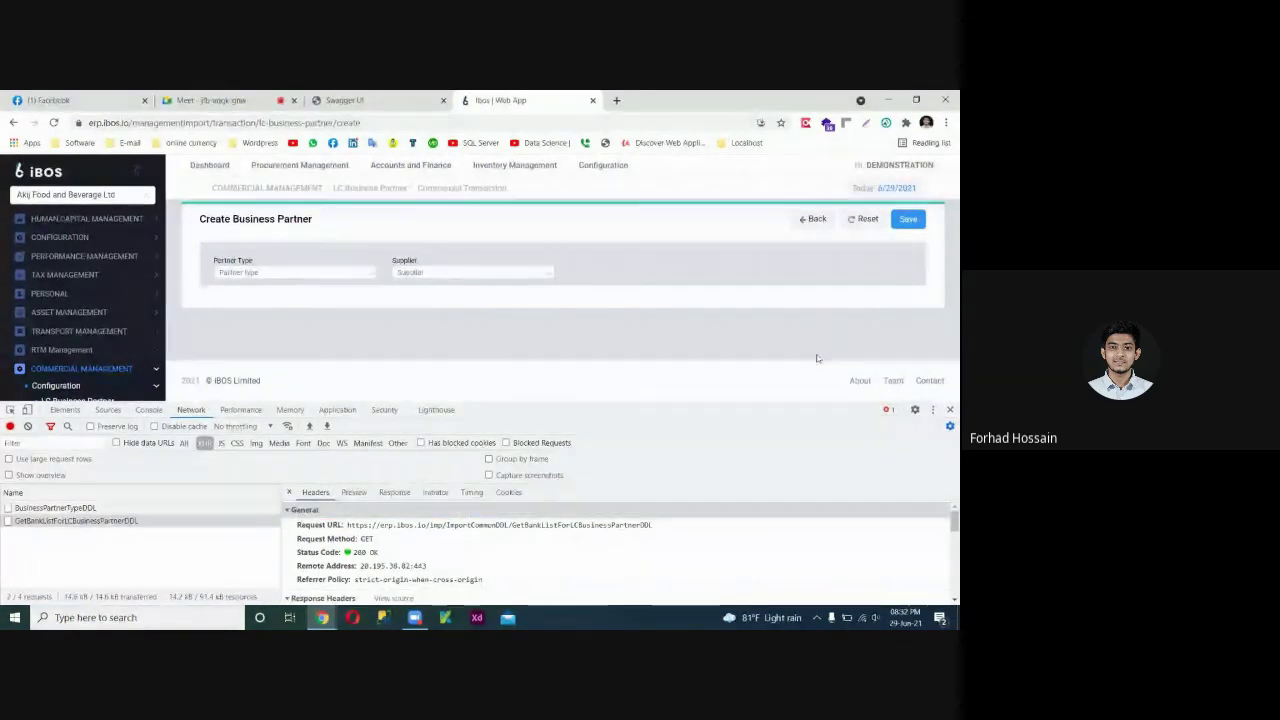
# Switch to SQL Server Management Studio and connect to the database server.
pyautogui.click(388, 617)
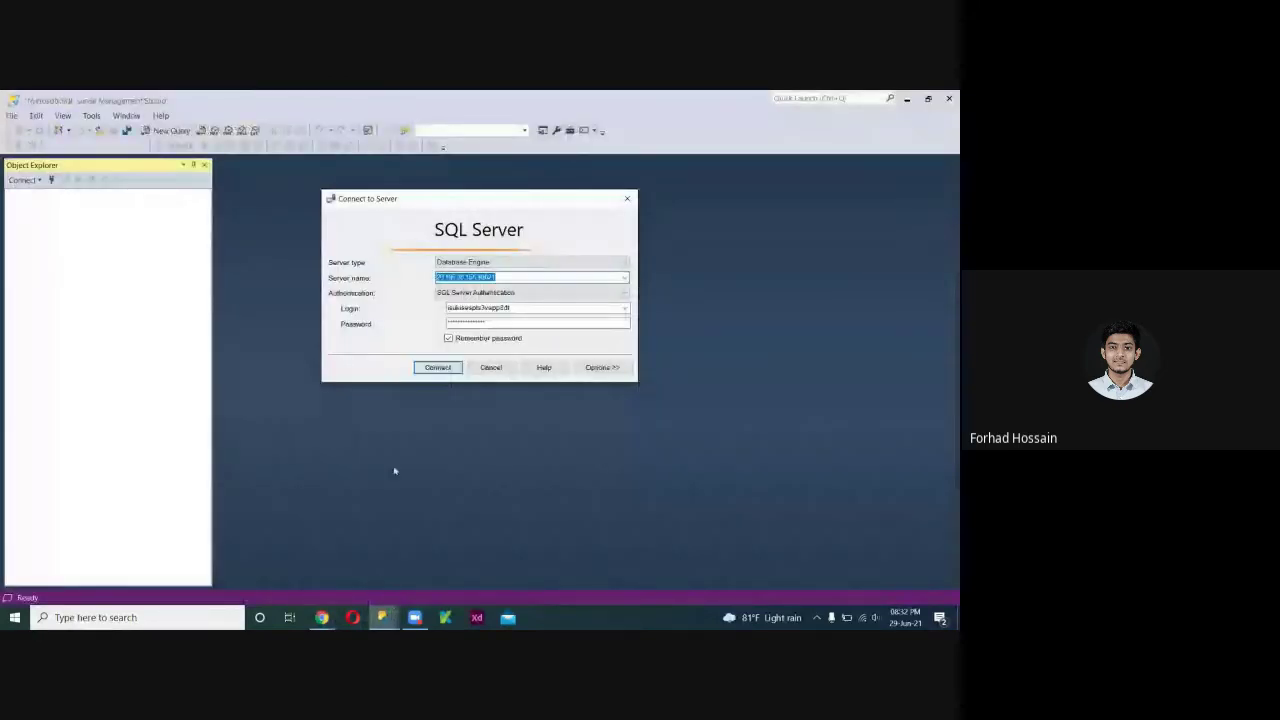
pyautogui.click(438, 373)
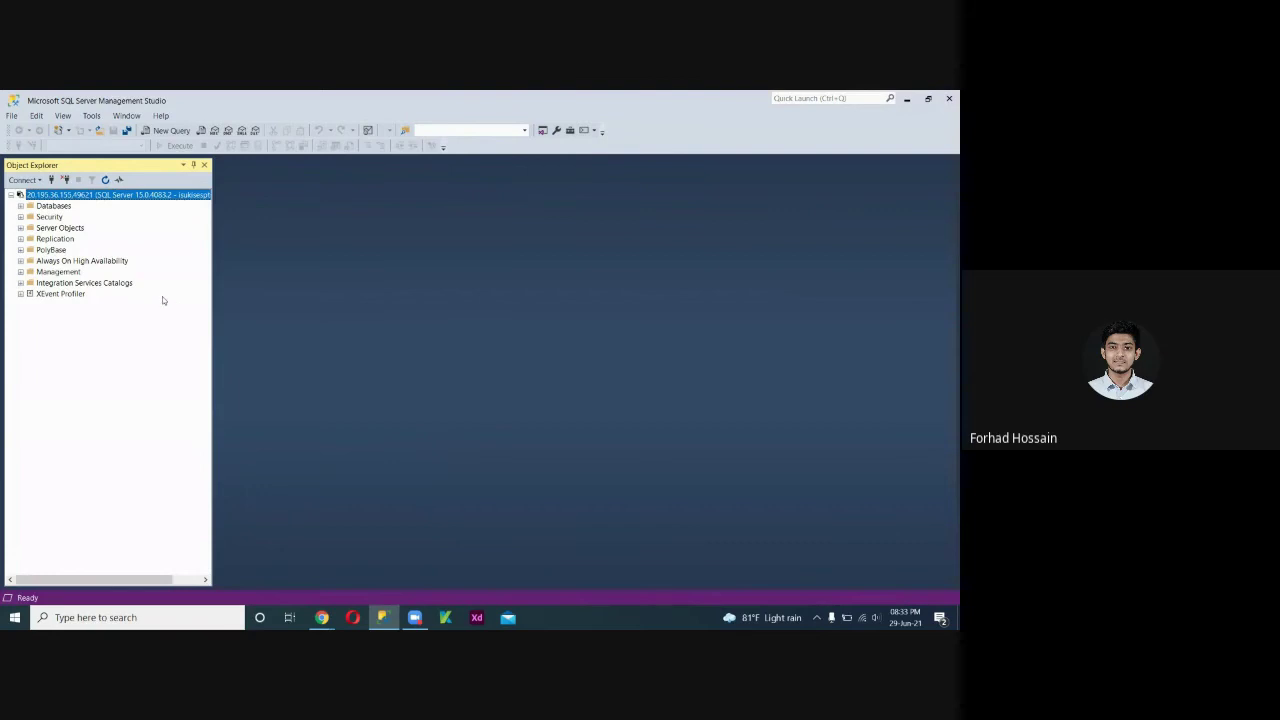
# Expand Databases > iBOSDDD > Tables in Object Explorer, then Alt+Tab back to the browser.
pyautogui.click(20, 206)
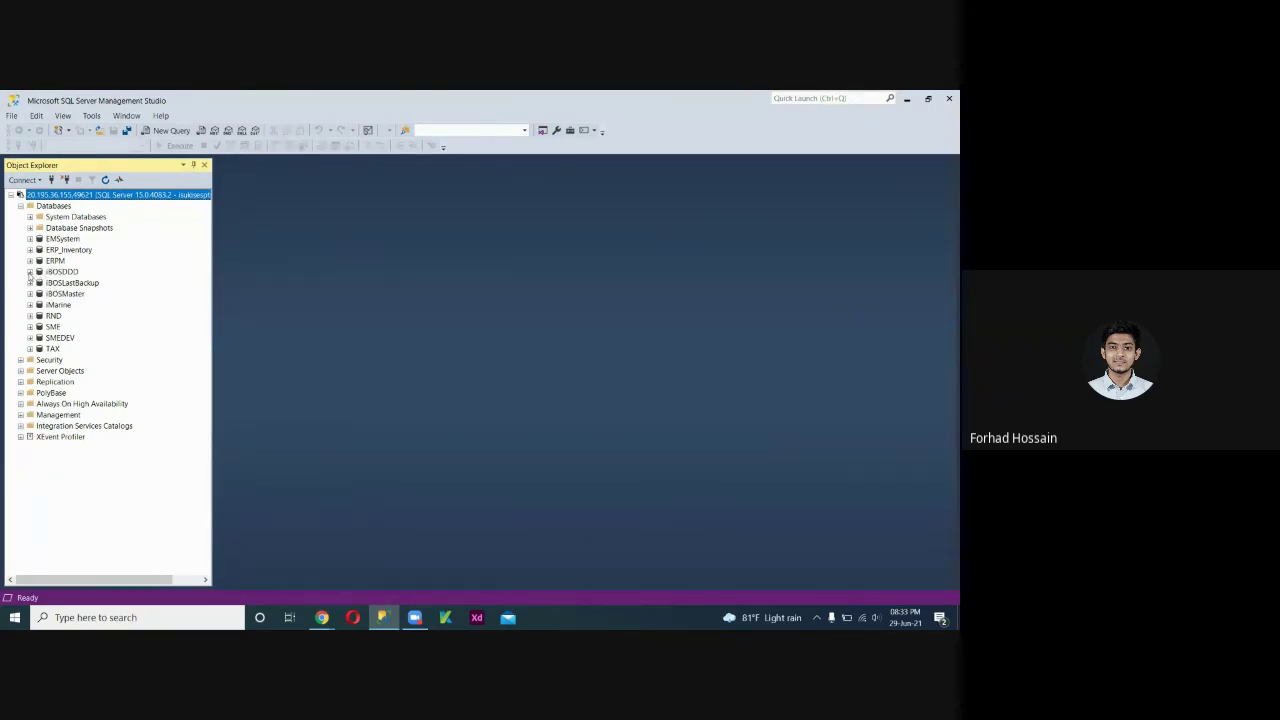
pyautogui.click(30, 272)
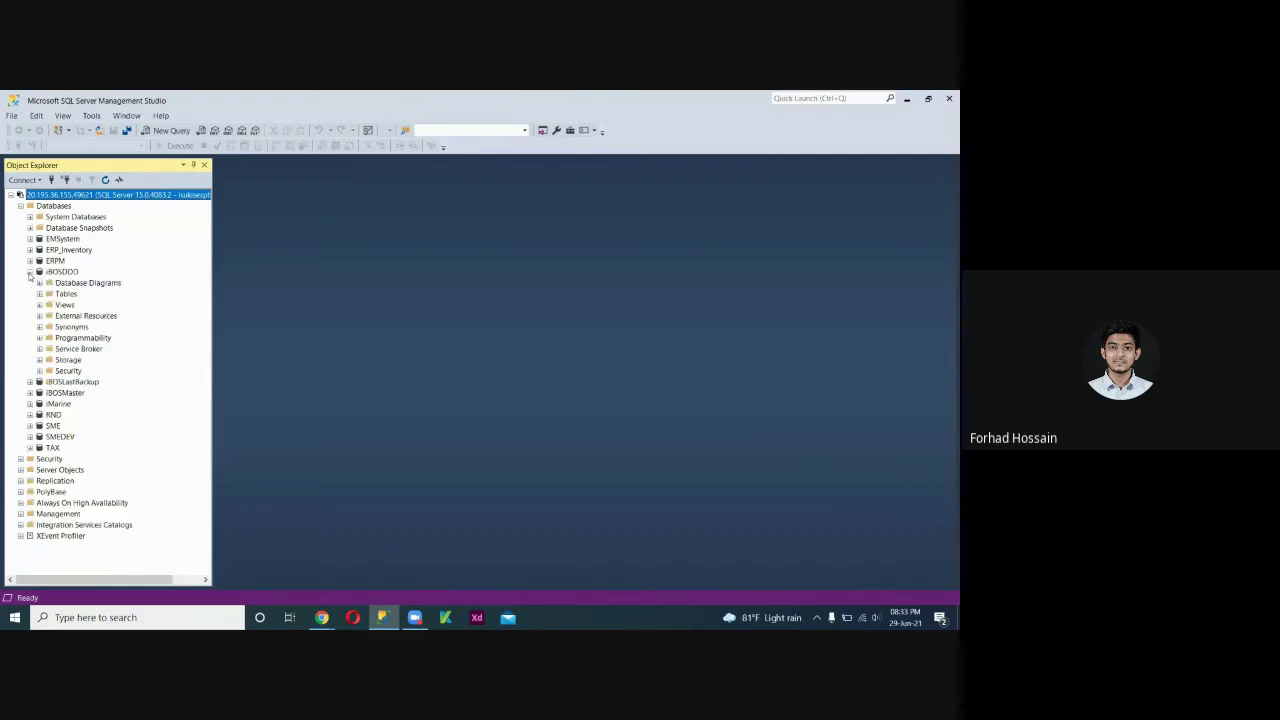
pyautogui.click(40, 294)
pyautogui.hotkey('alt', 'Tab')
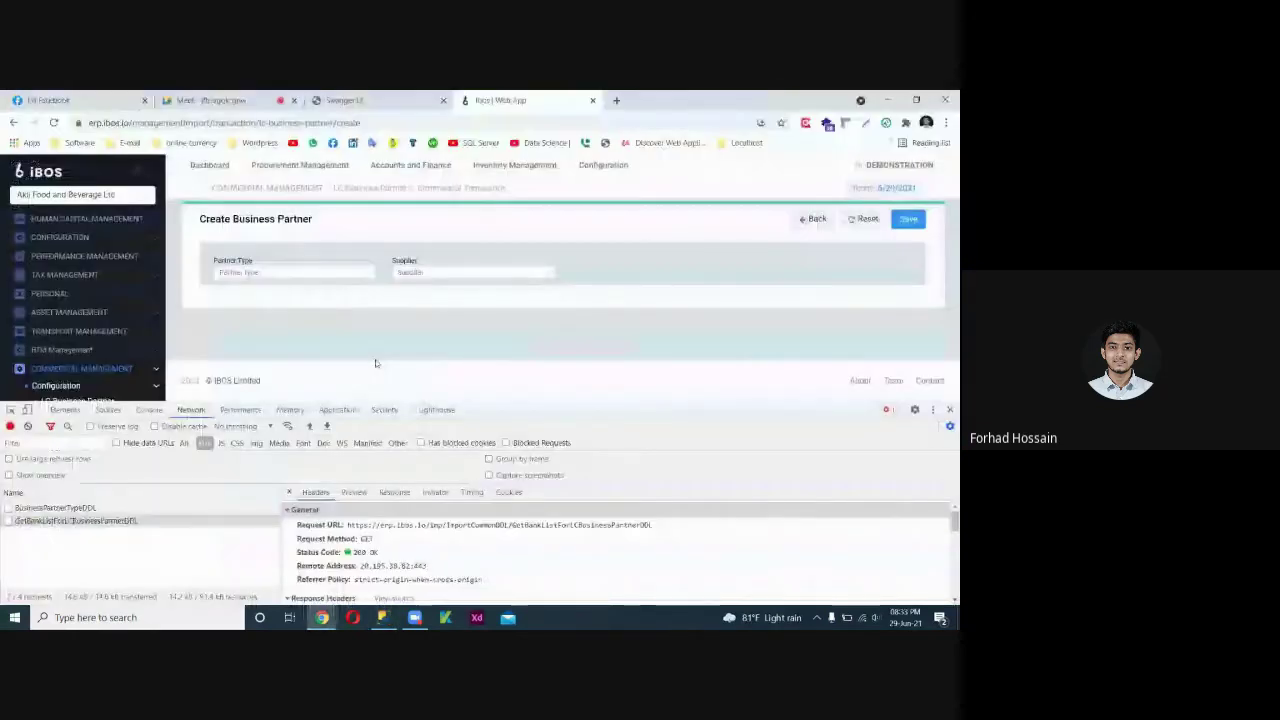
# Go back from Create Business Partner to the LC Business Partner list and close DevTools with F12.
pyautogui.click(810, 219)
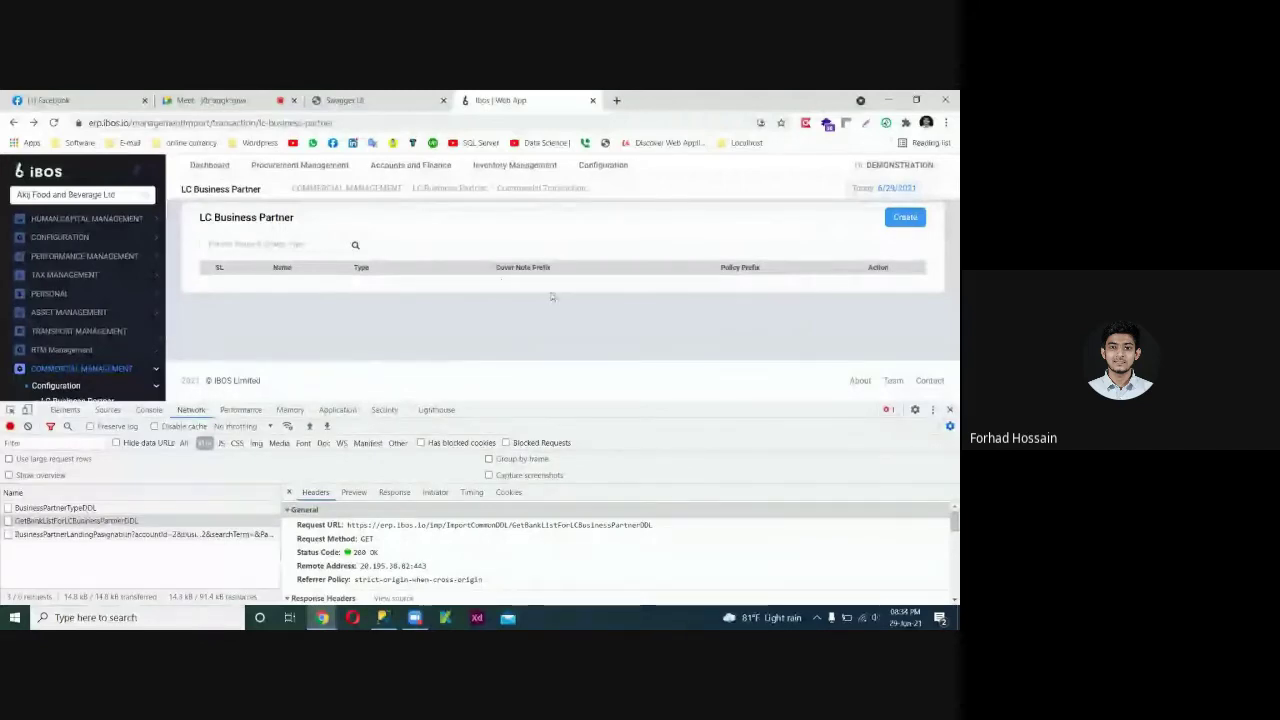
pyautogui.click(889, 100)
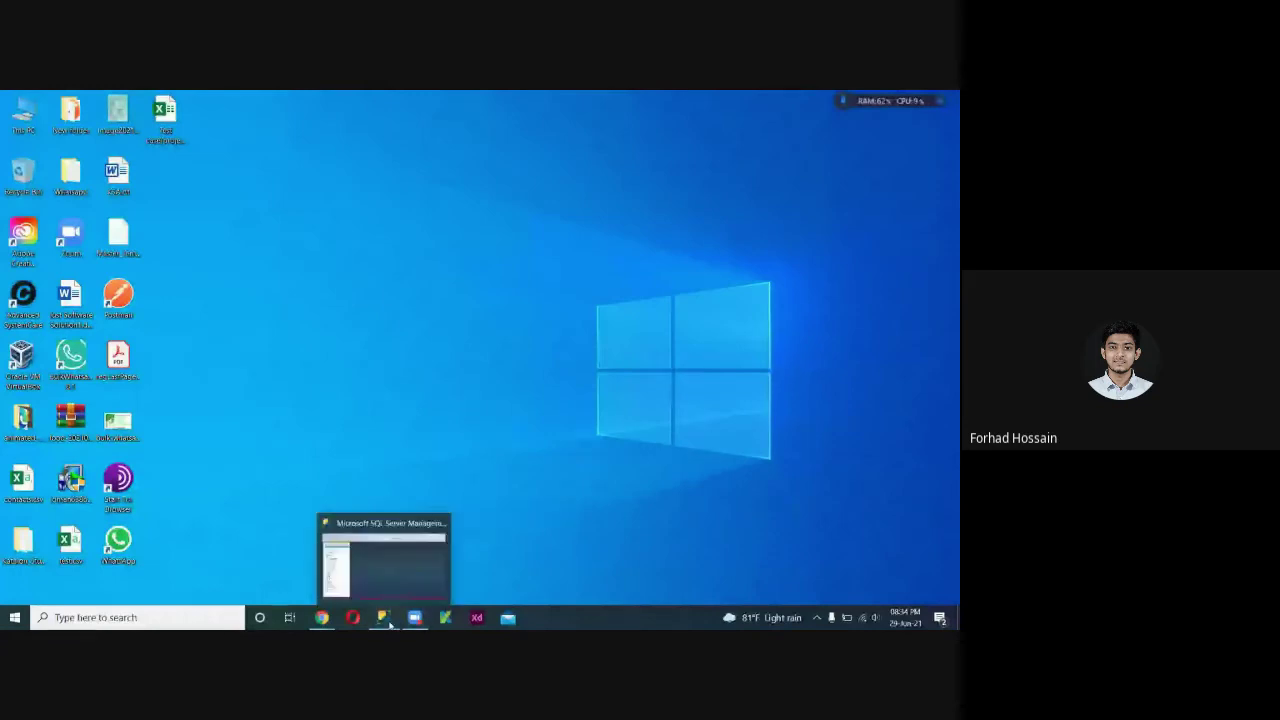
pyautogui.click(385, 618)
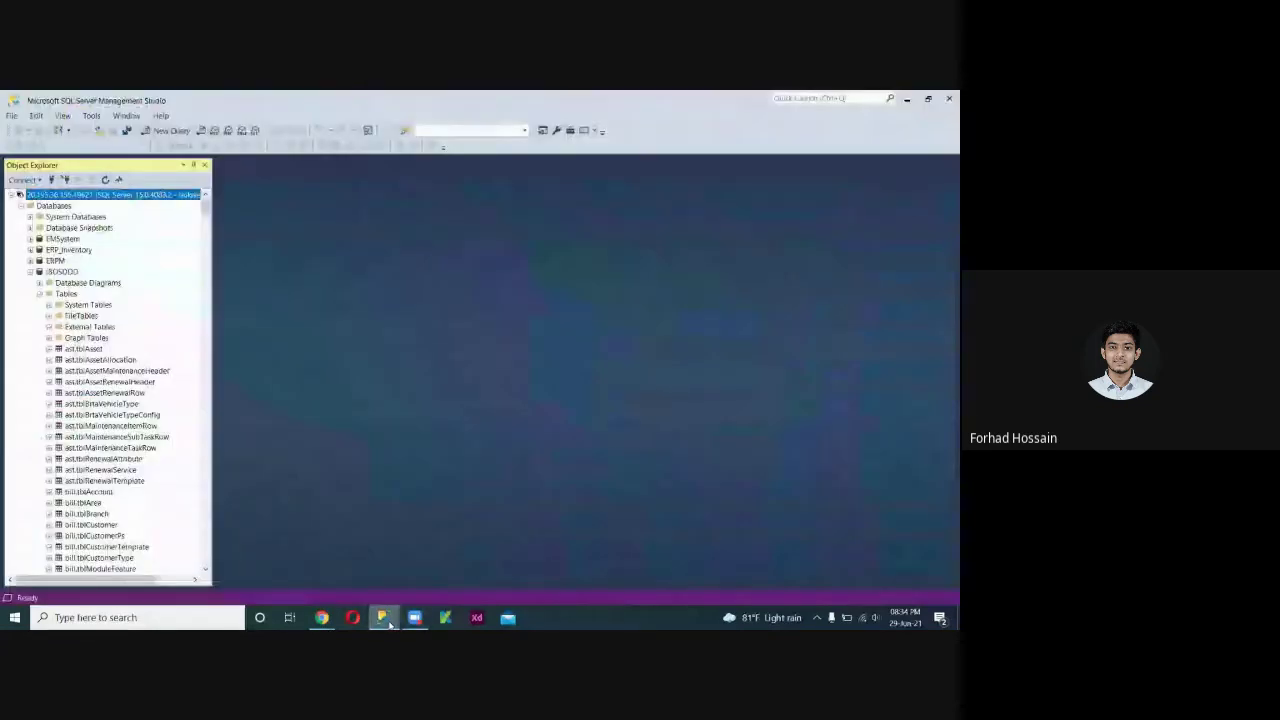
pyautogui.click(906, 100)
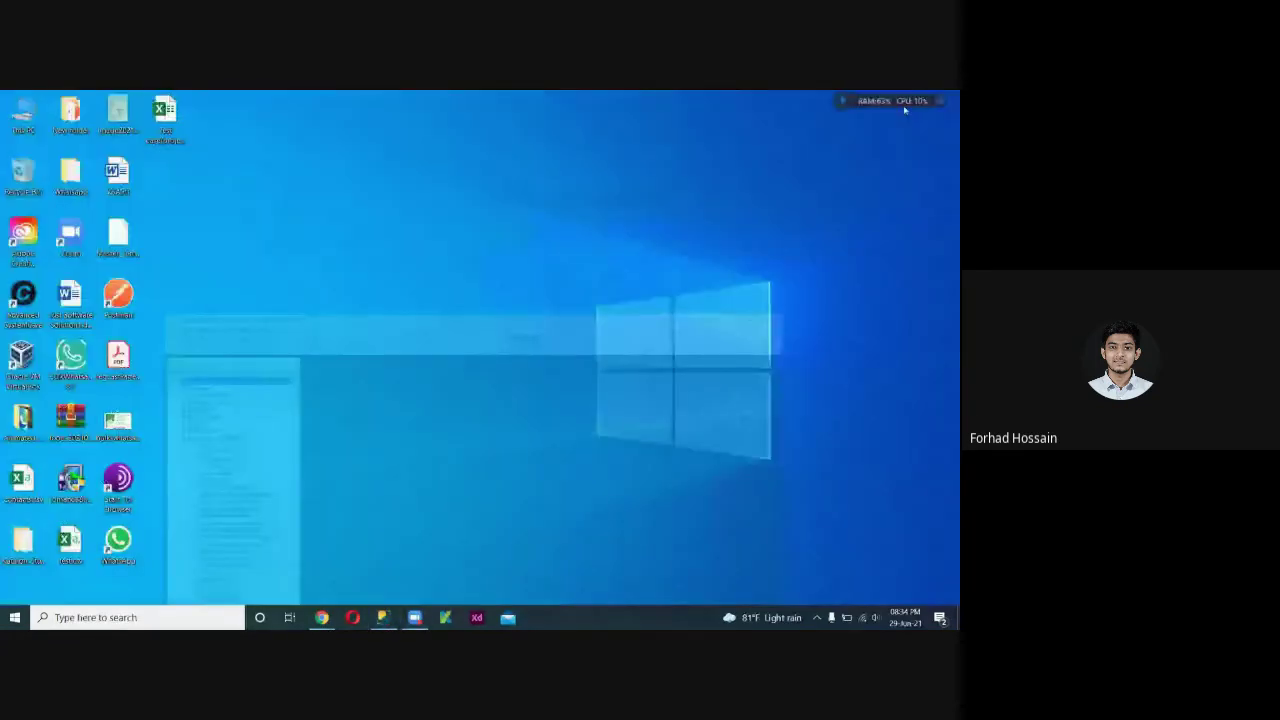
pyautogui.click(383, 617)
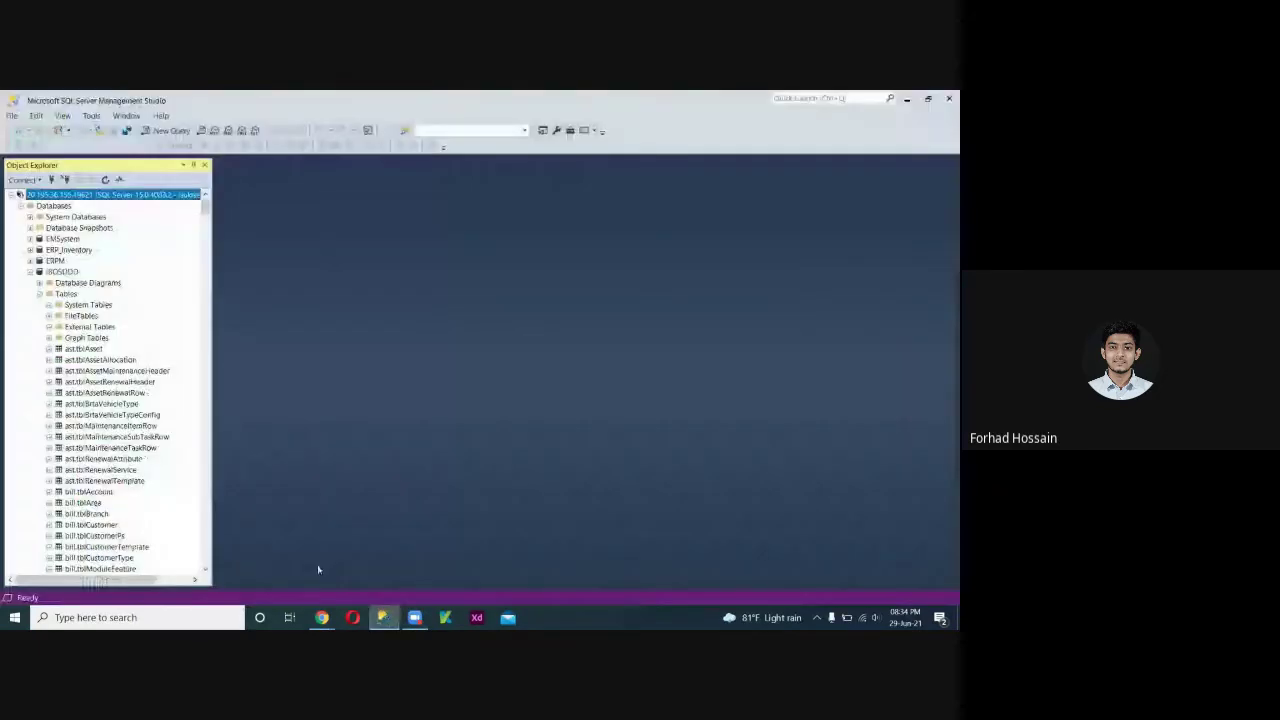
pyautogui.moveTo(322, 615)
pyautogui.click(272, 580)
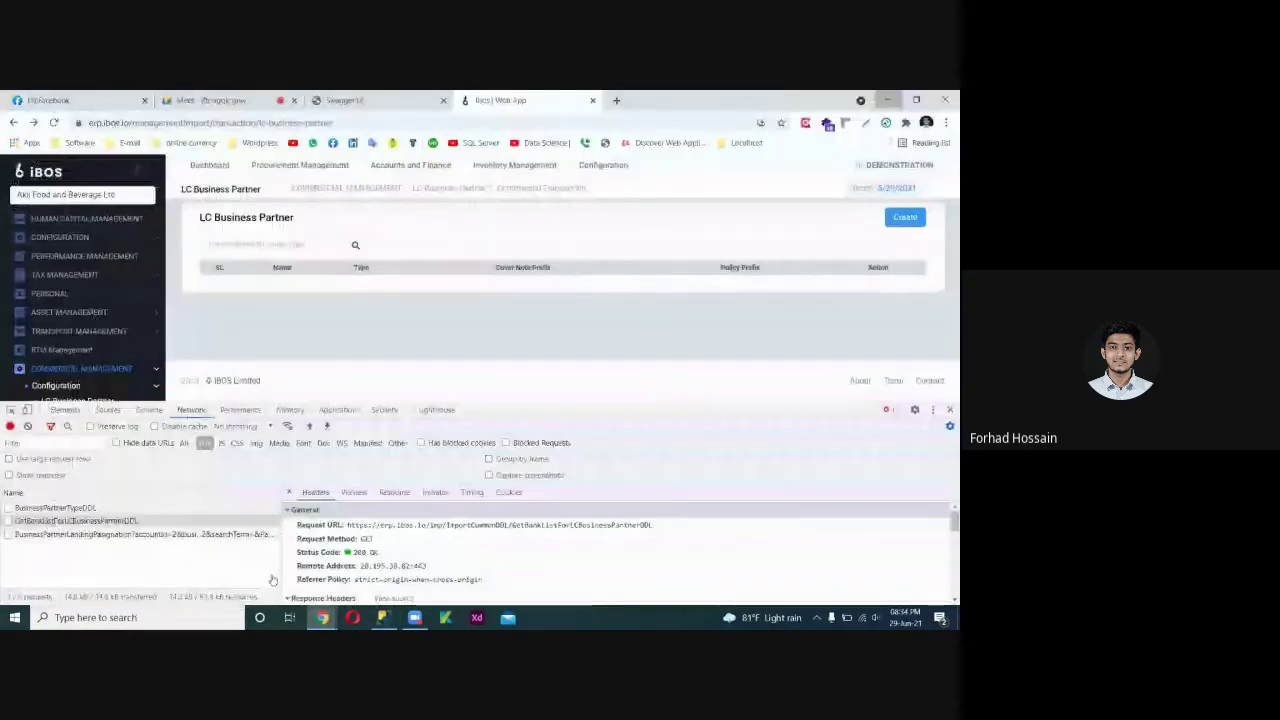
pyautogui.press('F12')
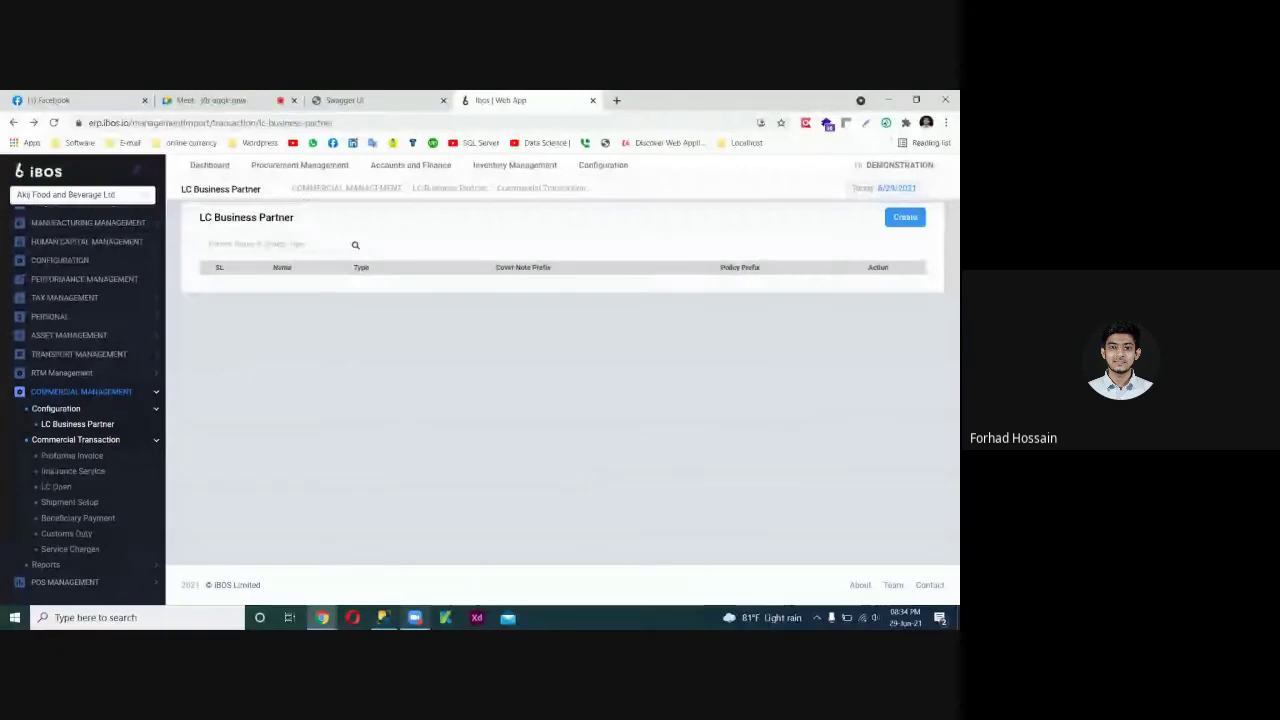
# Find and select com.tblLCBusinessPartner in SSMS Object Explorer, then switch back to Chrome.
pyautogui.click(382, 617)
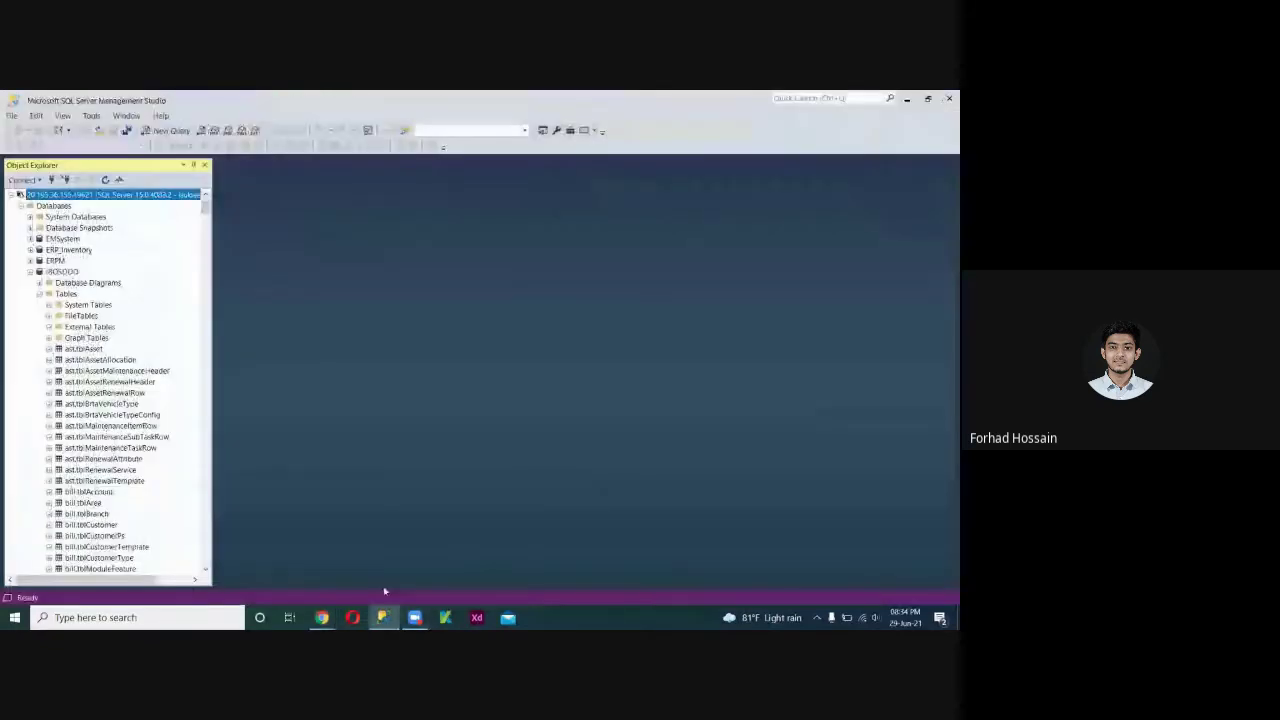
pyautogui.scroll(-10, 122, 449)
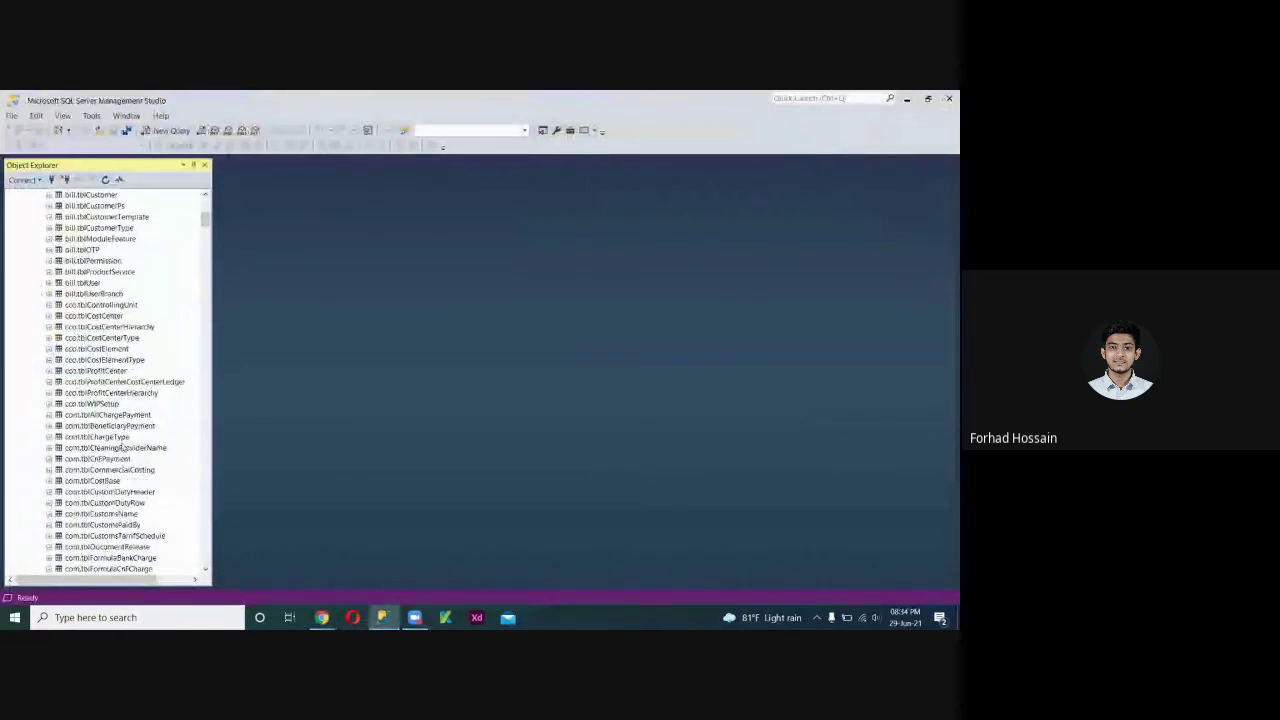
pyautogui.scroll(-8, 122, 449)
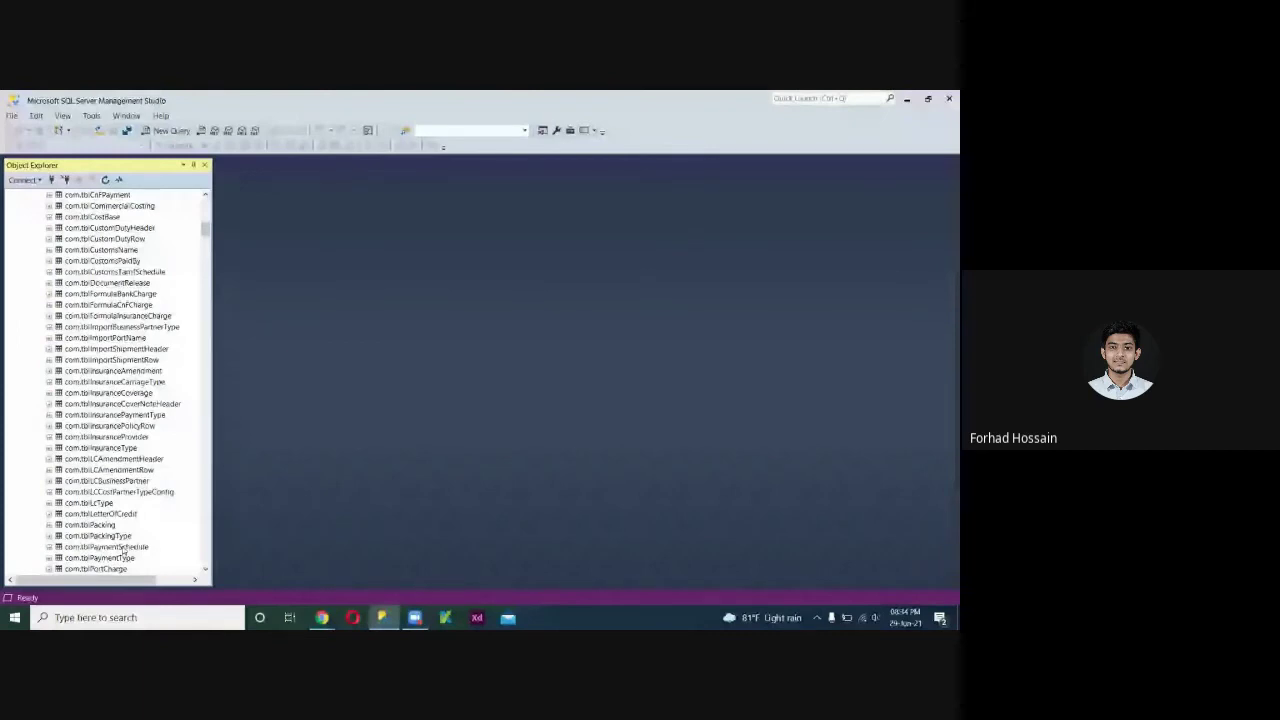
pyautogui.scroll(-2, 123, 551)
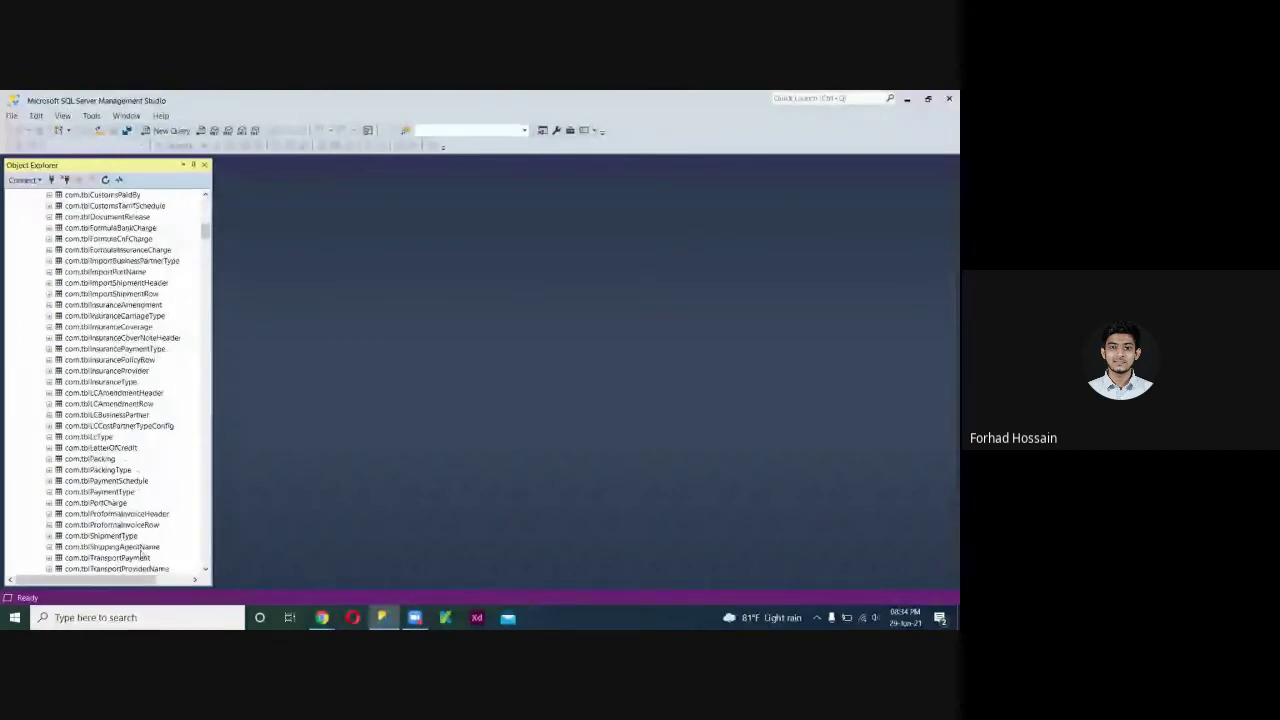
pyautogui.scroll(-1, 132, 543)
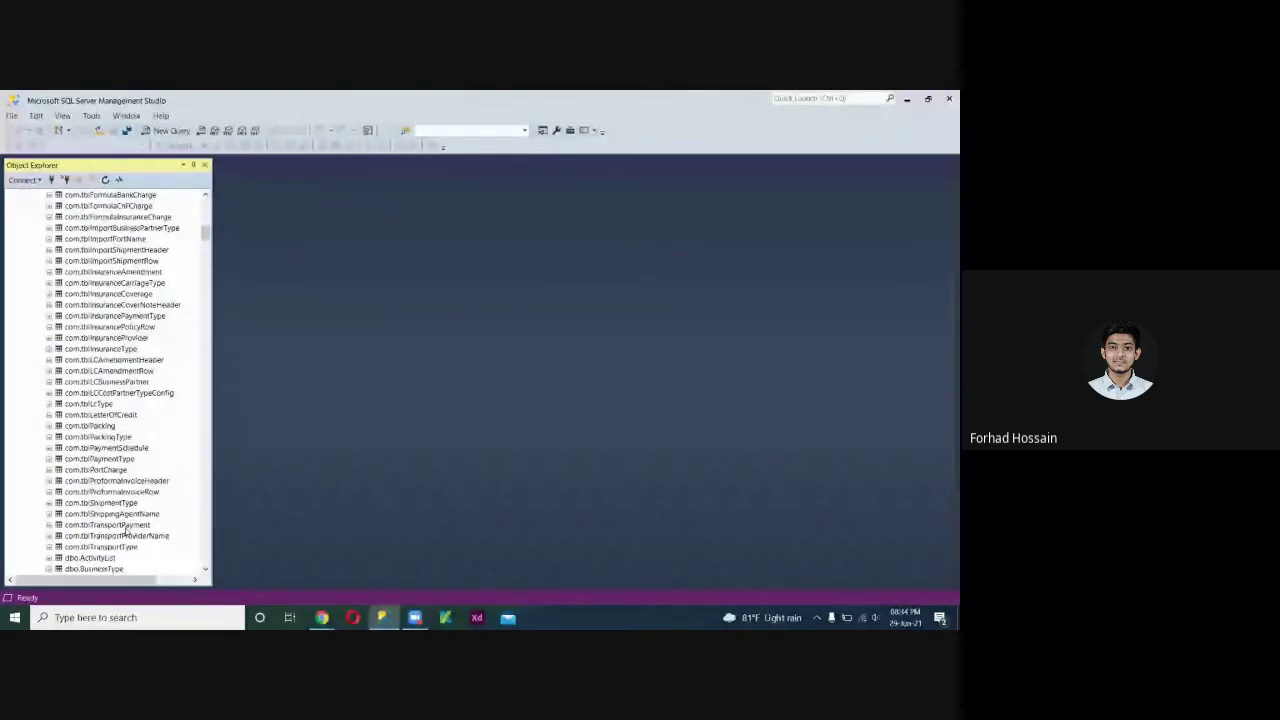
pyautogui.scroll(-1, 125, 530)
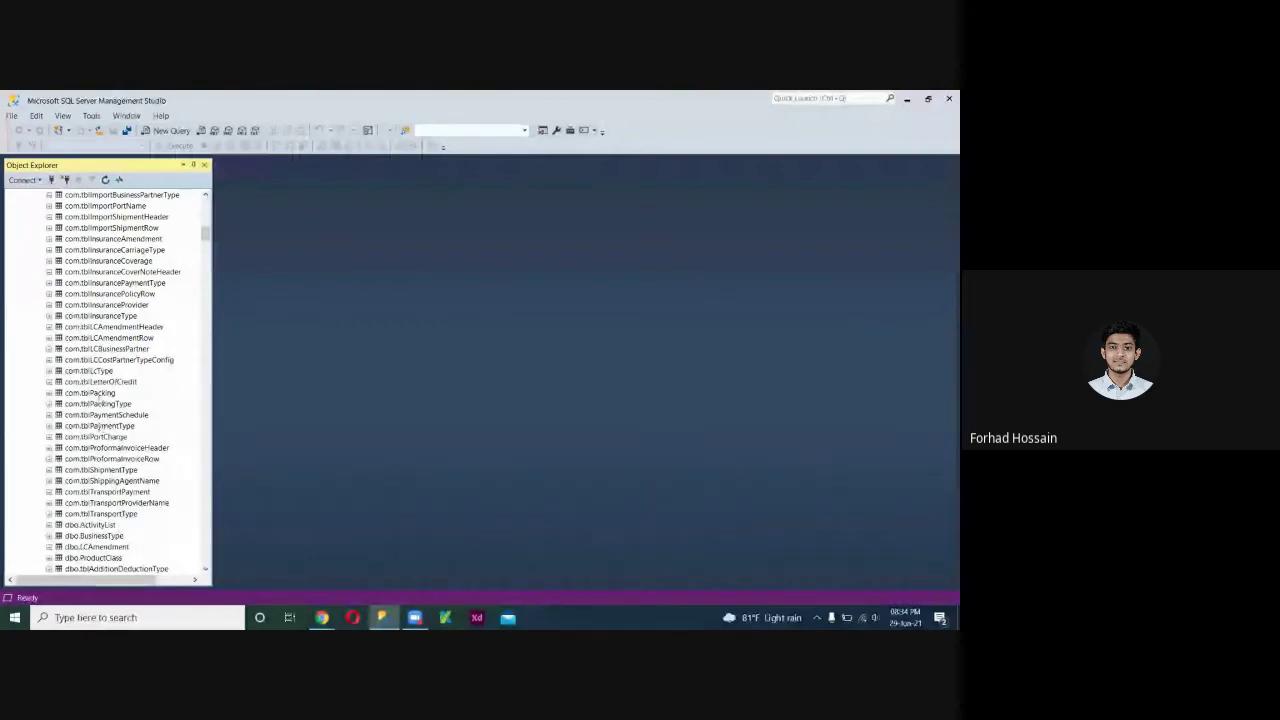
pyautogui.click(92, 349)
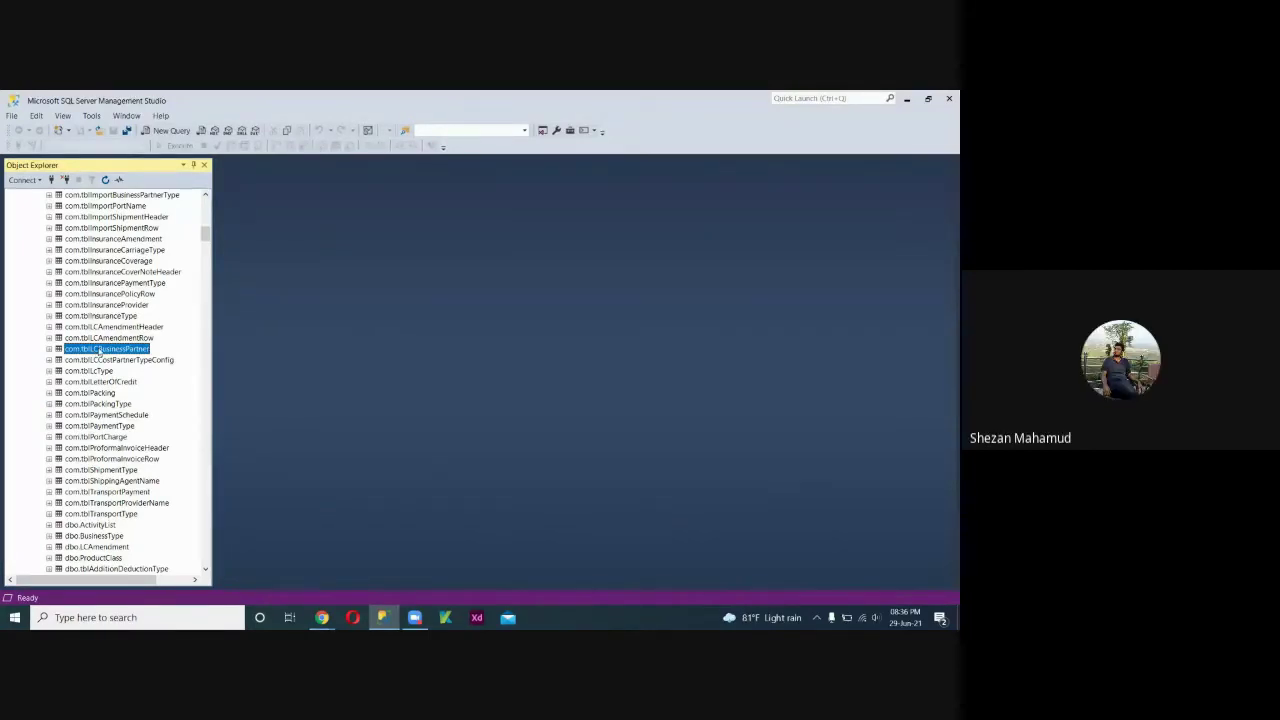
pyautogui.moveTo(322, 617)
pyautogui.click(300, 572)
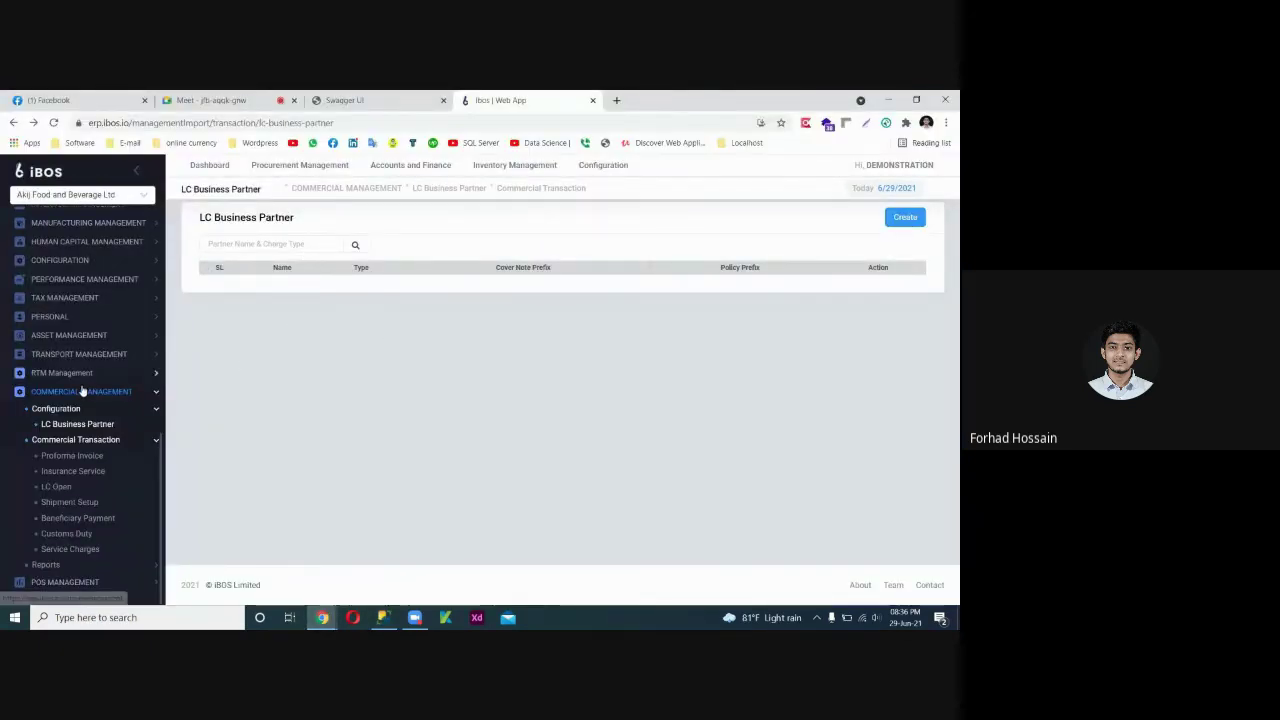
pyautogui.click(72, 455)
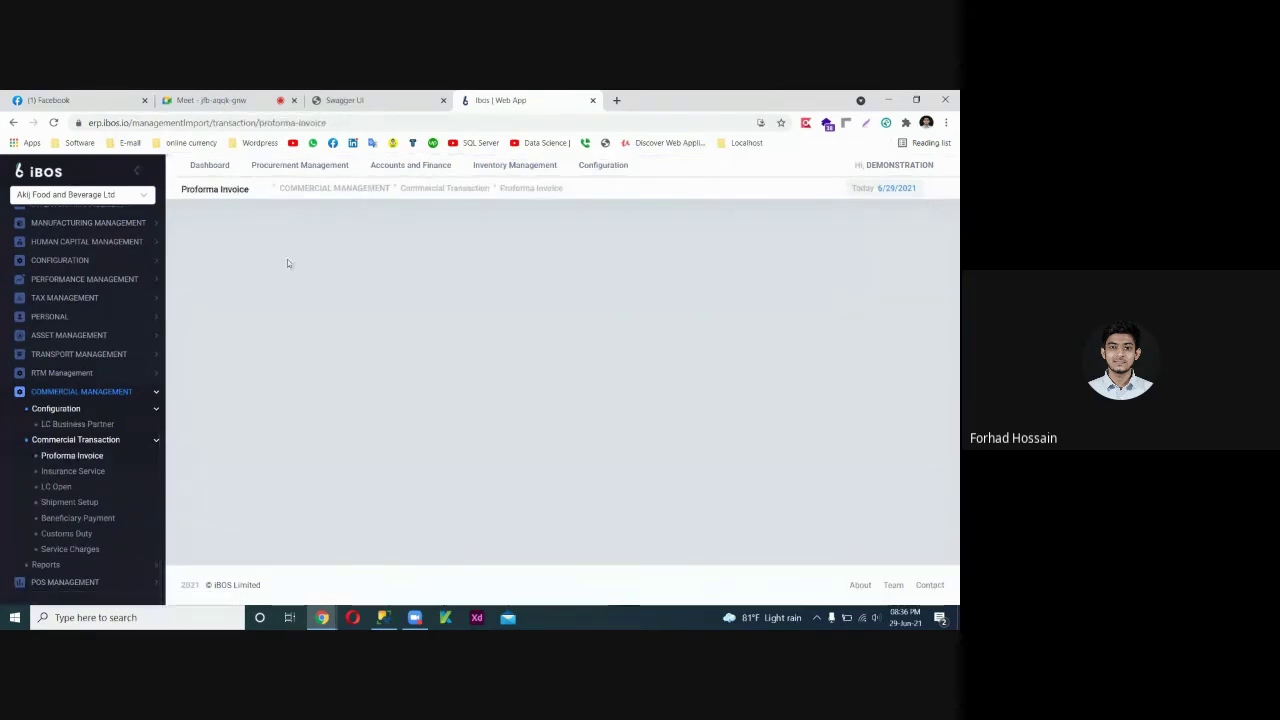
pyautogui.click(72, 471)
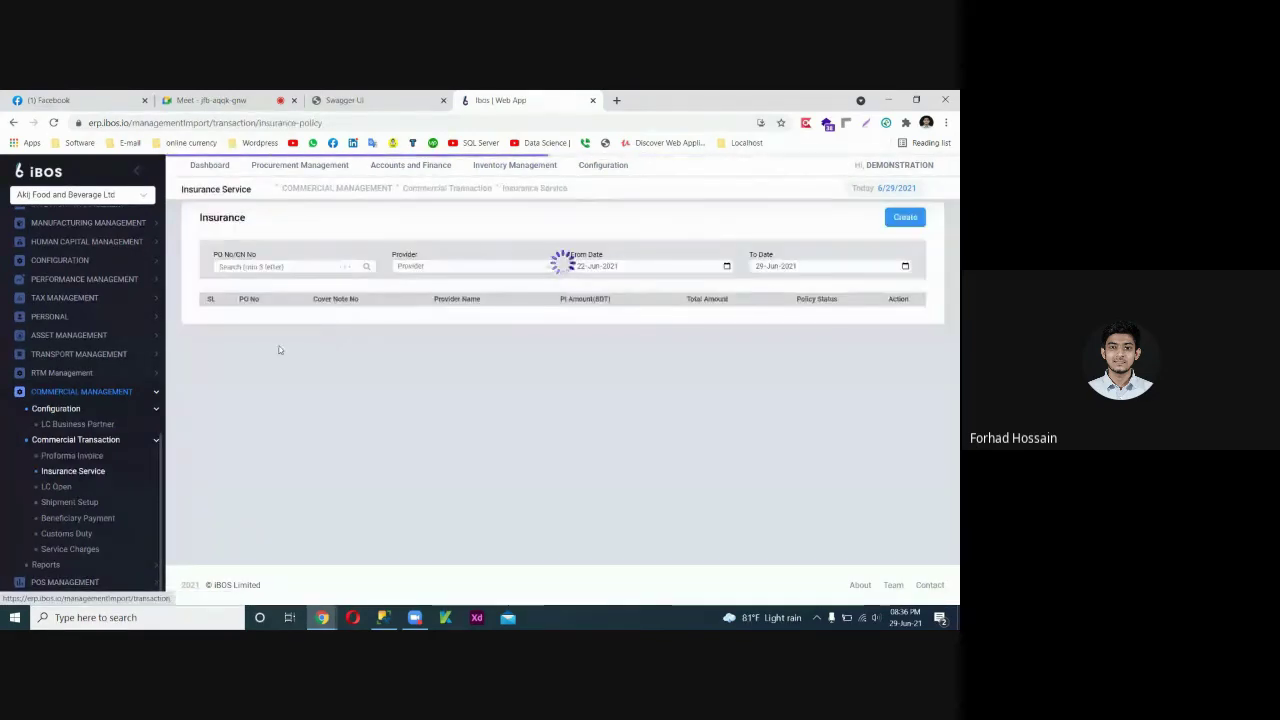
pyautogui.click(297, 266)
pyautogui.write('PR')
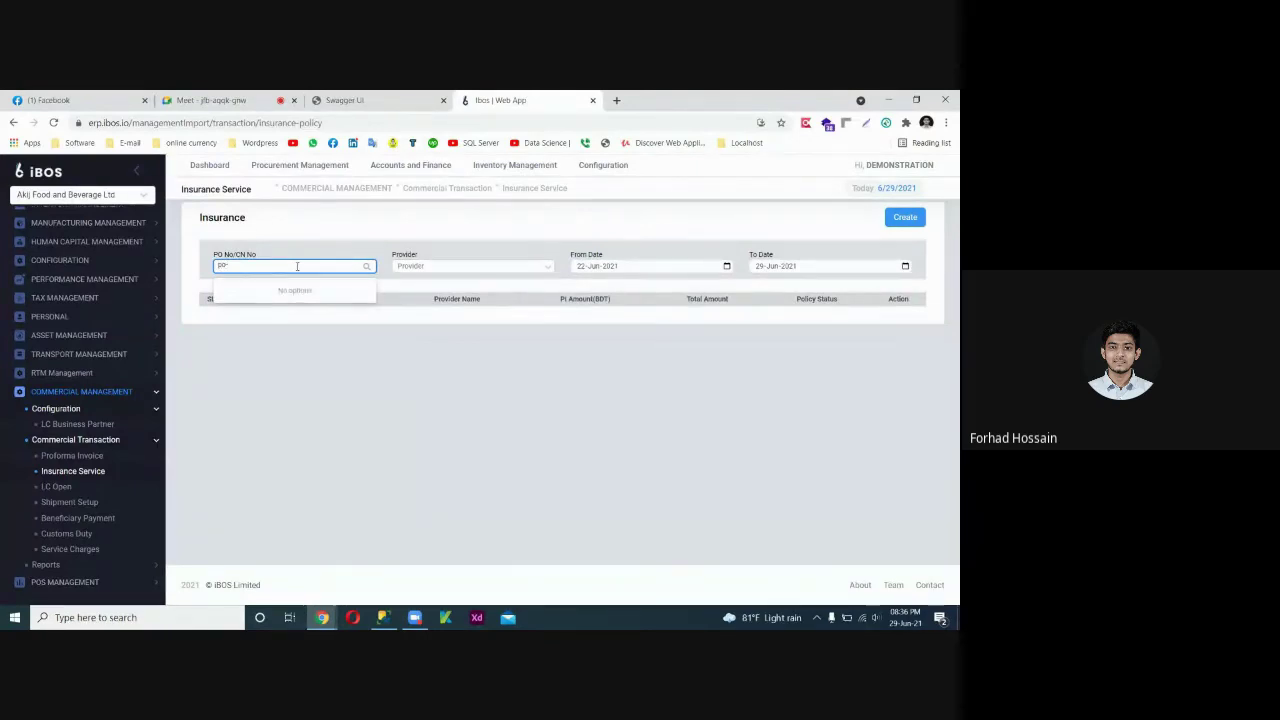
pyautogui.press('BackSpace')
pyautogui.press('BackSpace')
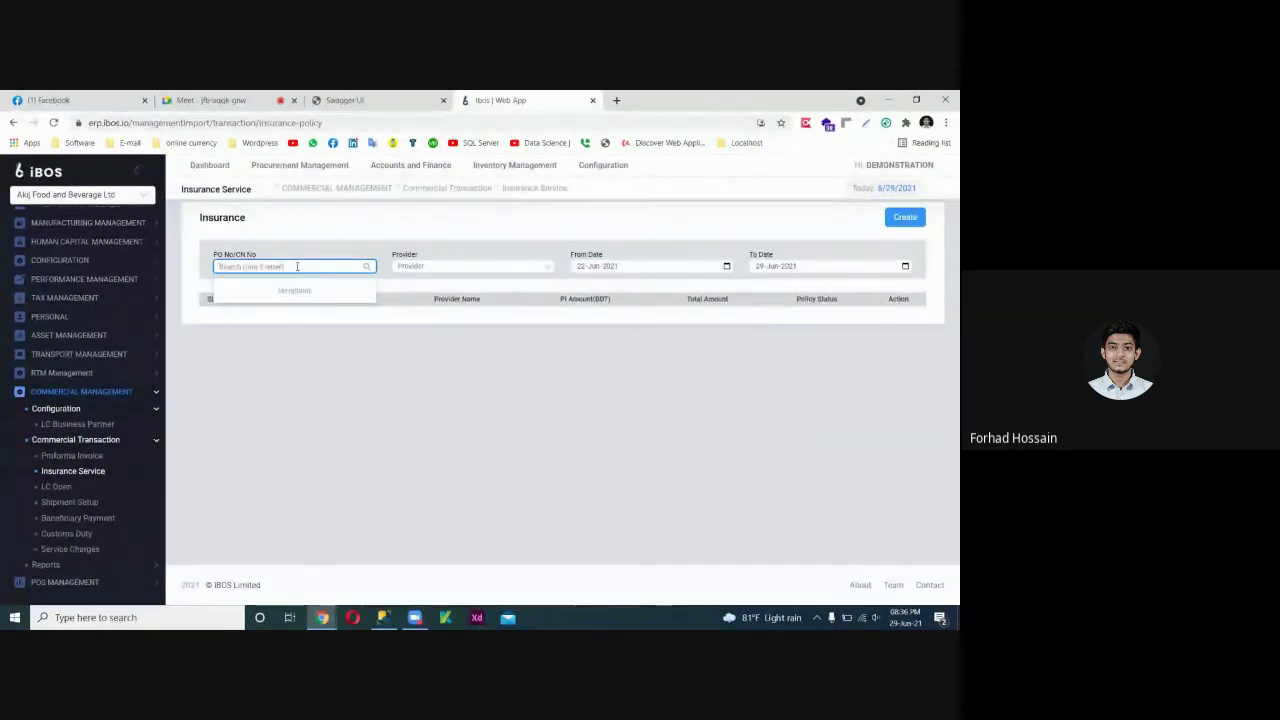
pyautogui.click(77, 429)
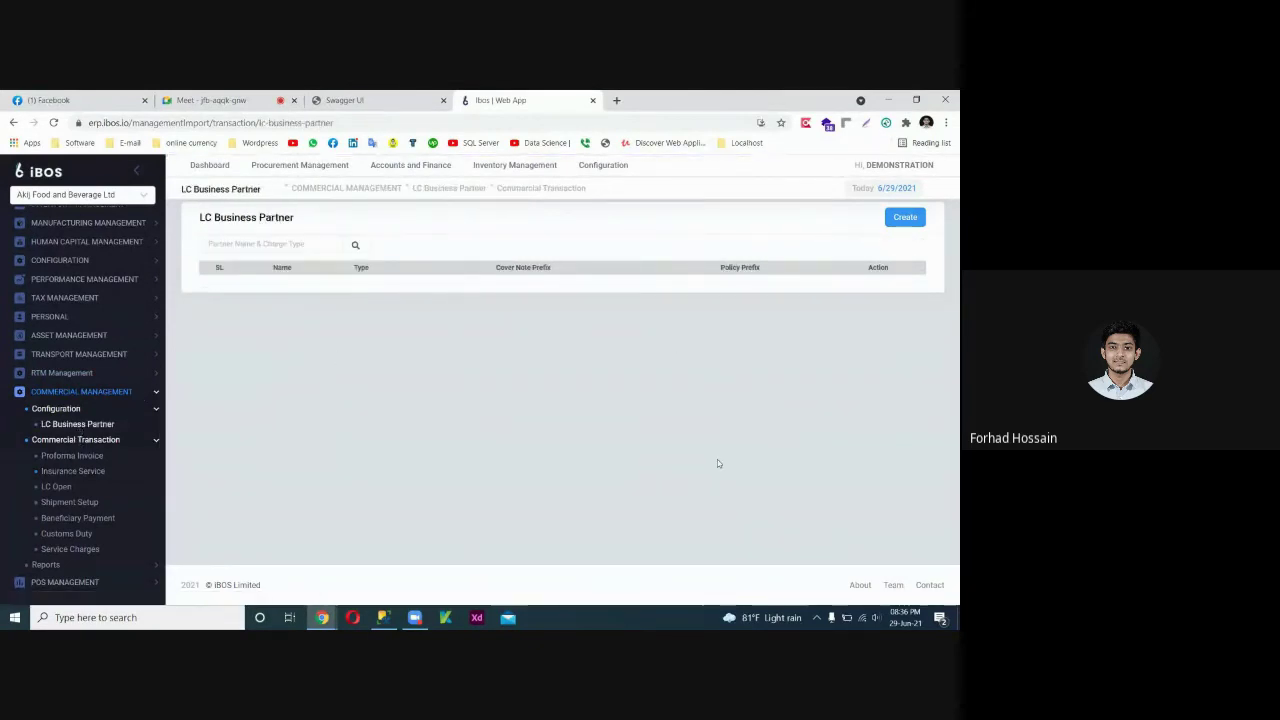
pyautogui.scroll(2, 87, 260)
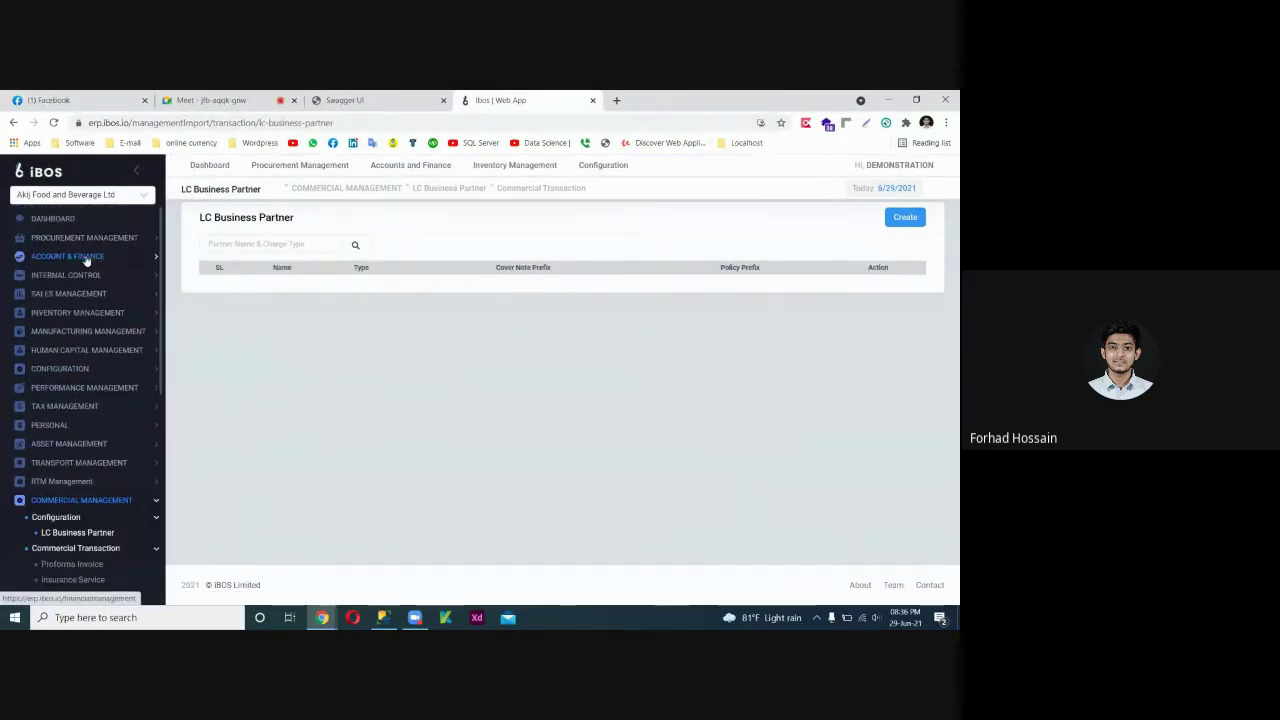
pyautogui.click(84, 240)
pyautogui.click(60, 255)
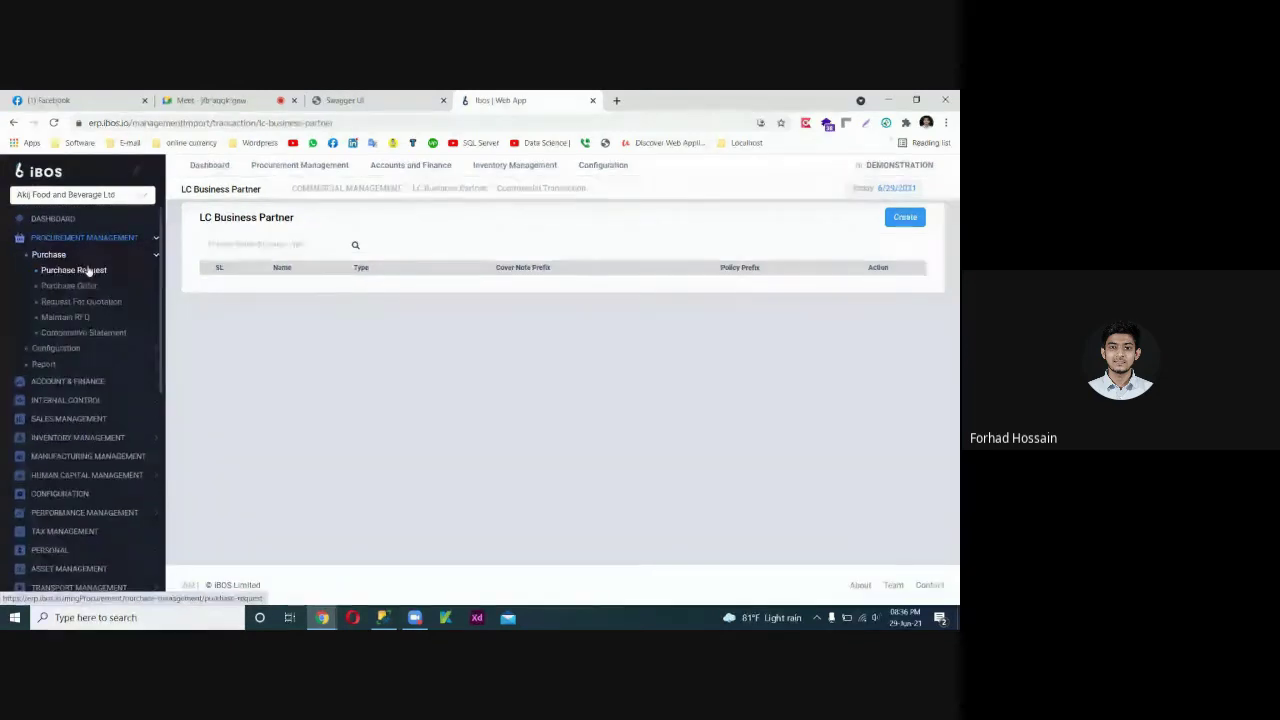
pyautogui.click(88, 270)
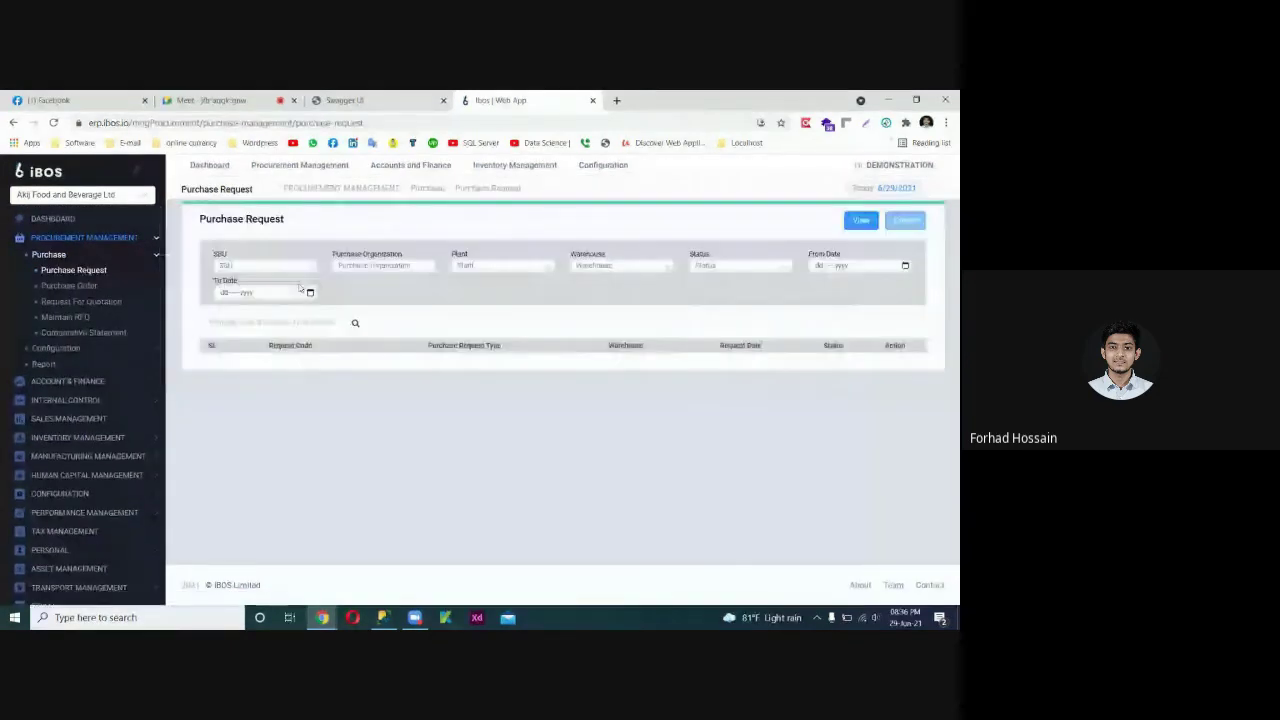
pyautogui.click(384, 268)
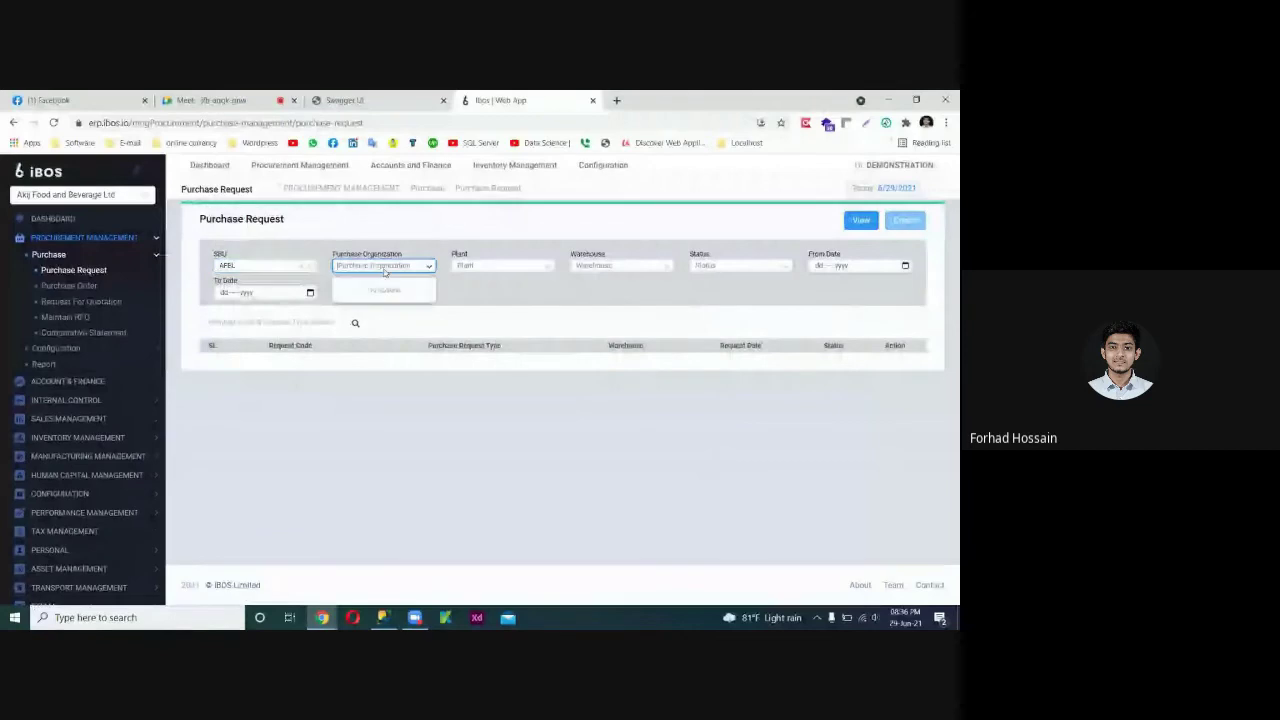
pyautogui.click(401, 267)
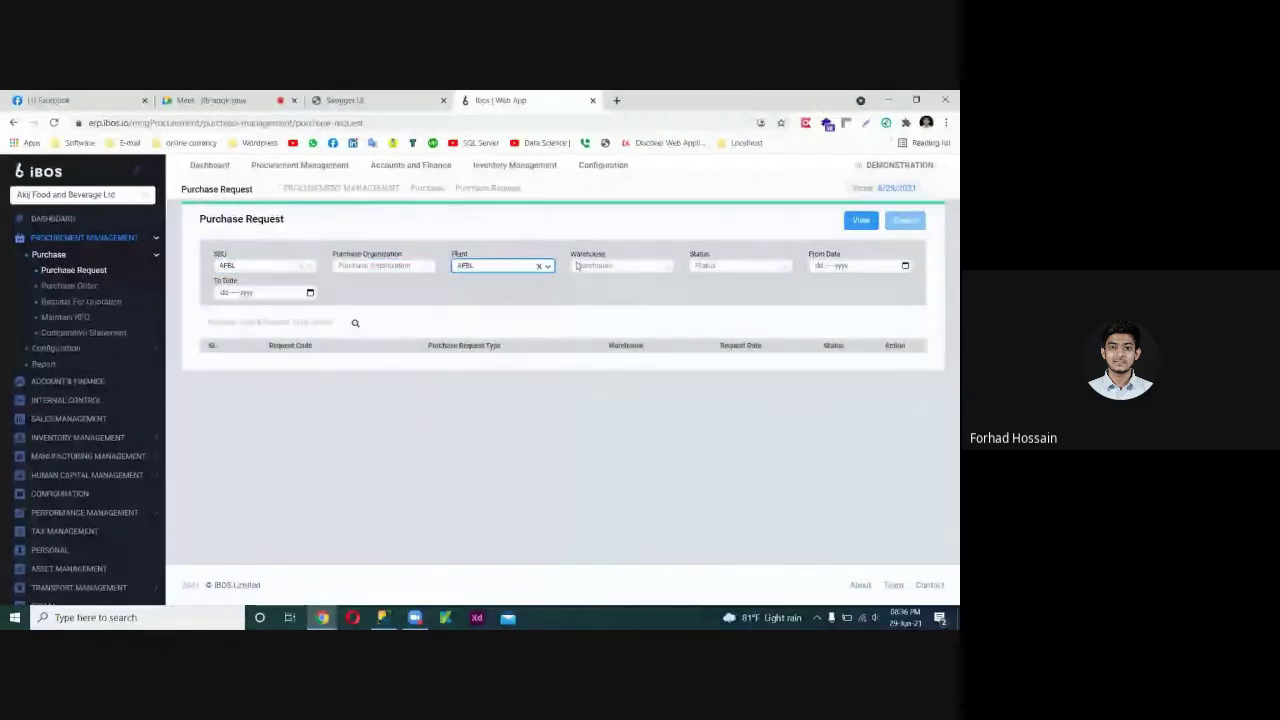
pyautogui.click(622, 266)
pyautogui.click(703, 270)
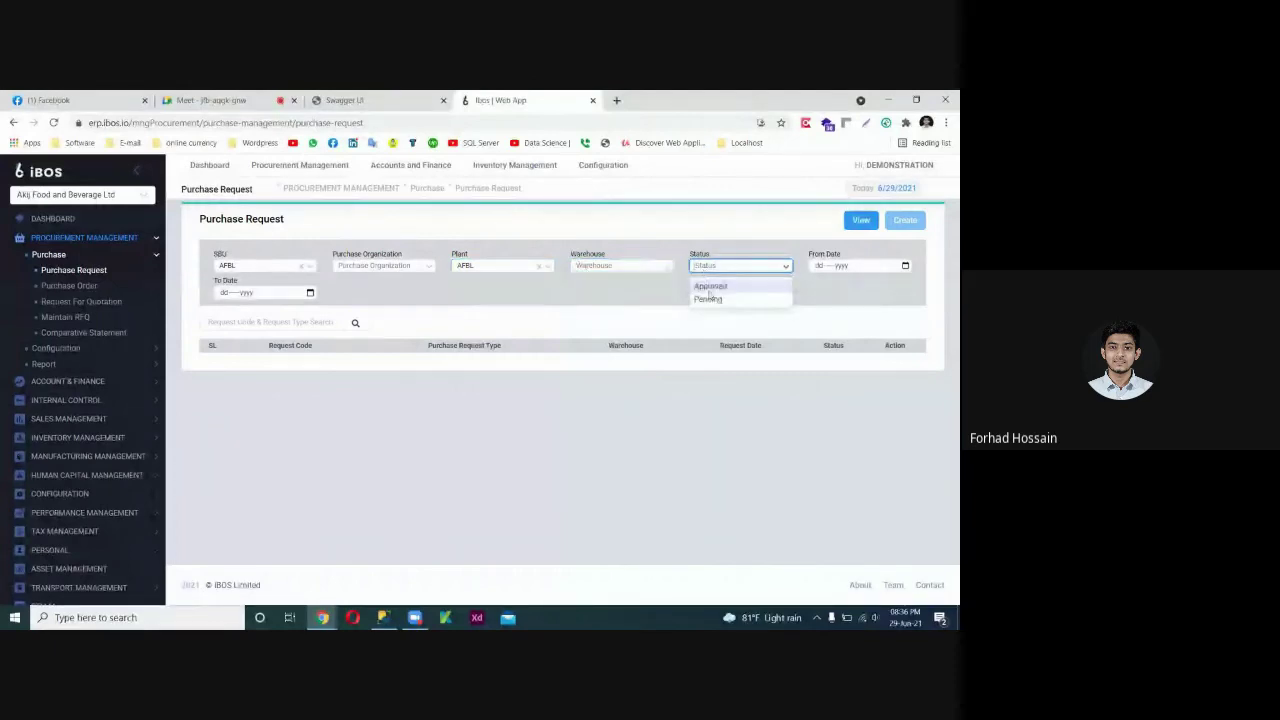
pyautogui.click(600, 309)
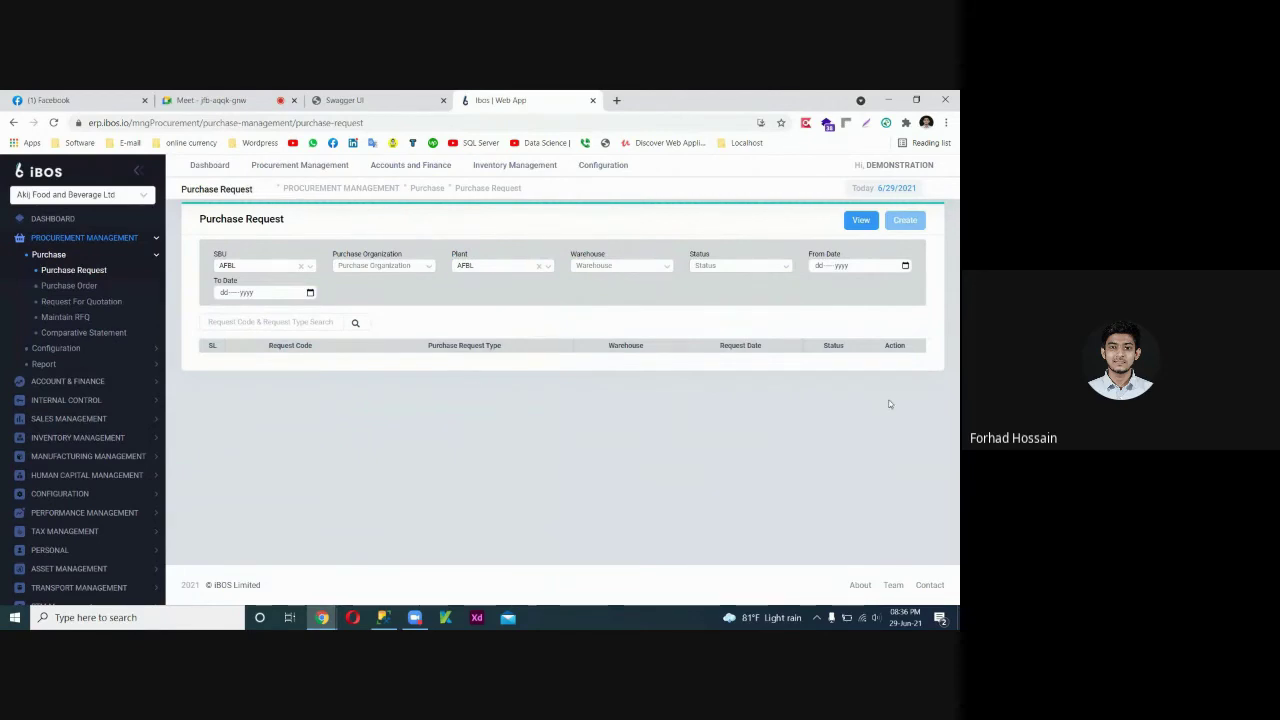
pyautogui.click(73, 243)
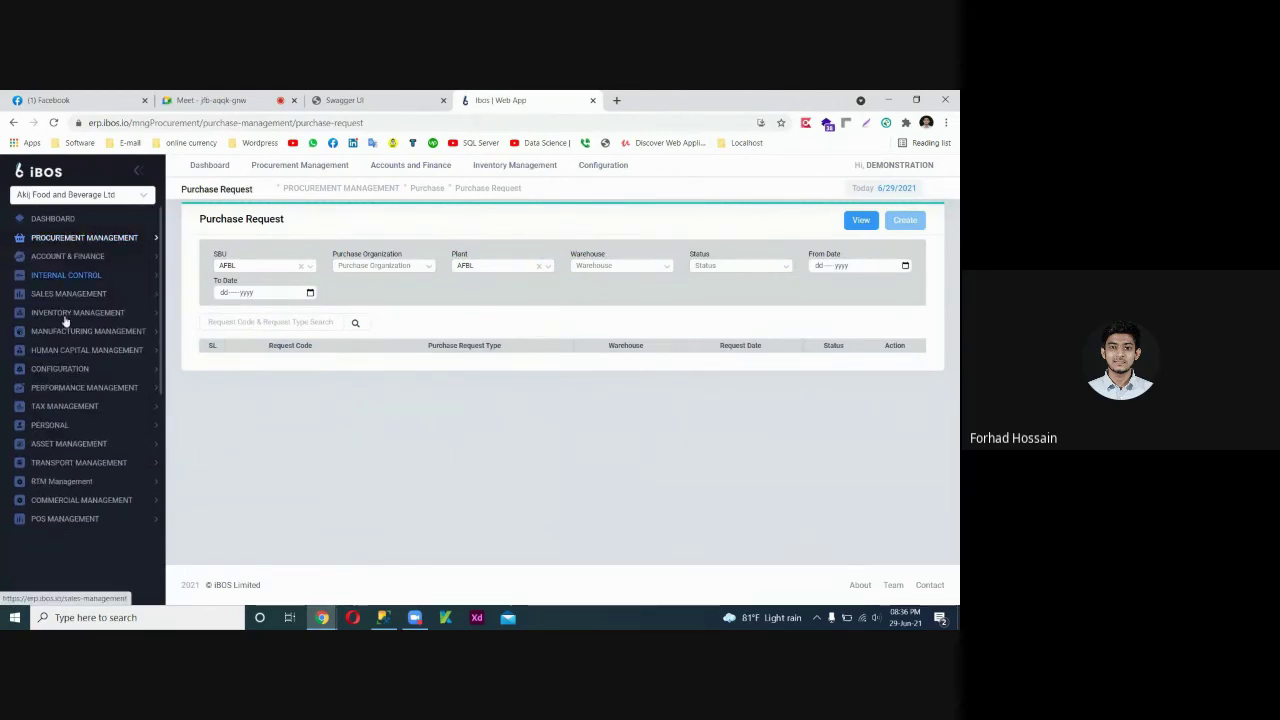
pyautogui.click(82, 500)
pyautogui.click(77, 516)
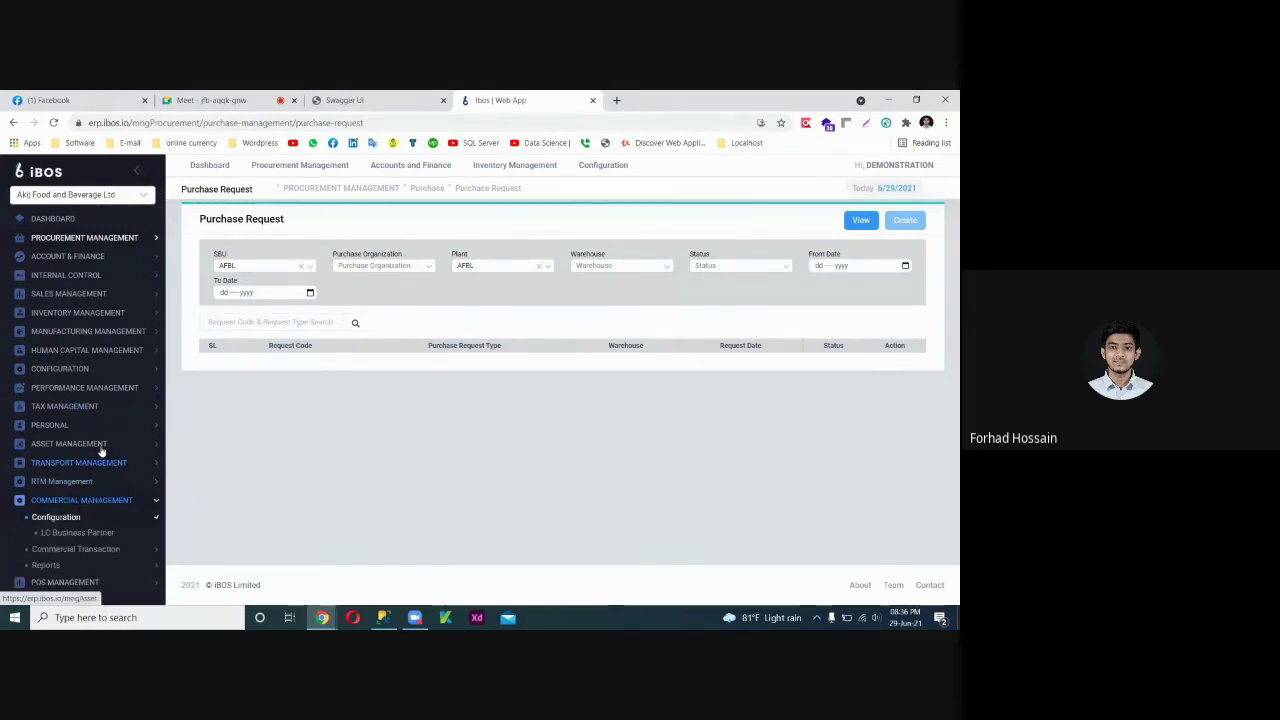
pyautogui.click(80, 532)
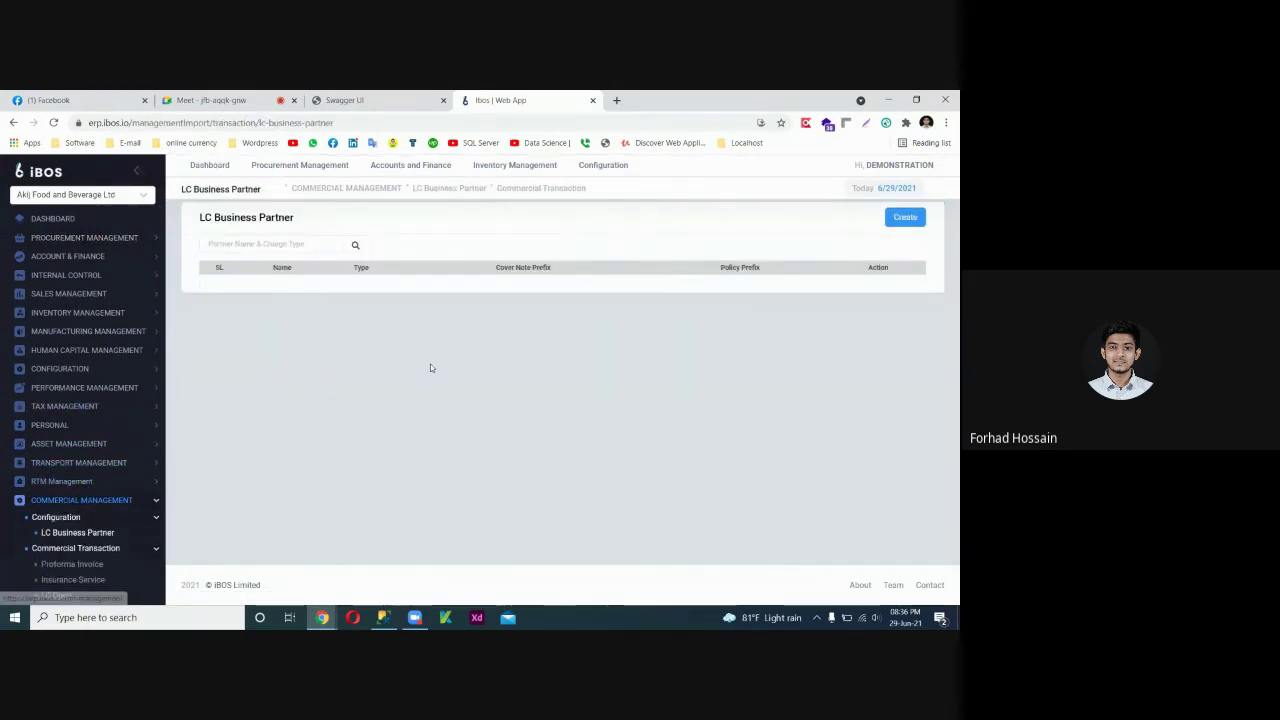
pyautogui.click(287, 244)
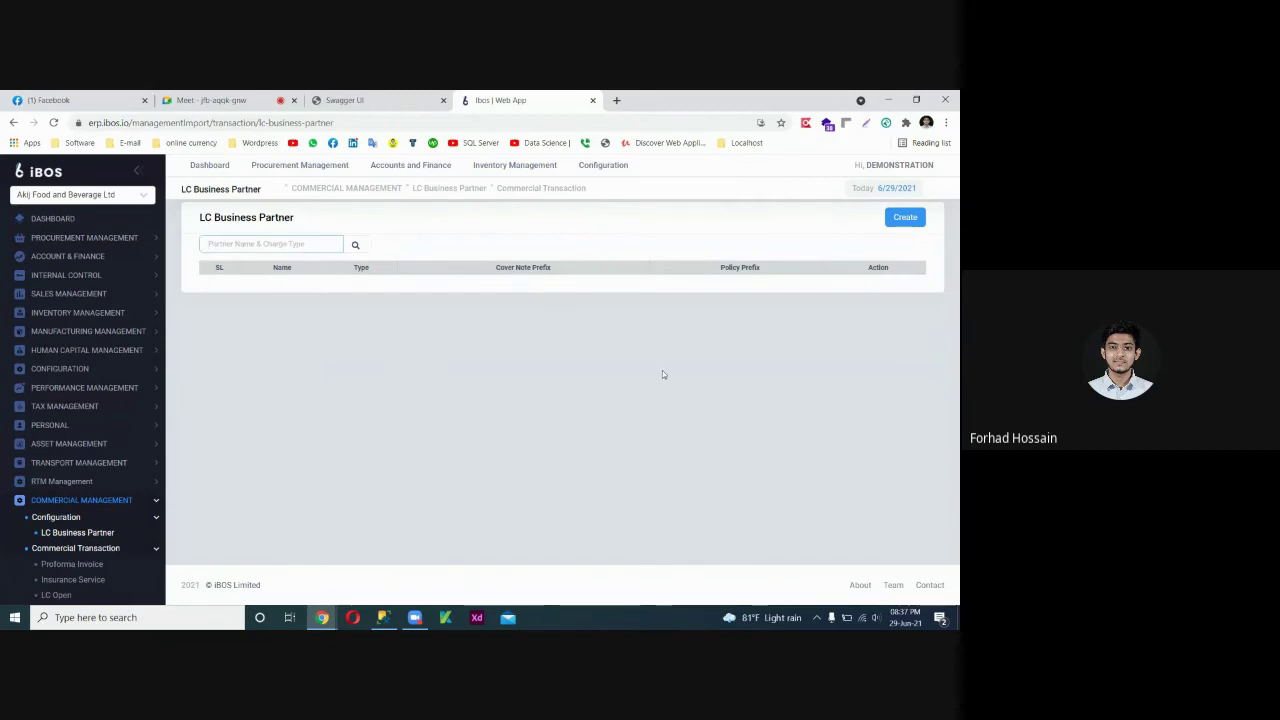
# Bring SQL Server Management Studio to the front from its taskbar preview.
pyautogui.moveTo(384, 616)
pyautogui.click(388, 583)
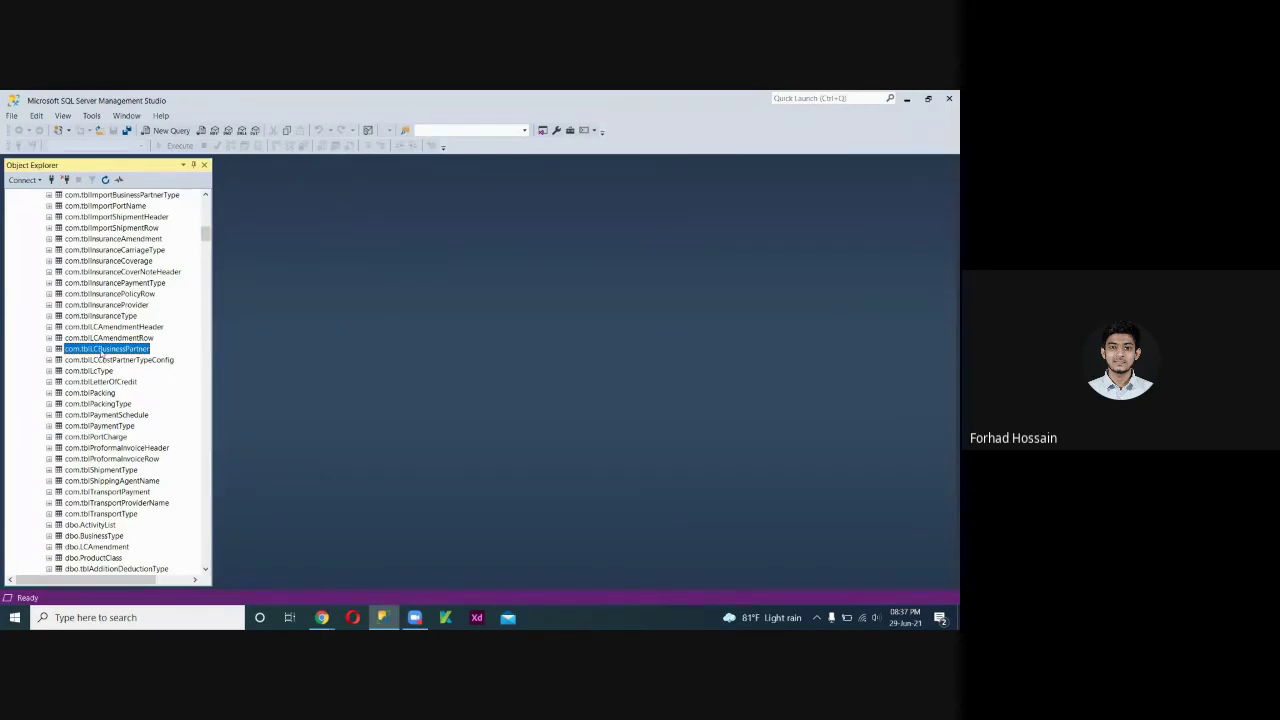
# Open the com.tblLCBusinessPartner context menu in Object Explorer after briefly rechecking the iBOS page.
pyautogui.rightClick(101, 352)
pyautogui.click(70, 356)
pyautogui.moveTo(321, 617)
pyautogui.click(288, 580)
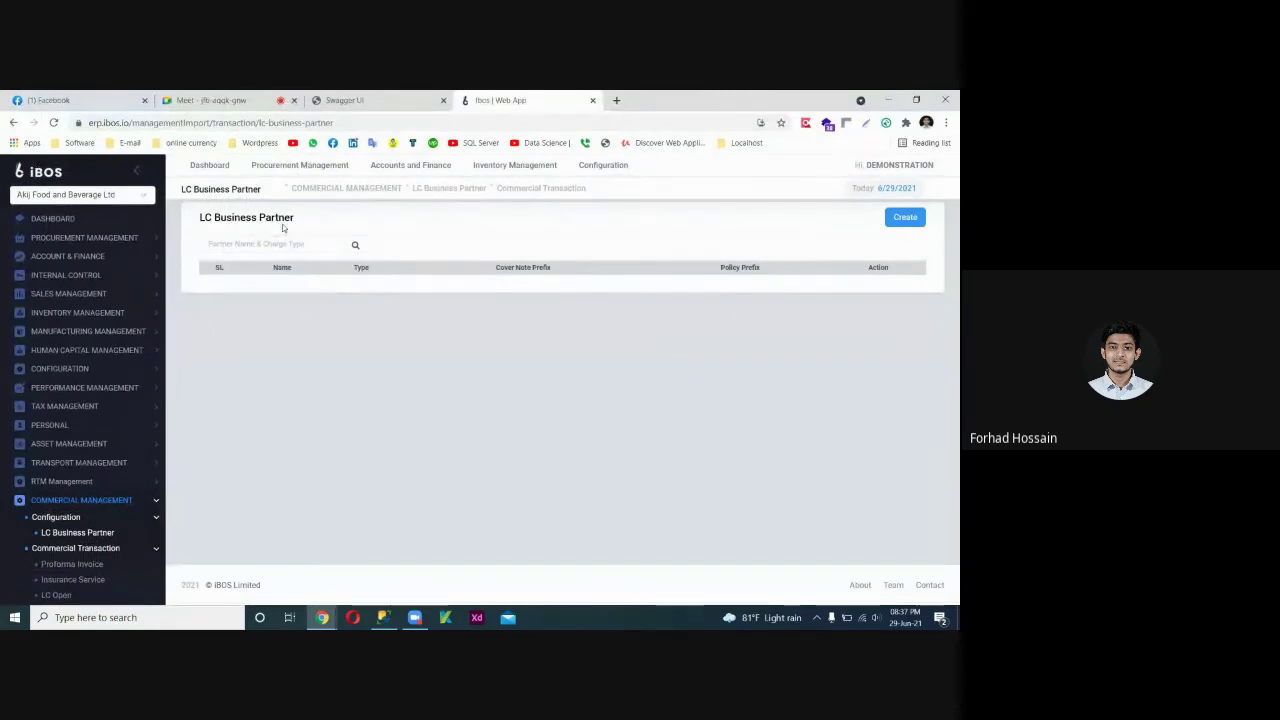
pyautogui.hotkey('alt', 'Tab')
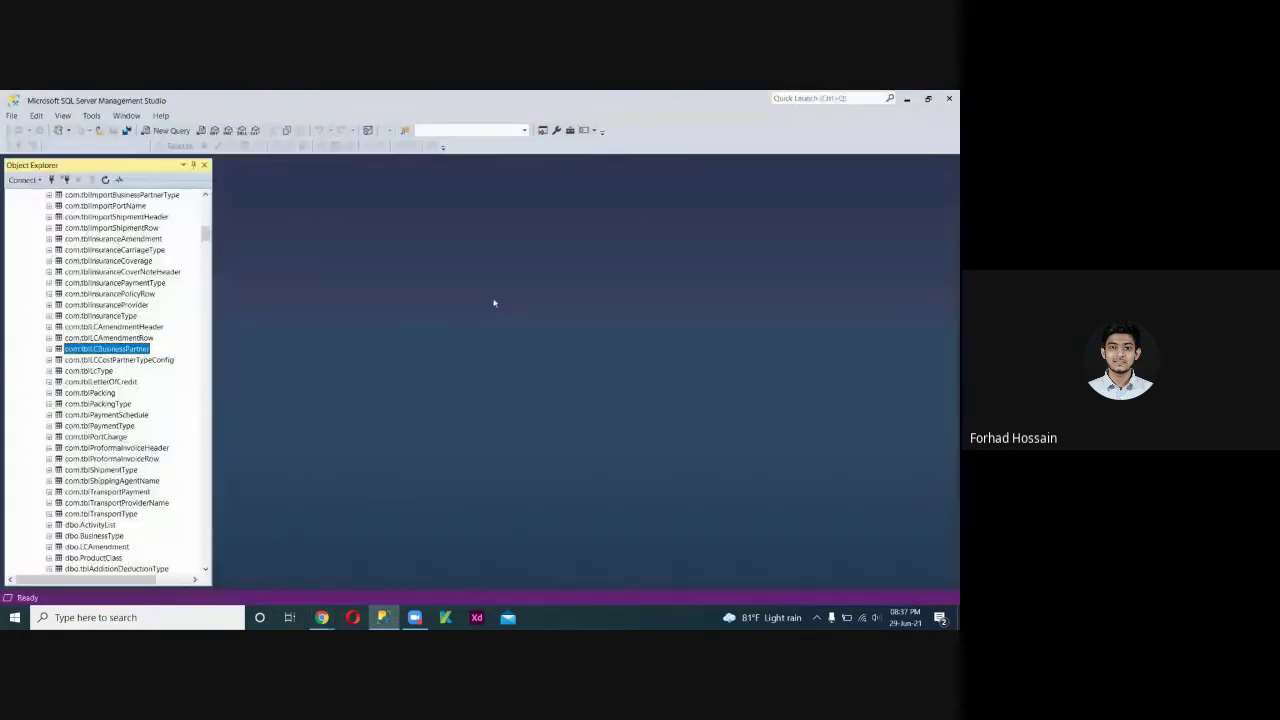
pyautogui.rightClick(123, 350)
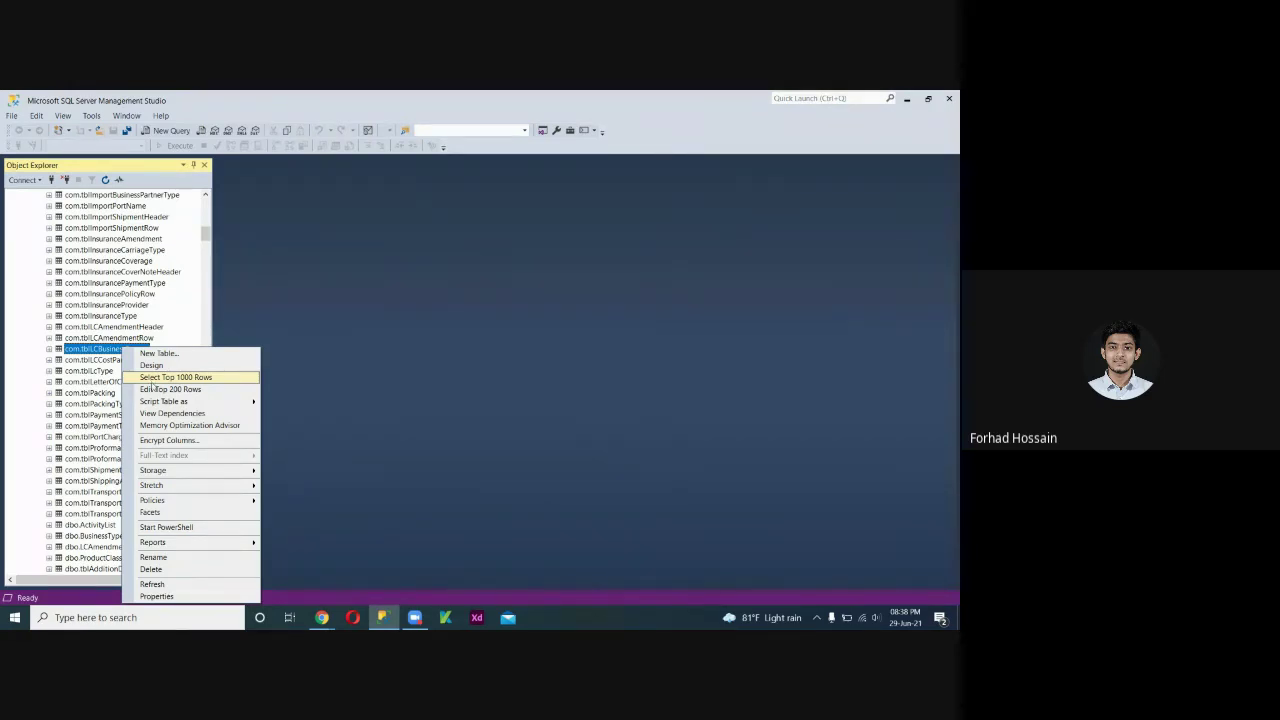
# Run Select Top 1000 Rows on com.tblLCBusinessPartner and review the 193 returned rows.
pyautogui.click(152, 380)
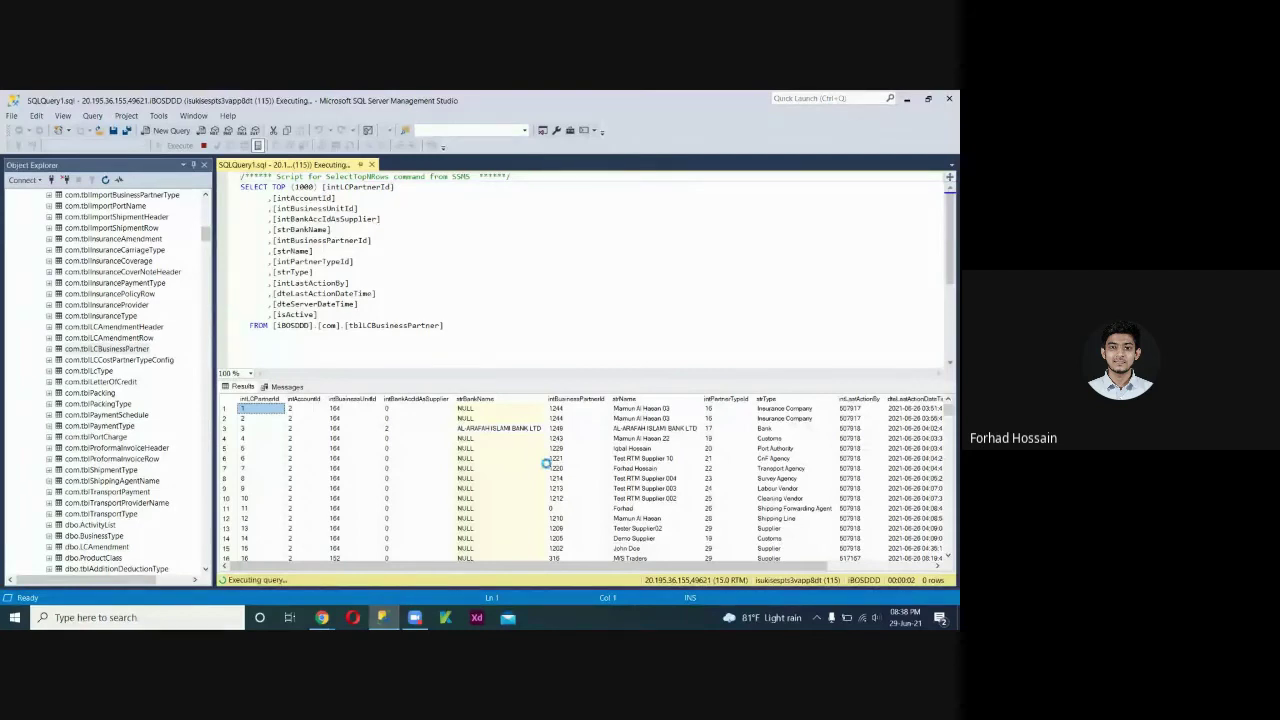
pyautogui.scroll(-12, 787, 492)
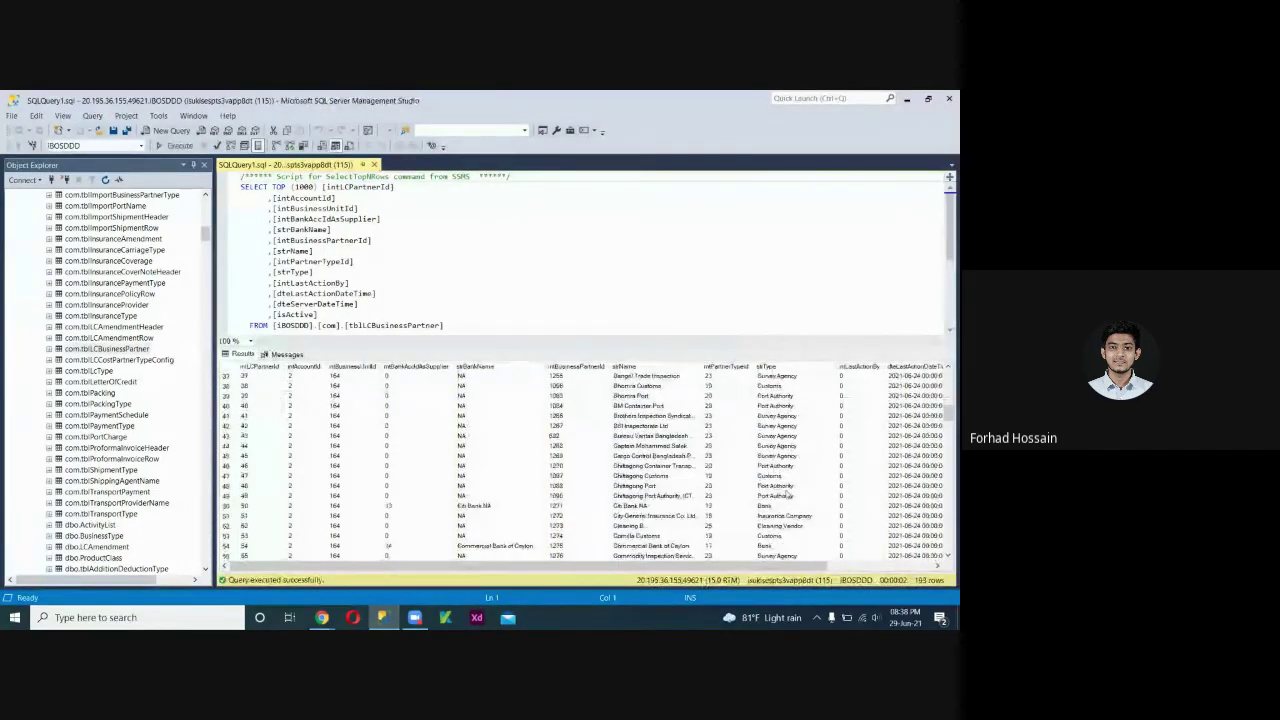
pyautogui.scroll(-16, 787, 492)
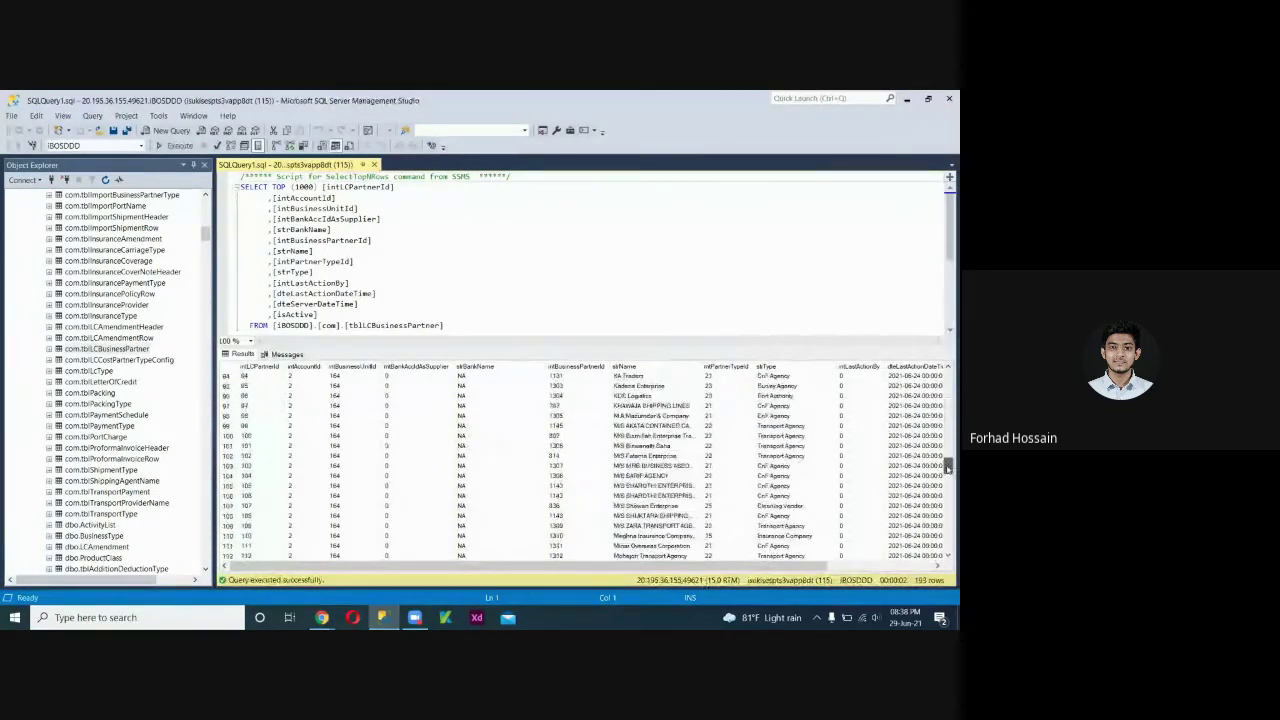
pyautogui.scroll(20, 948, 468)
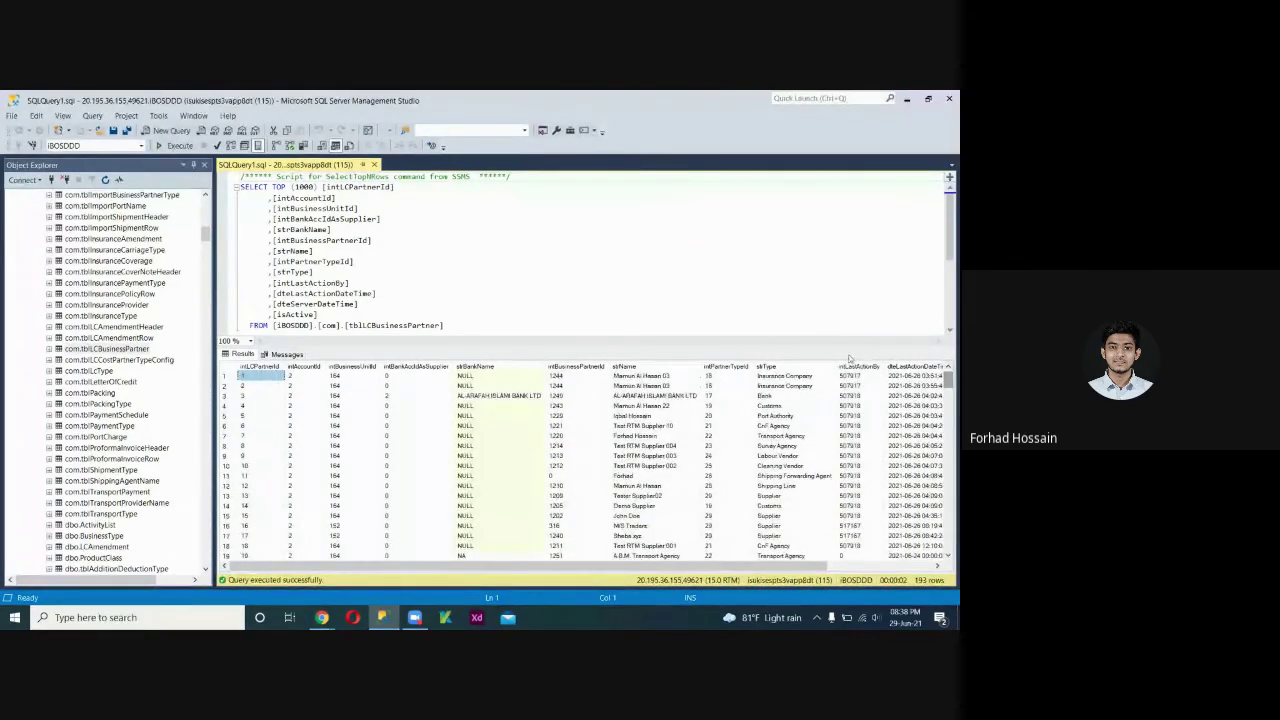
pyautogui.moveTo(849, 347); pyautogui.dragTo(848, 396)
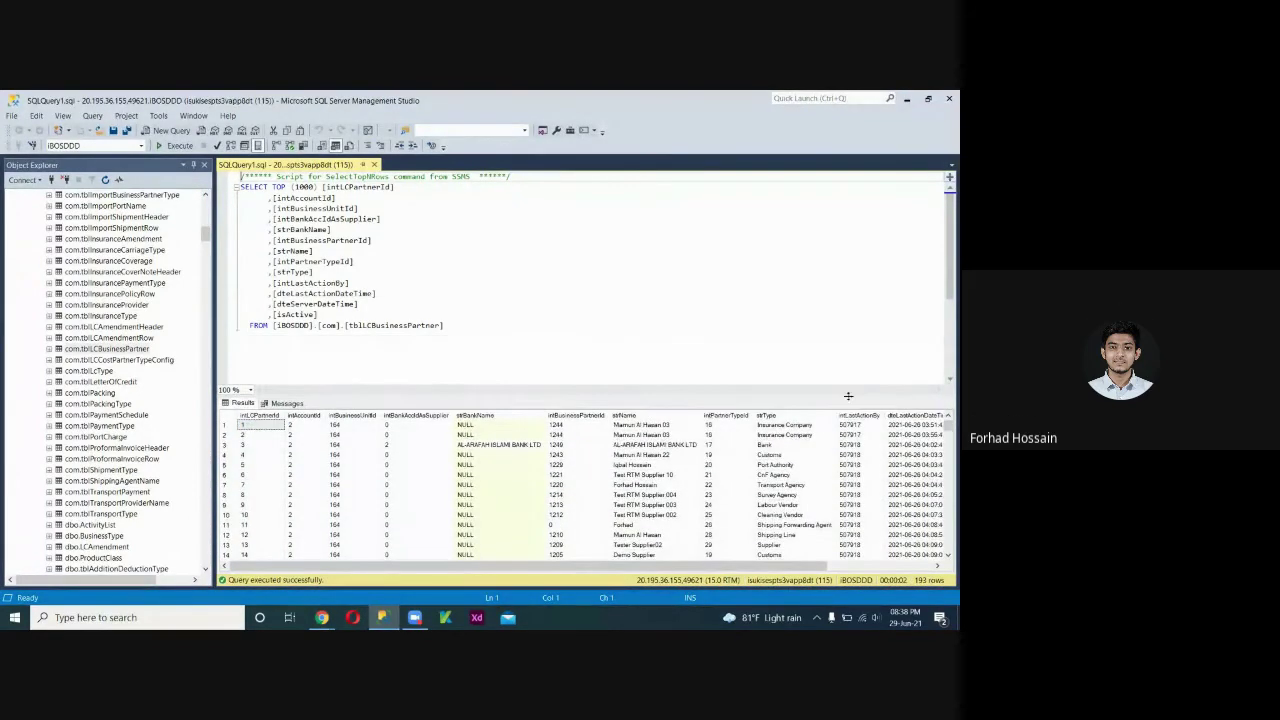
# Enlarge the results pane and minimize SQL Server Management Studio to the desktop.
pyautogui.click(485, 326)
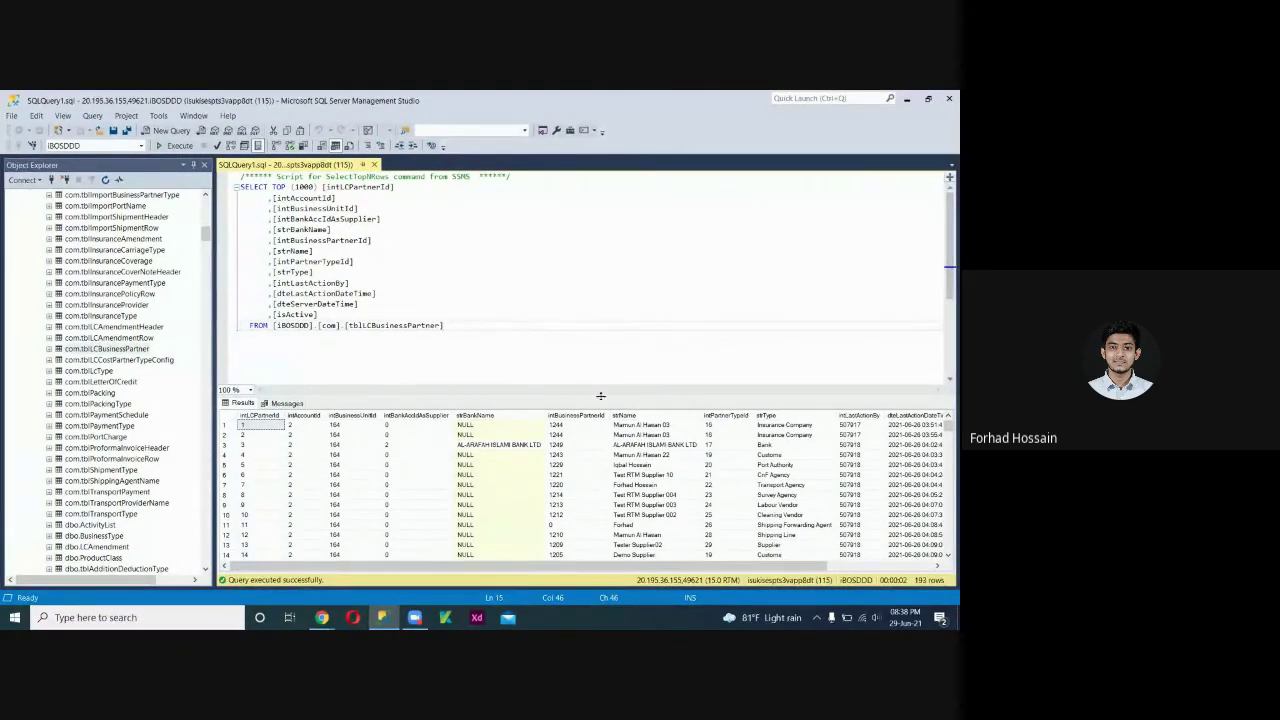
pyautogui.moveTo(601, 355); pyautogui.dragTo(601, 306)
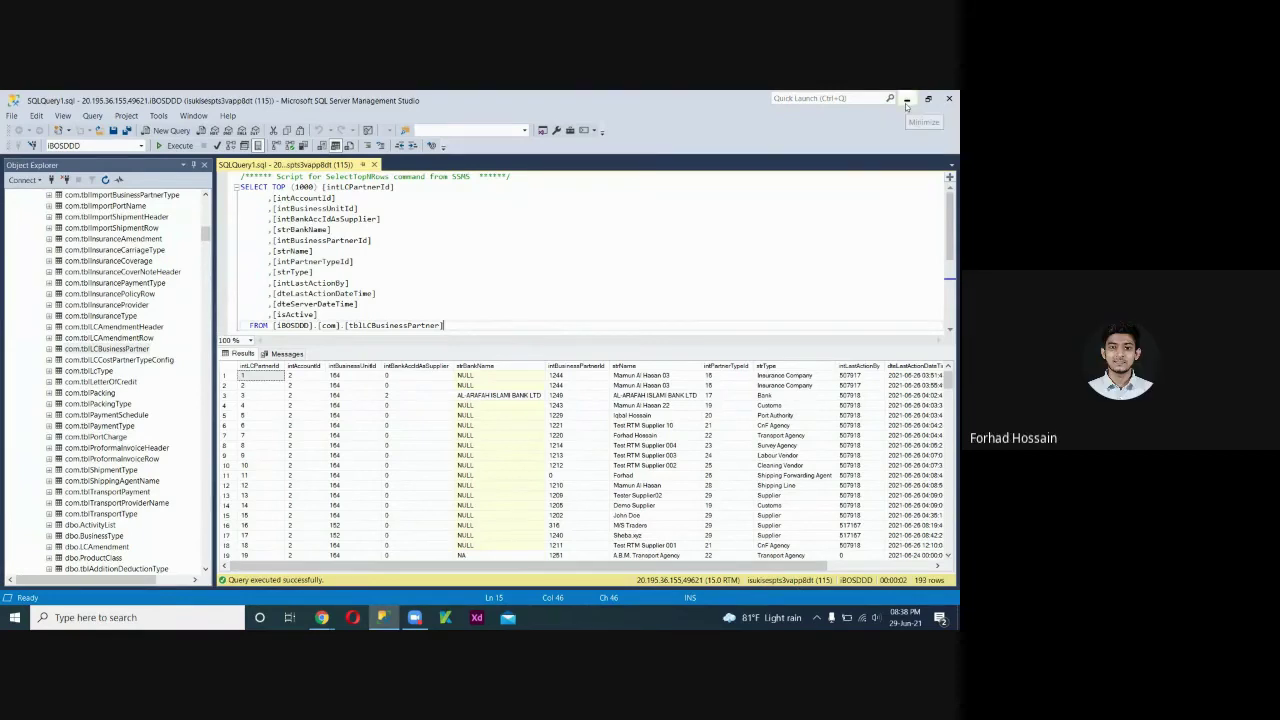
pyautogui.click(382, 617)
# Open the saved SQL Server Bangla Tutorial playlist in a new Chrome tab.
pyautogui.click(321, 617)
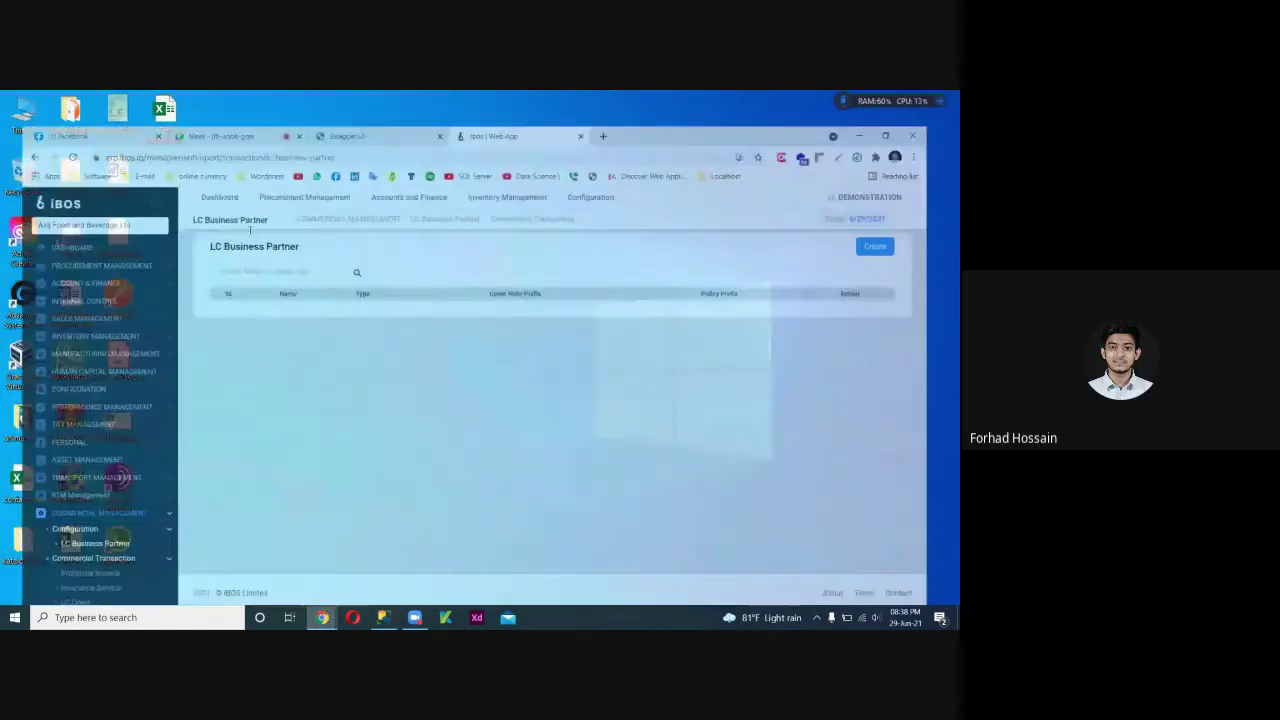
pyautogui.click(616, 100)
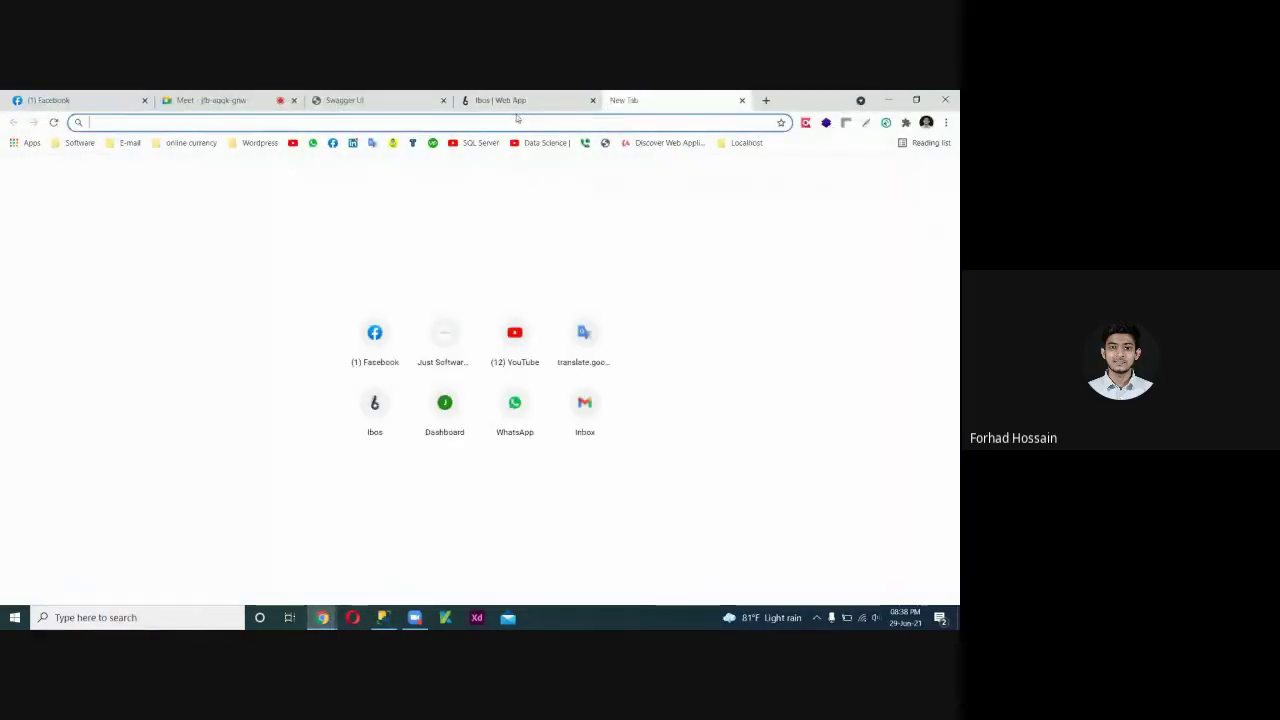
pyautogui.click(470, 143)
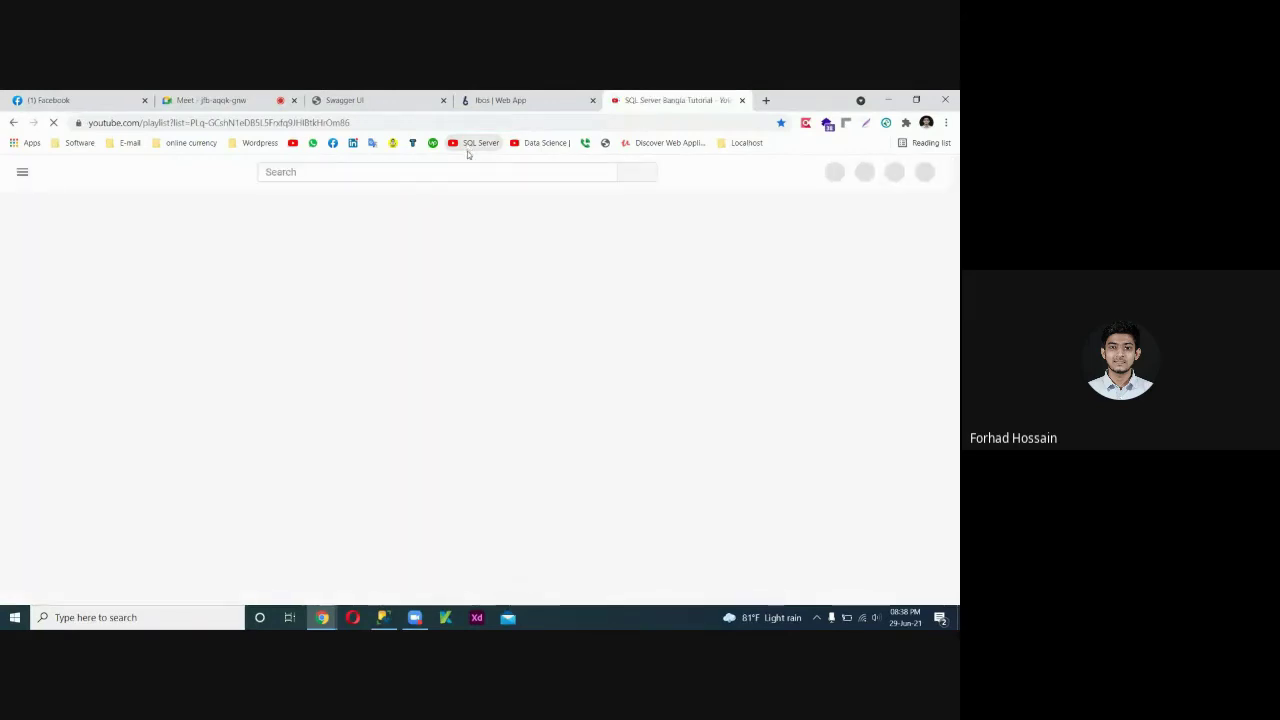
pyautogui.scroll(-10, 495, 460)
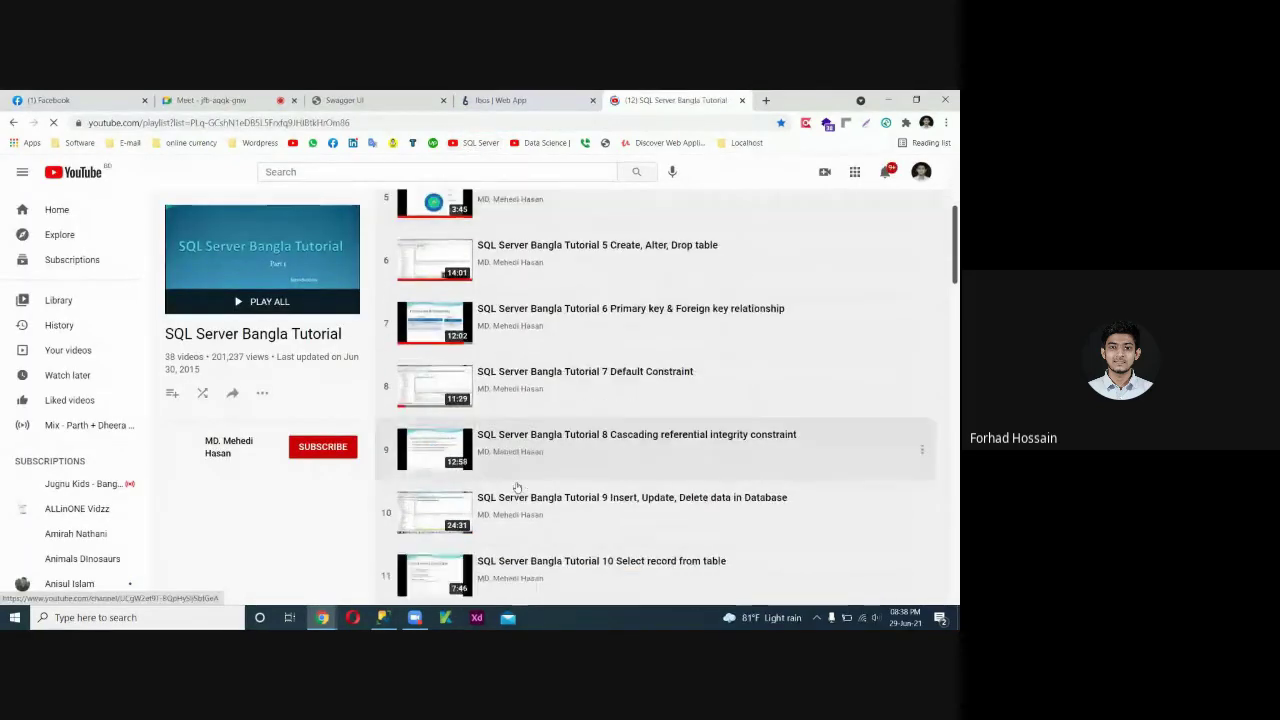
pyautogui.scroll(10, 489, 440)
pyautogui.click(283, 121)
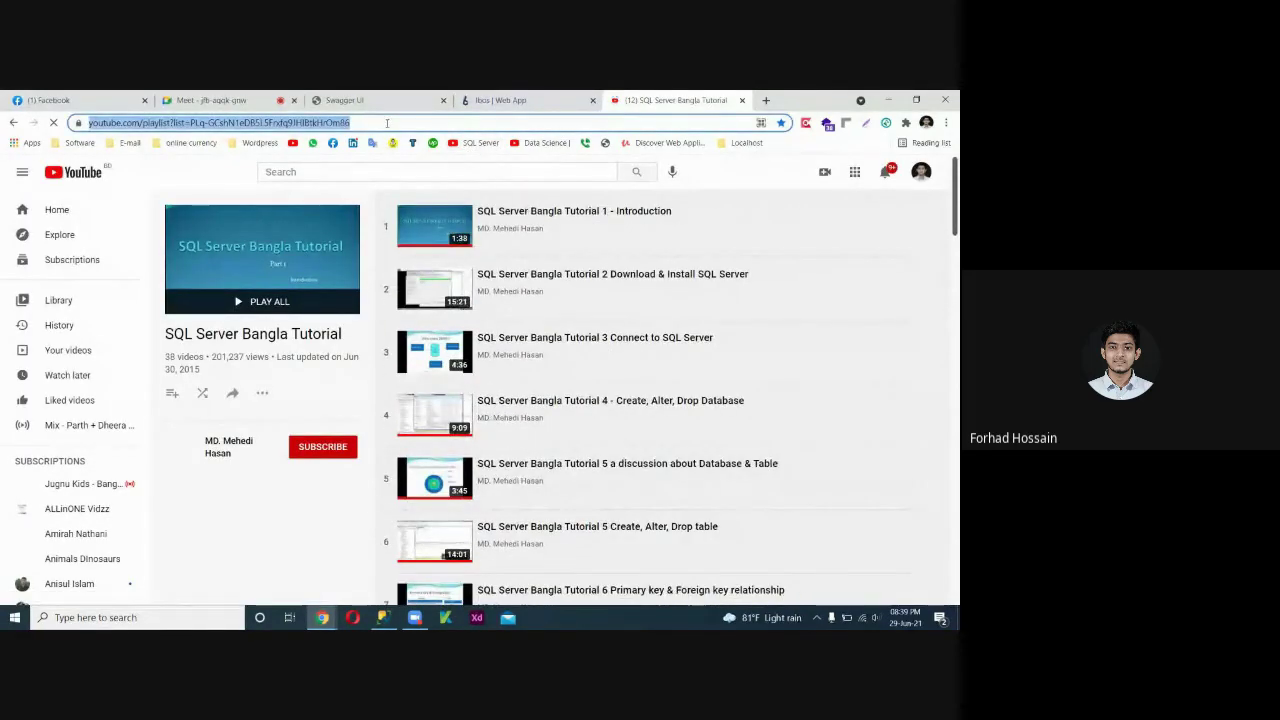
# Check the video call's in-call messages, then return to the playlist tab.
pyautogui.click(235, 100)
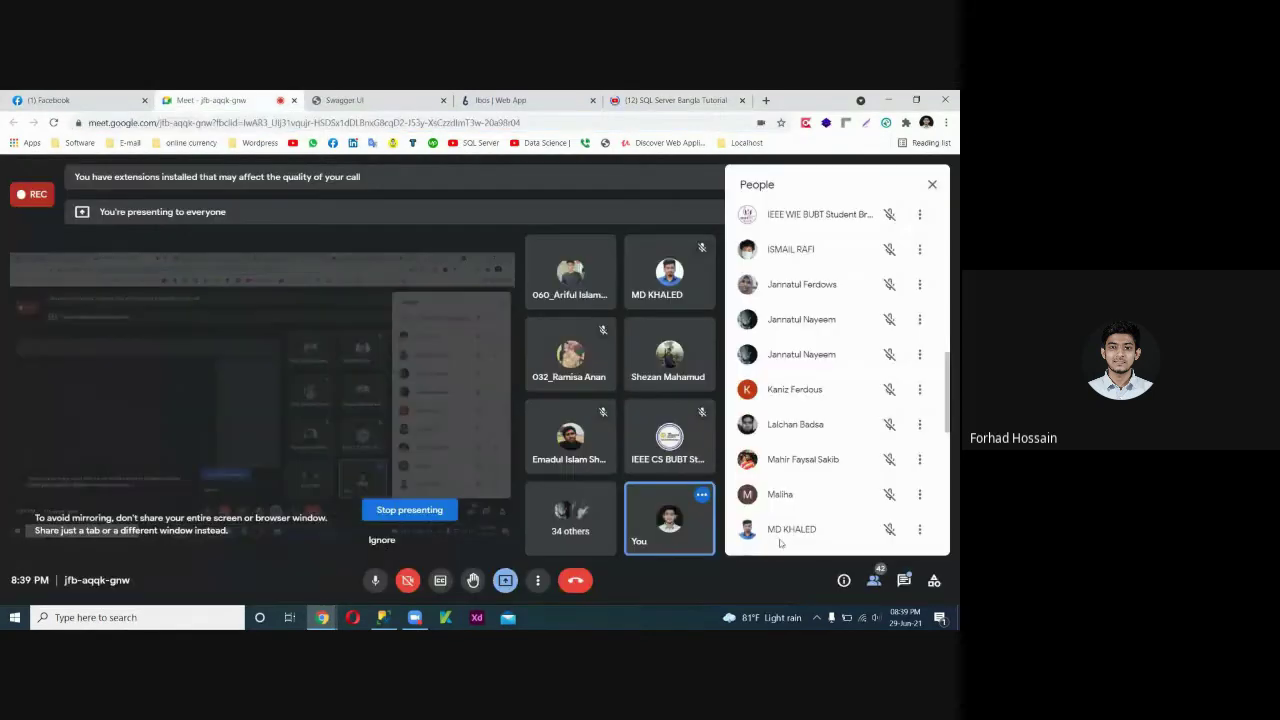
pyautogui.click(903, 580)
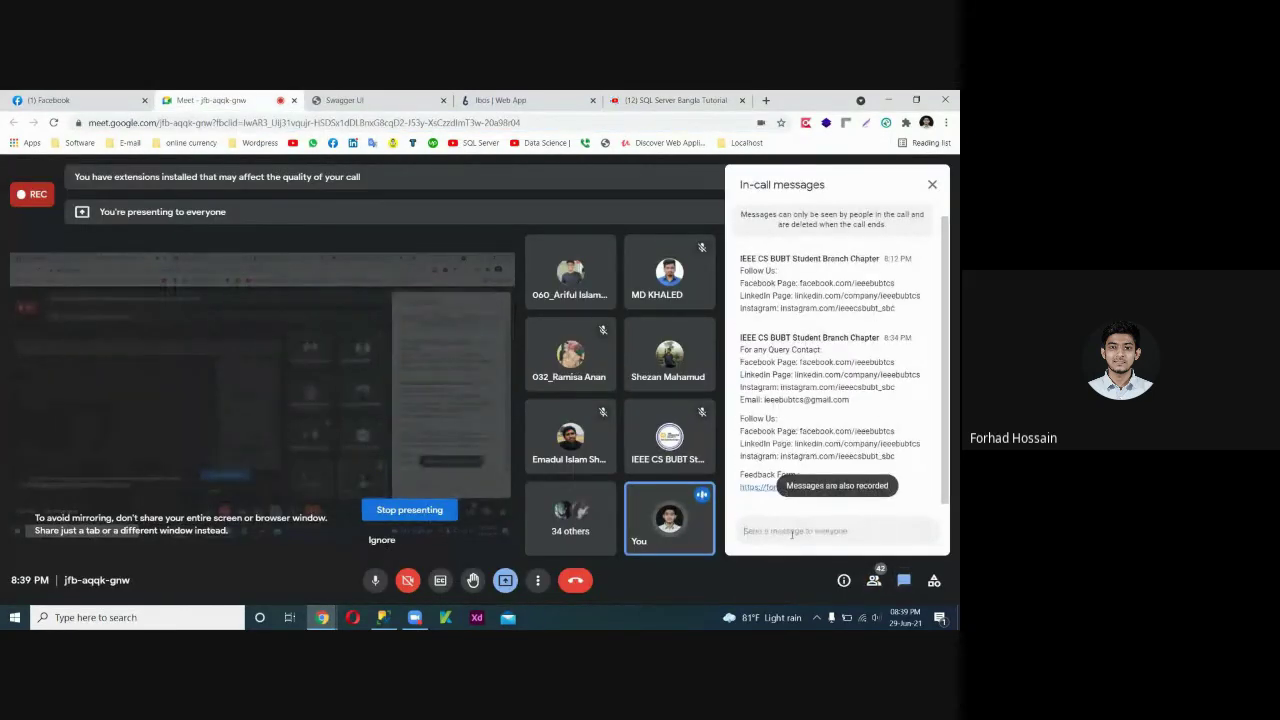
pyautogui.click(932, 184)
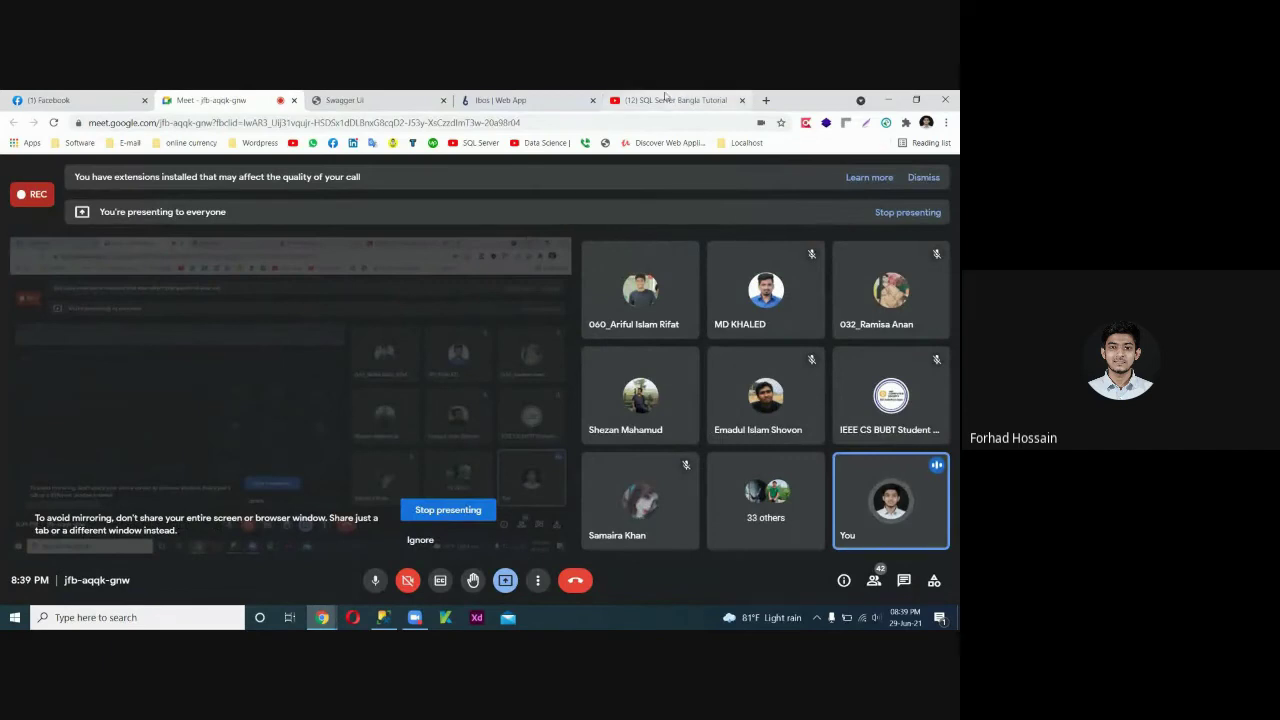
pyautogui.click(670, 100)
# Scroll through the 38-video playlist, close it, and open a blank new tab.
pyautogui.scroll(-2, 523, 411)
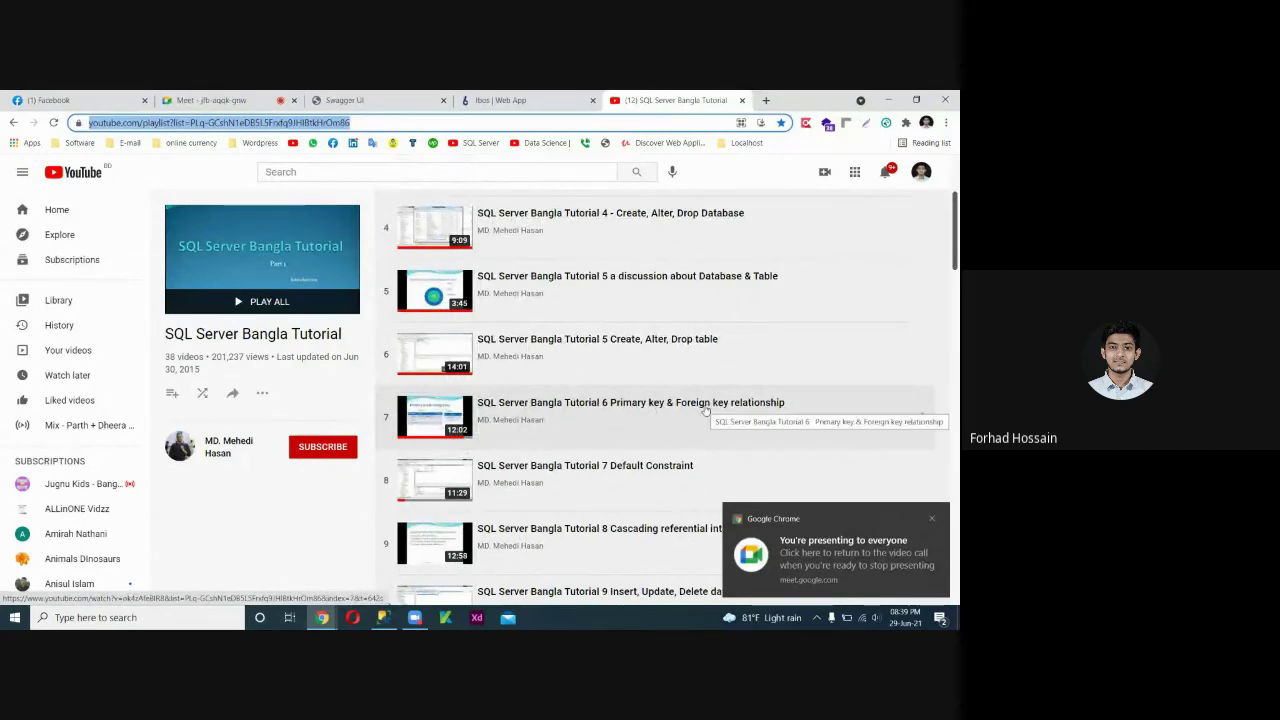
pyautogui.scroll(-1, 683, 421)
pyautogui.scroll(-5, 683, 421)
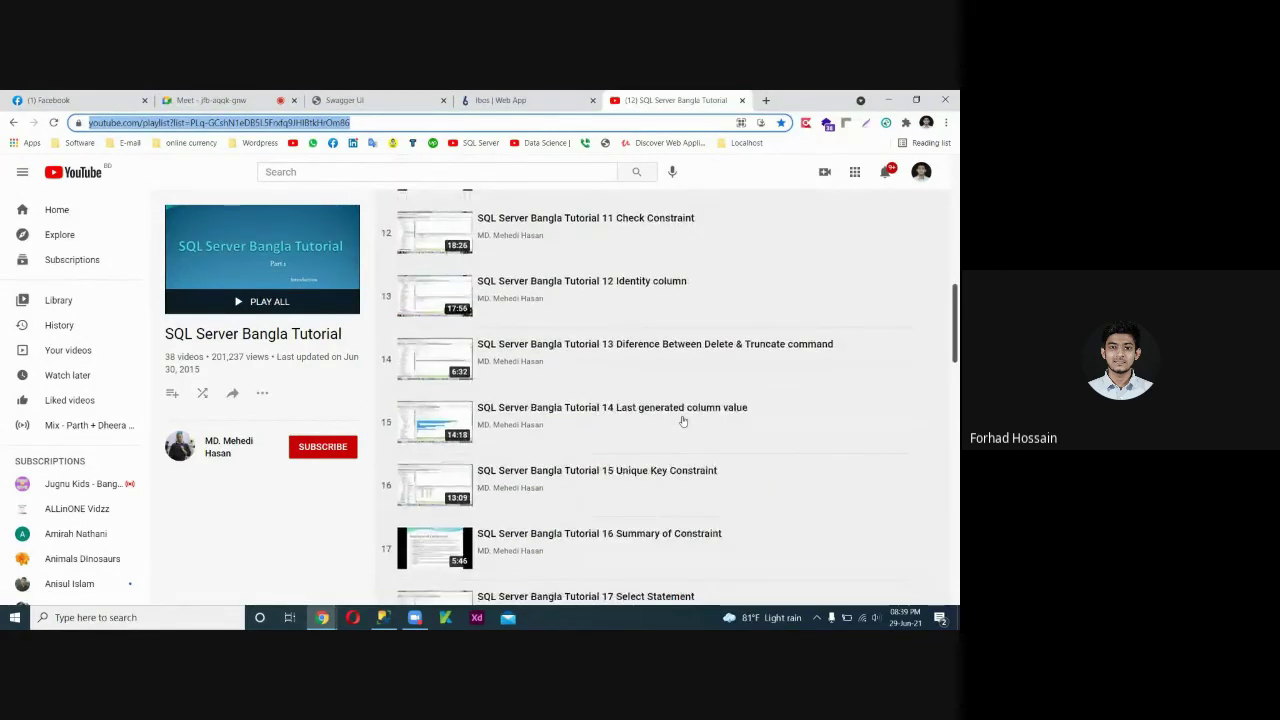
pyautogui.scroll(2, 685, 483)
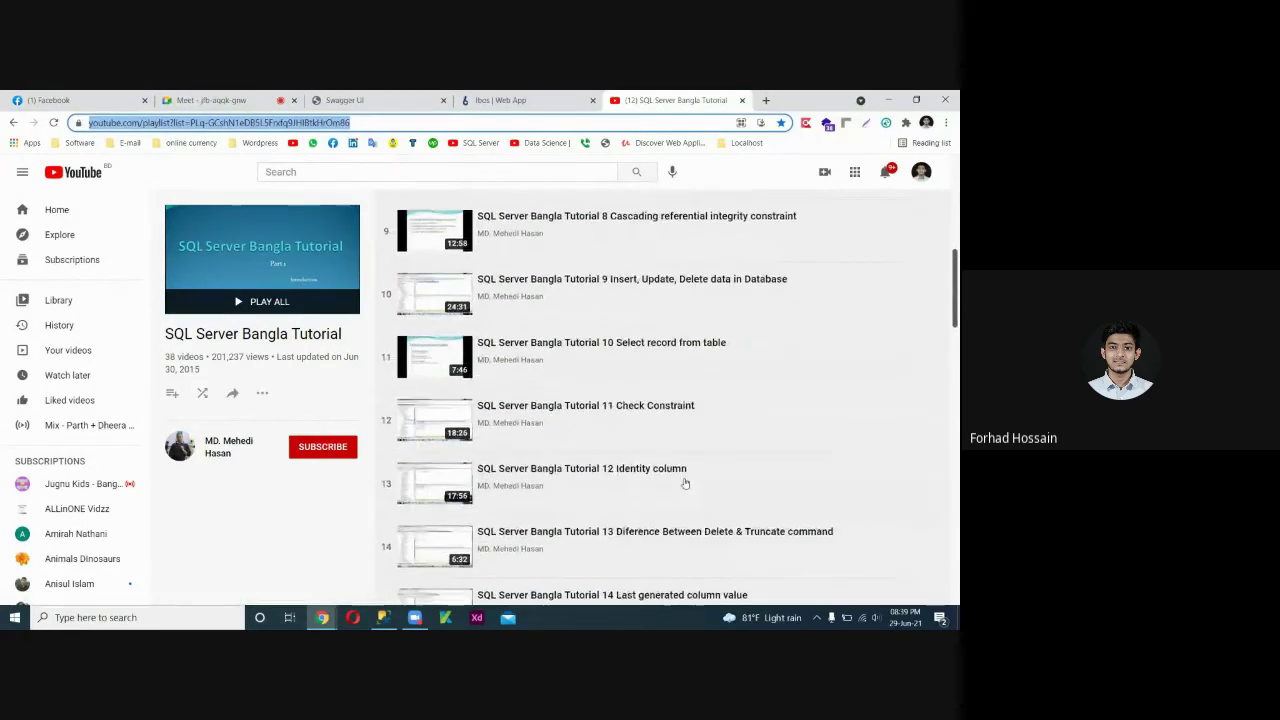
pyautogui.click(742, 100)
pyautogui.click(617, 100)
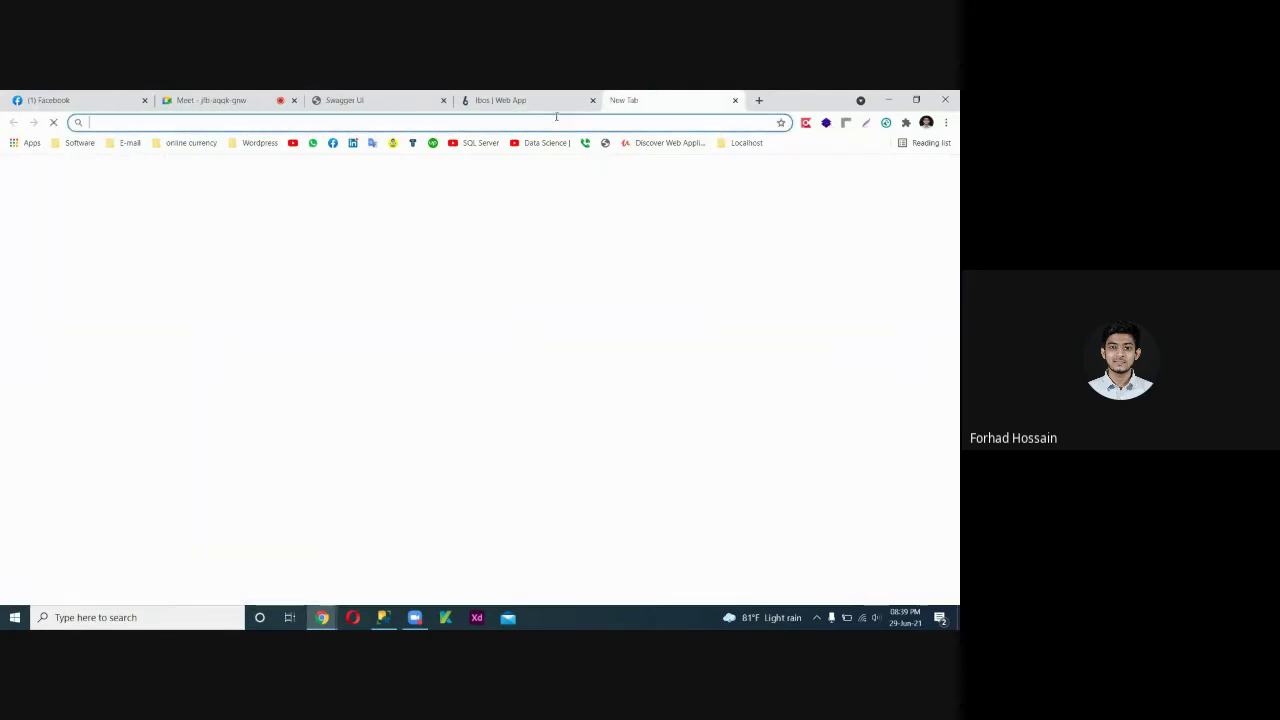
# Load w3schools.com/sql, scan the SQL Tutorial sidebar, then close that tab.
pyautogui.write('w3schools.com/sql/')
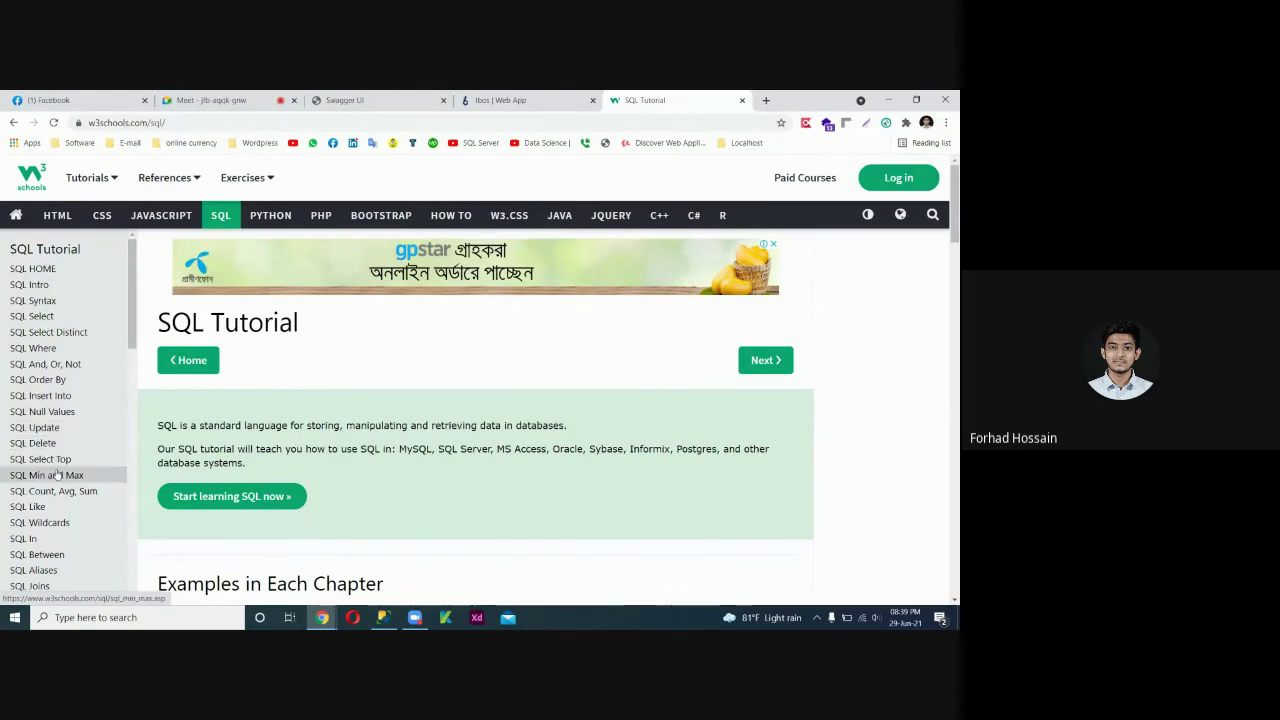
pyautogui.scroll(-3, 70, 490)
pyautogui.scroll(3, 65, 490)
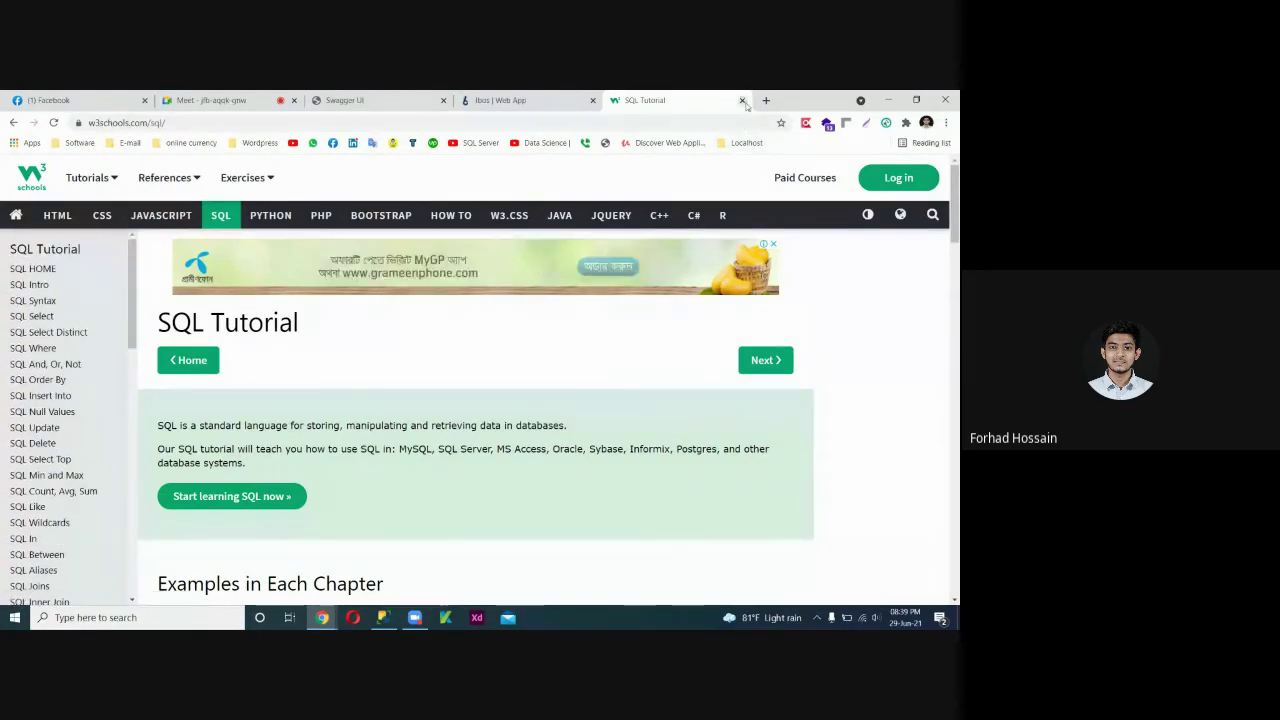
pyautogui.click(742, 100)
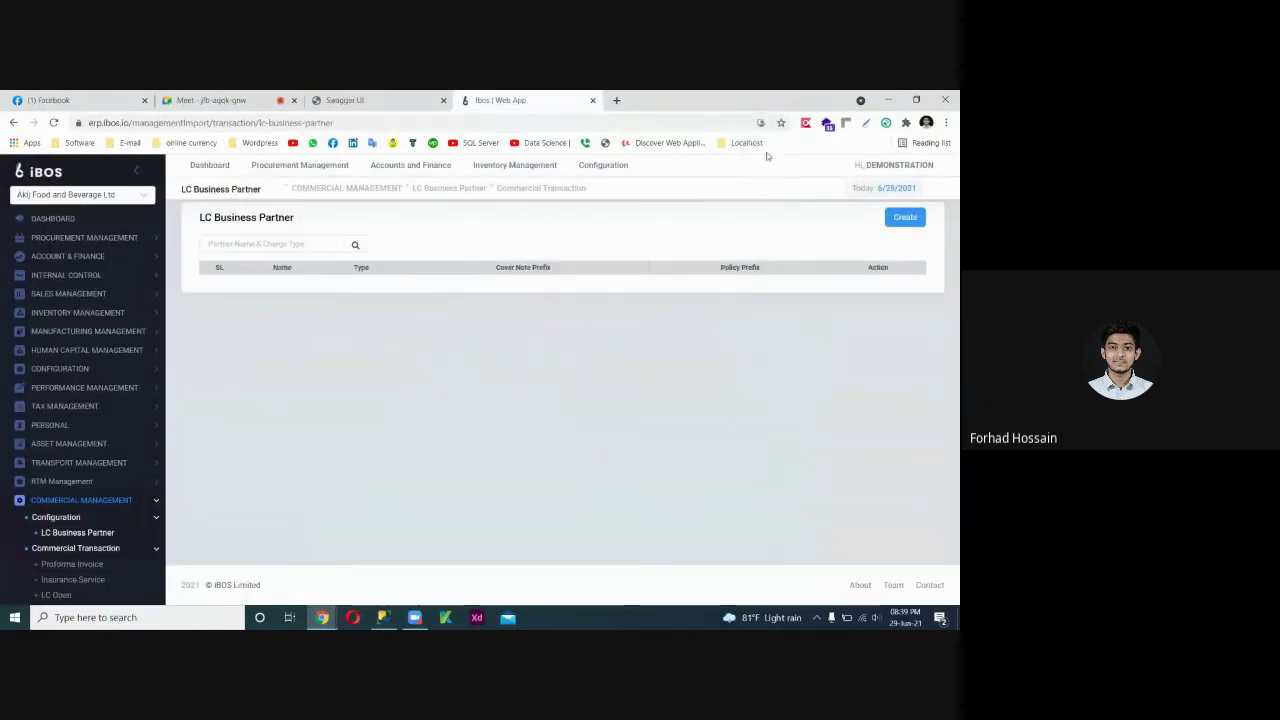
# Review tblLCBusinessPartner's last result rows, 175–193, then minimize SQL Server Management Studio.
pyautogui.click(385, 619)
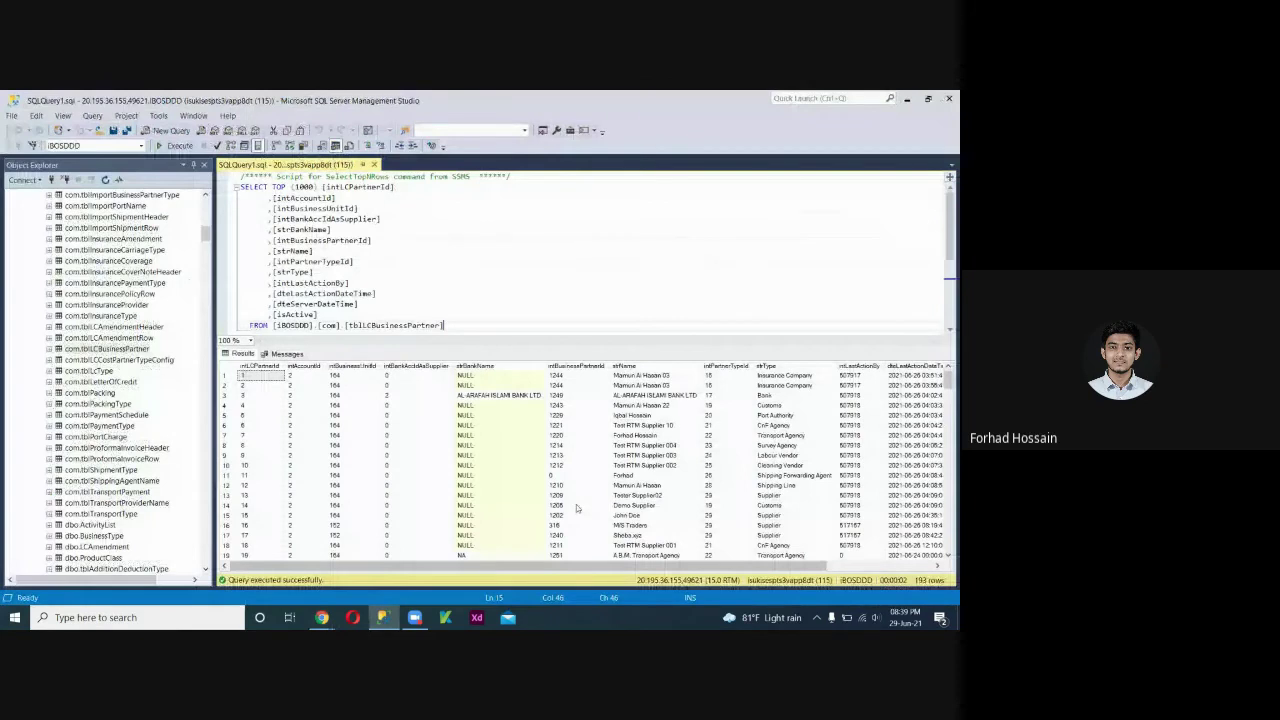
pyautogui.scroll(-16, 576, 508)
pyautogui.moveTo(946, 425); pyautogui.dragTo(942, 552)
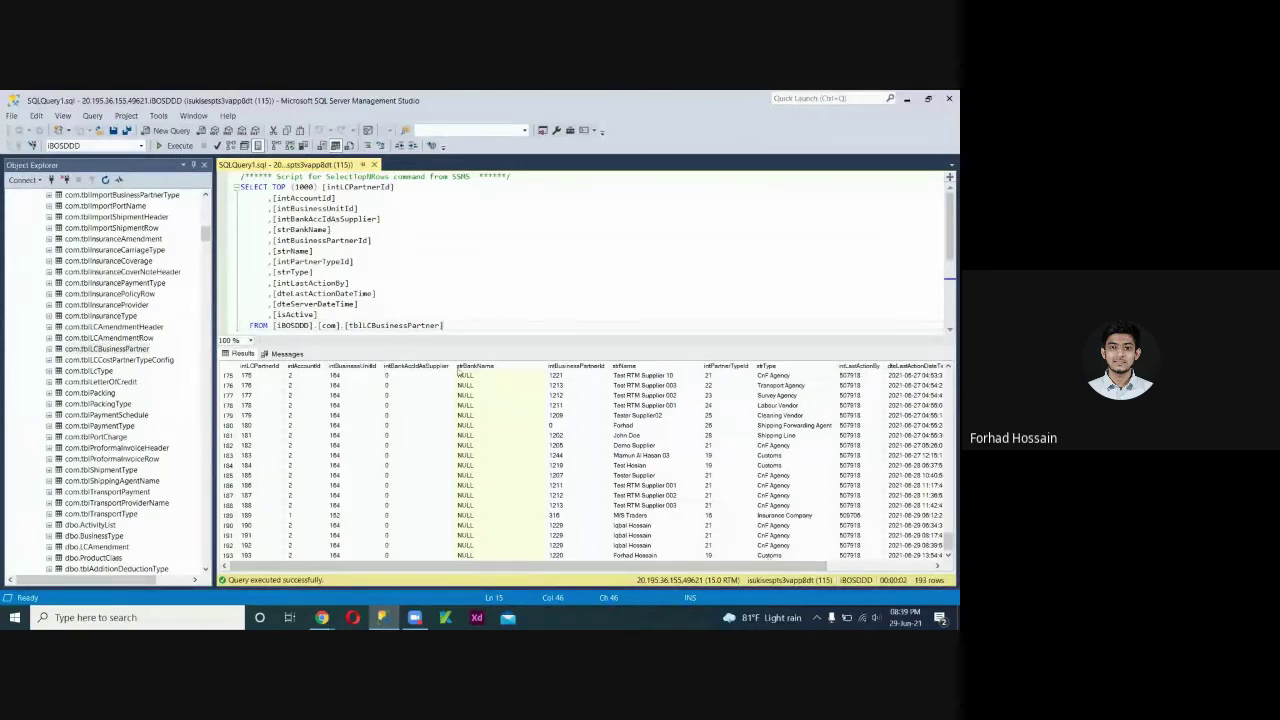
pyautogui.click(906, 99)
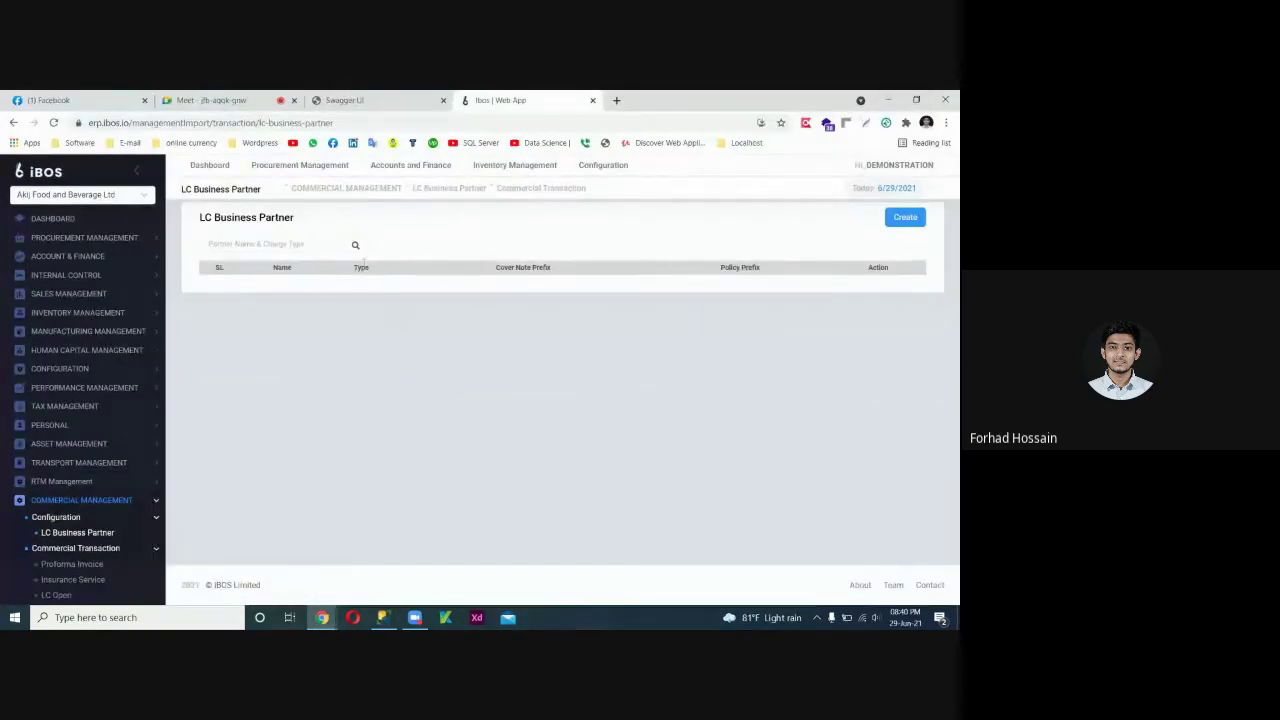
# Open the Create Business Partner form, go back to the list, and return to SSMS.
pyautogui.click(897, 221)
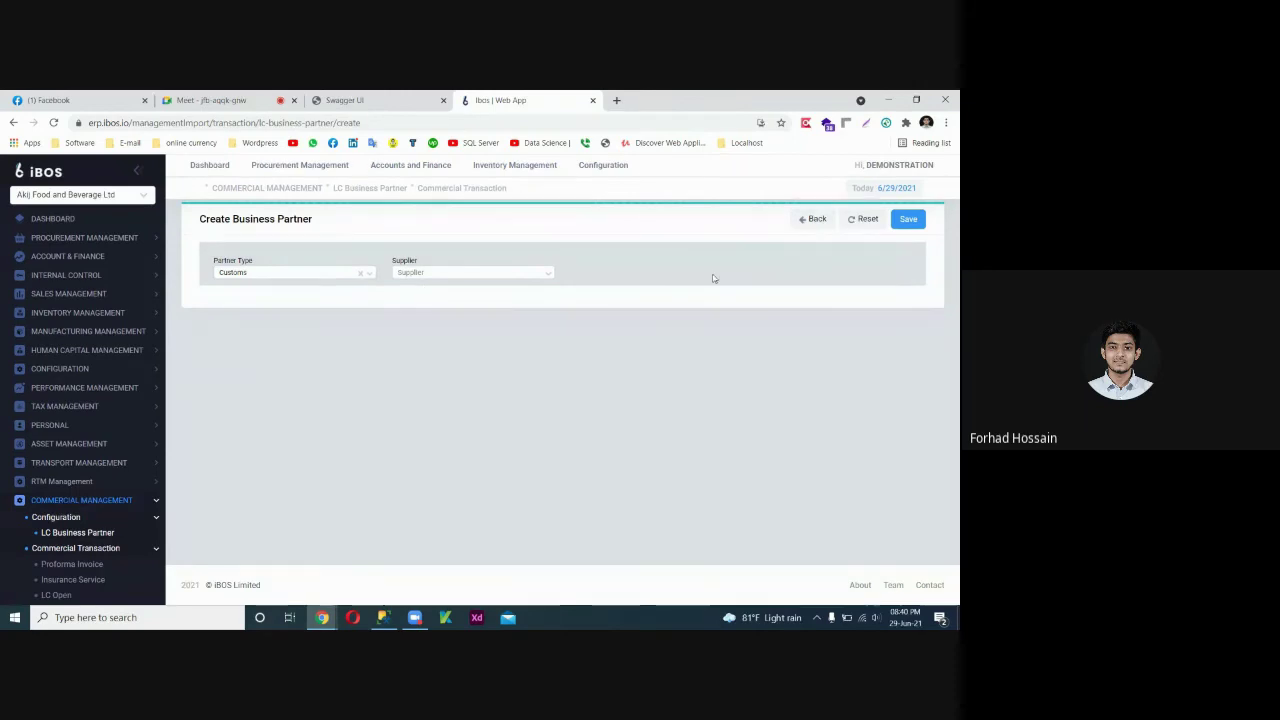
pyautogui.click(811, 220)
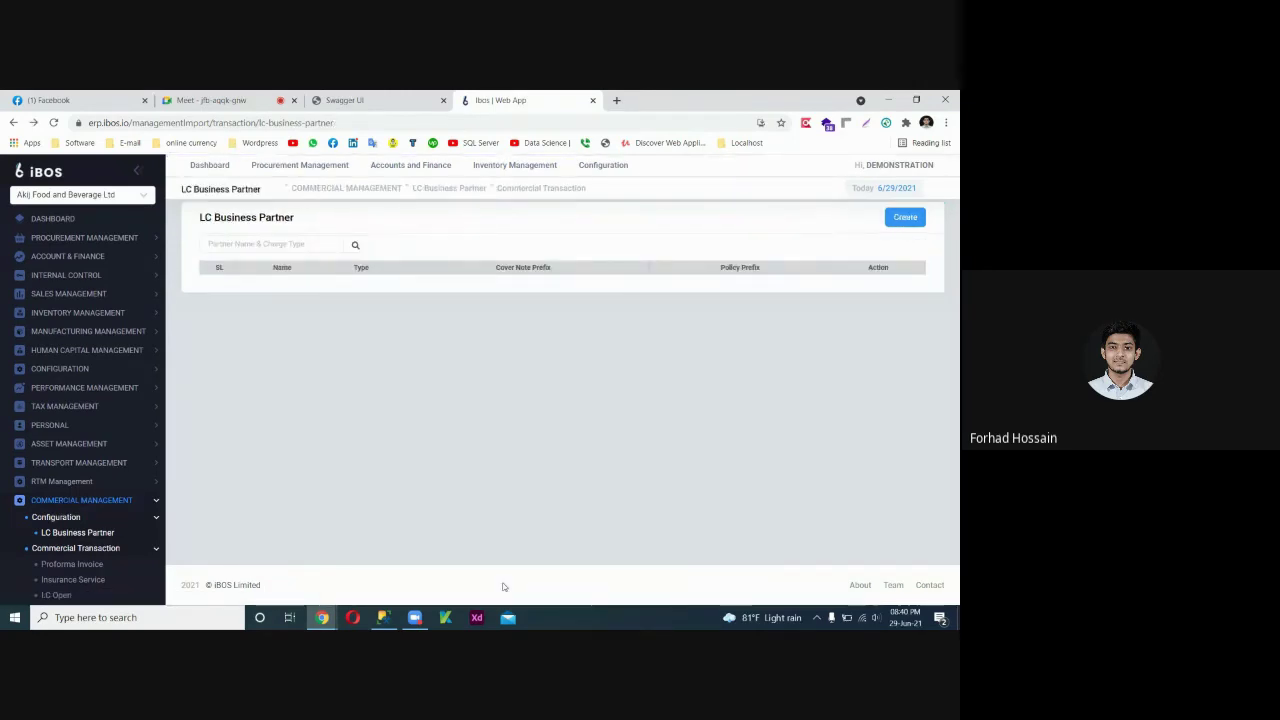
pyautogui.click(383, 617)
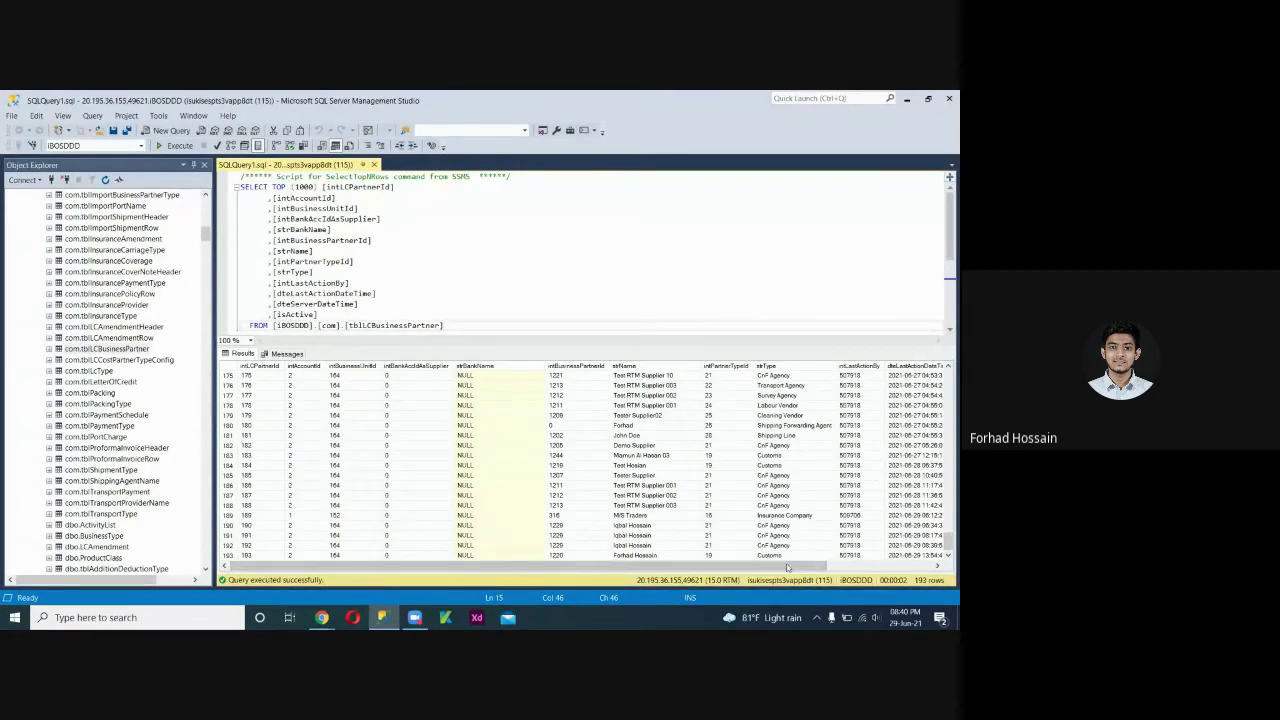
pyautogui.hscroll(5, 787, 567)
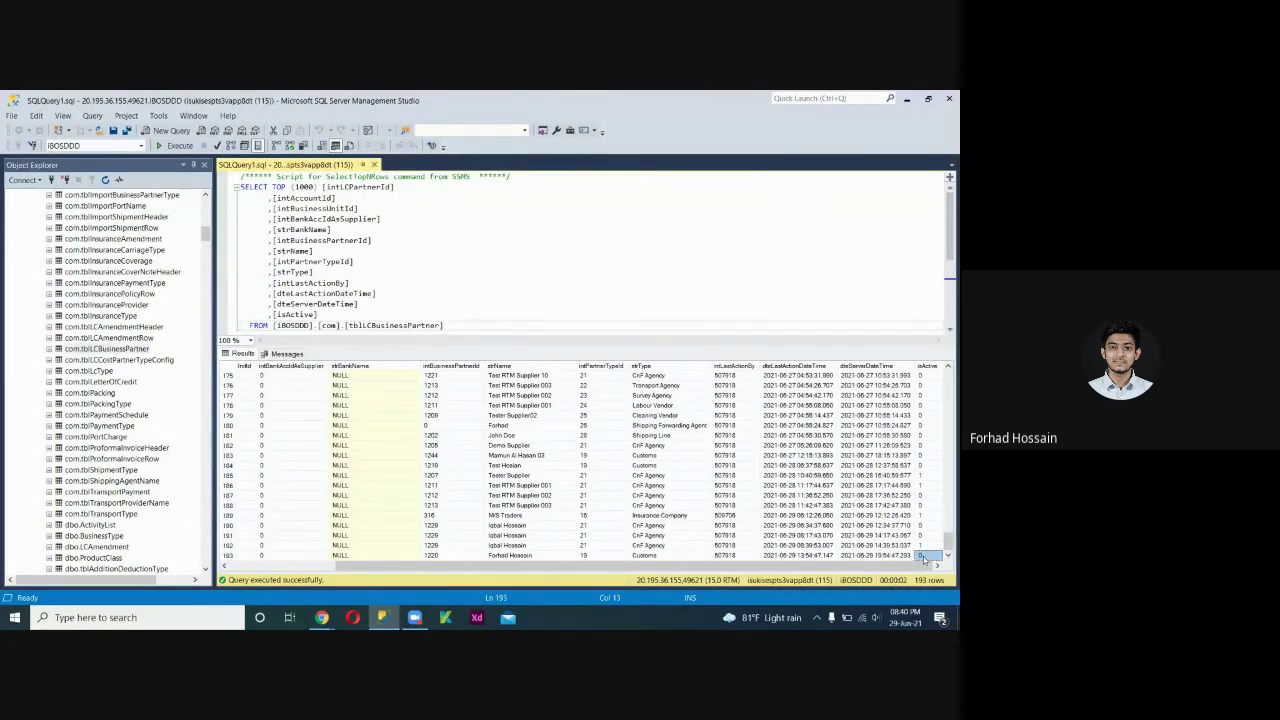
pyautogui.click(923, 556)
pyautogui.click(927, 475)
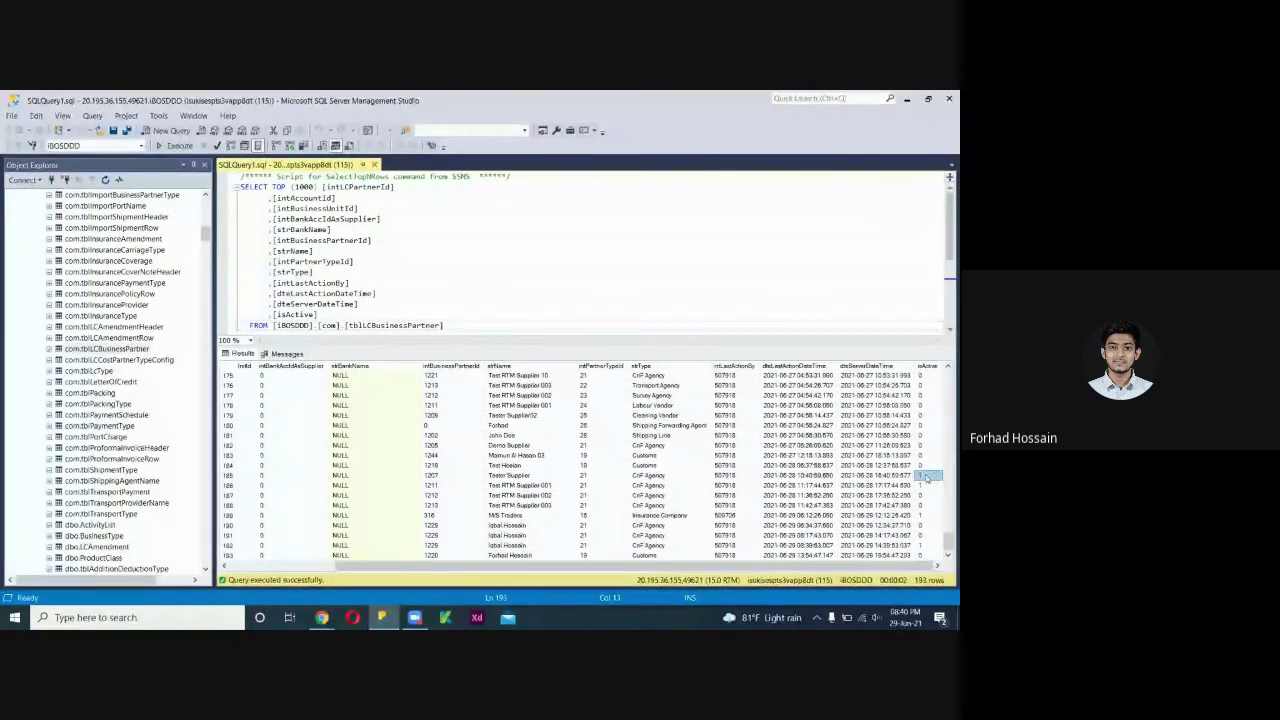
pyautogui.click(925, 553)
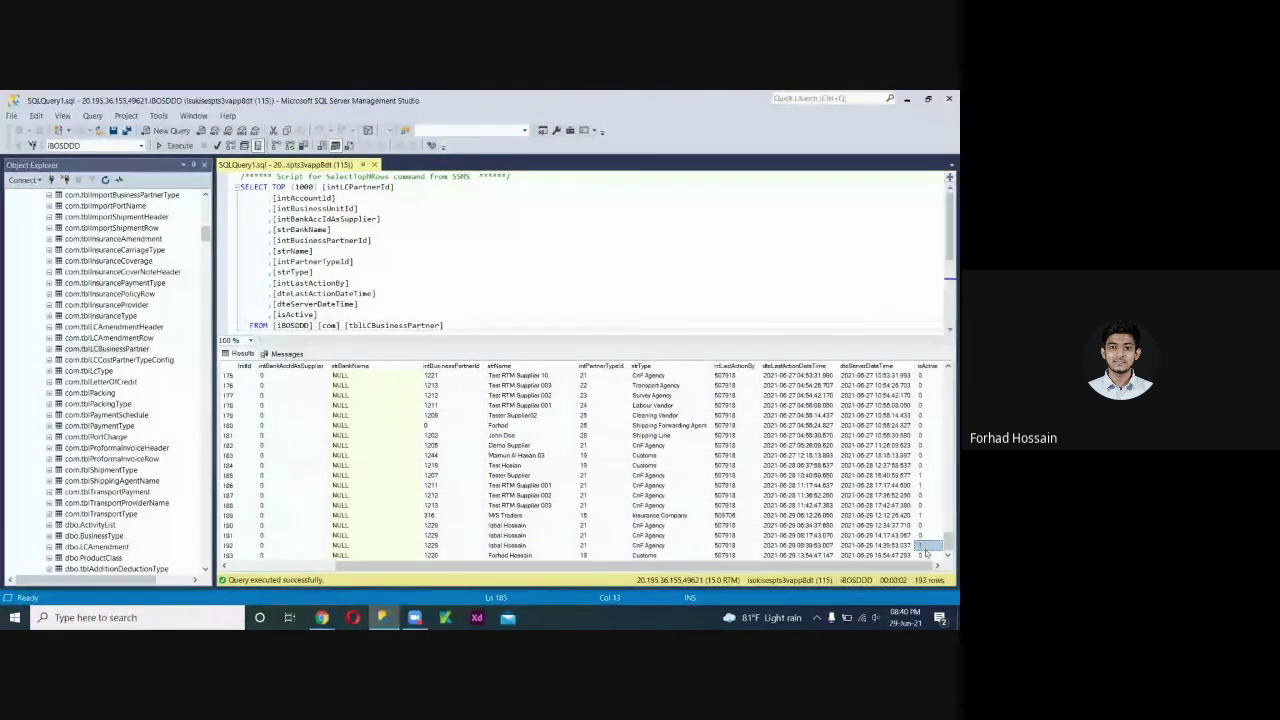
pyautogui.click(927, 465)
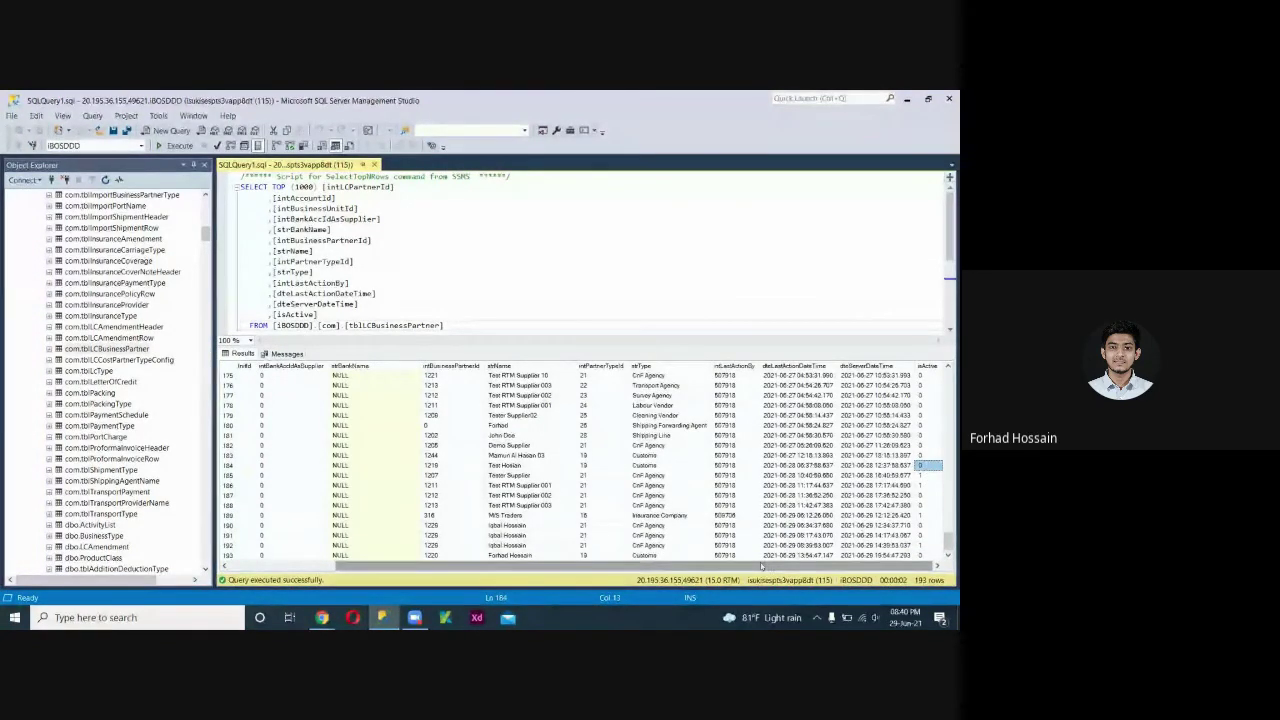
pyautogui.moveTo(760, 566); pyautogui.dragTo(650, 566)
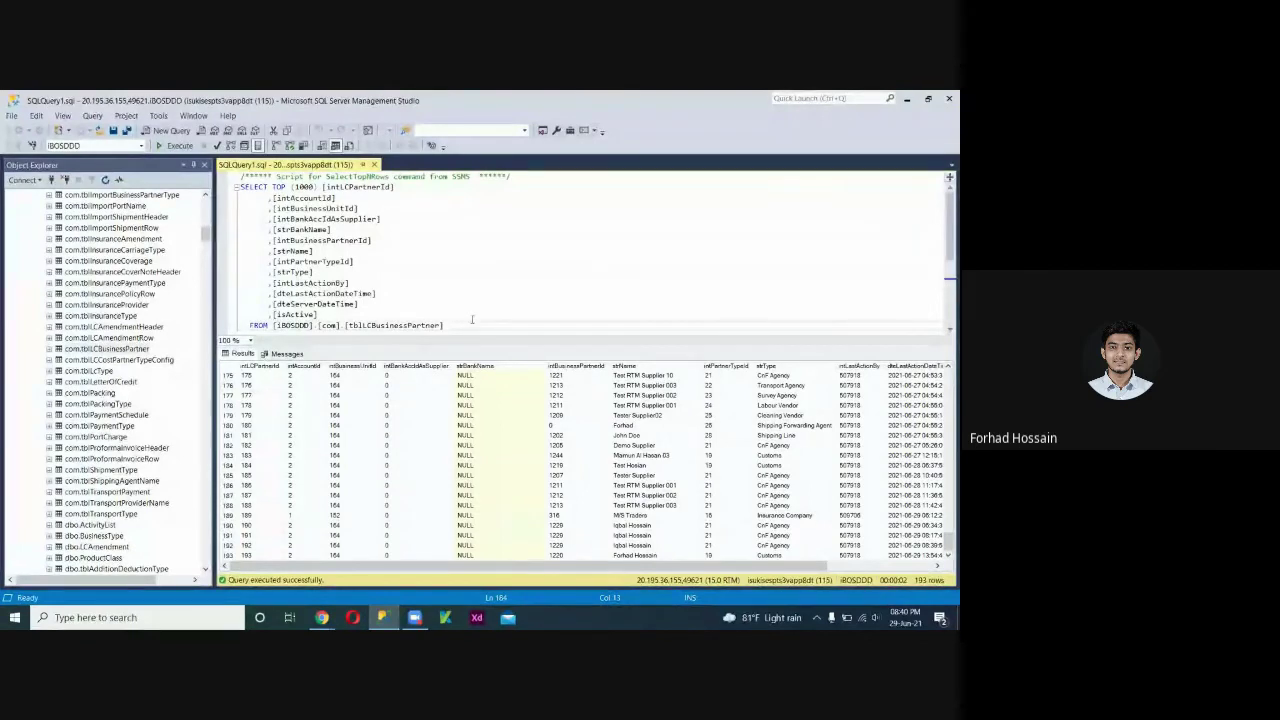
pyautogui.click(446, 326)
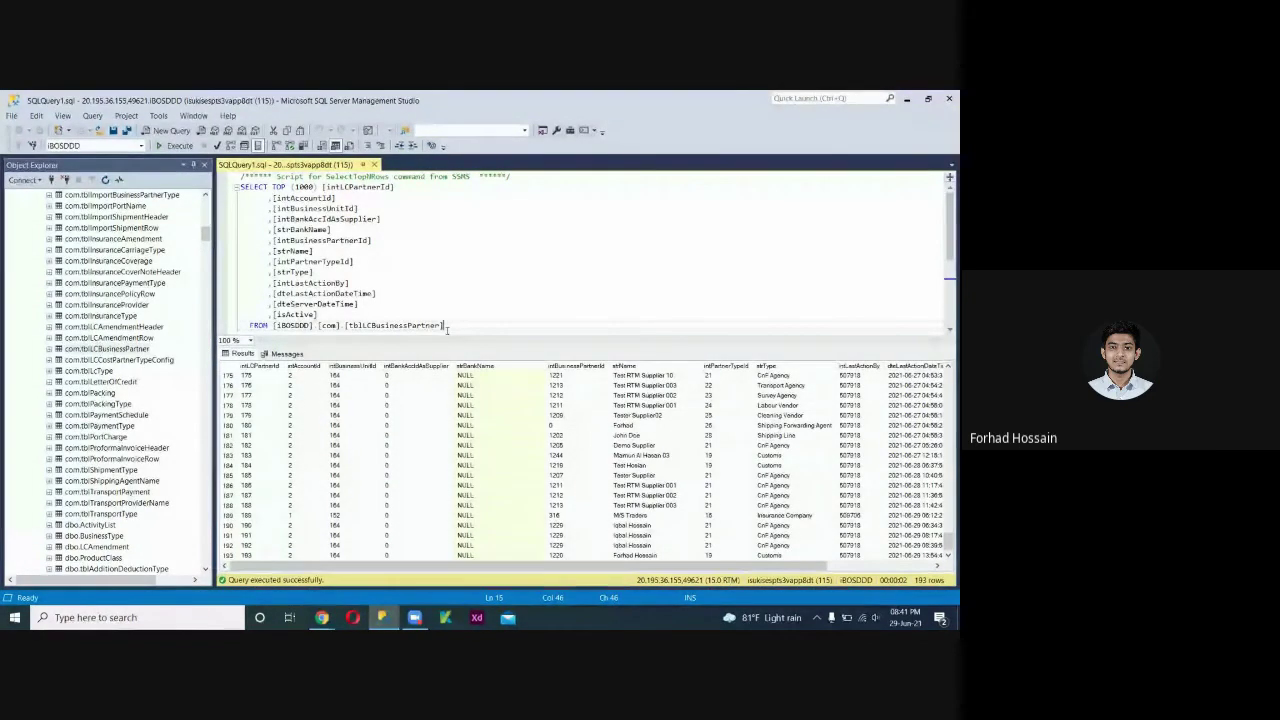
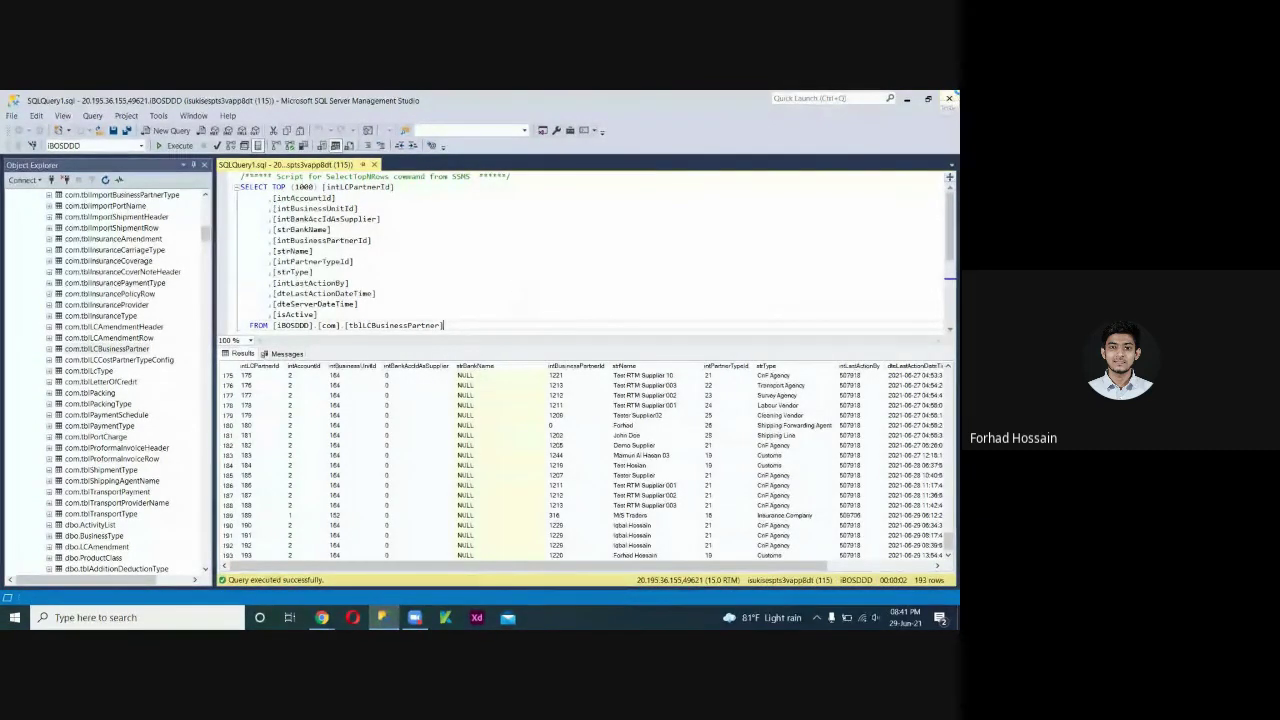
# Close the SSMS query window and the iBOS Web App tab, then open a new blank tab.
pyautogui.click(948, 98)
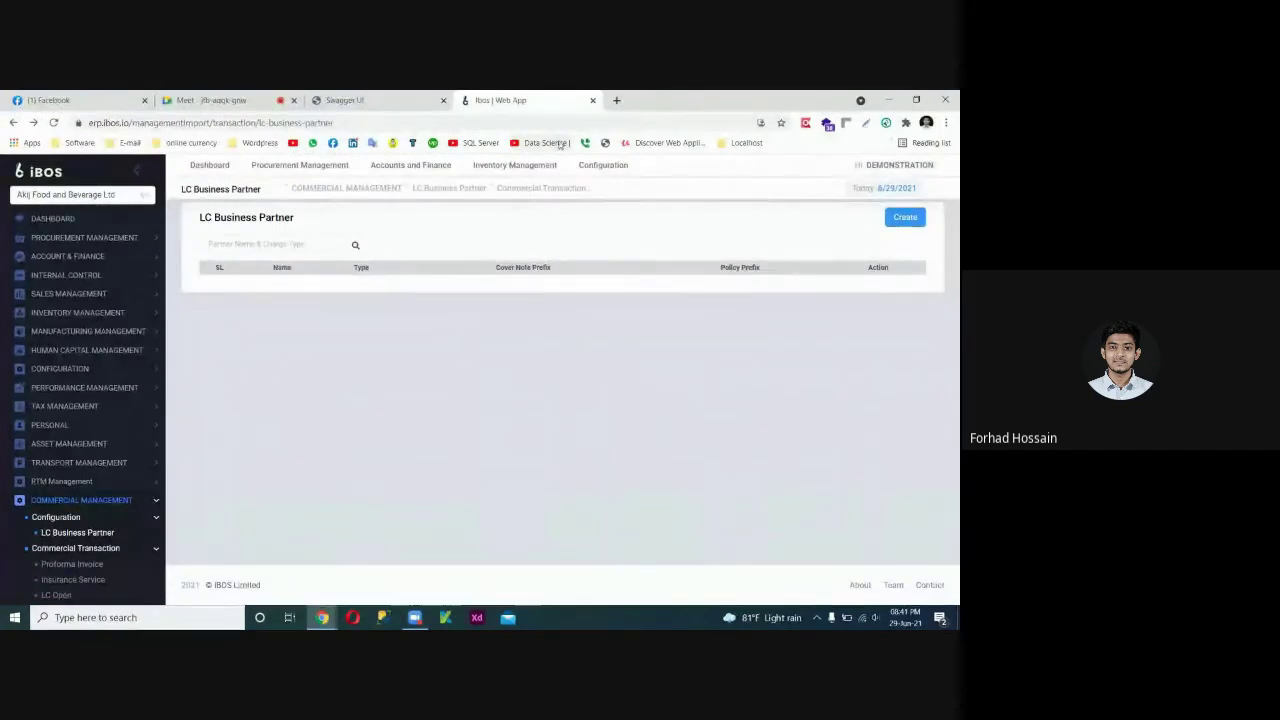
pyautogui.click(592, 100)
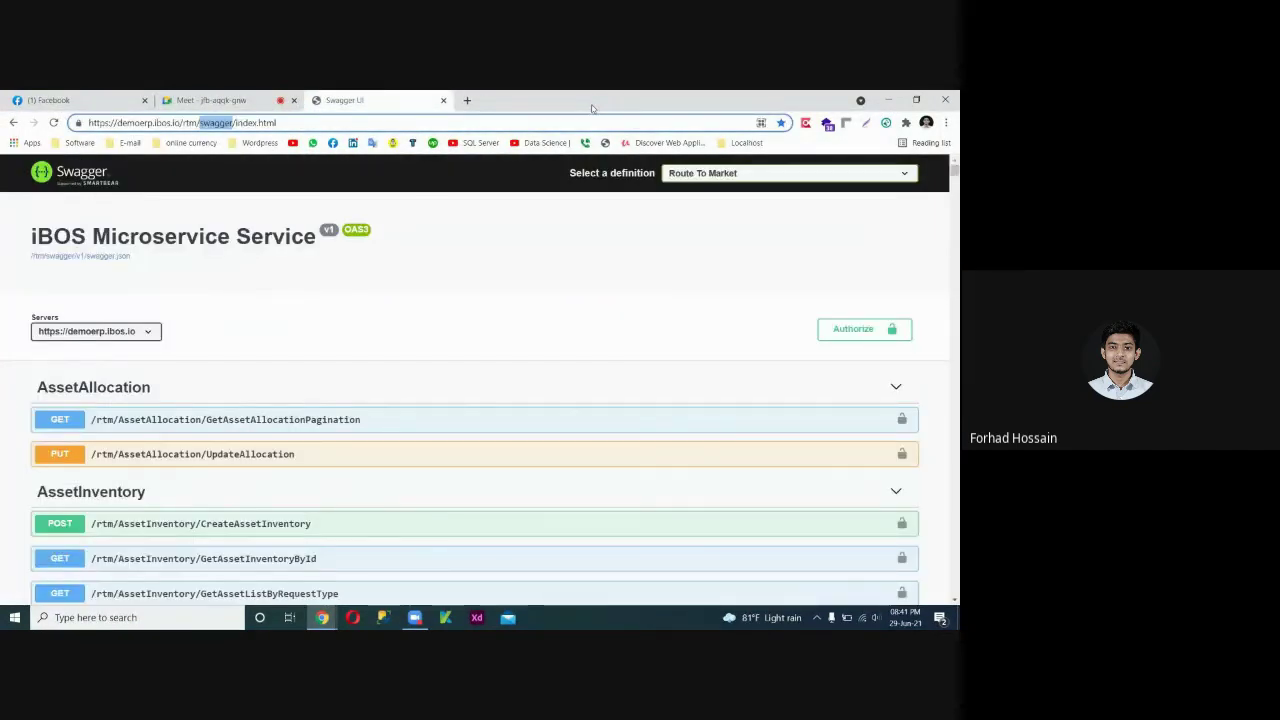
pyautogui.click(500, 320)
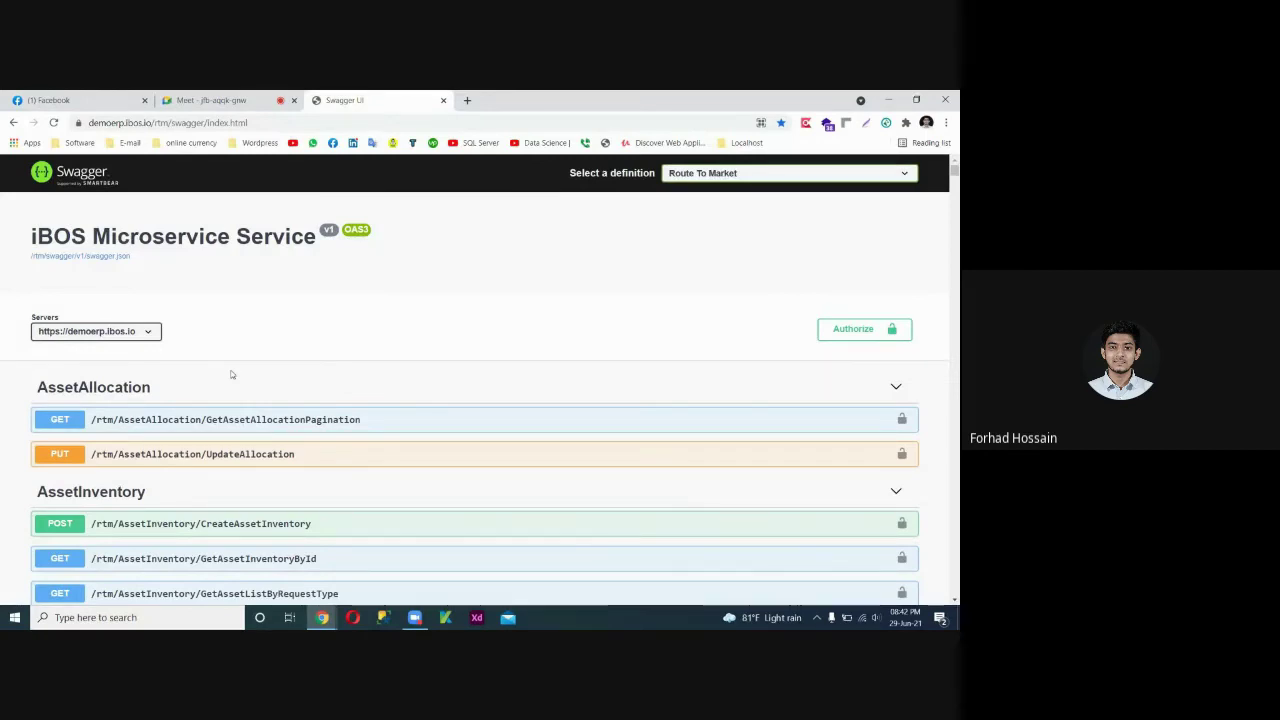
pyautogui.scroll(-1, 231, 374)
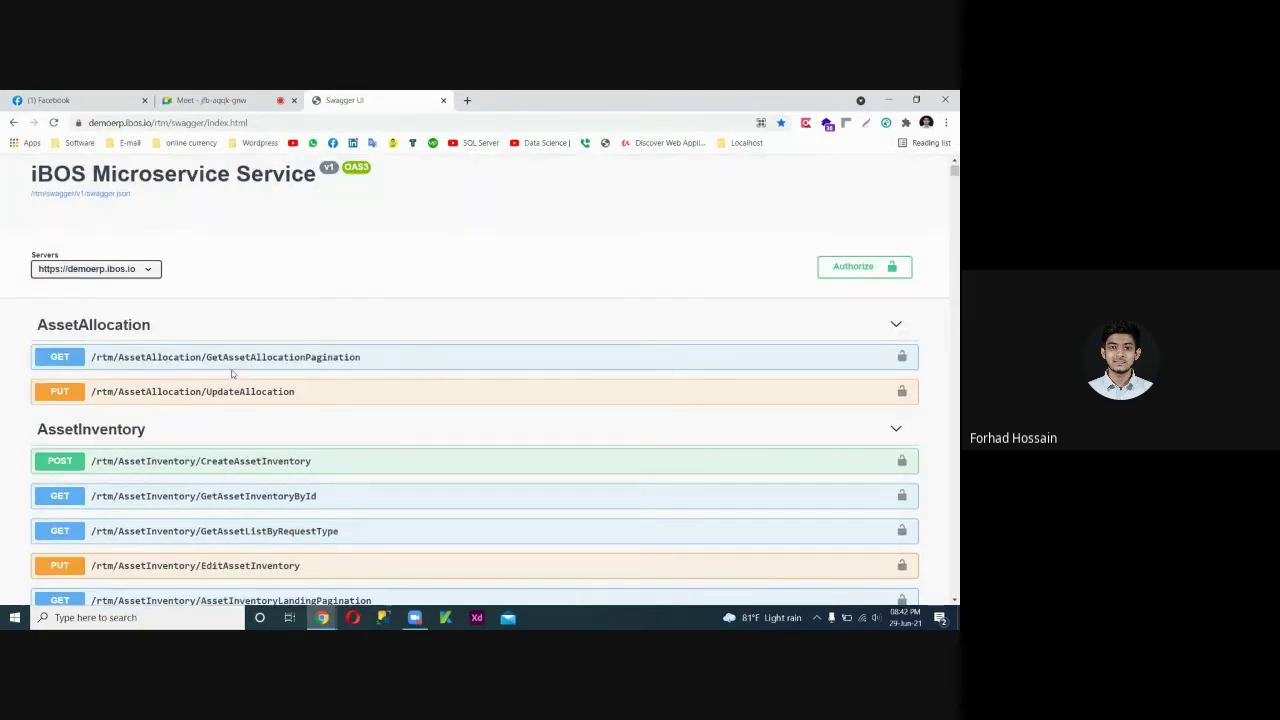
pyautogui.scroll(1, 231, 374)
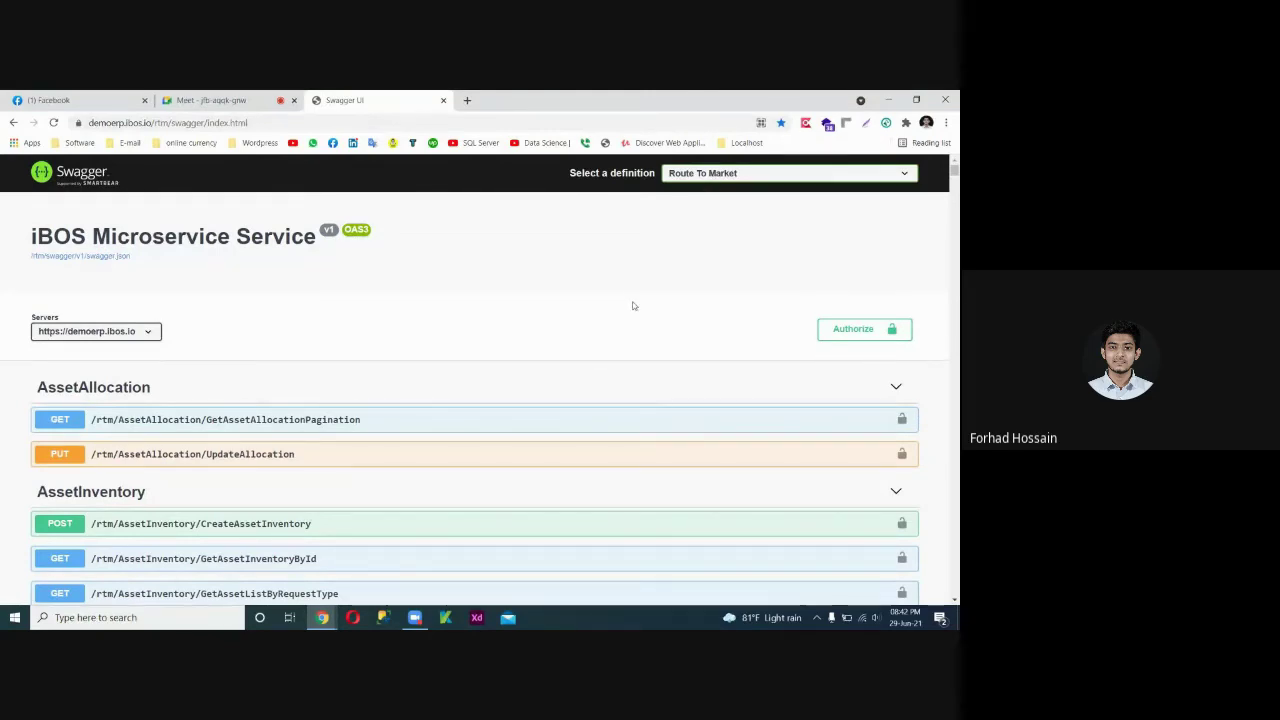
pyautogui.click(466, 100)
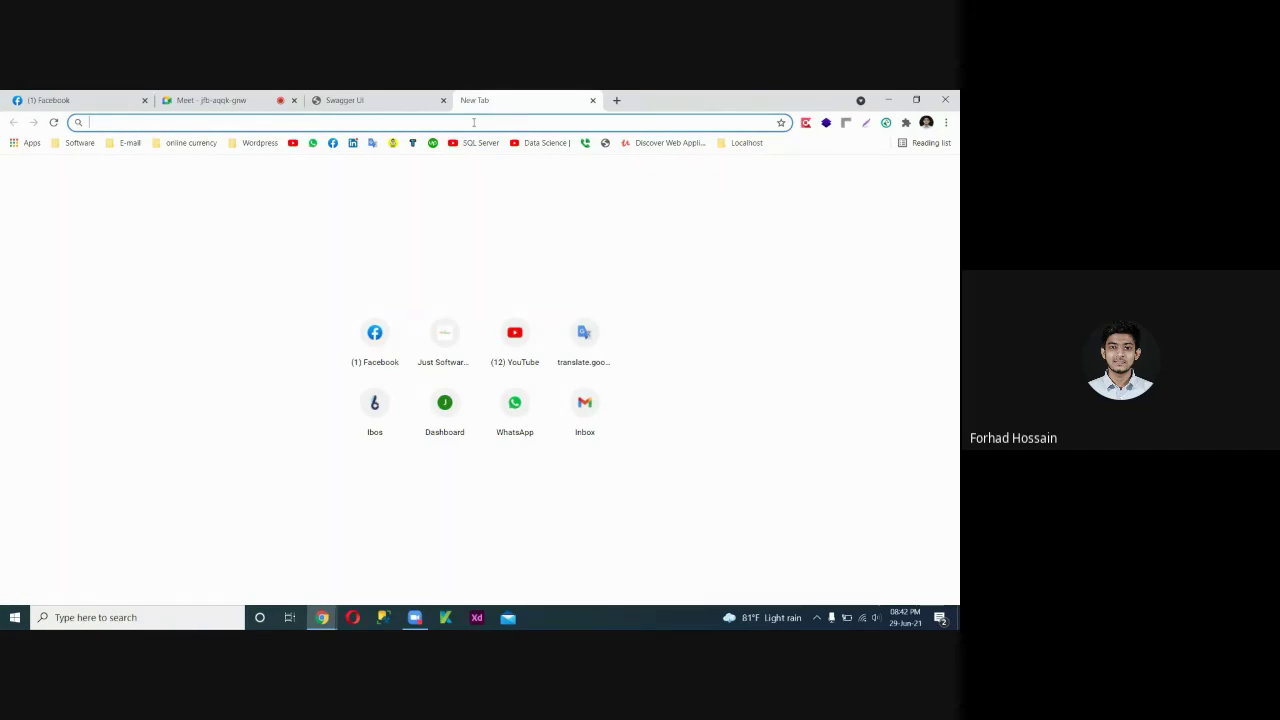
# Load 24bulksmsbd.com and sign in to the bulk SMS admin panel.
pyautogui.write('1')
pyautogui.press('BackSpace')
pyautogui.press('BackSpace')
pyautogui.write('24')
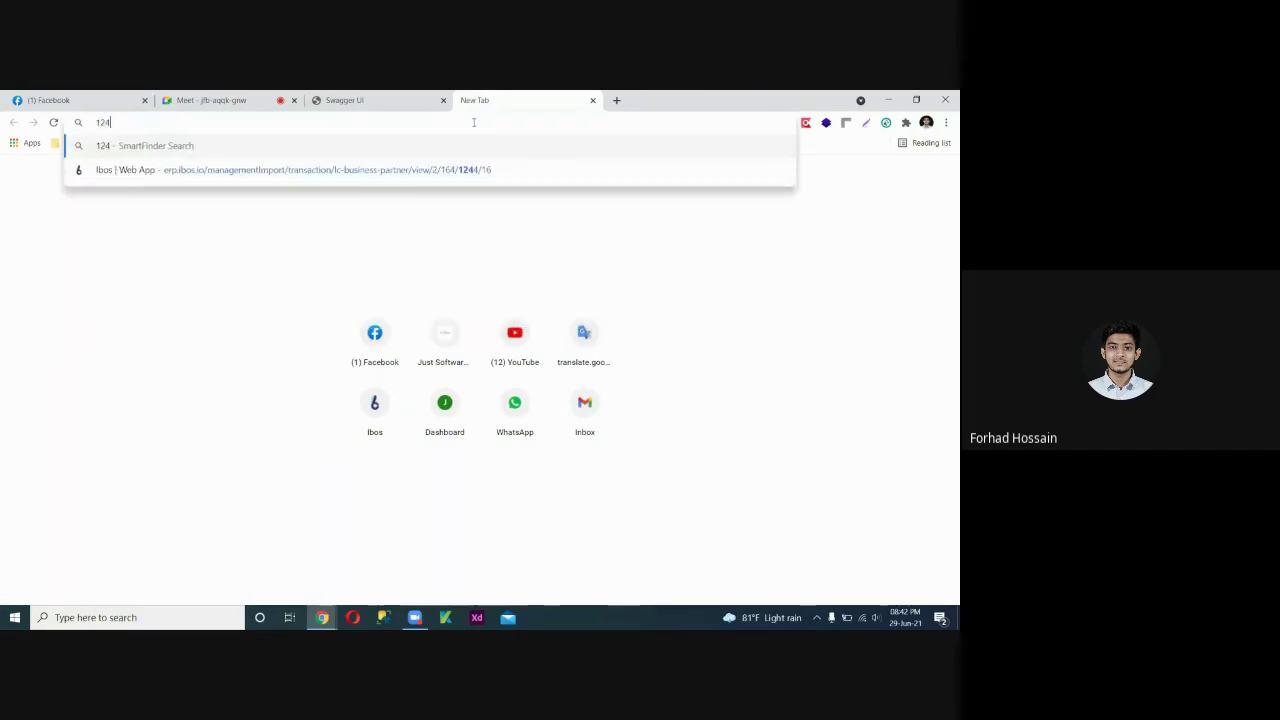
pyautogui.press('Return')
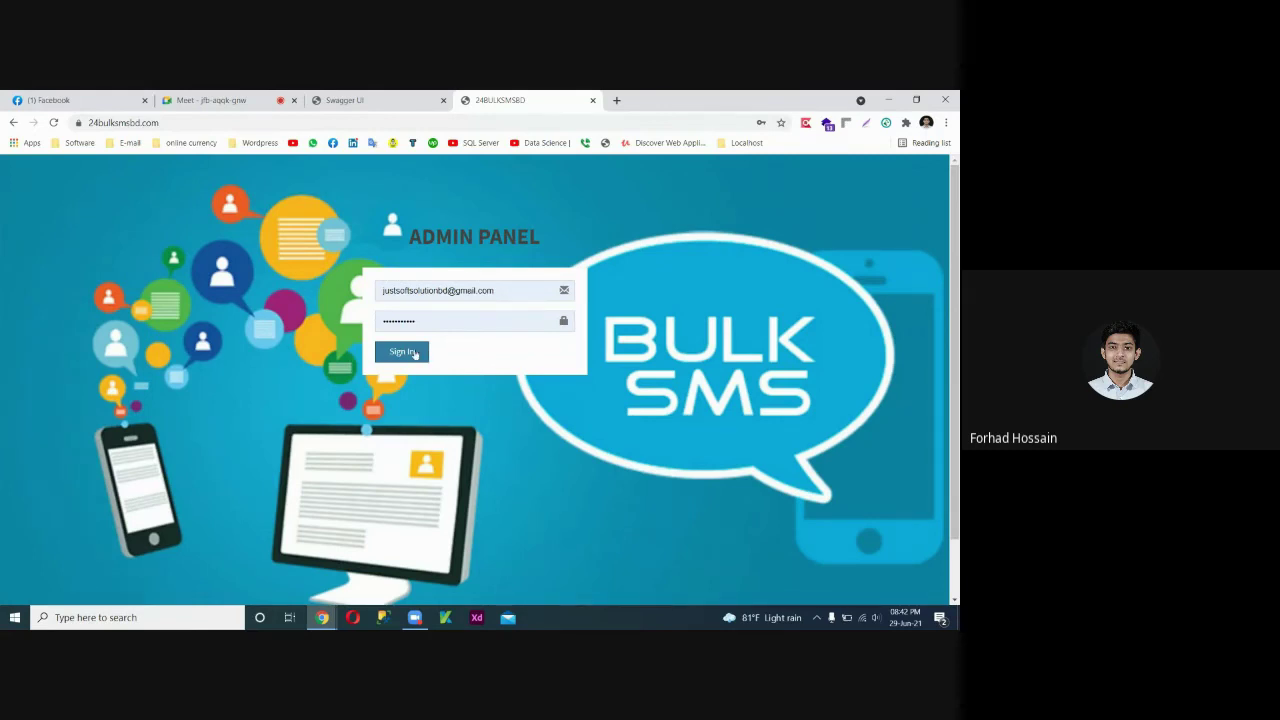
pyautogui.click(413, 353)
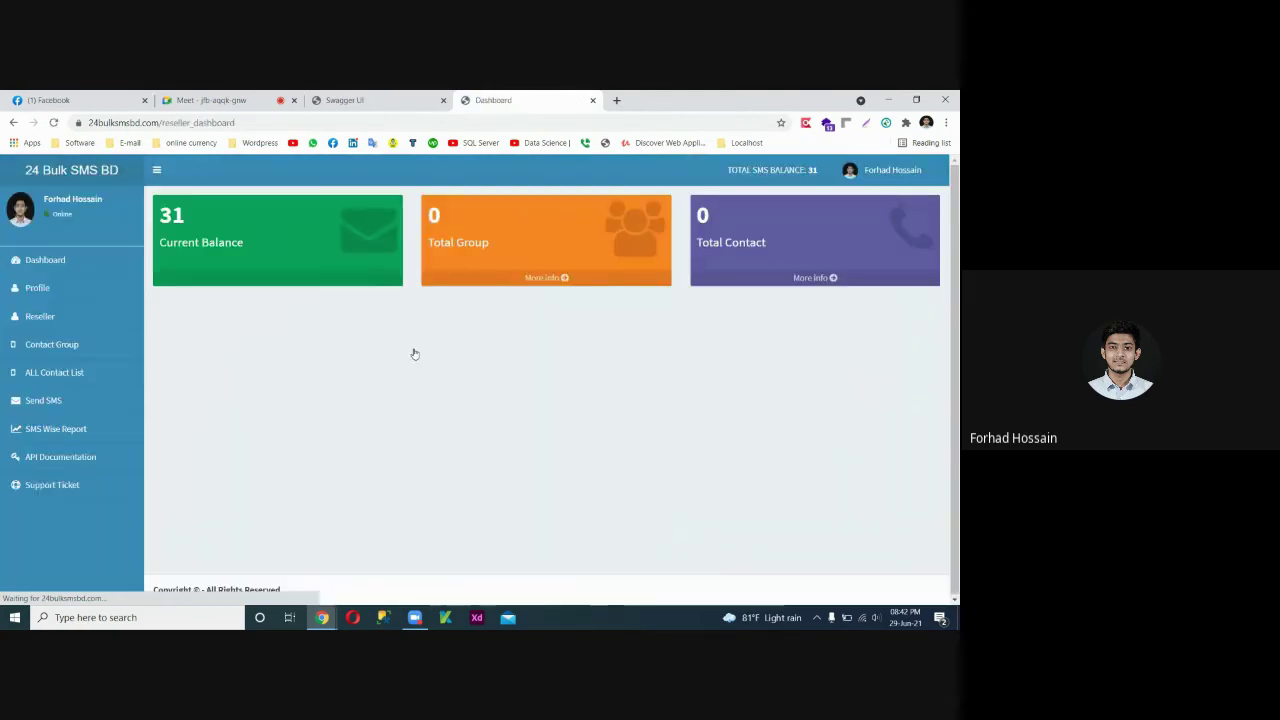
# Open the API Documentation page and scroll down to the Balance API section.
pyautogui.click(68, 455)
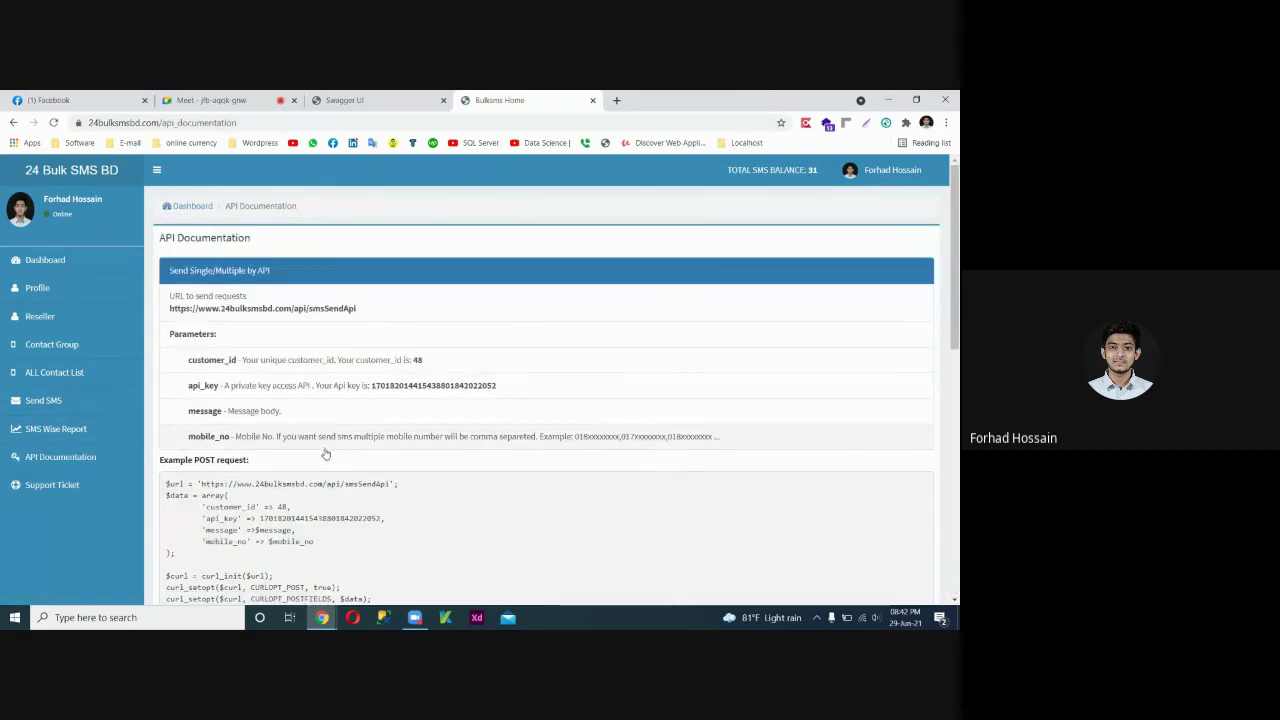
pyautogui.scroll(-1, 325, 454)
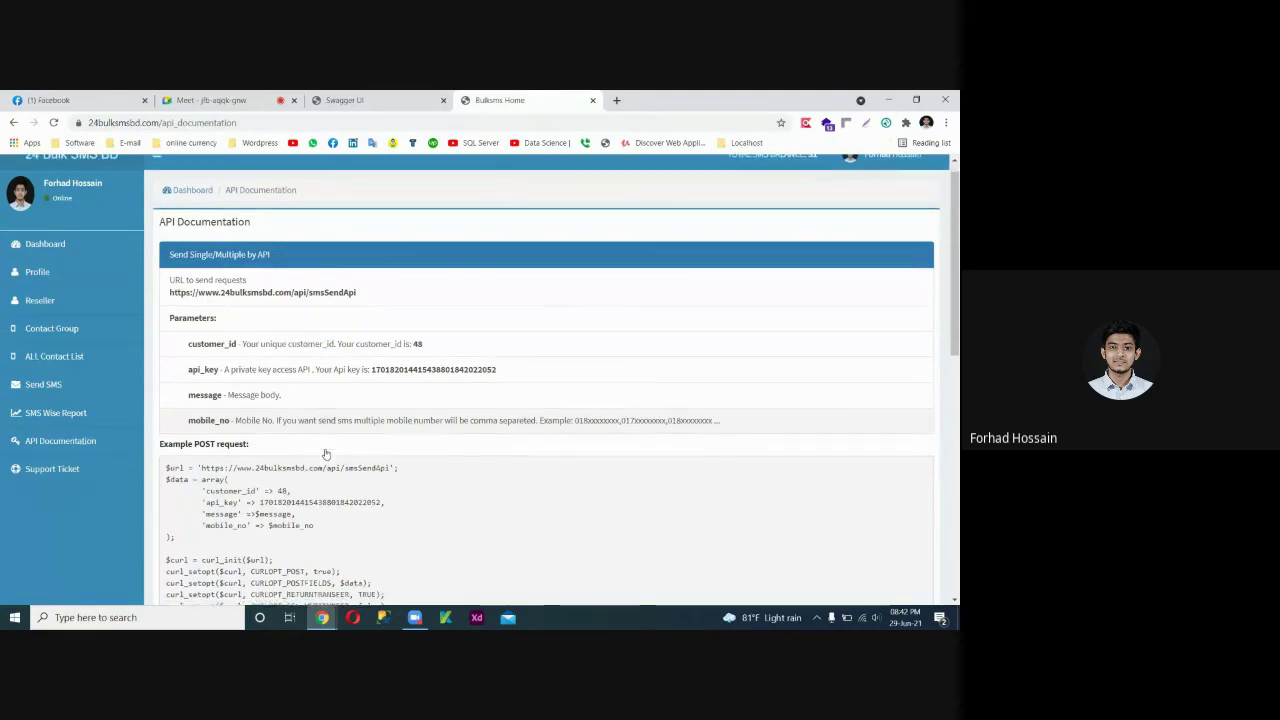
pyautogui.scroll(-3, 325, 454)
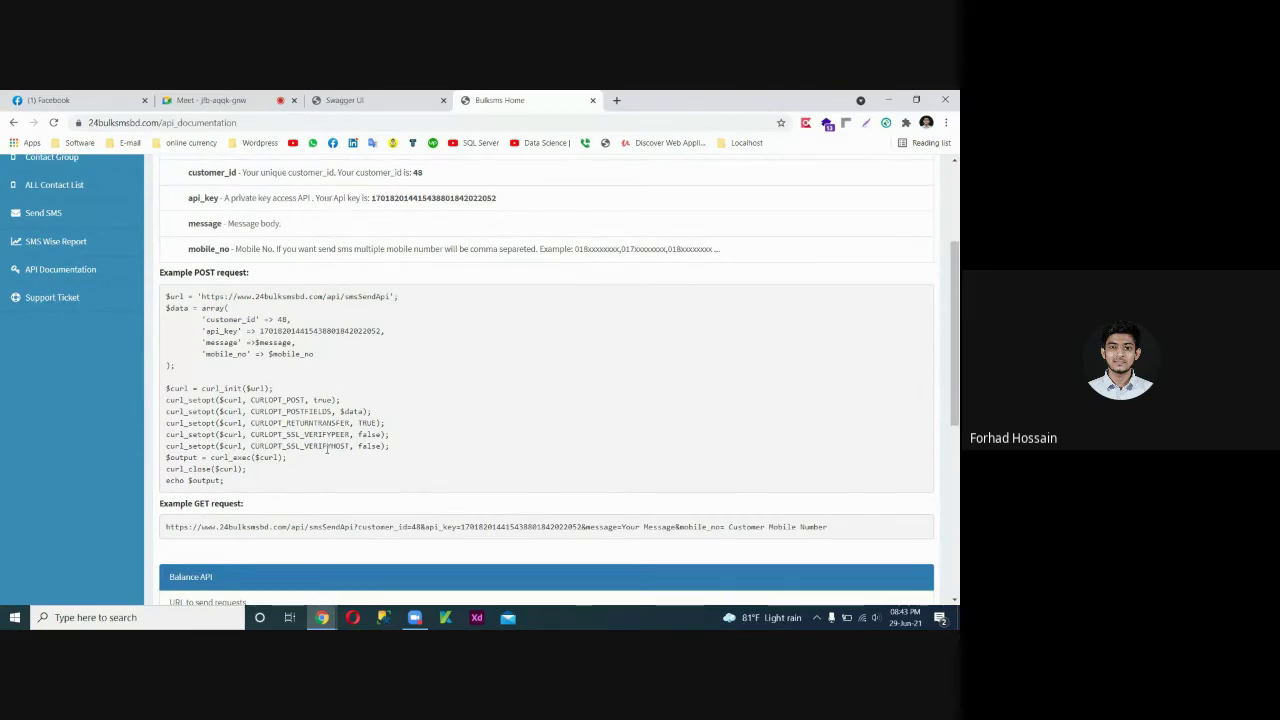
pyautogui.scroll(-4, 327, 450)
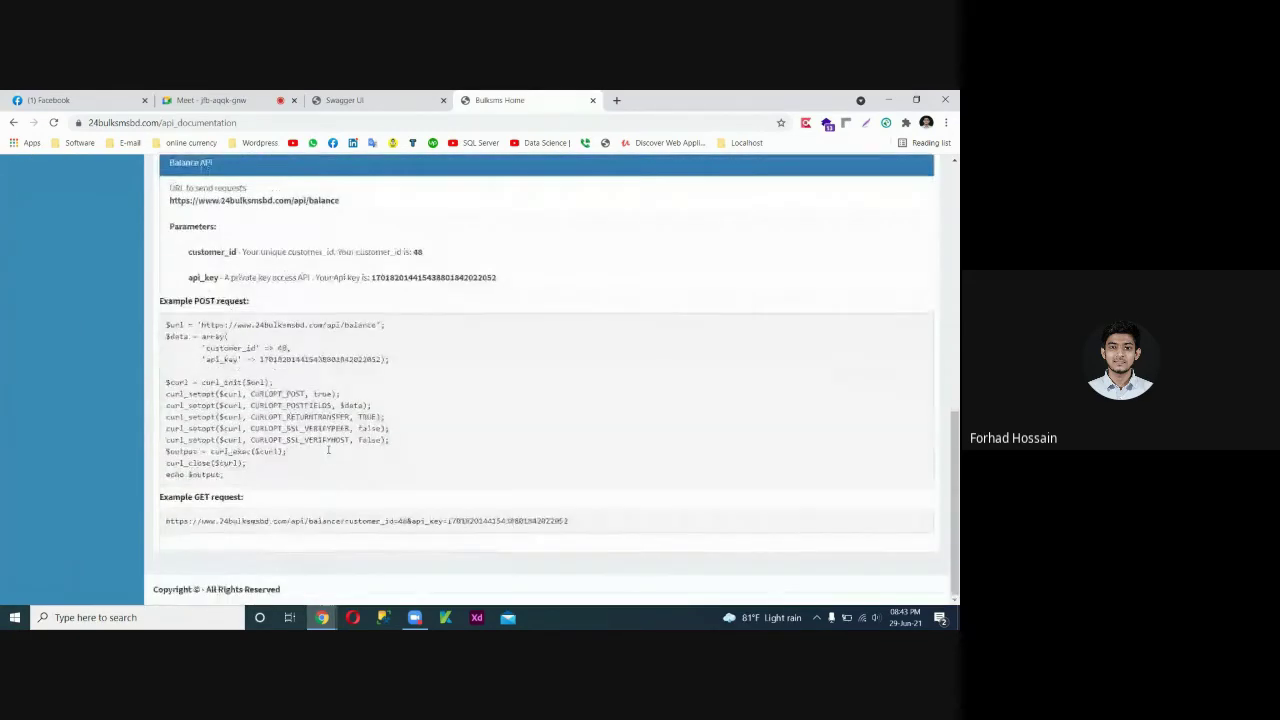
# Minimize Chrome, refresh the desktop twice and launch Postman from its desktop icon.
pyautogui.click(888, 100)
pyautogui.rightClick(467, 268)
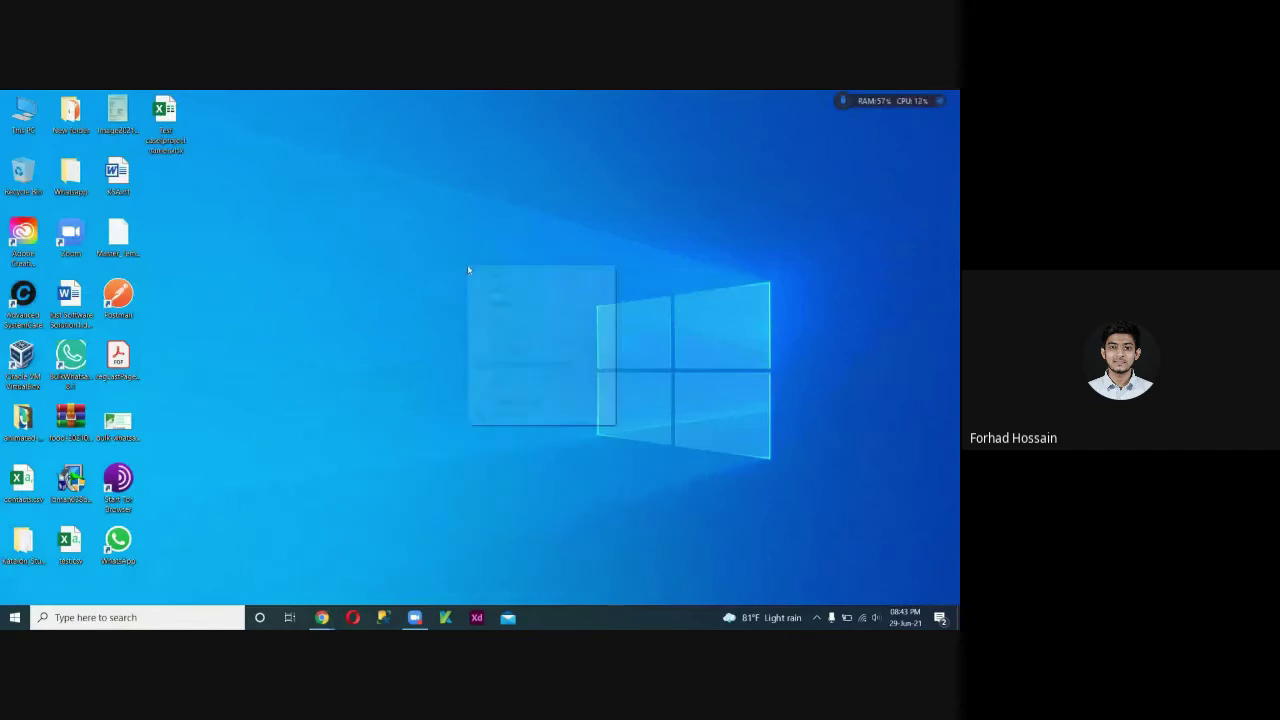
pyautogui.click(485, 303)
pyautogui.rightClick(380, 258)
pyautogui.click(410, 295)
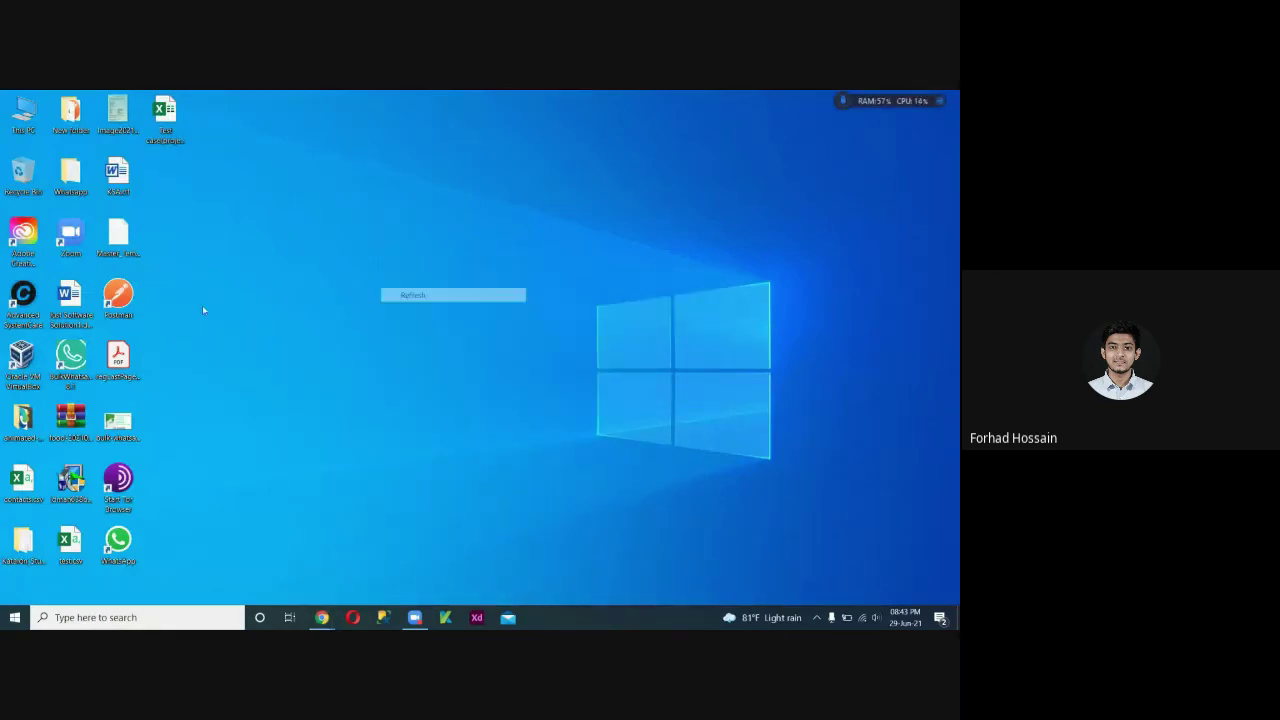
pyautogui.doubleClick(118, 293)
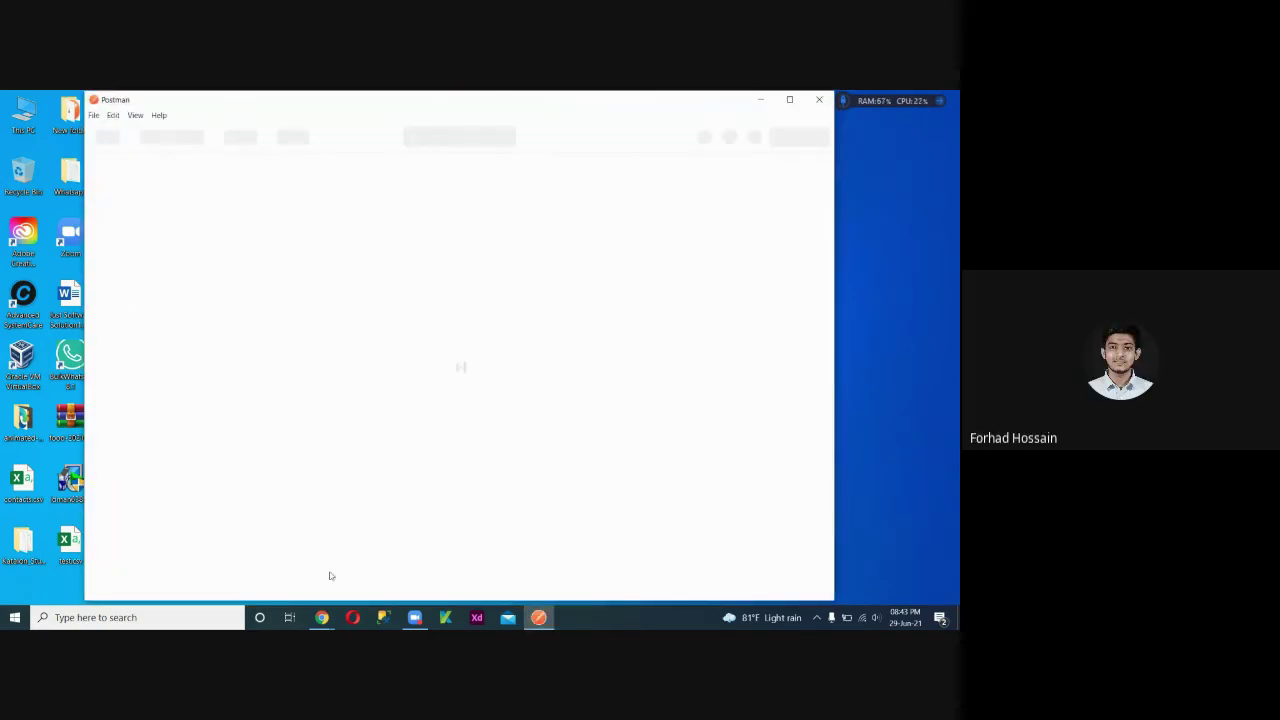
# Bring Chrome back and switch to the Google Meet tab.
pyautogui.moveTo(322, 617)
pyautogui.click(284, 572)
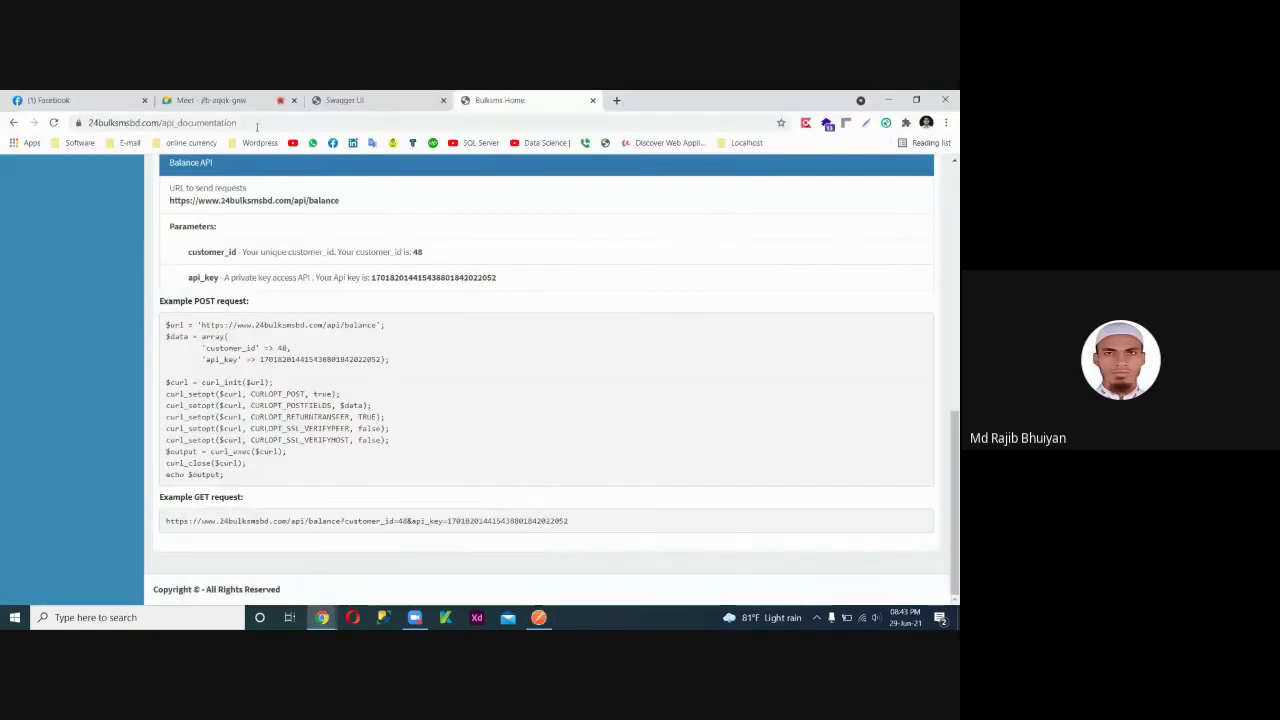
pyautogui.click(215, 100)
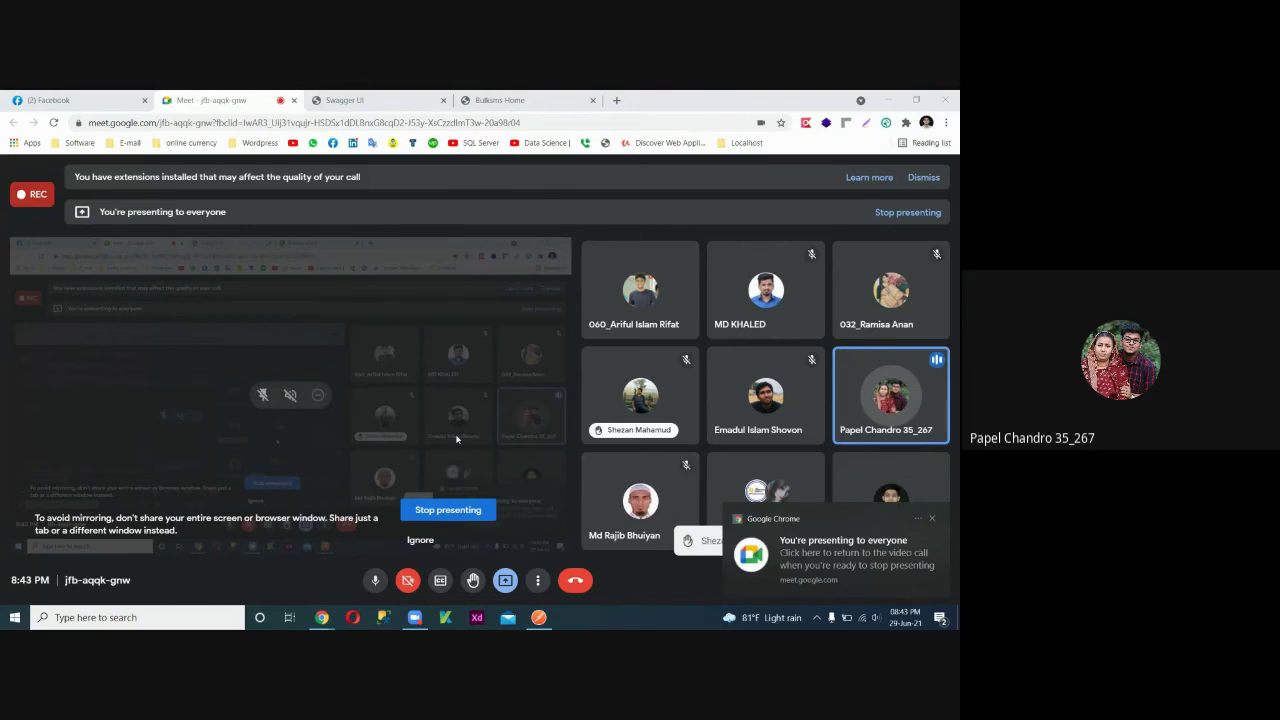
# Dismiss the 'You're presenting' and raised-hand notices, then minimize Chrome to reveal Postman.
pyautogui.click(932, 520)
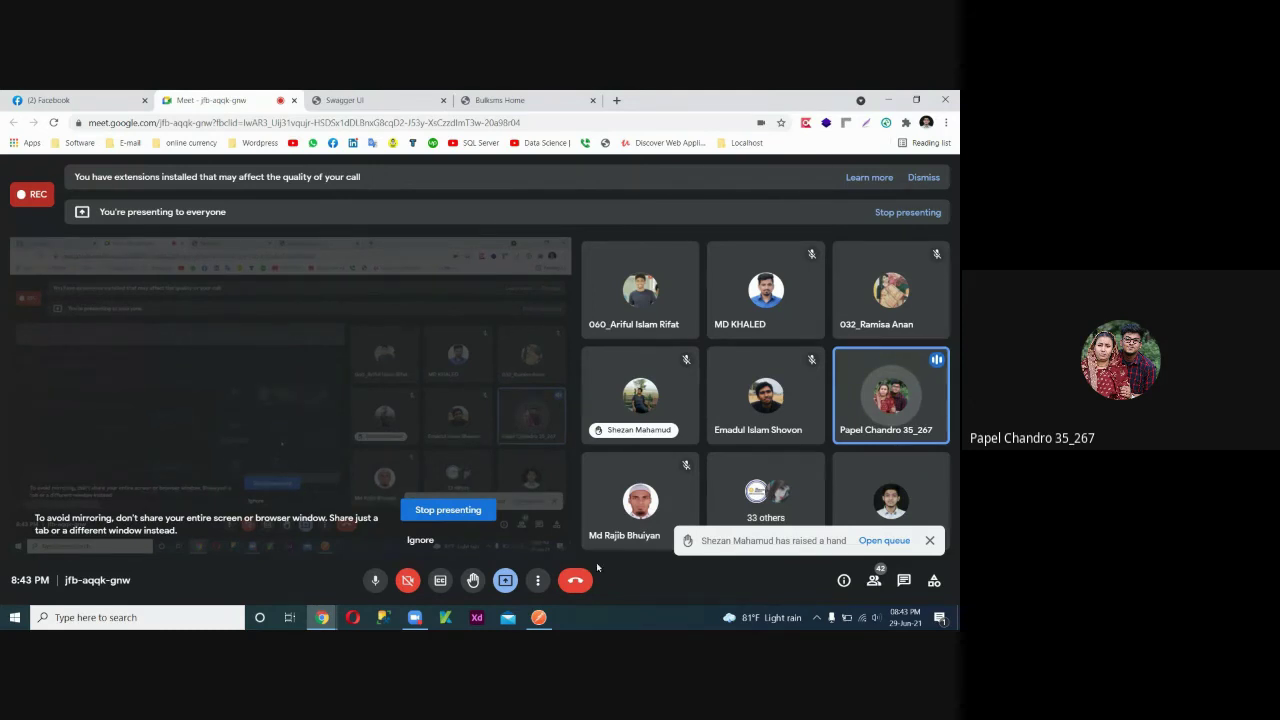
pyautogui.click(930, 541)
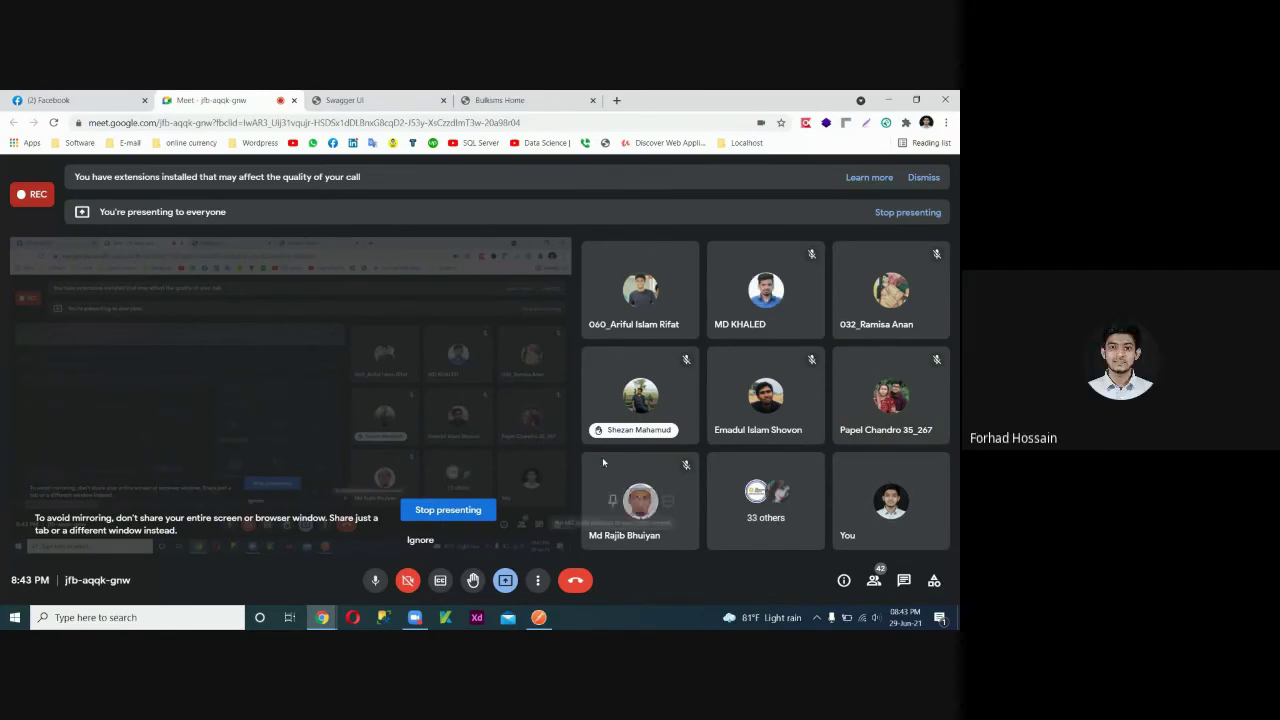
pyautogui.click(888, 100)
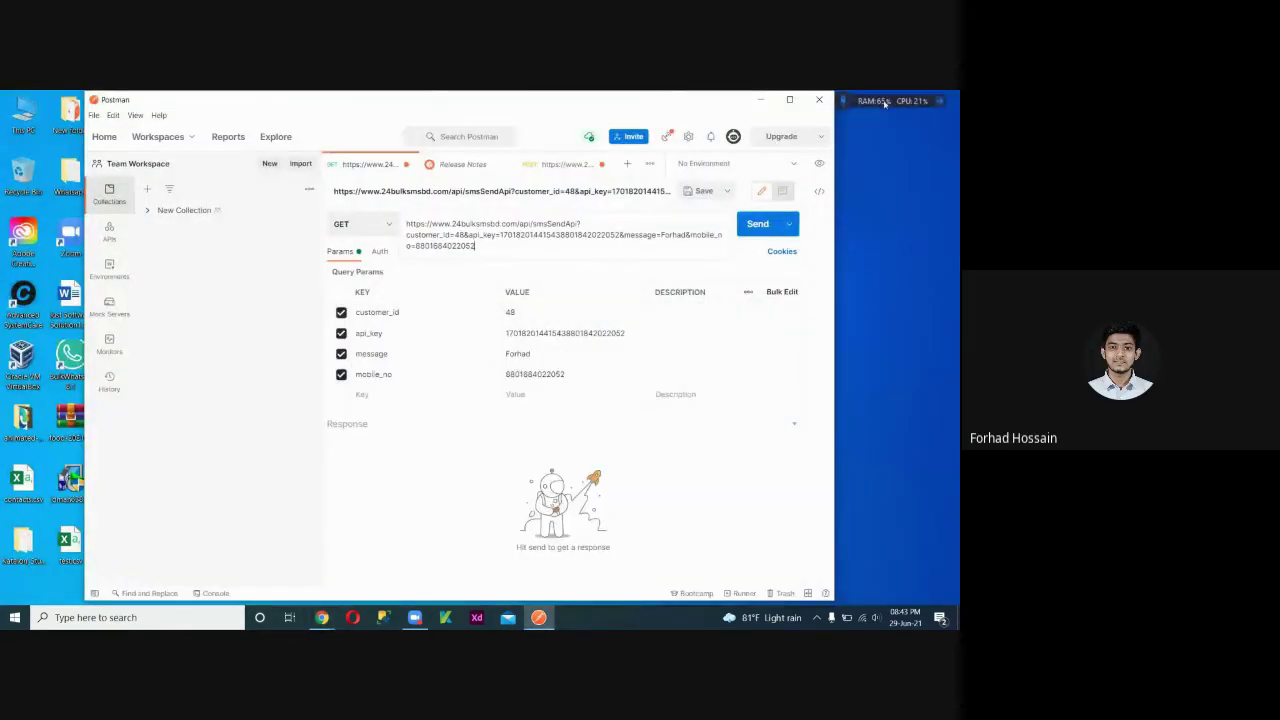
# Minimize the Postman window holding the unsent smsSendApi GET request.
pyautogui.click(776, 102)
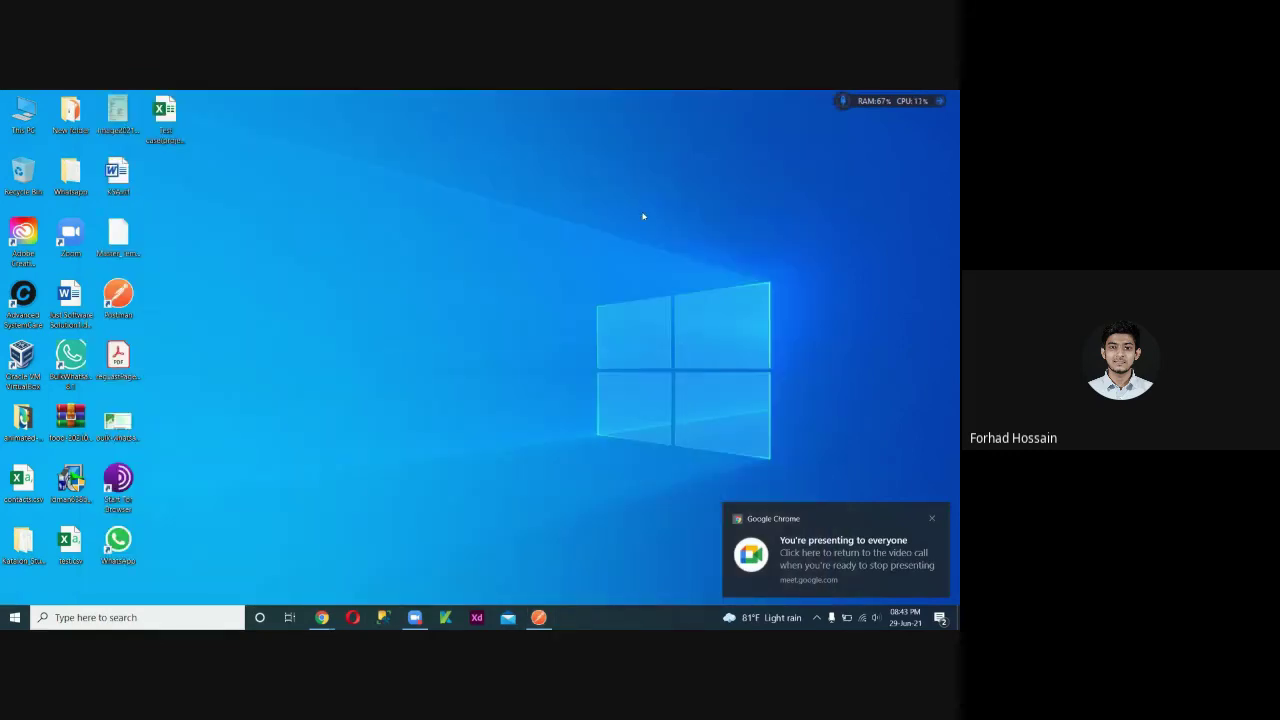
# Create a new text document on the desktop and open it in Notepad.
pyautogui.click(935, 520)
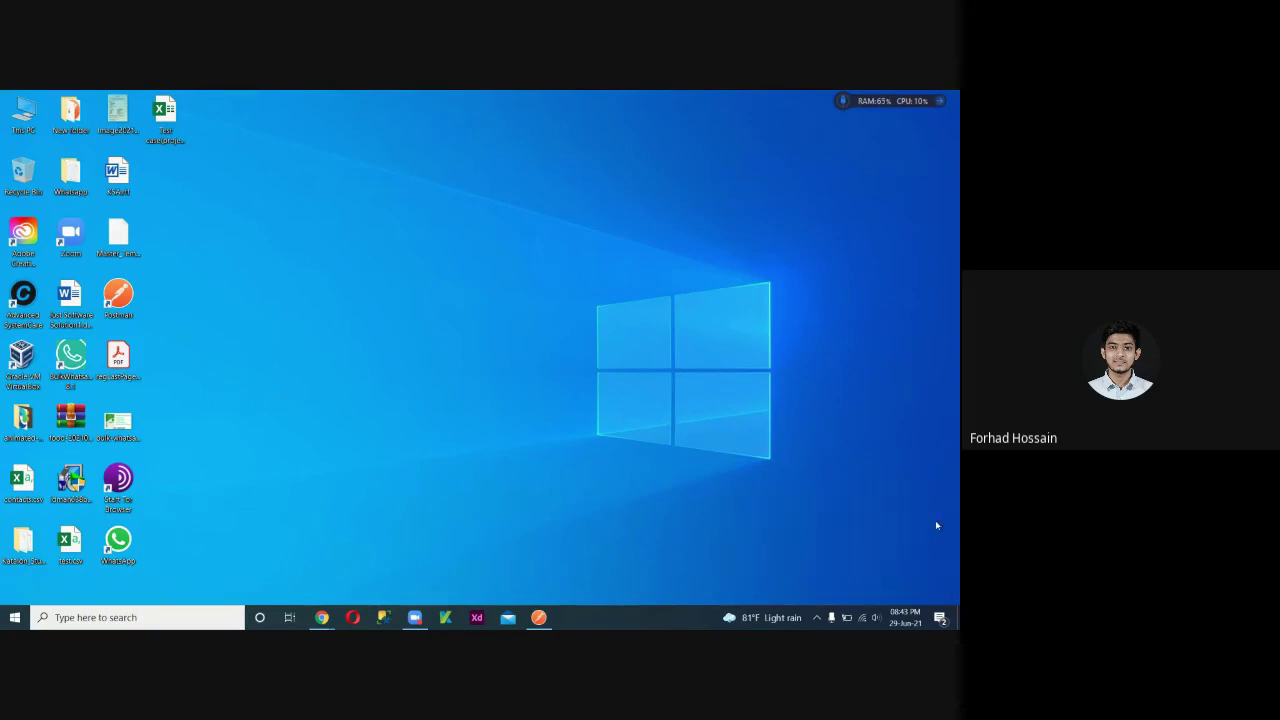
pyautogui.rightClick(390, 324)
pyautogui.moveTo(480, 437)
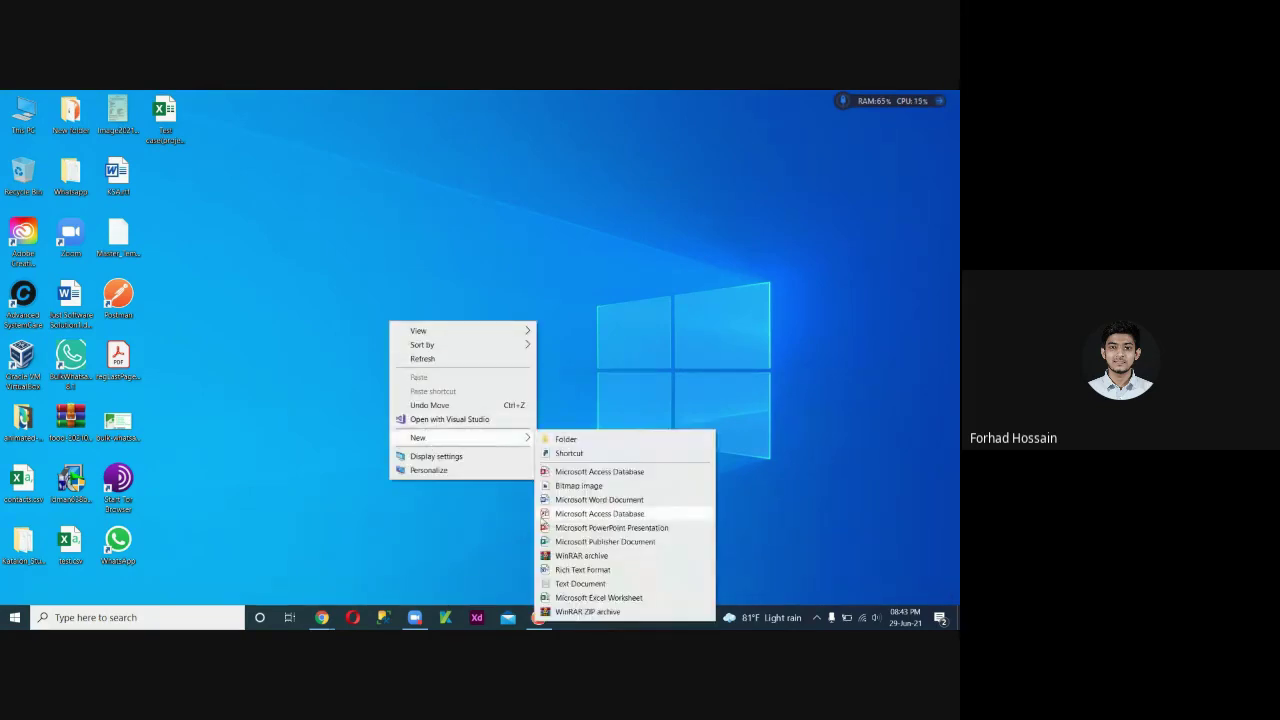
pyautogui.click(575, 583)
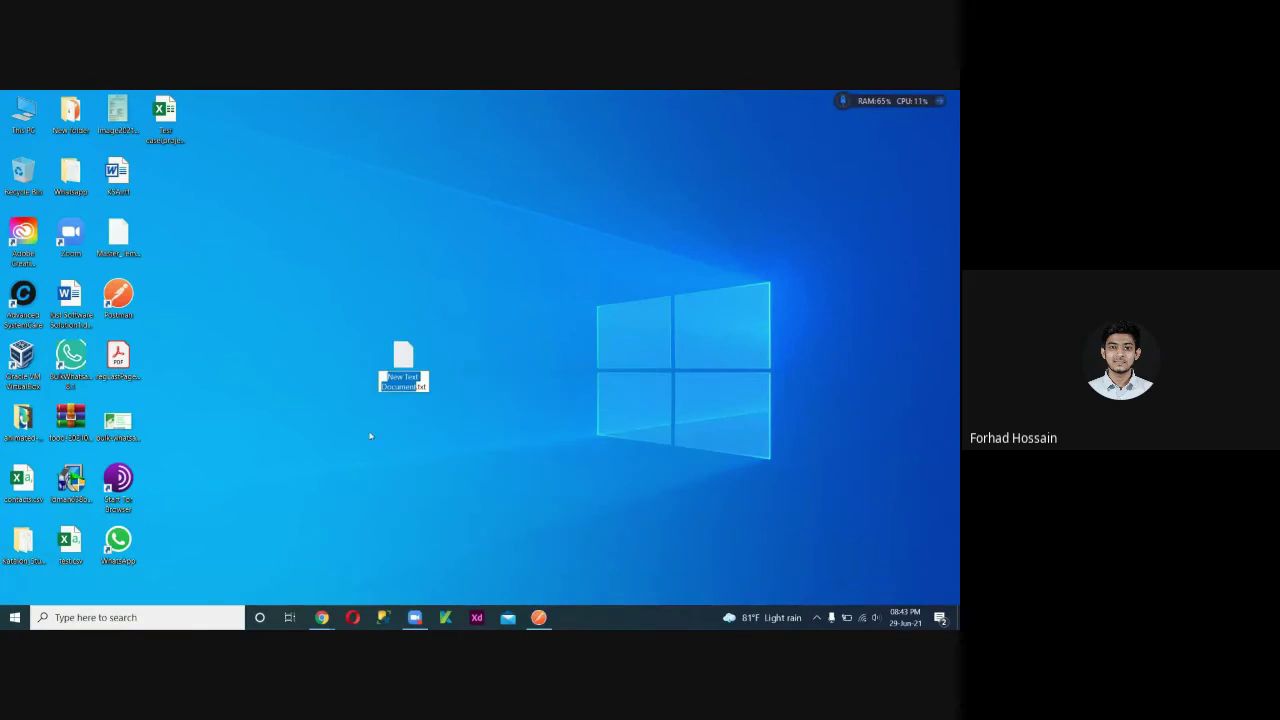
pyautogui.doubleClick(400, 365)
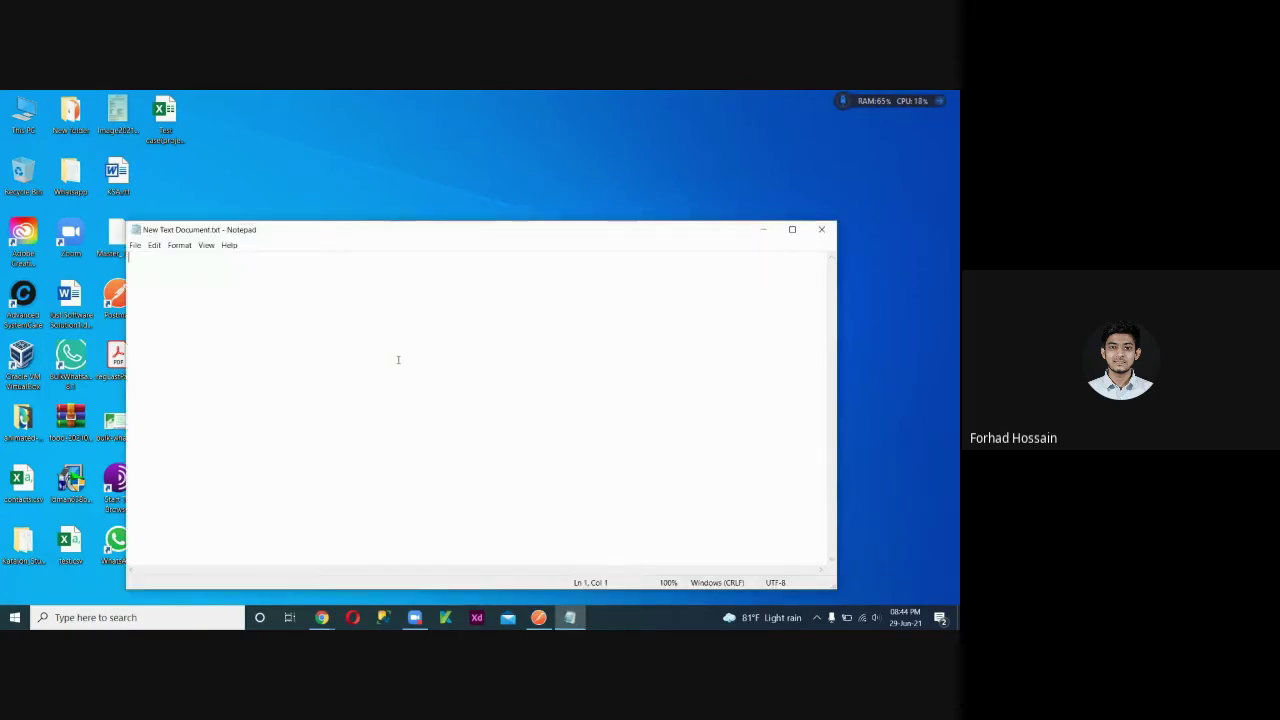
# Type the status codes 200, 202, 400, 404, 500 and 502 on separate lines.
pyautogui.write('2000')
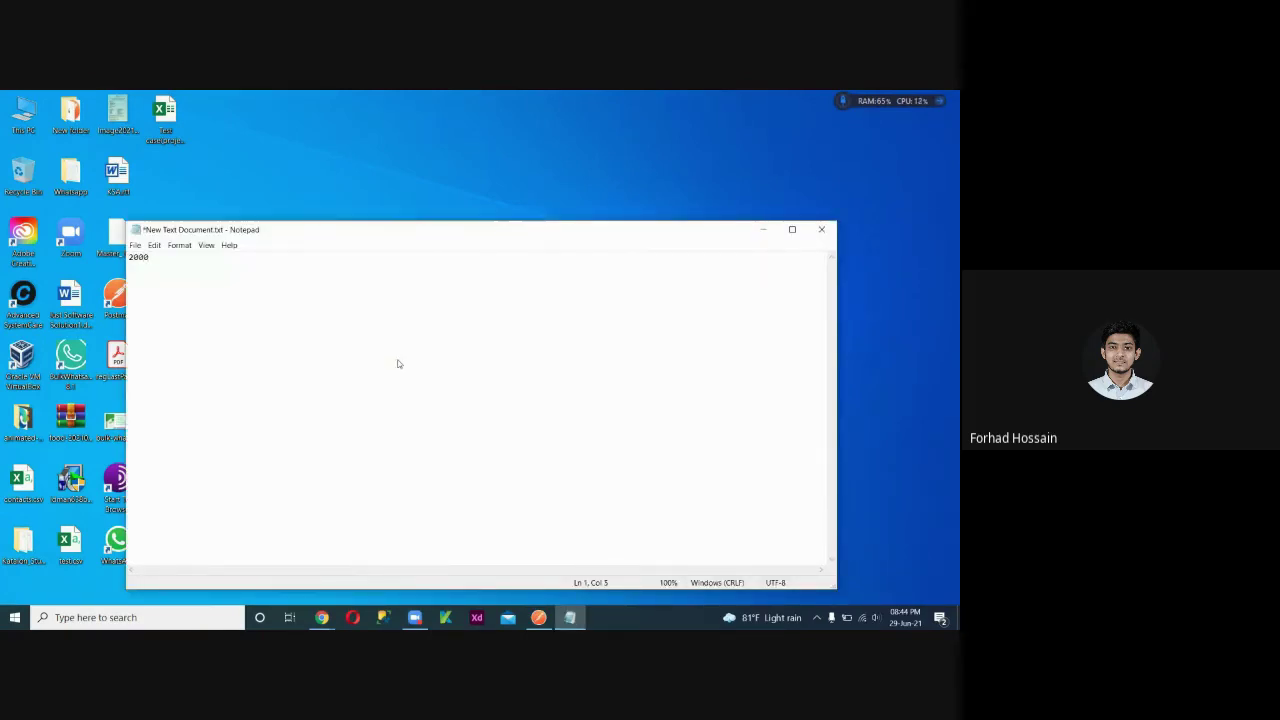
pyautogui.press('BackSpace')
pyautogui.press('Return')
pyautogui.moveTo(331, 620)
pyautogui.write('202')
pyautogui.press('Return')
pyautogui.write('400')
pyautogui.press('Return')
pyautogui.write('404')
pyautogui.press('Return')
pyautogui.write('500')
pyautogui.press('Return')
pyautogui.write('502')
pyautogui.press('Return')
# Highlight the 200/202, 400/404 and 500/502 pairs as success, client-error and server-error groups, then close Notepad.
pyautogui.moveTo(162, 316); pyautogui.dragTo(129, 256)
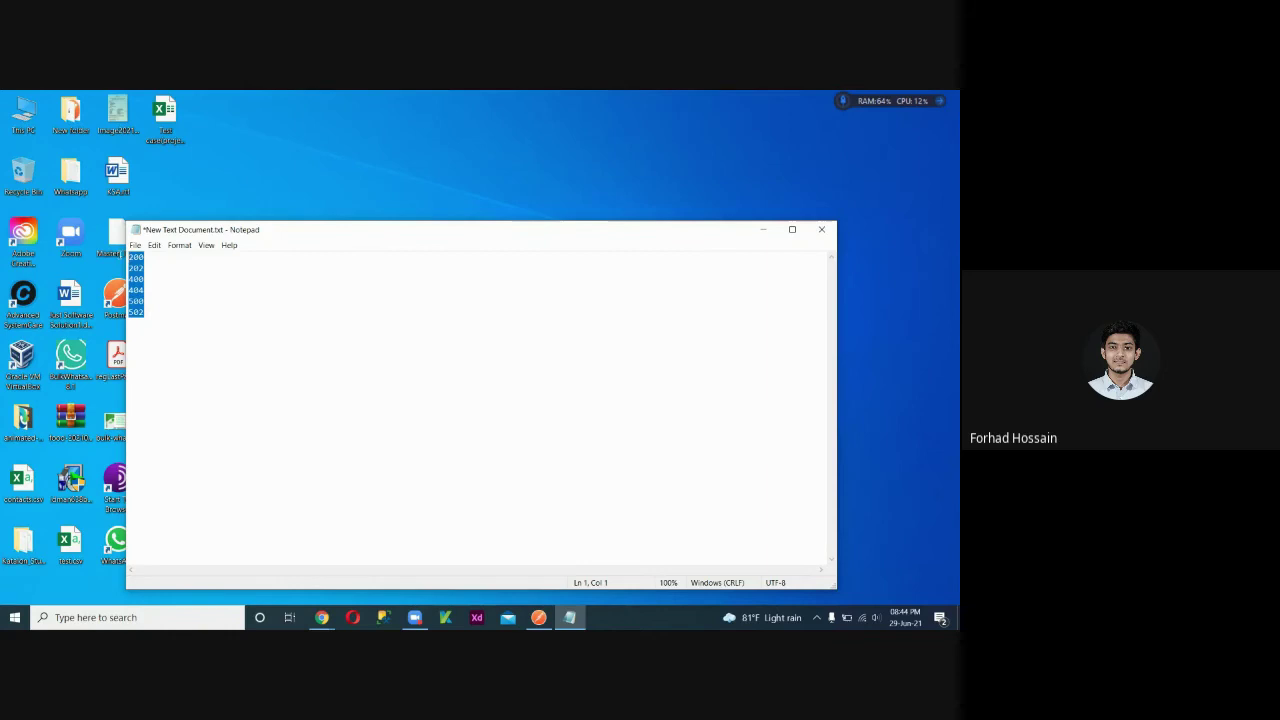
pyautogui.click(149, 269)
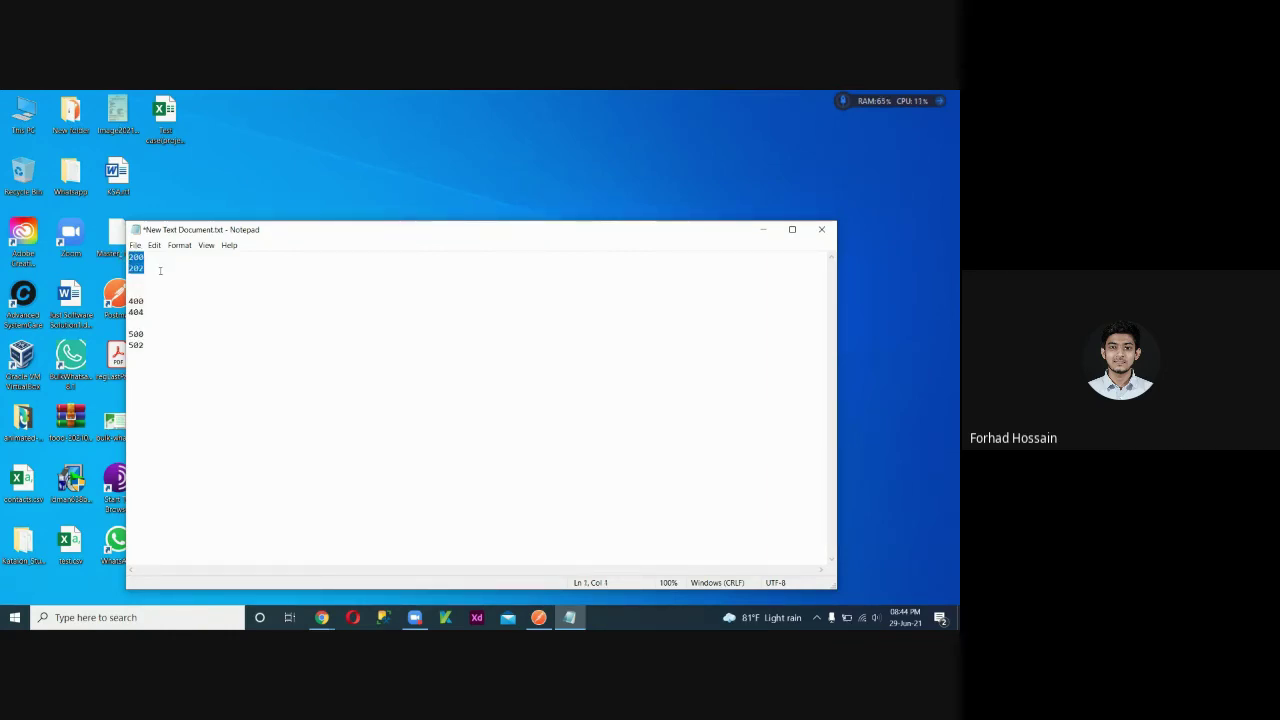
pyautogui.click(160, 270)
pyautogui.moveTo(149, 270); pyautogui.dragTo(129, 257)
pyautogui.click(155, 267)
pyautogui.click(145, 313)
pyautogui.moveTo(132, 311); pyautogui.dragTo(130, 300)
pyautogui.click(169, 303)
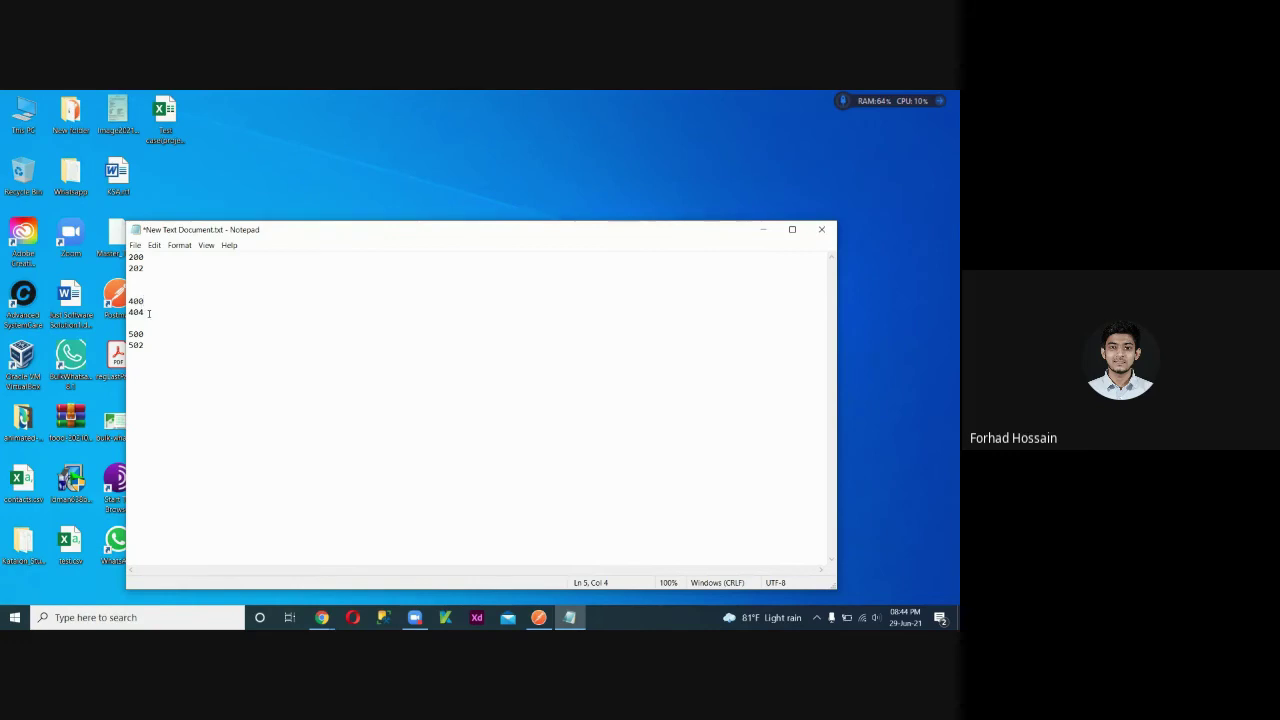
pyautogui.click(128, 290)
pyautogui.moveTo(147, 345); pyautogui.dragTo(129, 334)
pyautogui.click(167, 329)
pyautogui.click(821, 229)
# Discard the notes without saving and permanently delete the New Text Document file.
pyautogui.click(503, 369)
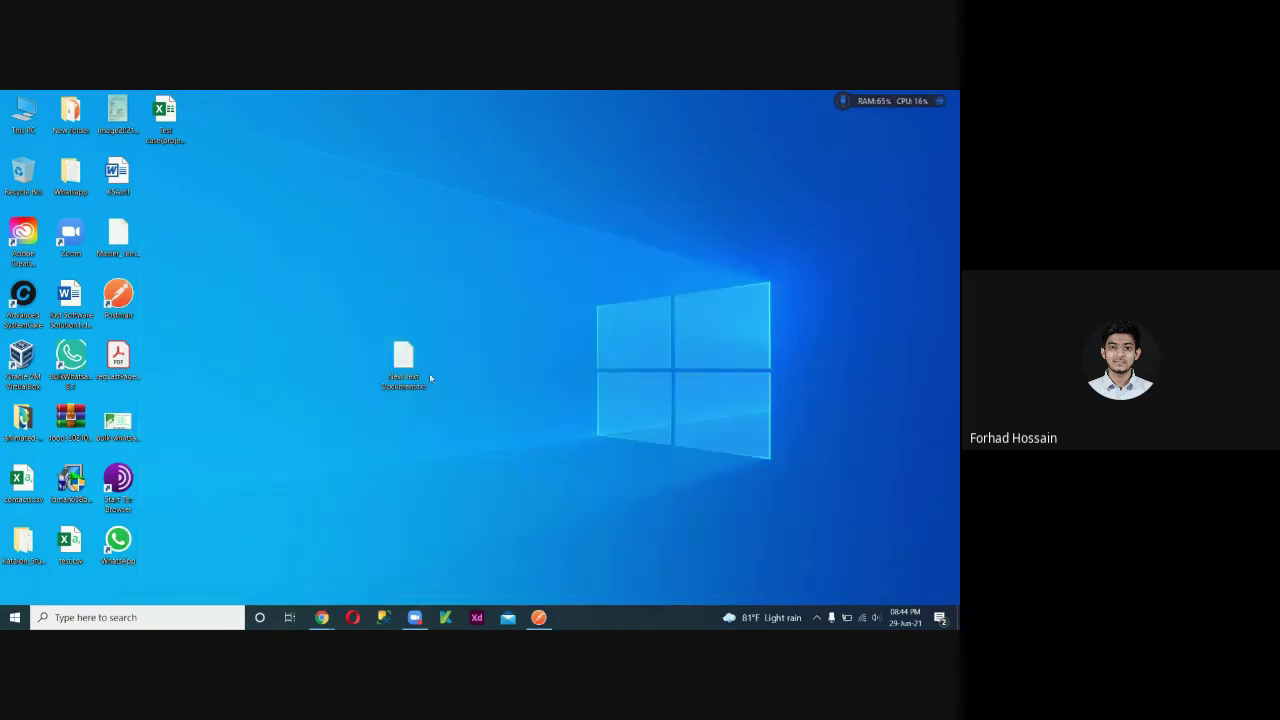
pyautogui.hotkey('shift', 'Delete')
pyautogui.press('Return')
# Return to the 24 Bulk SMS BD tab and check the dashboard's current balance of 31.
pyautogui.moveTo(415, 617)
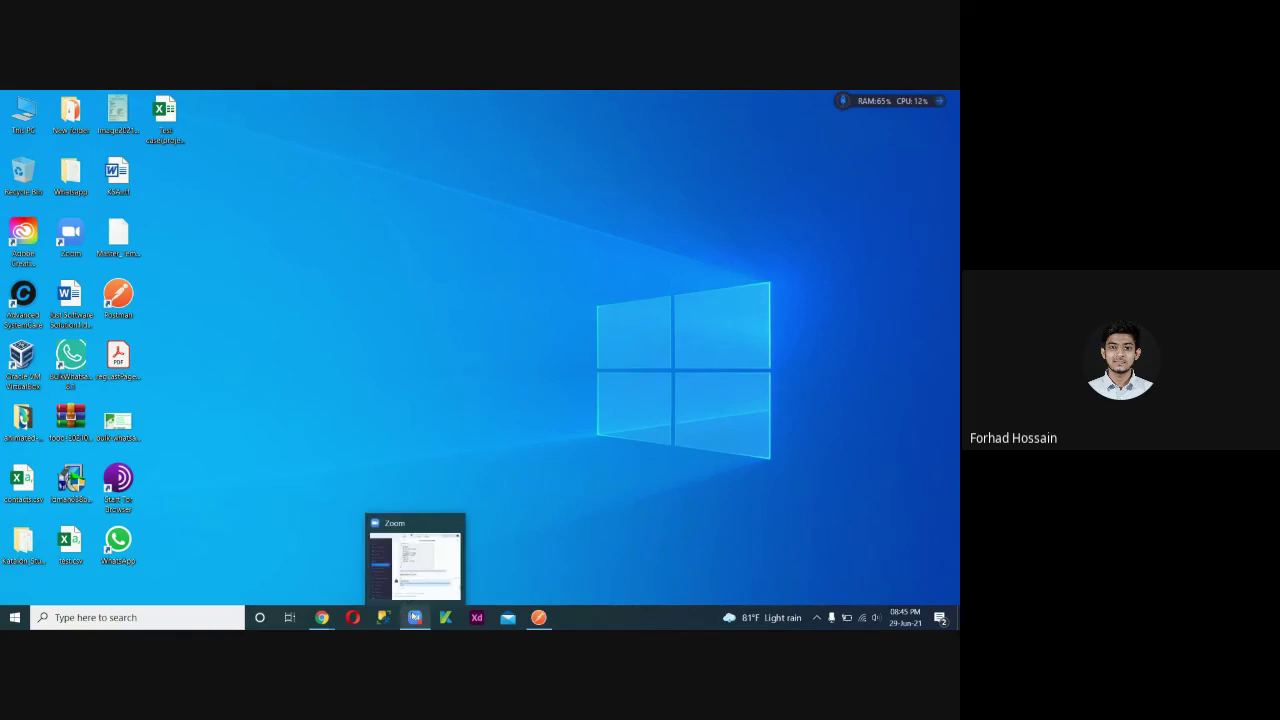
pyautogui.click(418, 576)
pyautogui.click(415, 617)
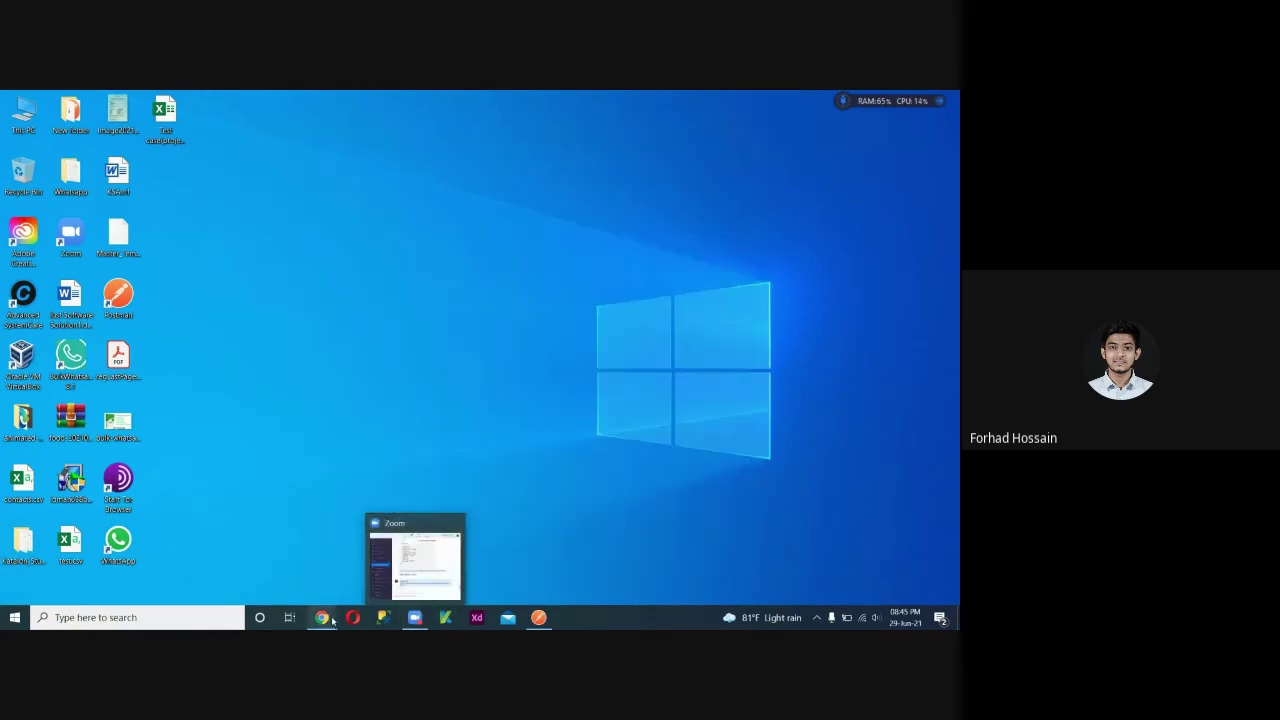
pyautogui.moveTo(322, 617)
pyautogui.click(254, 560)
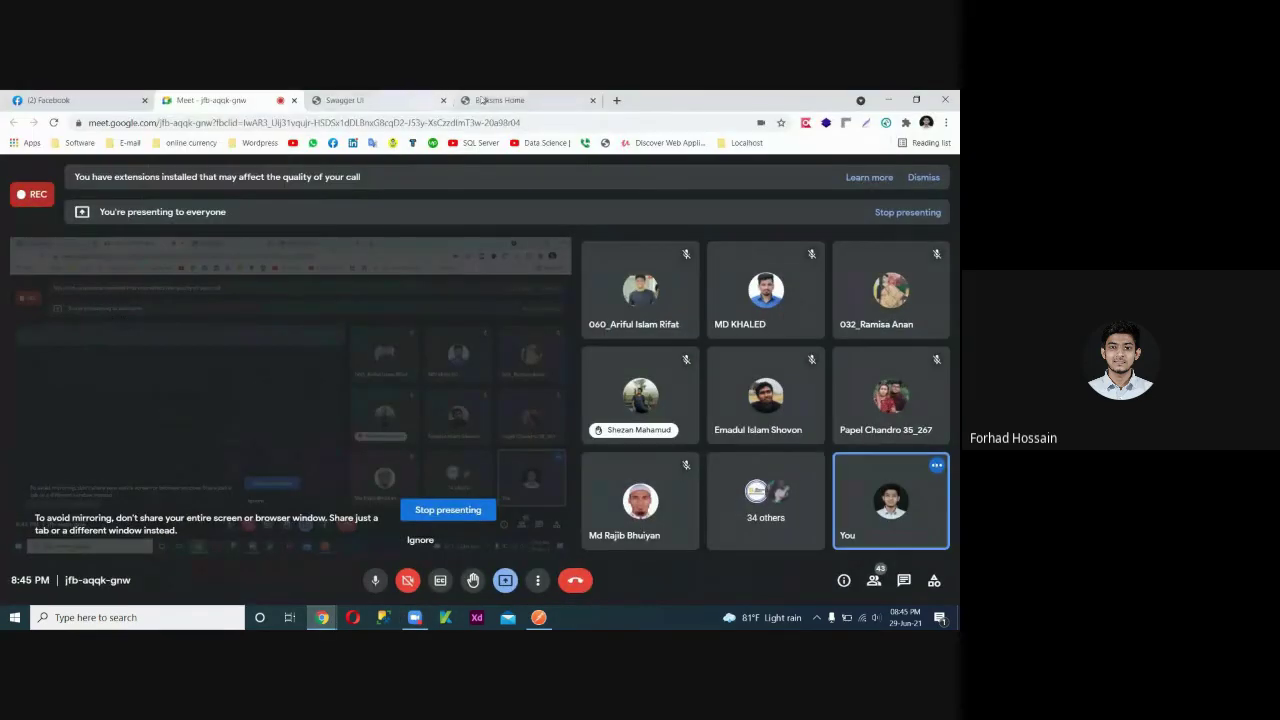
pyautogui.click(500, 100)
pyautogui.scroll(10, 391, 394)
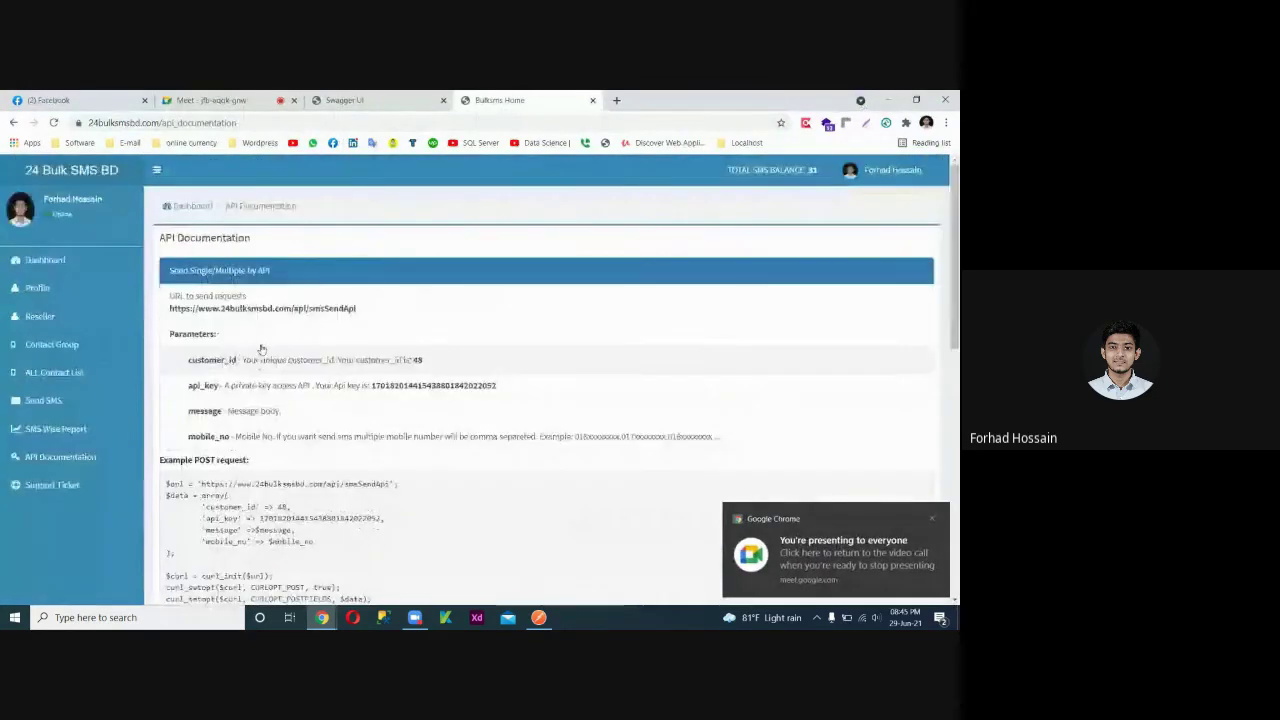
pyautogui.click(80, 264)
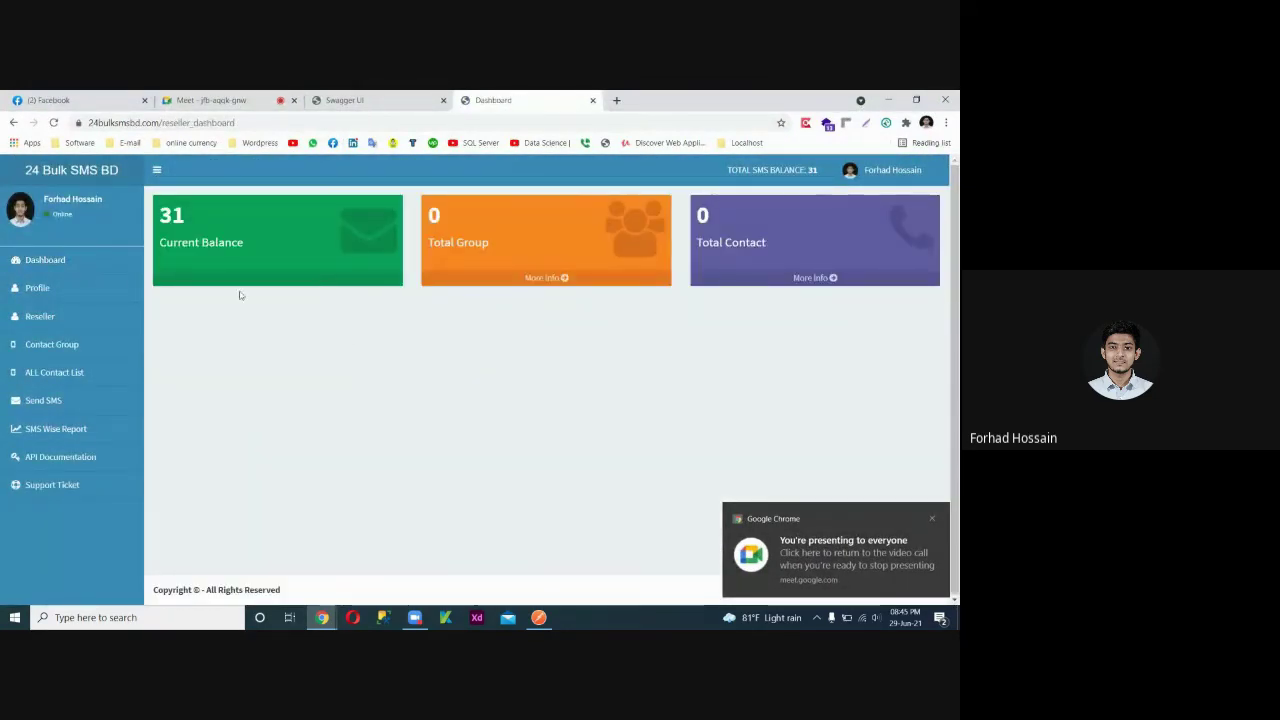
pyautogui.doubleClick(172, 215)
pyautogui.click(172, 215)
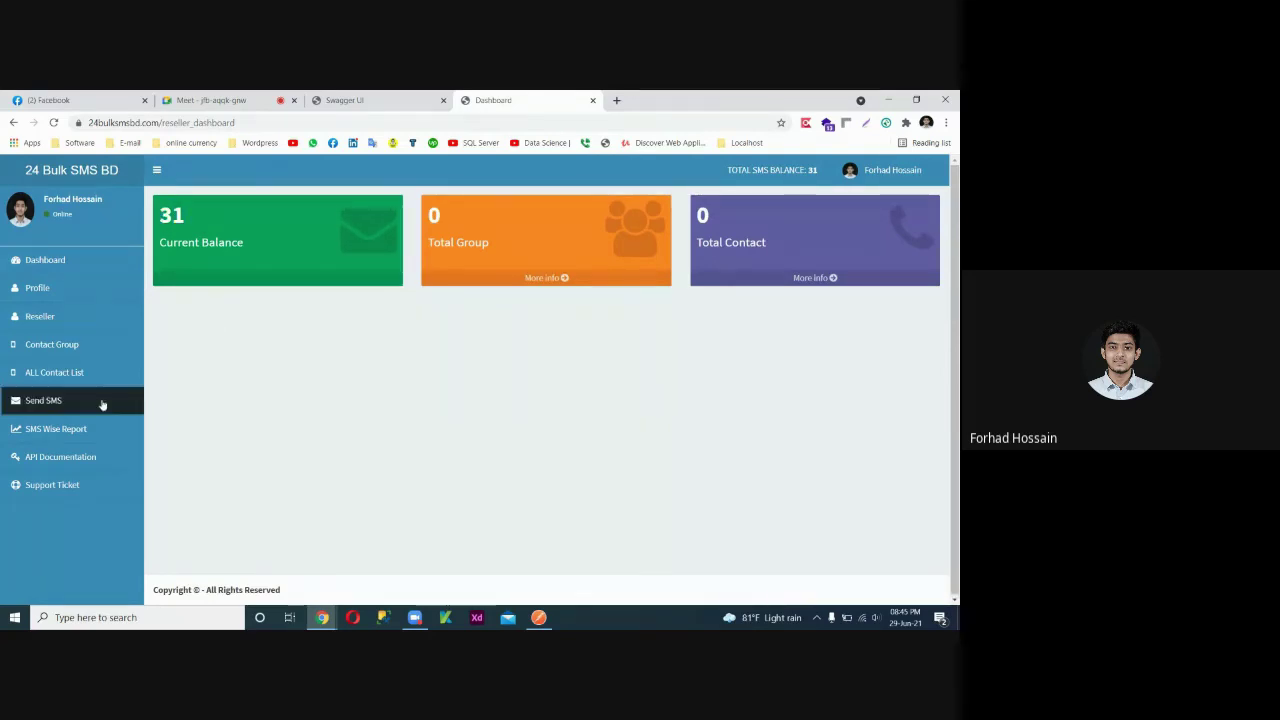
# Read through the send-SMS and Balance API sections of the API Documentation, then return to Postman.
pyautogui.click(83, 458)
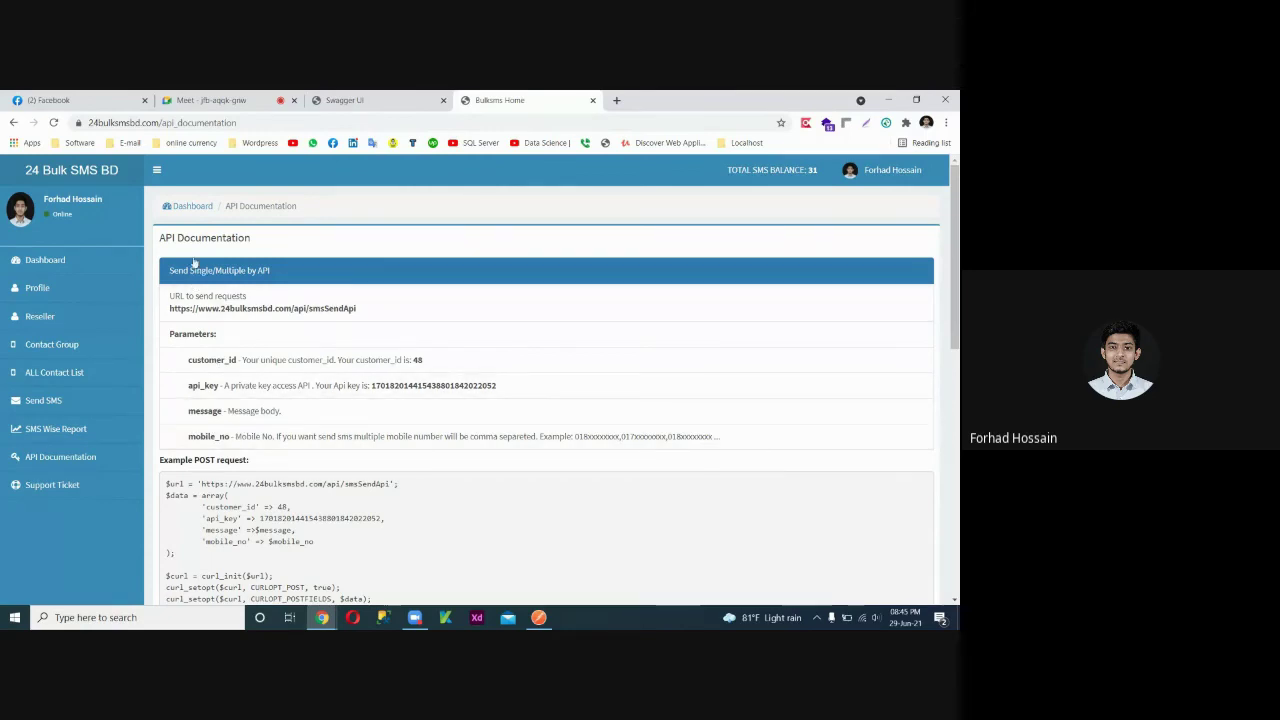
pyautogui.scroll(-1, 265, 224)
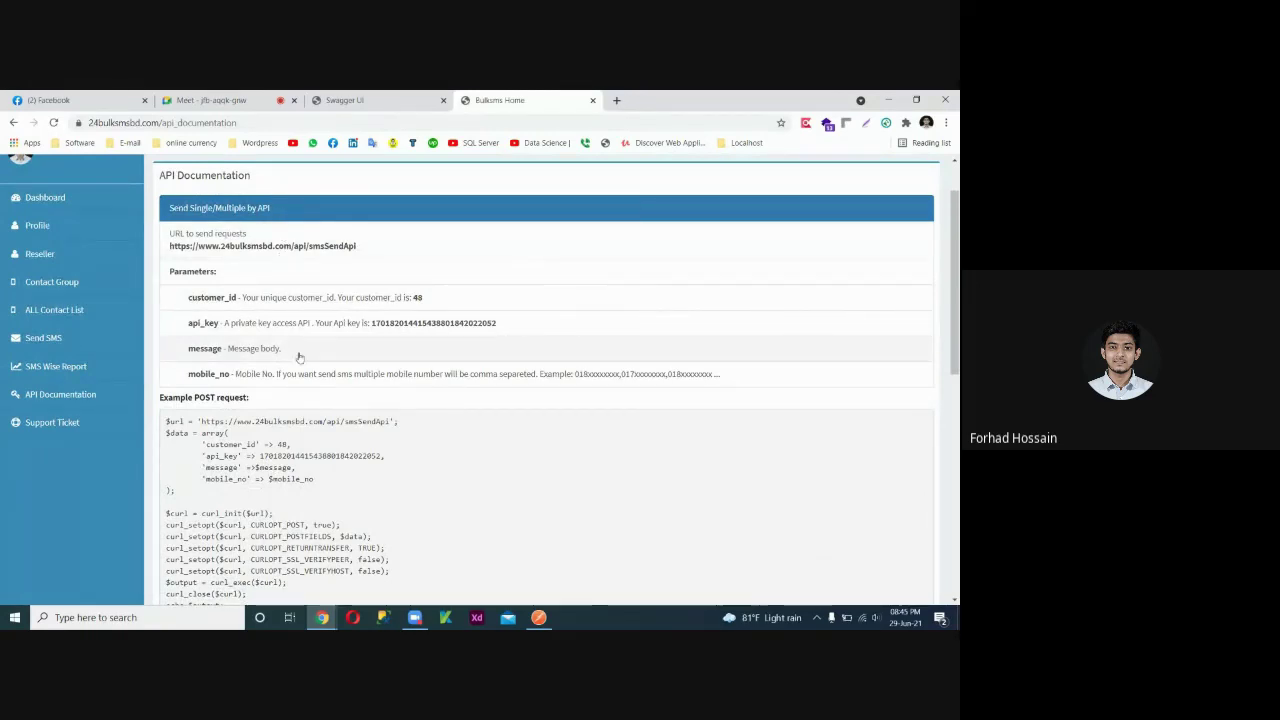
pyautogui.scroll(-3, 290, 396)
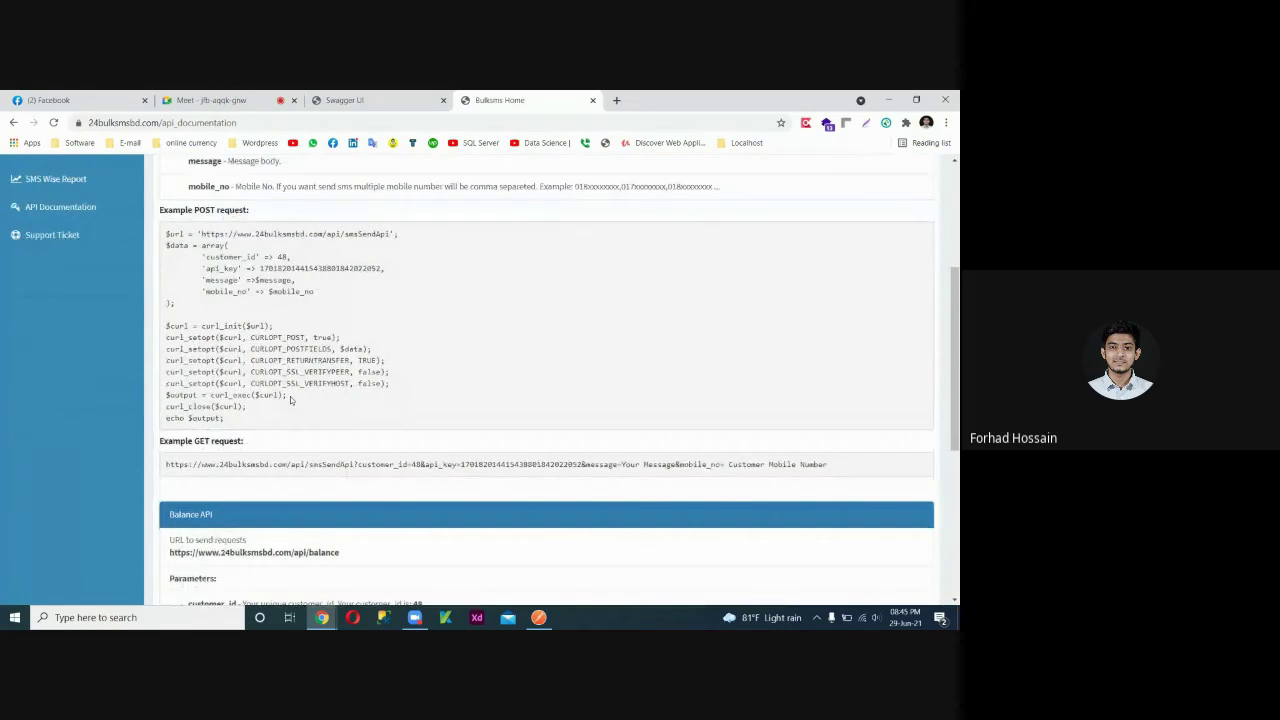
pyautogui.scroll(-4, 290, 396)
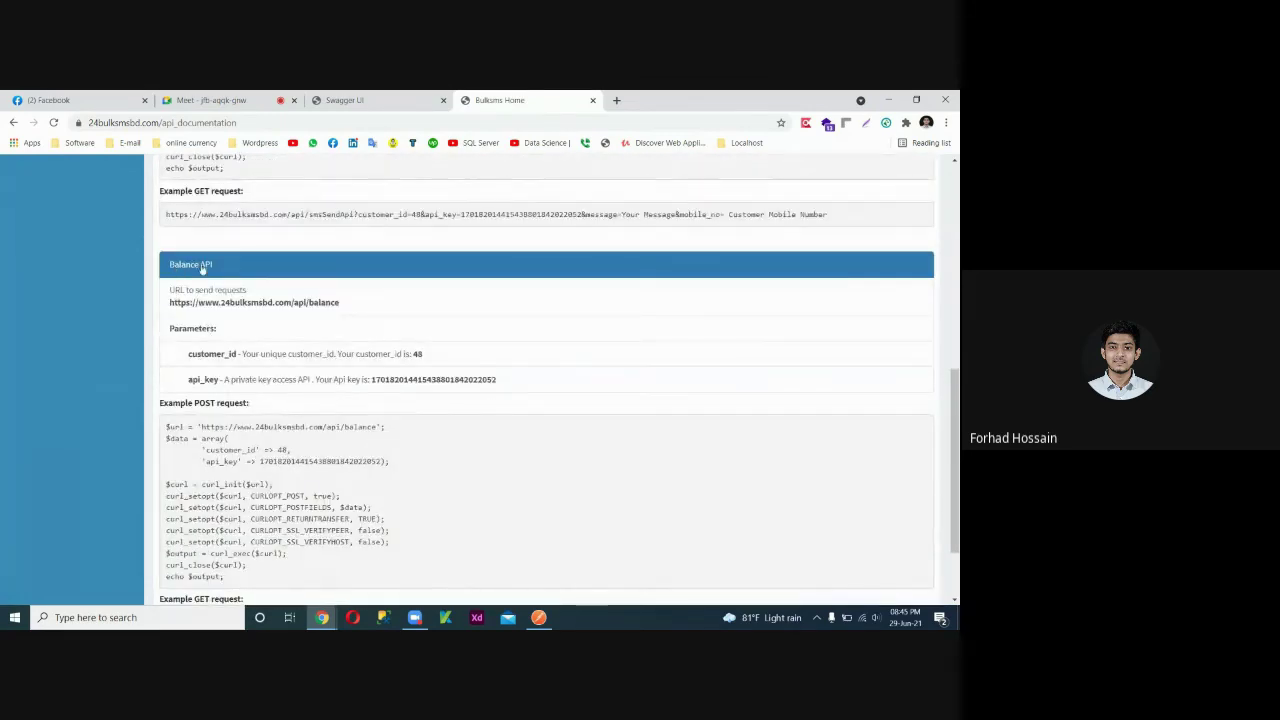
pyautogui.scroll(-2, 244, 384)
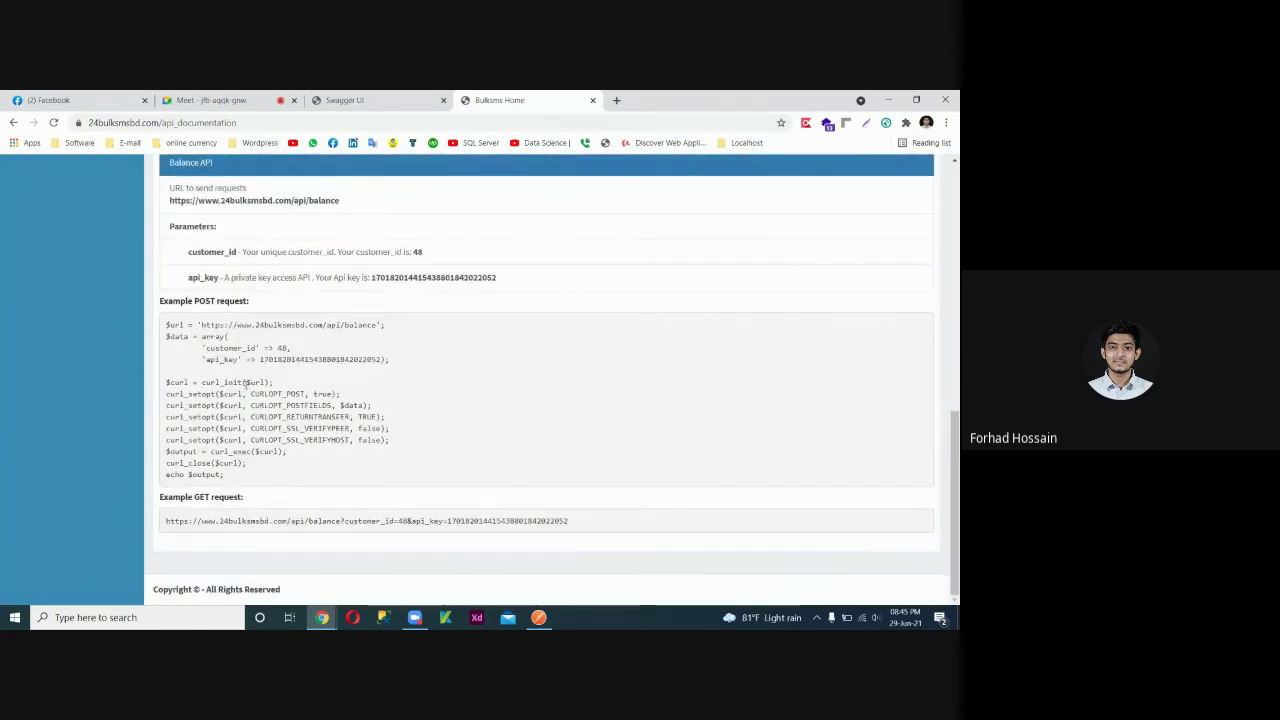
pyautogui.scroll(3, 343, 405)
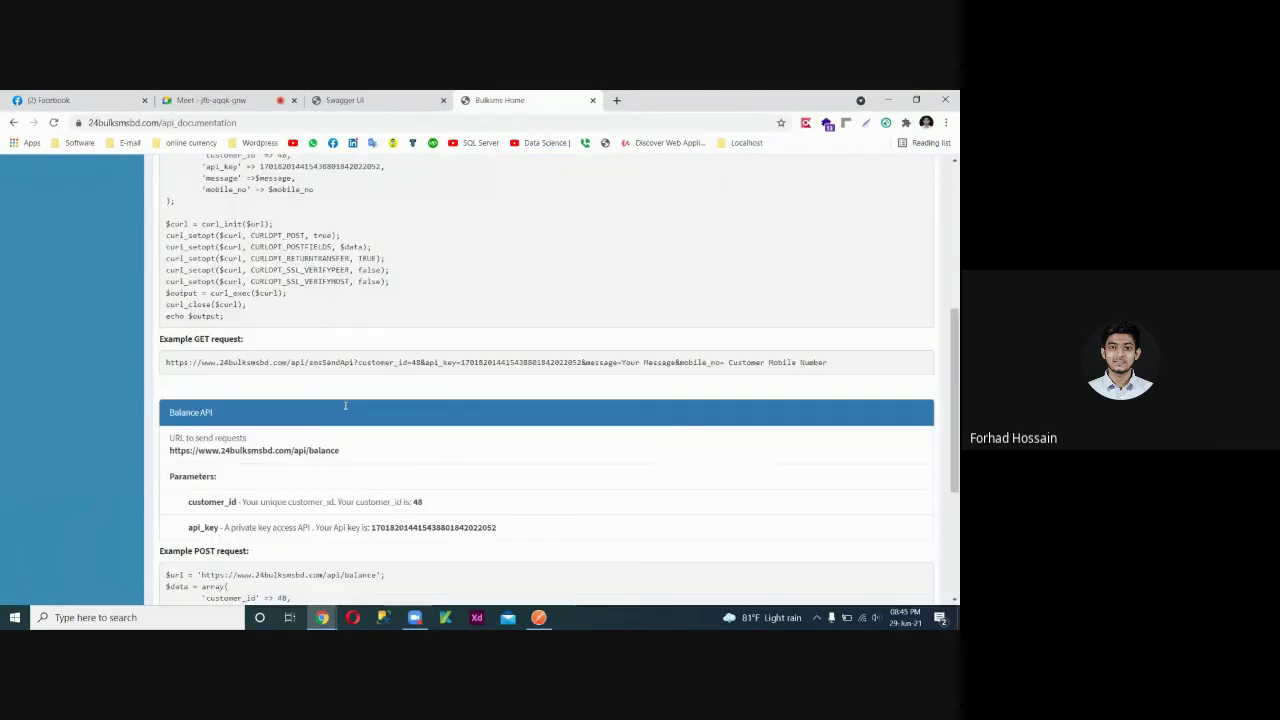
pyautogui.scroll(1, 345, 410)
pyautogui.scroll(1, 345, 410)
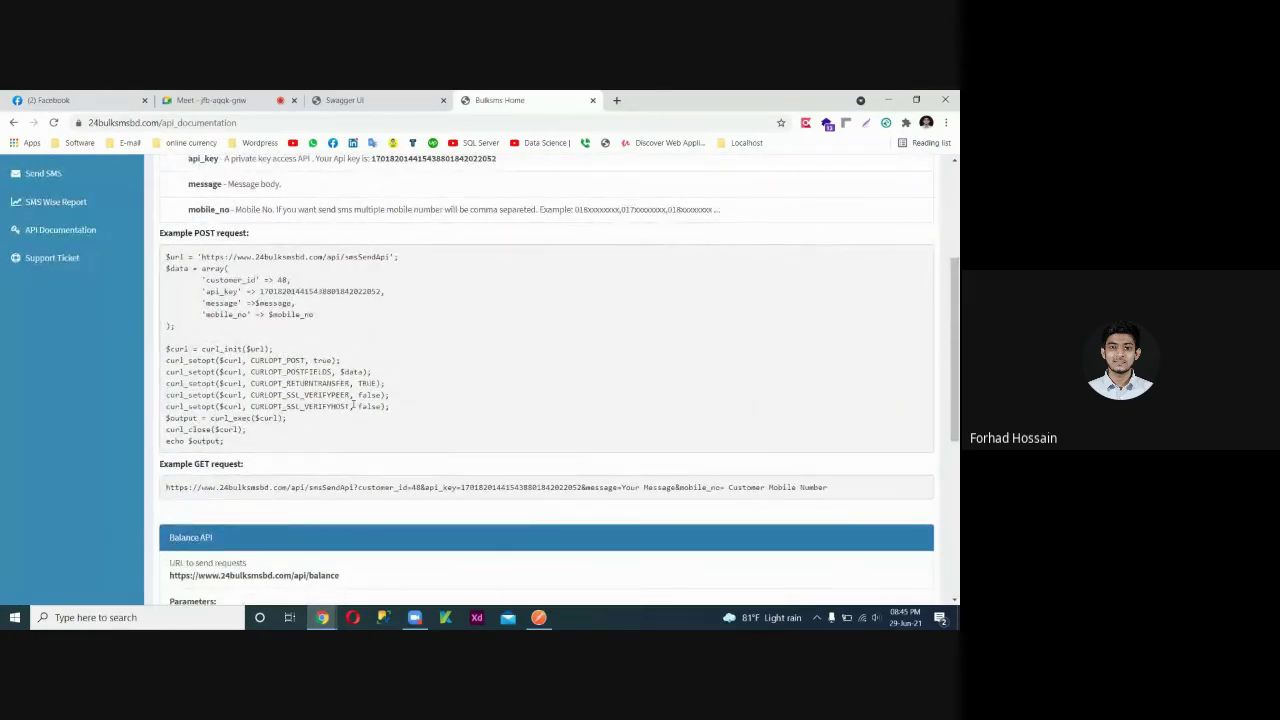
pyautogui.hotkey('alt', 'Tab')
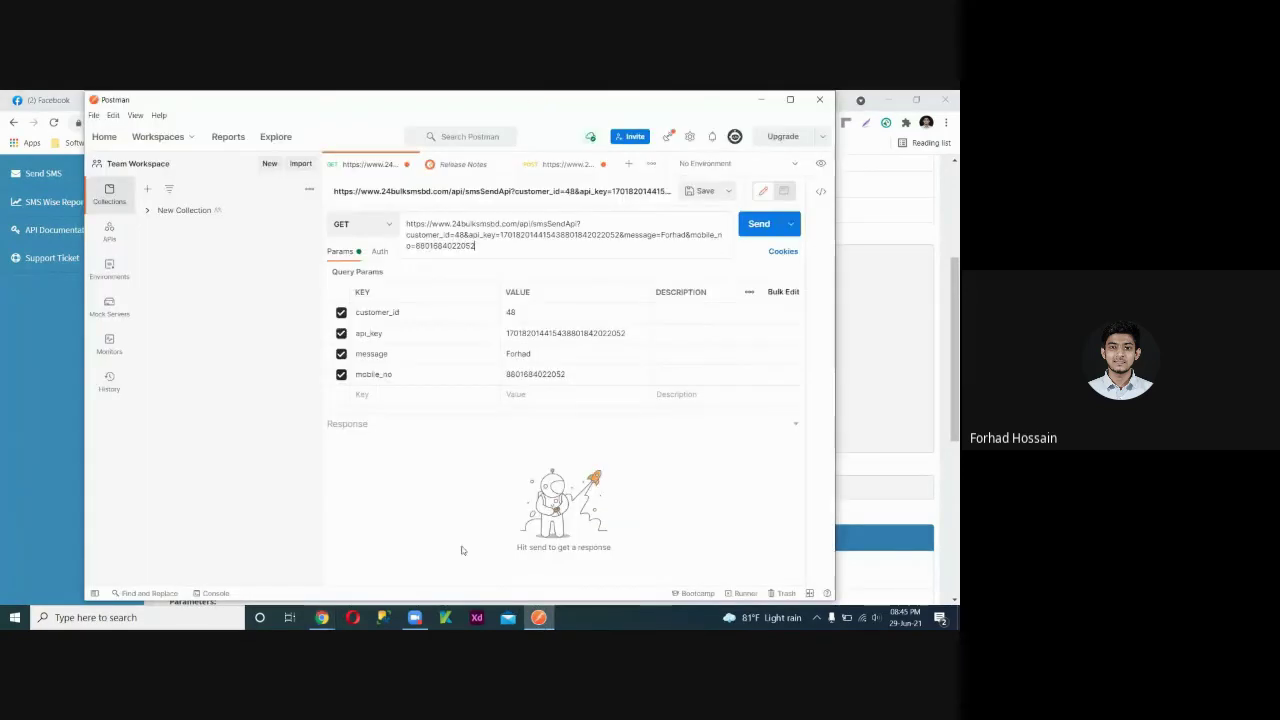
# Keep GET as the smsSendApi request method and go back to the 24 Bulk SMS BD documentation.
pyautogui.click(392, 225)
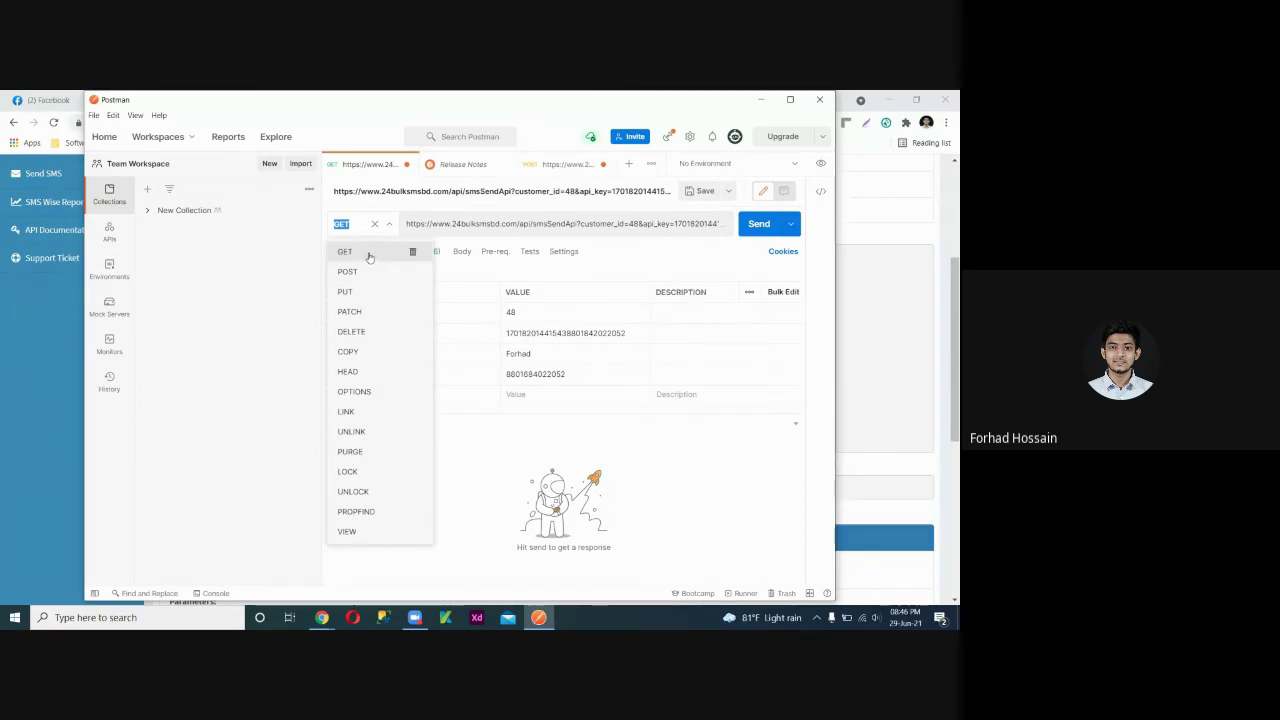
pyautogui.click(607, 452)
pyautogui.moveTo(322, 617)
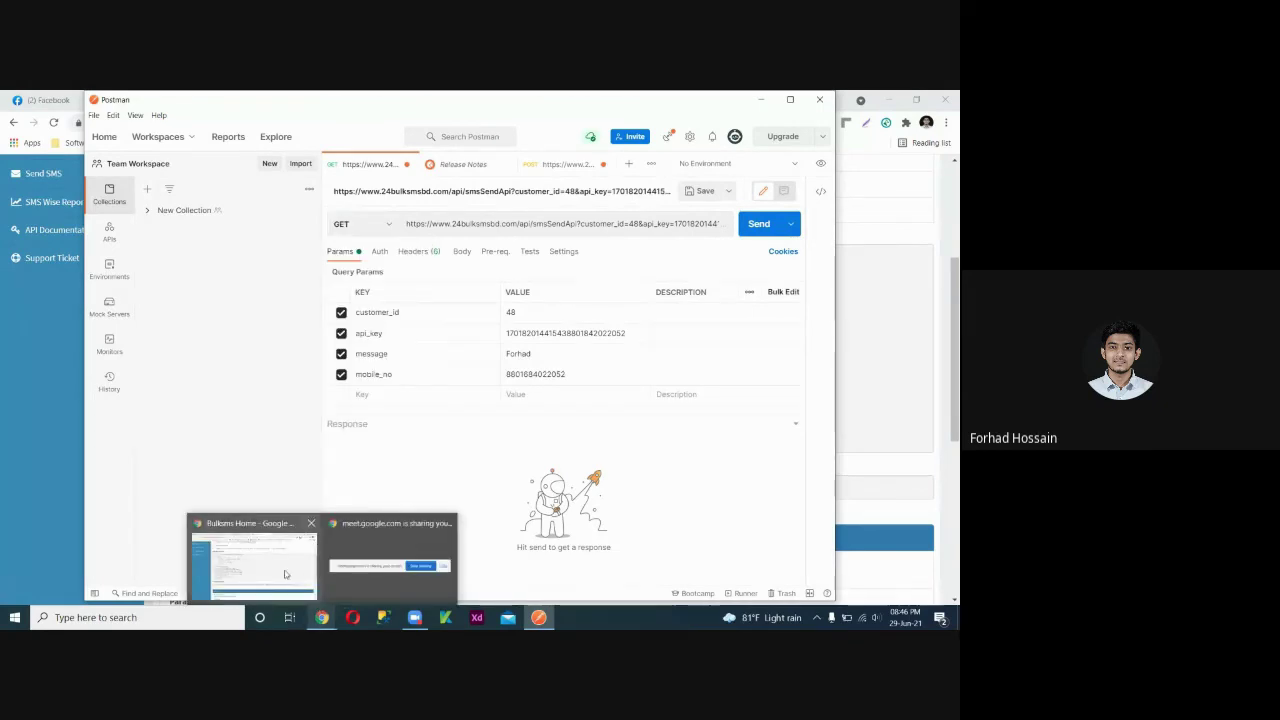
pyautogui.click(284, 574)
# Select the Balance API's example GET URL, then return to the account dashboard.
pyautogui.scroll(-3, 323, 449)
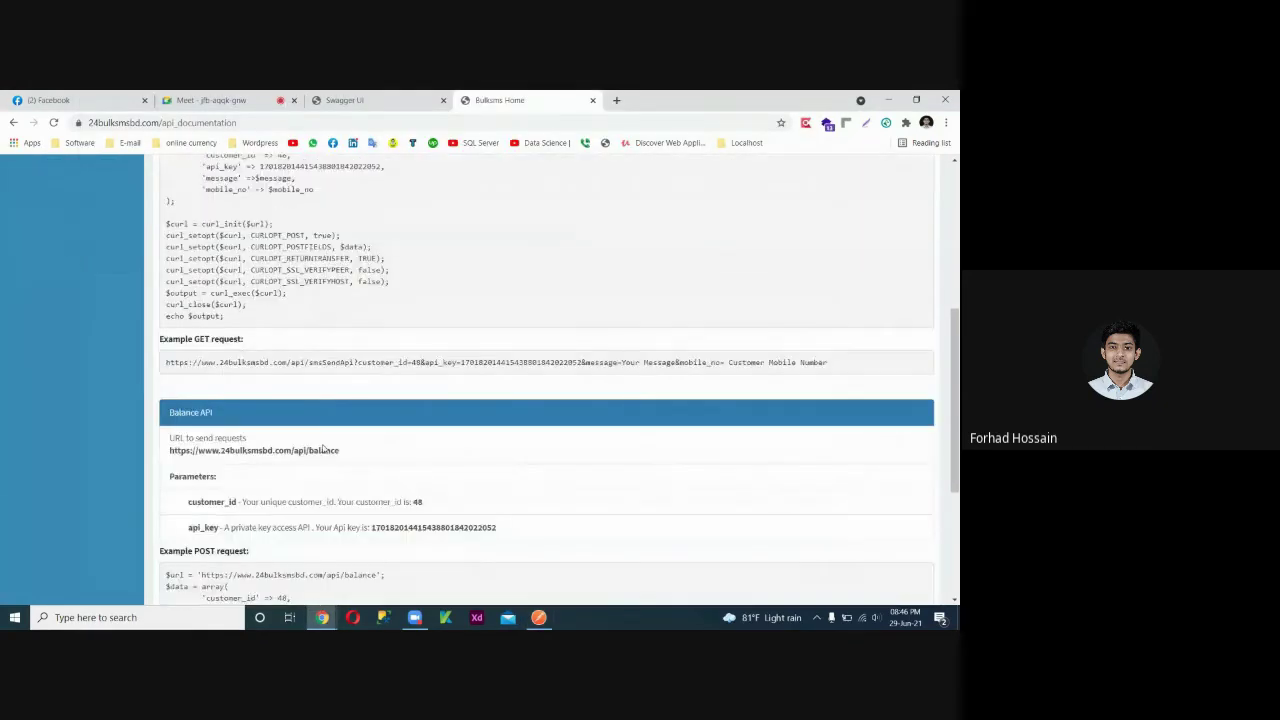
pyautogui.scroll(2, 325, 449)
pyautogui.scroll(-4, 334, 471)
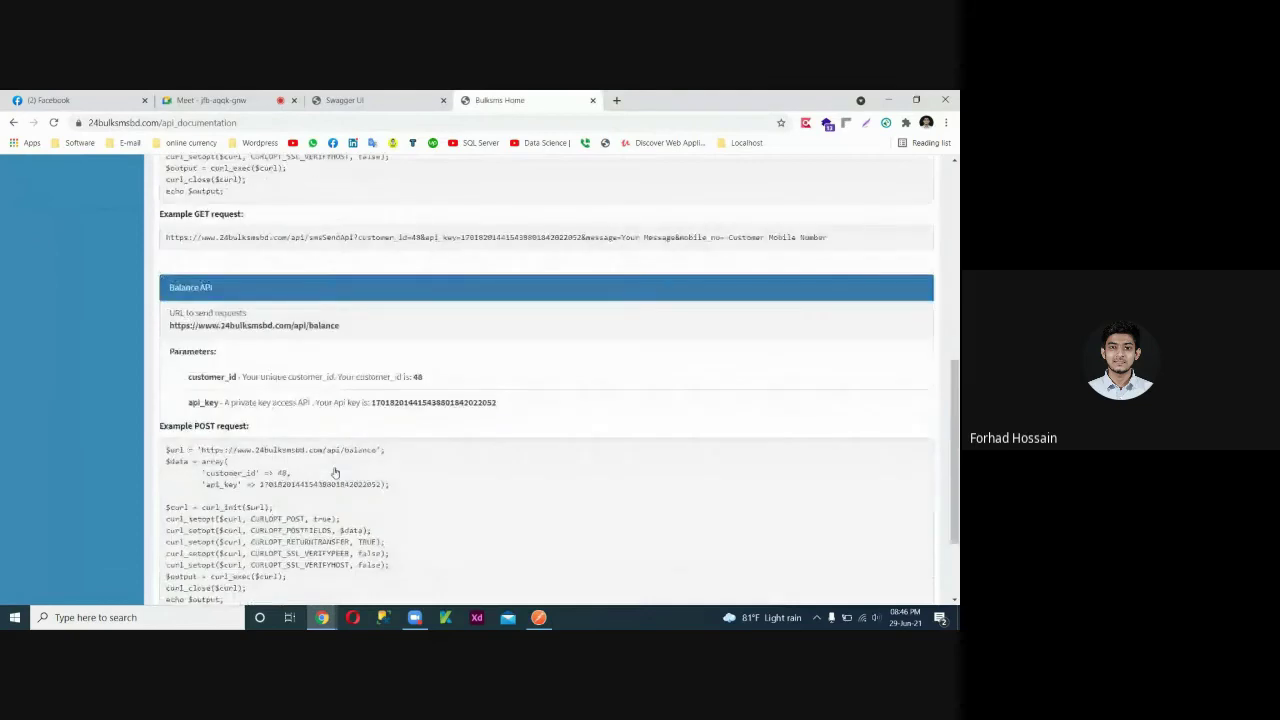
pyautogui.scroll(-3, 335, 472)
pyautogui.tripleClick(600, 526)
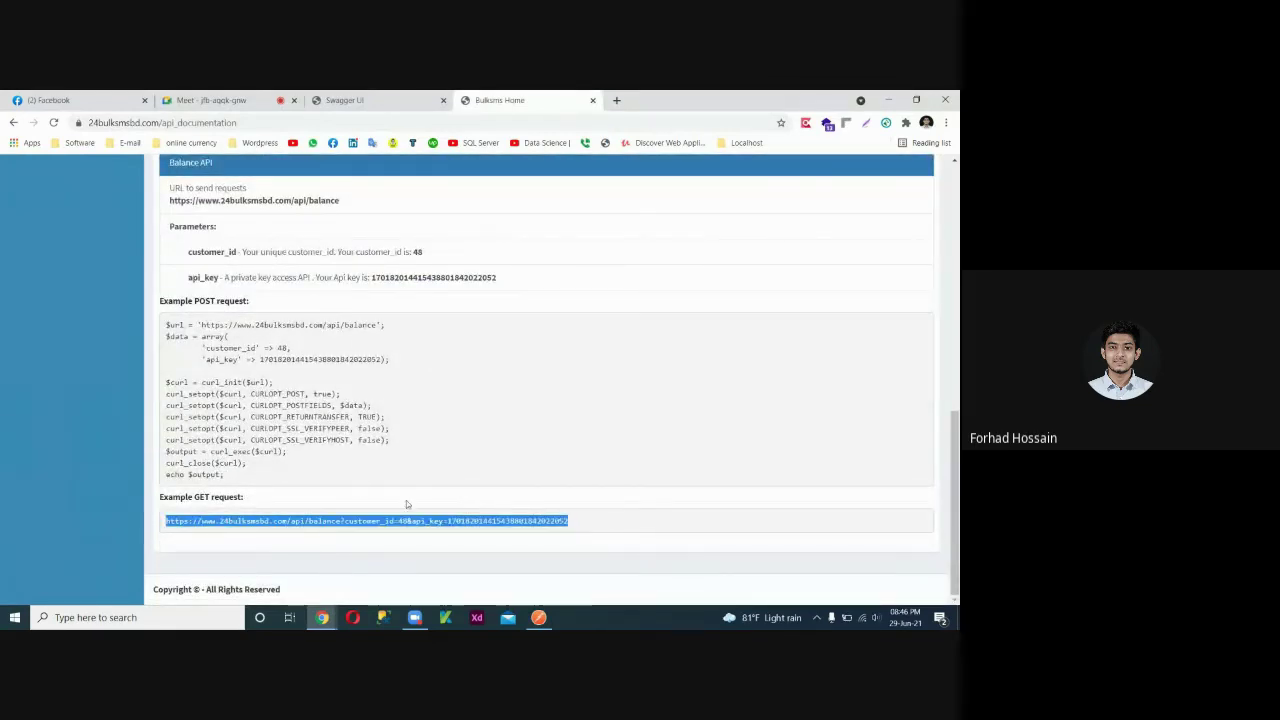
pyautogui.scroll(5, 391, 522)
pyautogui.scroll(4, 391, 522)
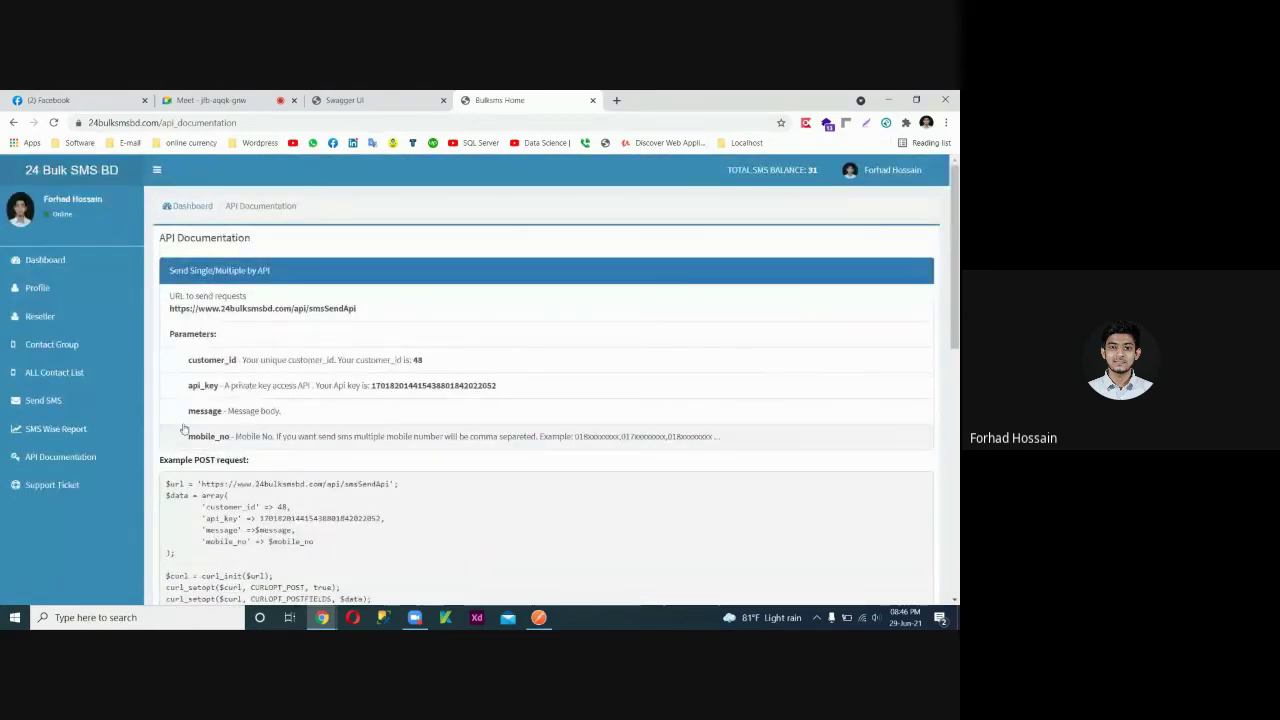
pyautogui.click(50, 265)
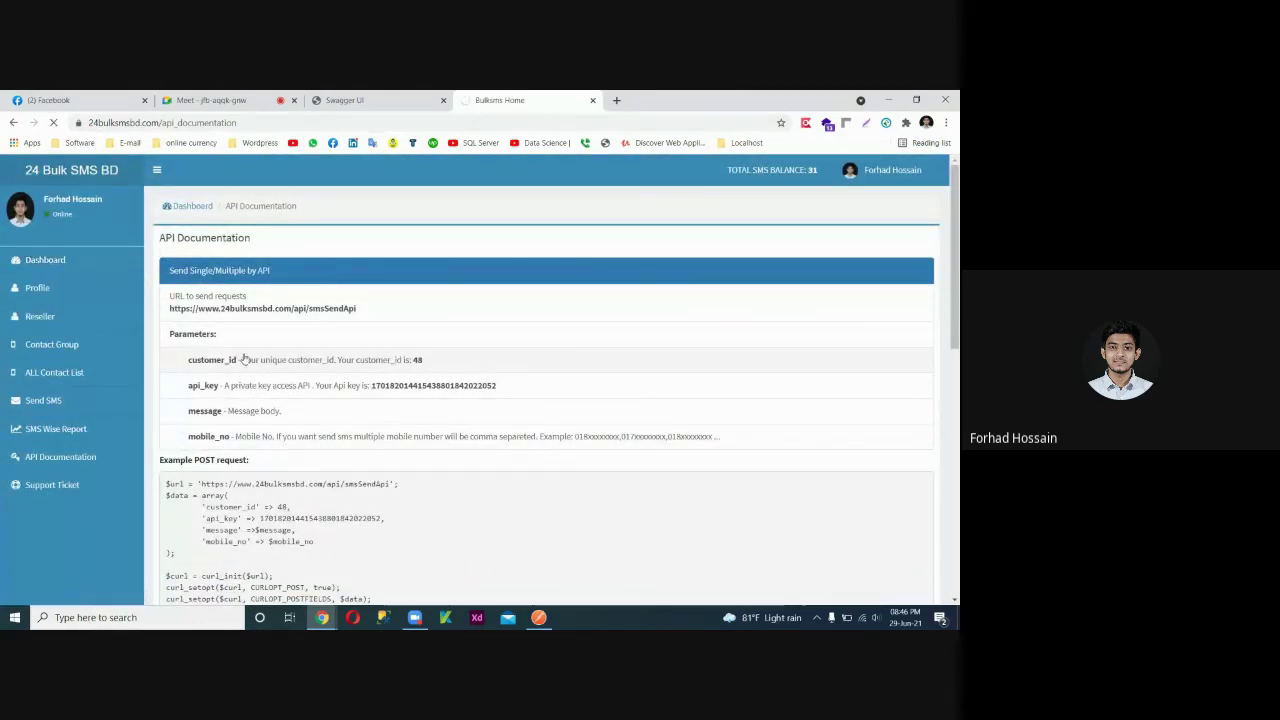